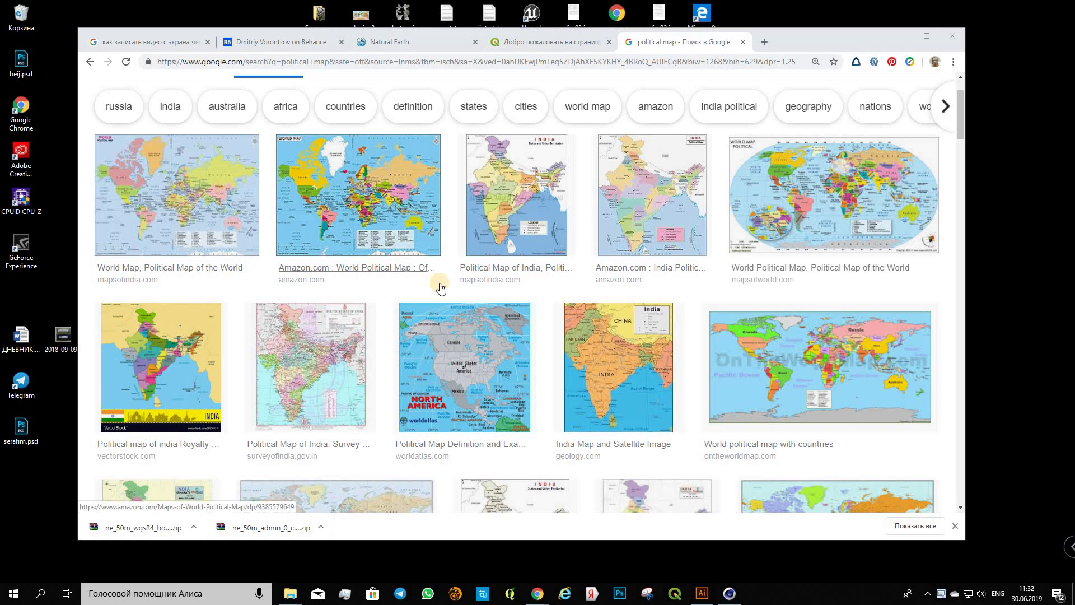
Open the Design sketches project and scroll through its glowing Eurasia and Middle East globe renders
left_click(257, 42)
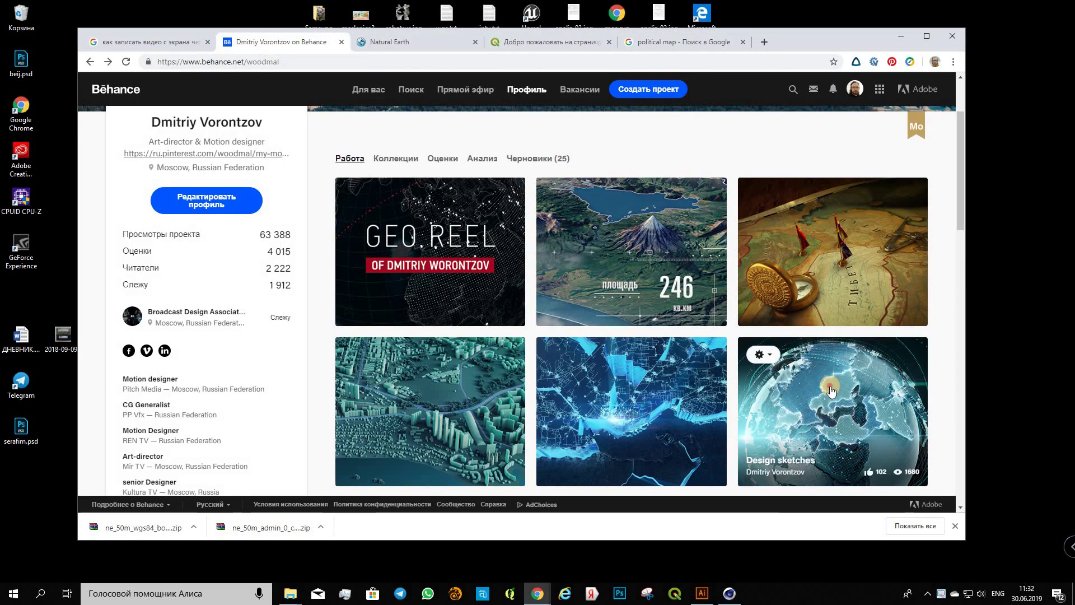
left_click(831, 391)
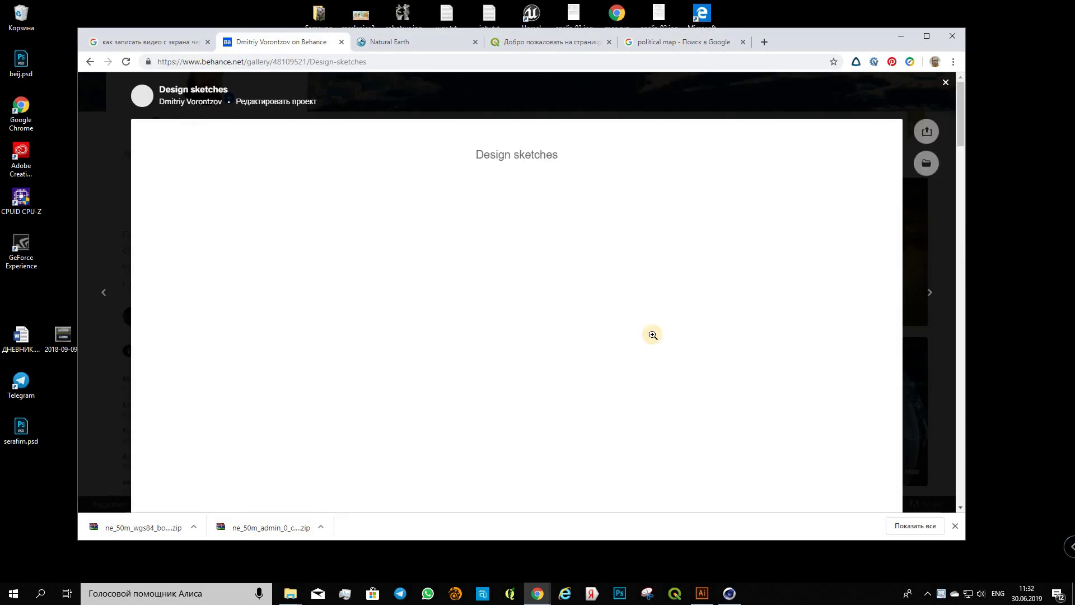
scroll(652, 335, "down", 2)
scroll(652, 335, "down", 5)
scroll(652, 334, "down", 3)
scroll(653, 335, "down", 2)
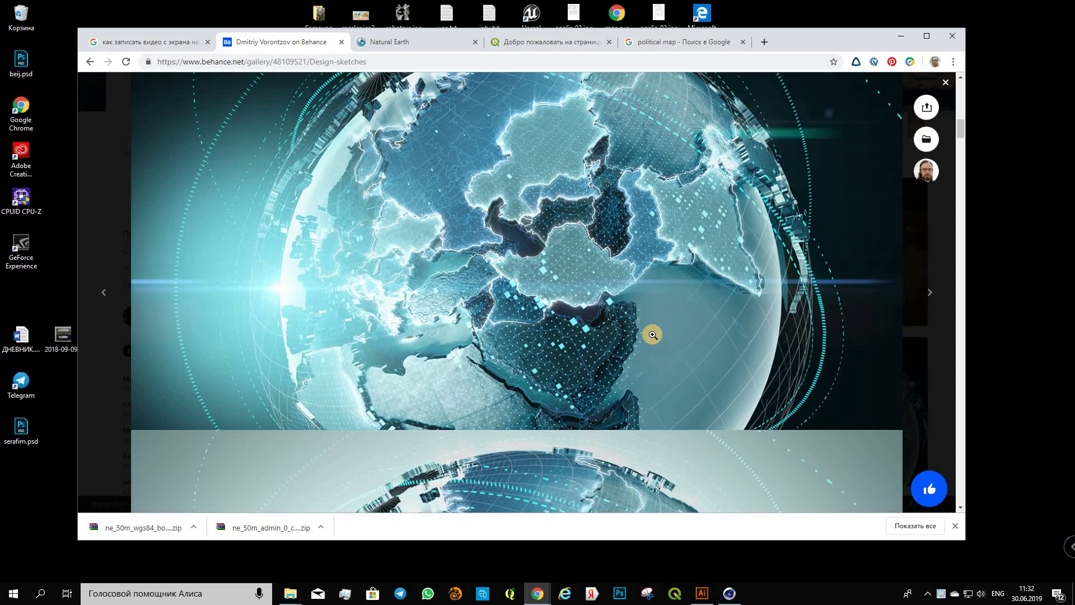
scroll(653, 334, "down", 3)
scroll(652, 334, "down", 4)
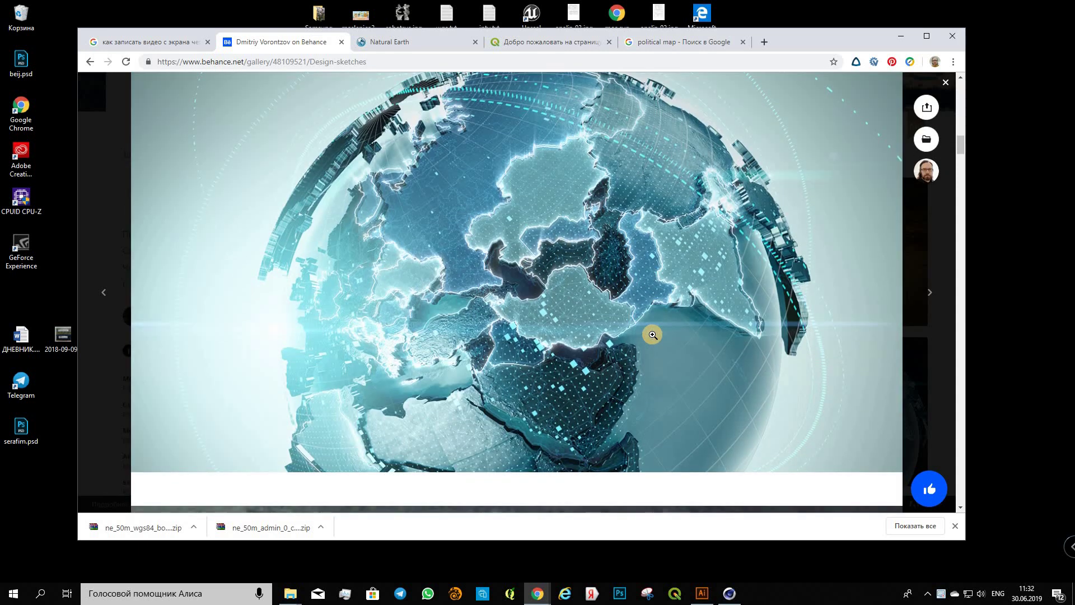
scroll(652, 334, "down", 5)
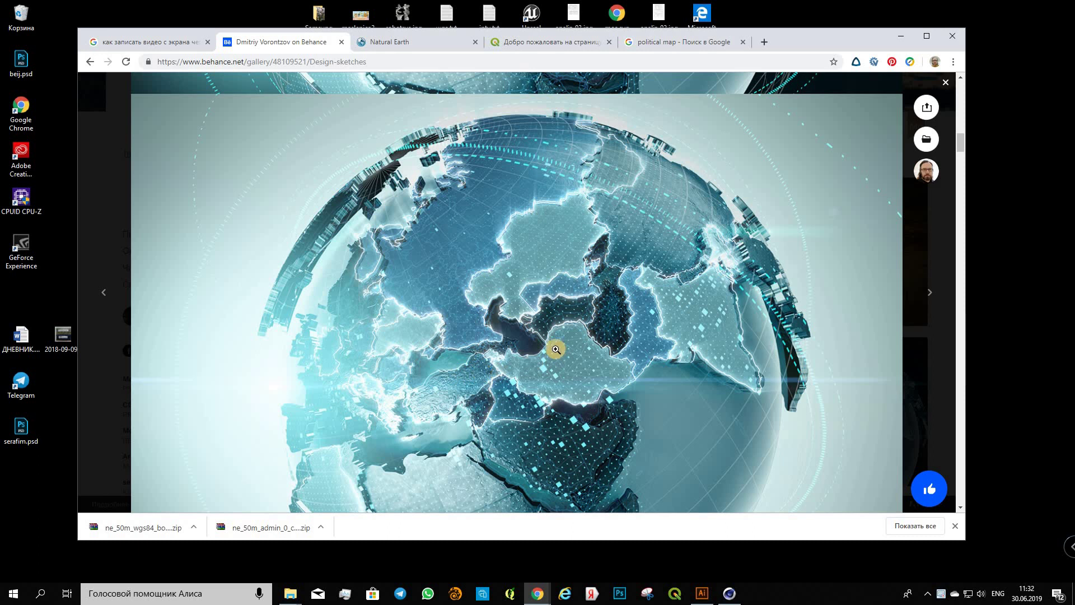
scroll(556, 348, "down", 2)
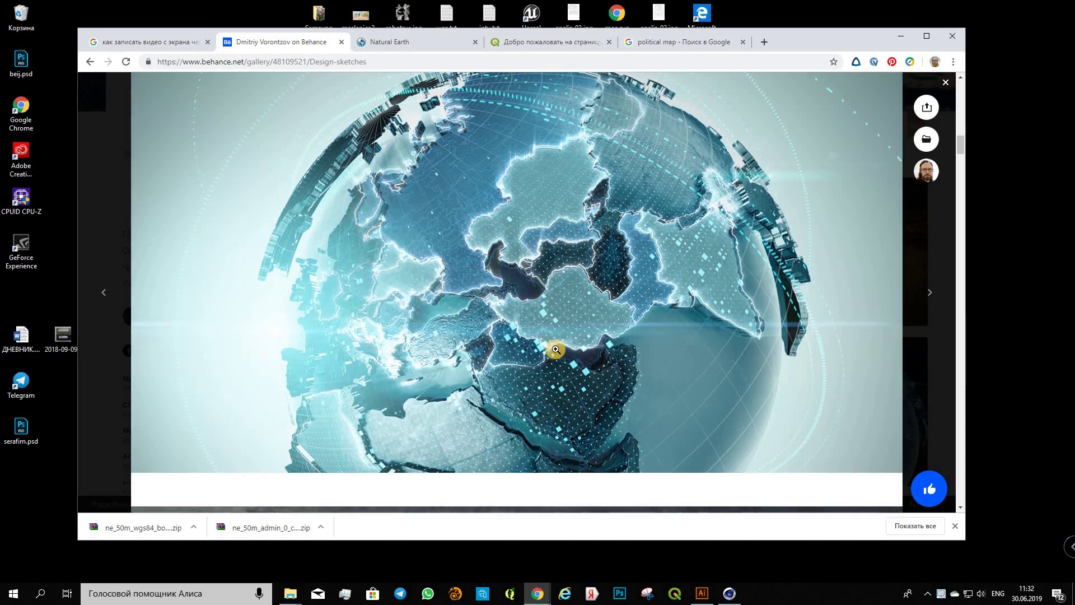
scroll(556, 349, "up", 2)
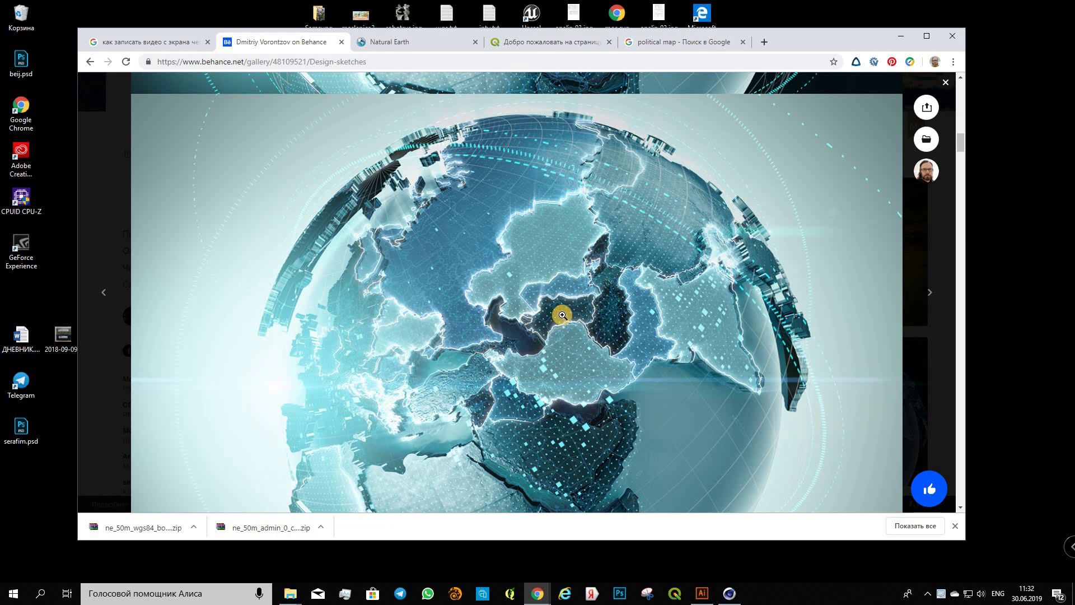
scroll(562, 315, "down", 2)
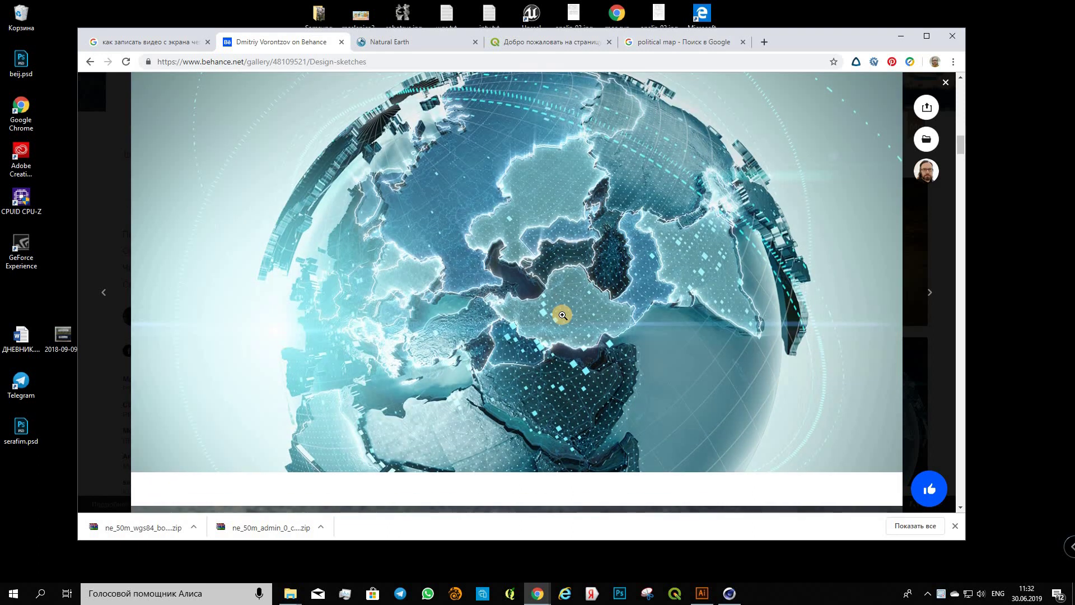
scroll(562, 315, "up", 2)
scroll(562, 315, "up", 1)
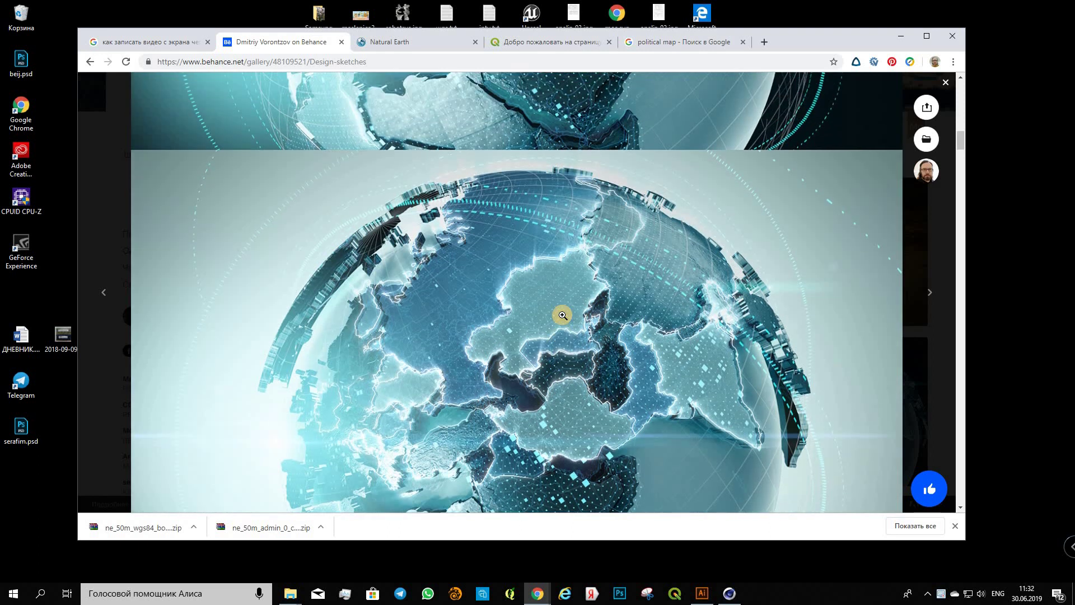
scroll(562, 315, "up", 4)
scroll(562, 314, "up", 1)
scroll(563, 316, "up", 1)
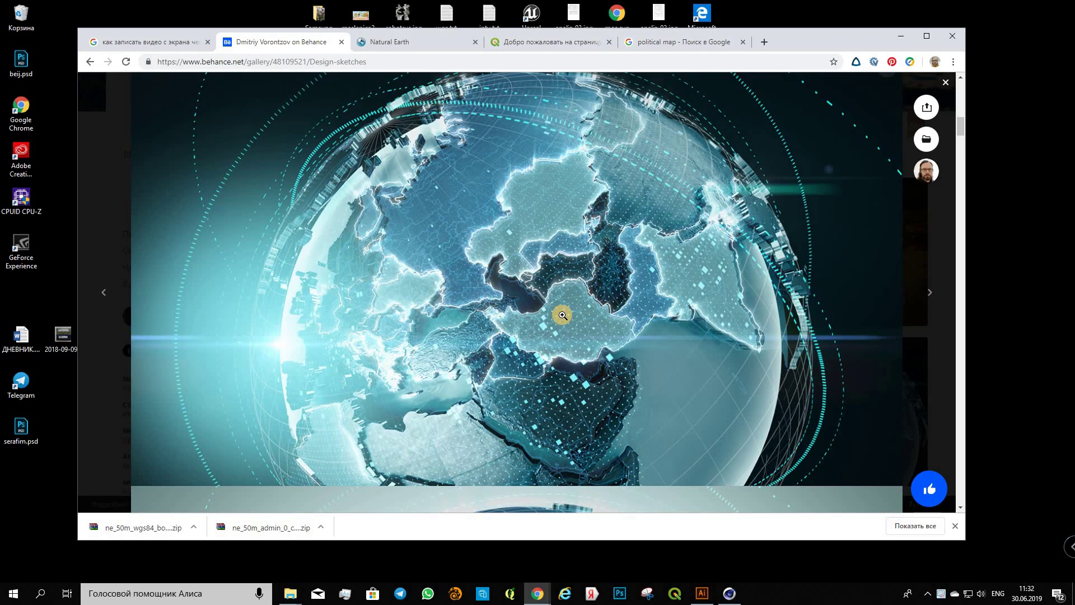
Browse the 'political map' image results of world, India and Africa maps, then return to the top
left_click(655, 44)
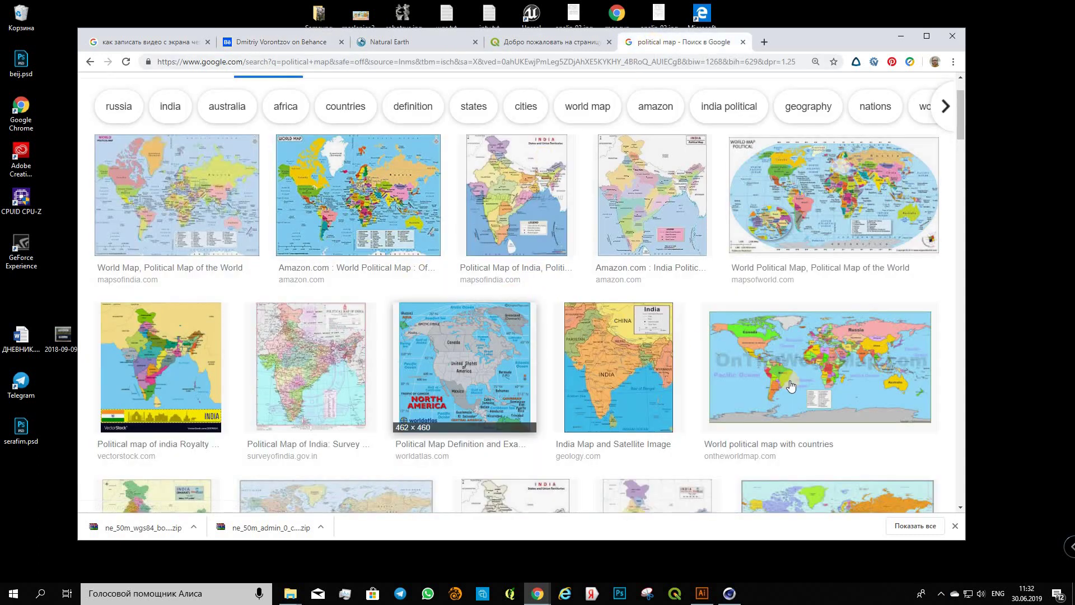
scroll(826, 311, "down", 1)
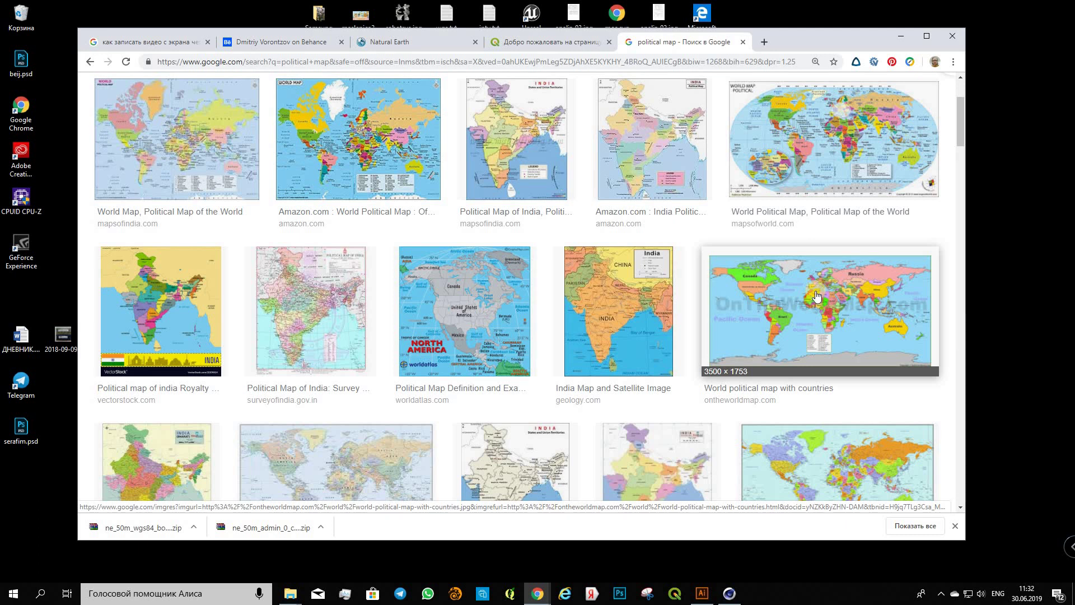
left_click(793, 294)
scroll(787, 294, "down", 2)
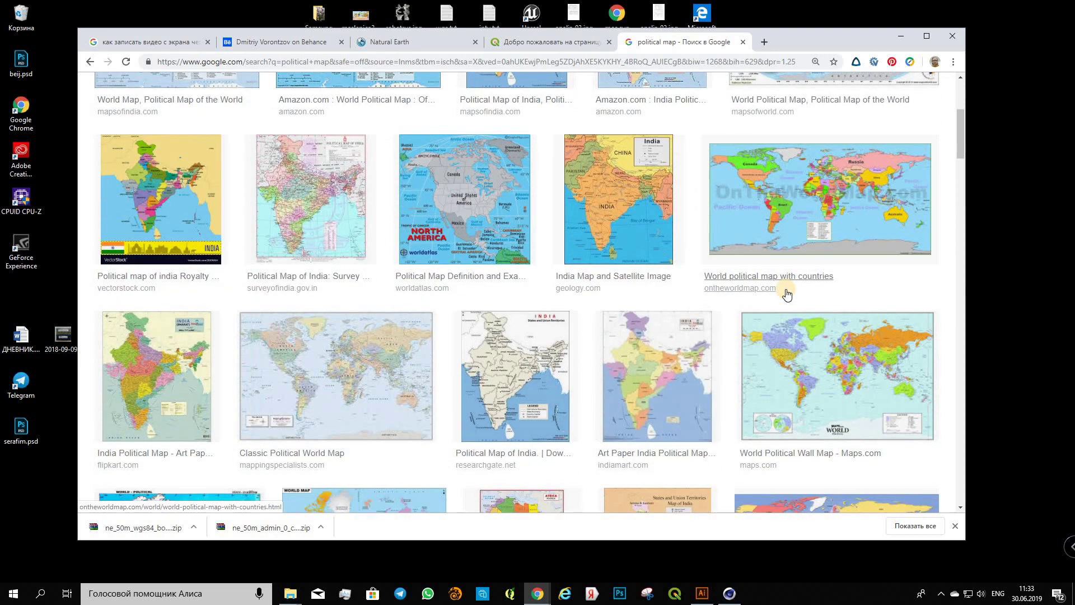
scroll(787, 294, "down", 2)
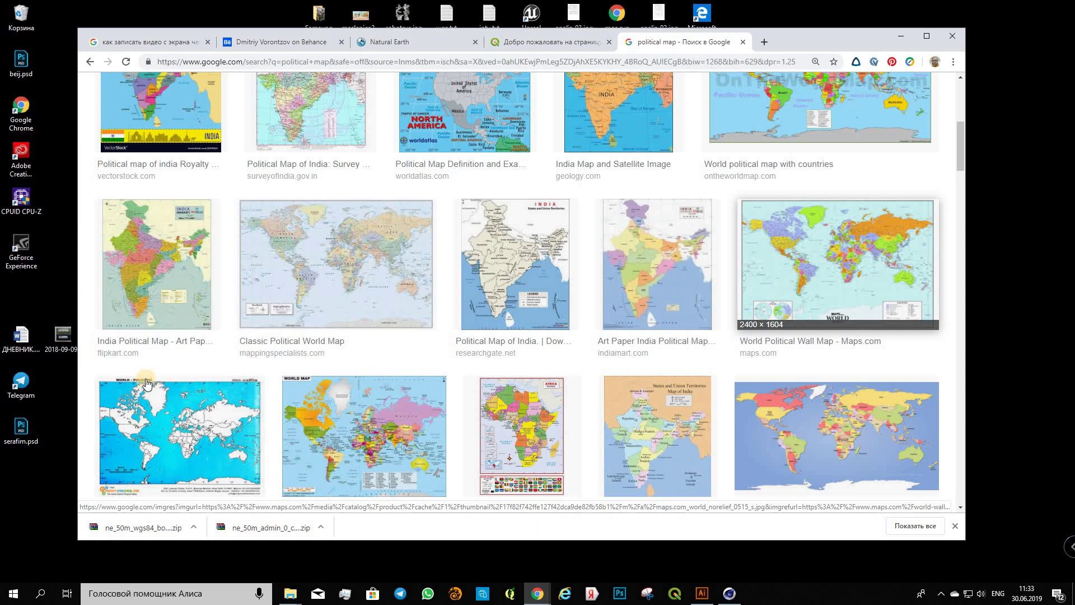
scroll(171, 347, "up", 3)
scroll(181, 303, "up", 3)
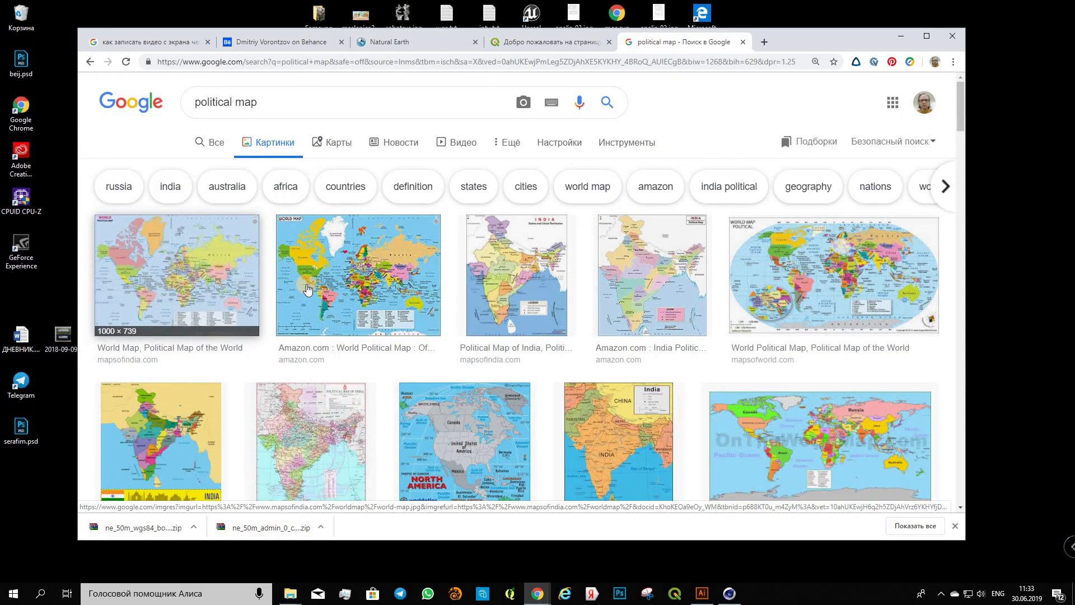
scroll(307, 290, "down", 2)
scroll(336, 297, "down", 3)
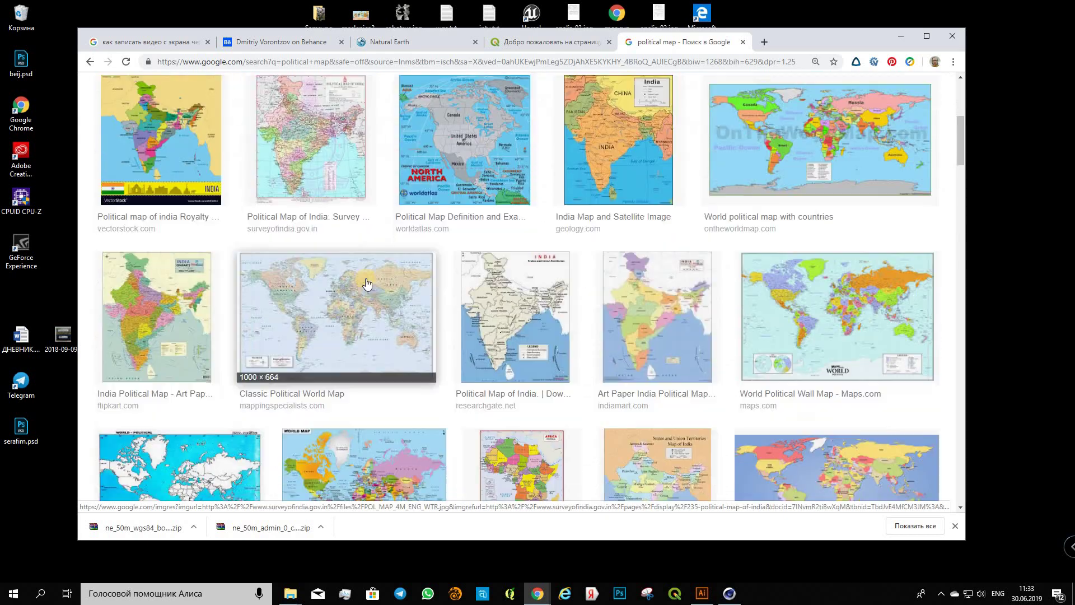
scroll(355, 301, "down", 2)
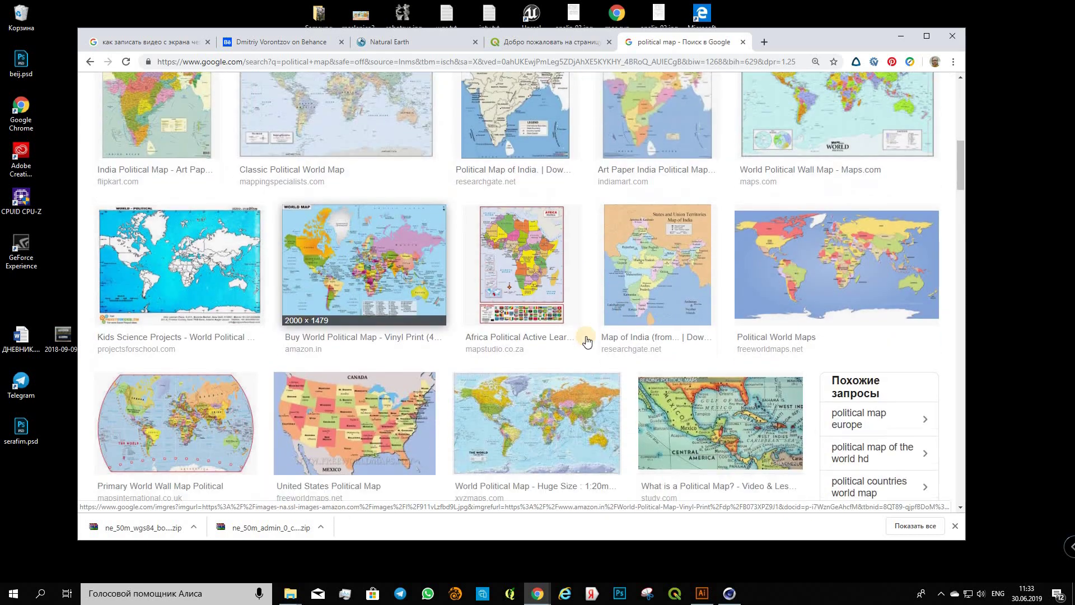
scroll(565, 314, "down", 1)
scroll(560, 313, "down", 2)
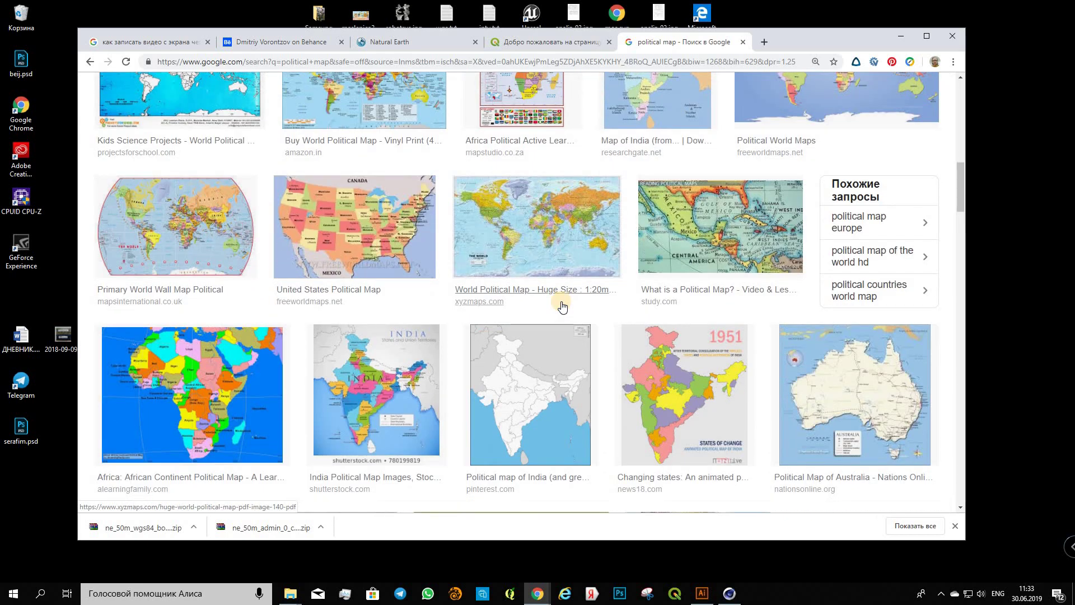
scroll(515, 323, "down", 3)
scroll(516, 323, "up", 1)
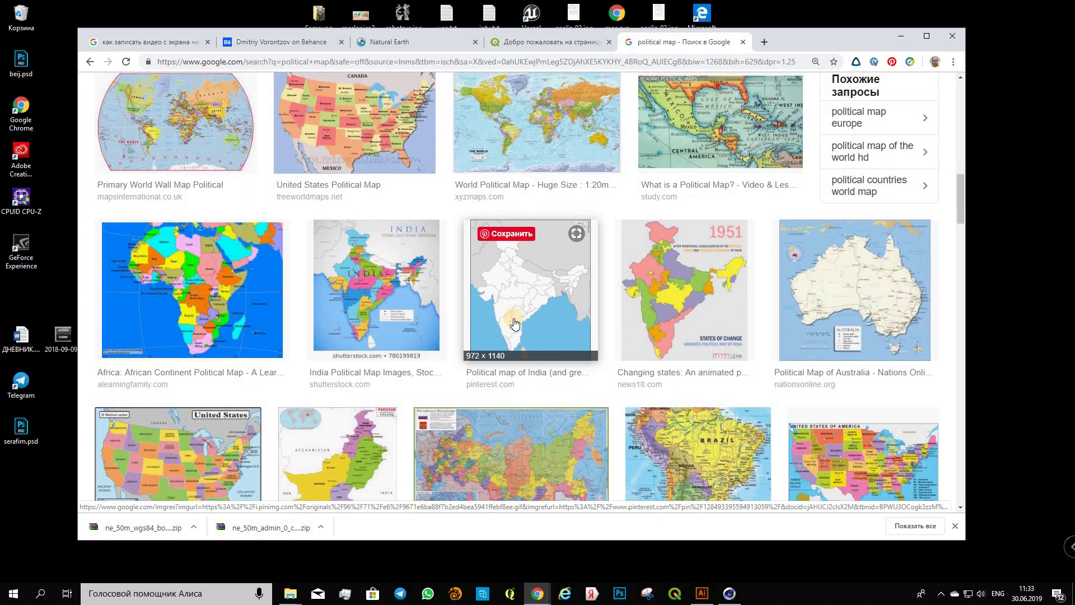
scroll(515, 323, "up", 3)
scroll(515, 323, "up", 10)
scroll(560, 224, "up", 5)
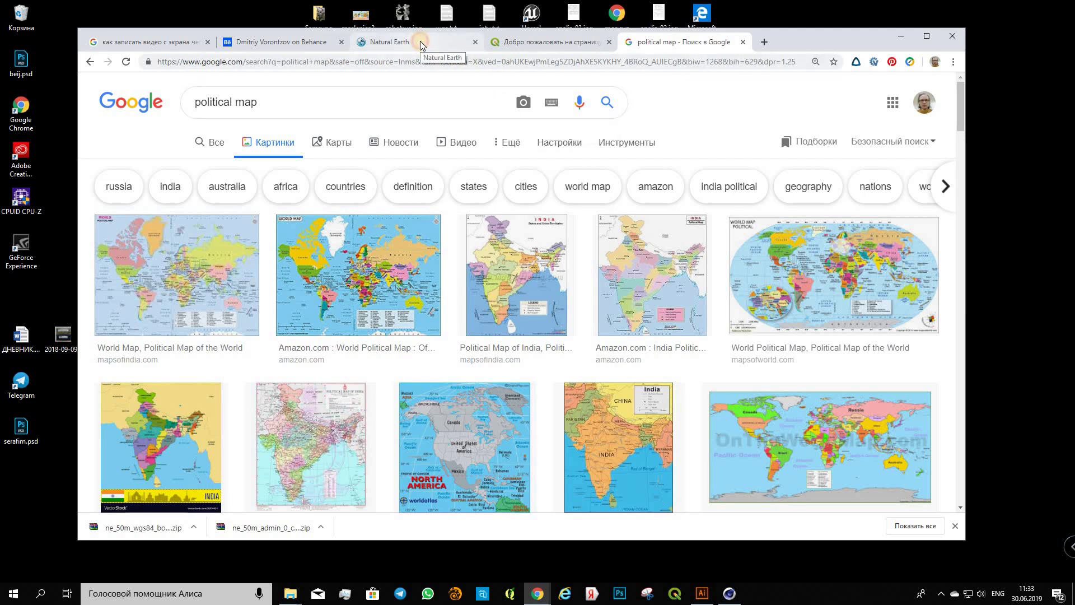
Go to the Natural Earth downloads page and open the 1:50m Cultural Vectors
left_click(420, 43)
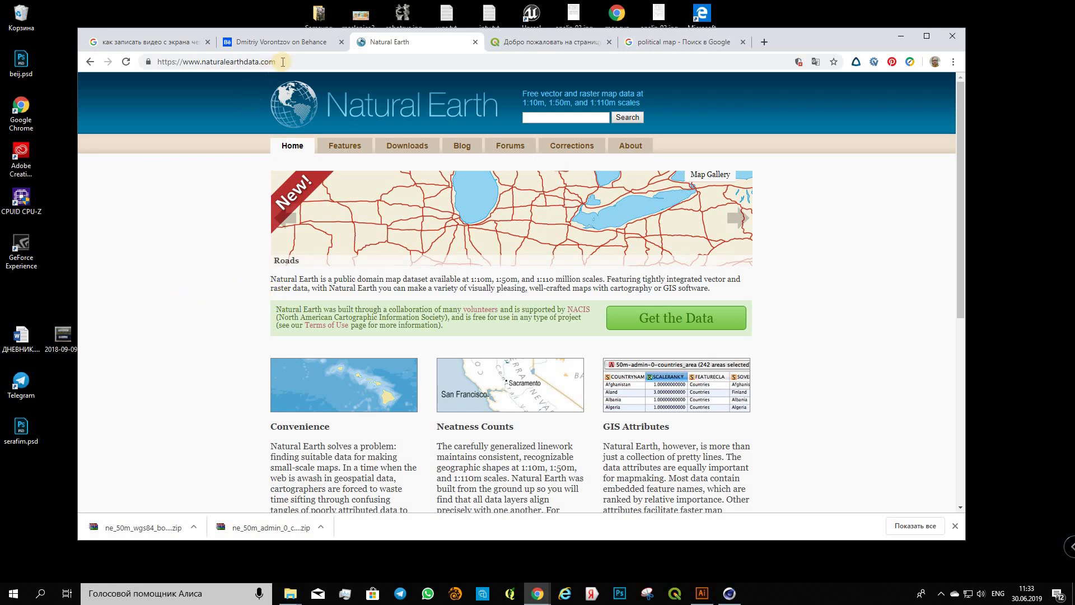
left_click(165, 61)
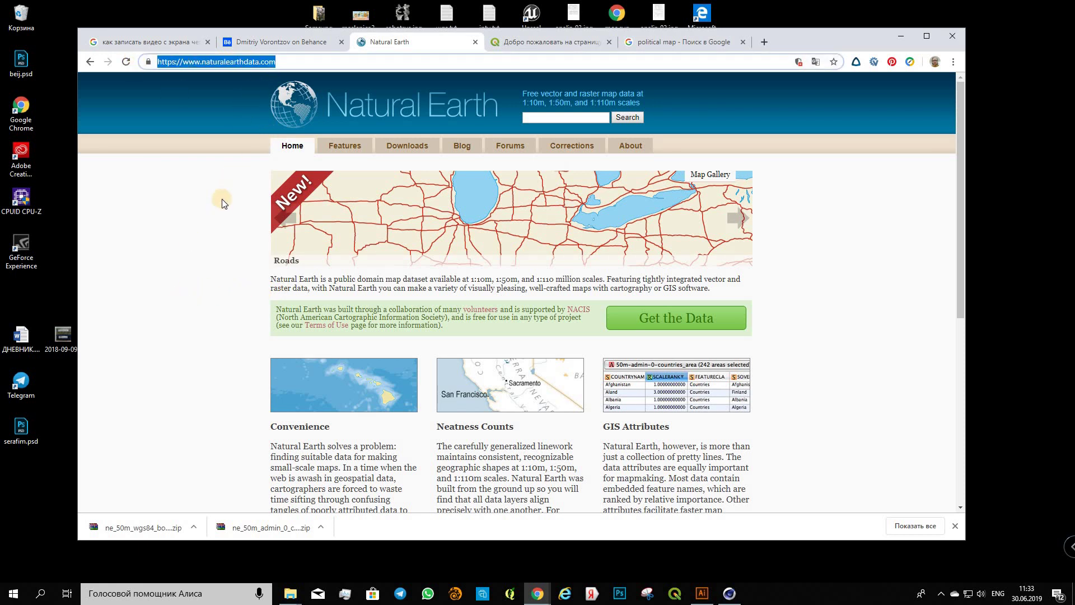
left_click(278, 363)
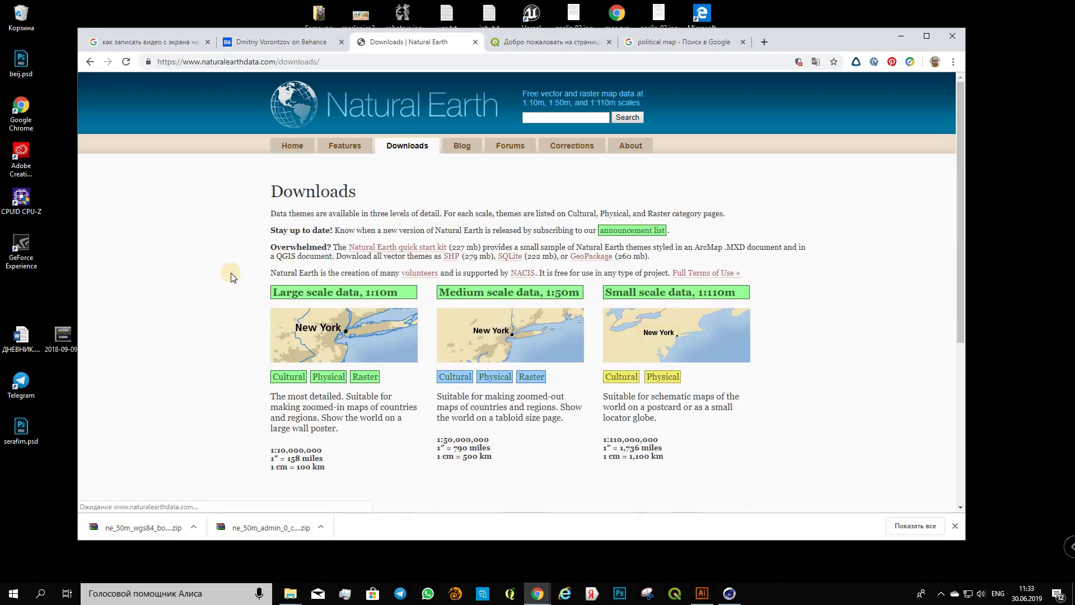
scroll(536, 162, "down", 3)
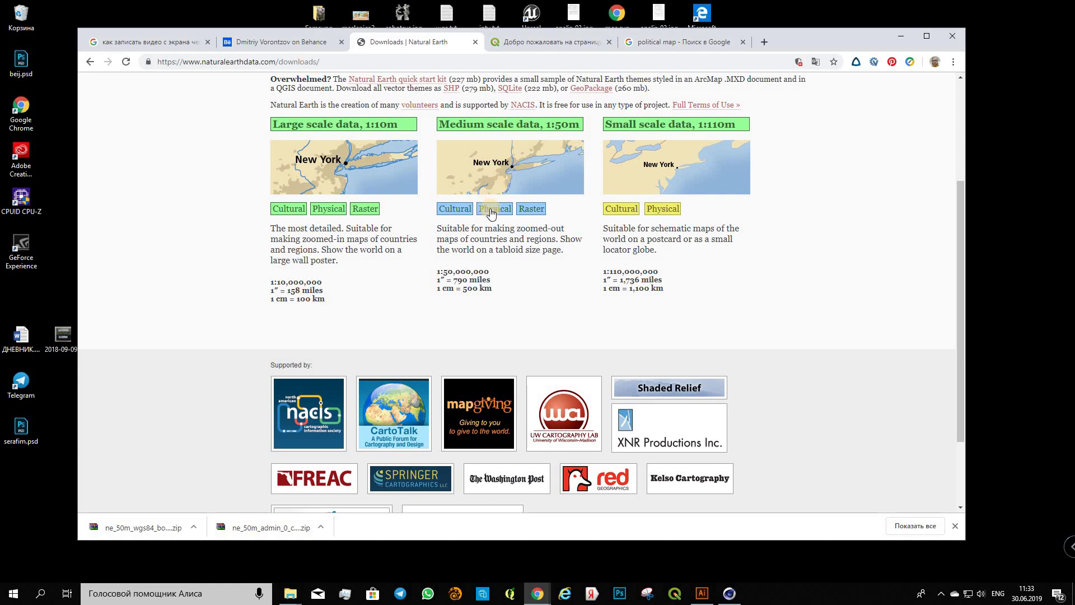
left_click(455, 212)
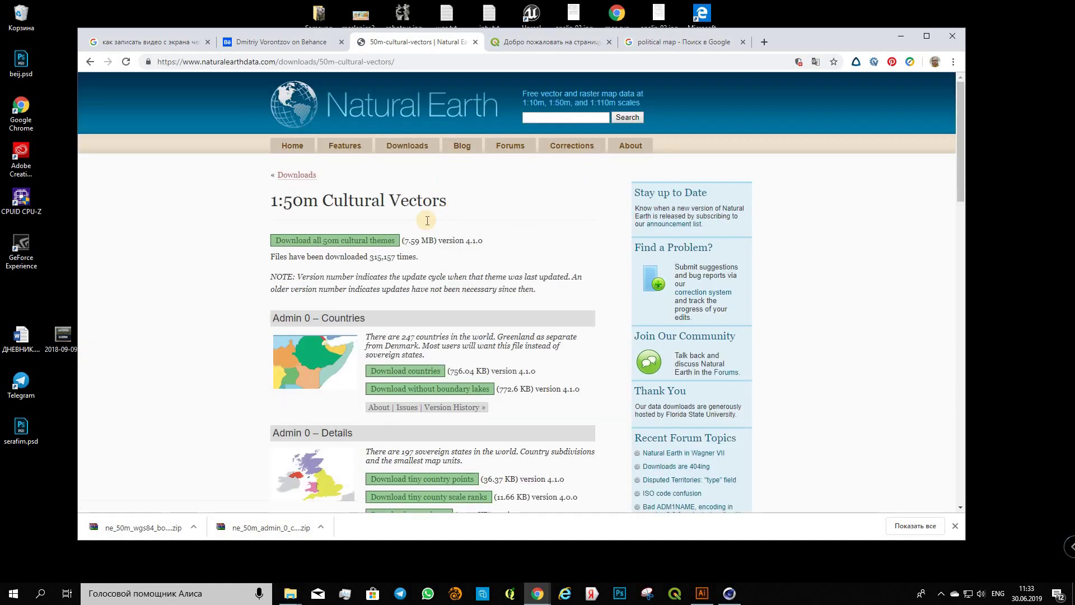
Scroll through the 1:50m Cultural Vectors download list
scroll(306, 205, "down", 2)
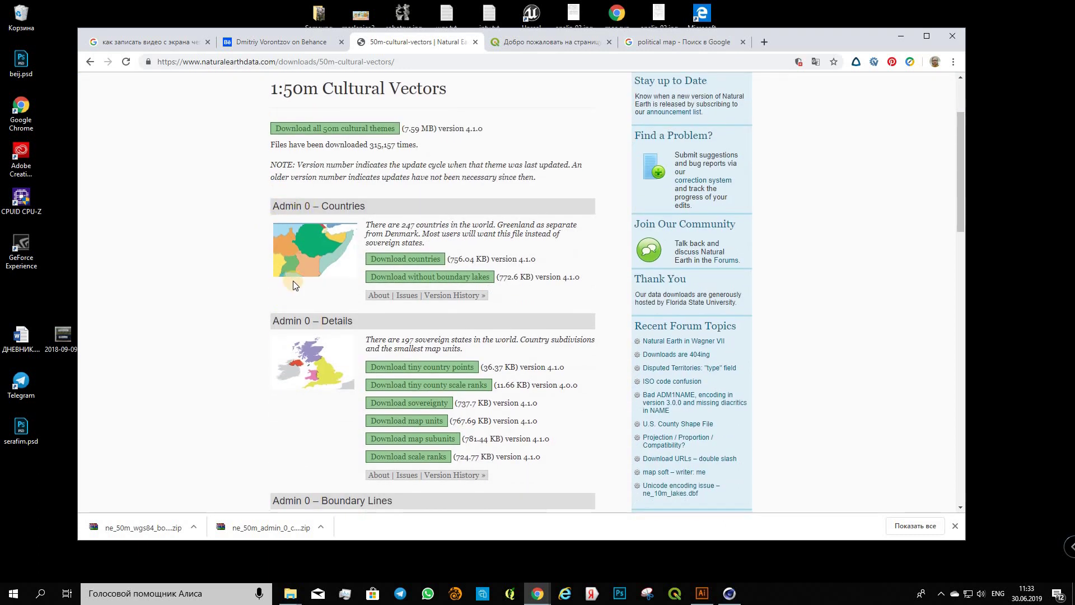
scroll(293, 281, "down", 3)
scroll(293, 281, "down", 6)
scroll(294, 280, "down", 3)
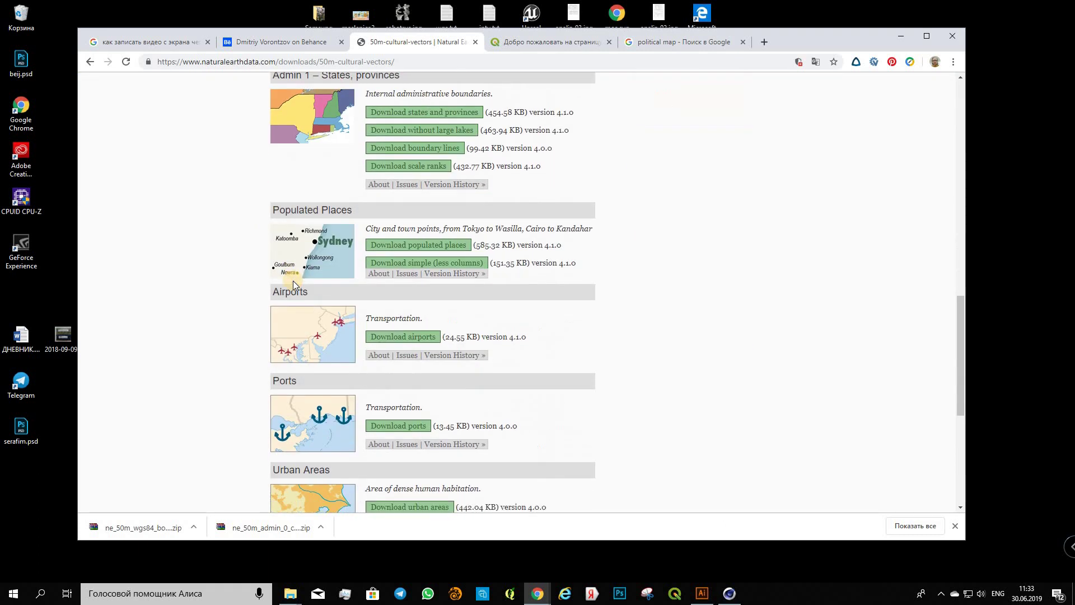
scroll(293, 280, "down", 1)
scroll(293, 280, "down", 3)
scroll(294, 280, "up", 3)
scroll(294, 281, "up", 4)
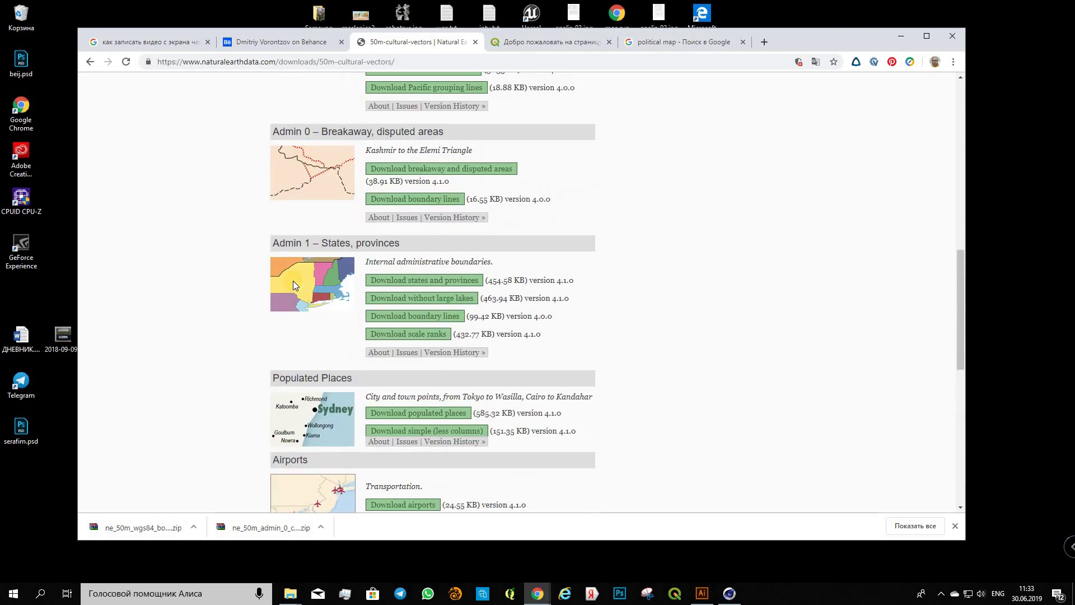
scroll(294, 281, "down", 3)
scroll(293, 280, "up", 4)
scroll(331, 288, "up", 7)
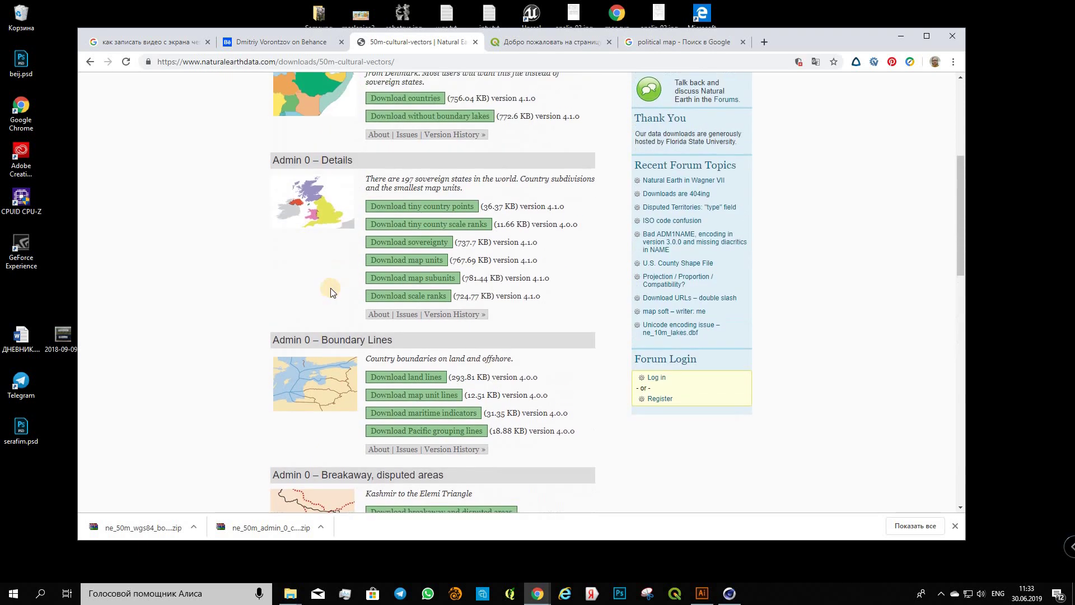
scroll(359, 274, "up", 5)
scroll(402, 262, "down", 2)
scroll(402, 262, "down", 1)
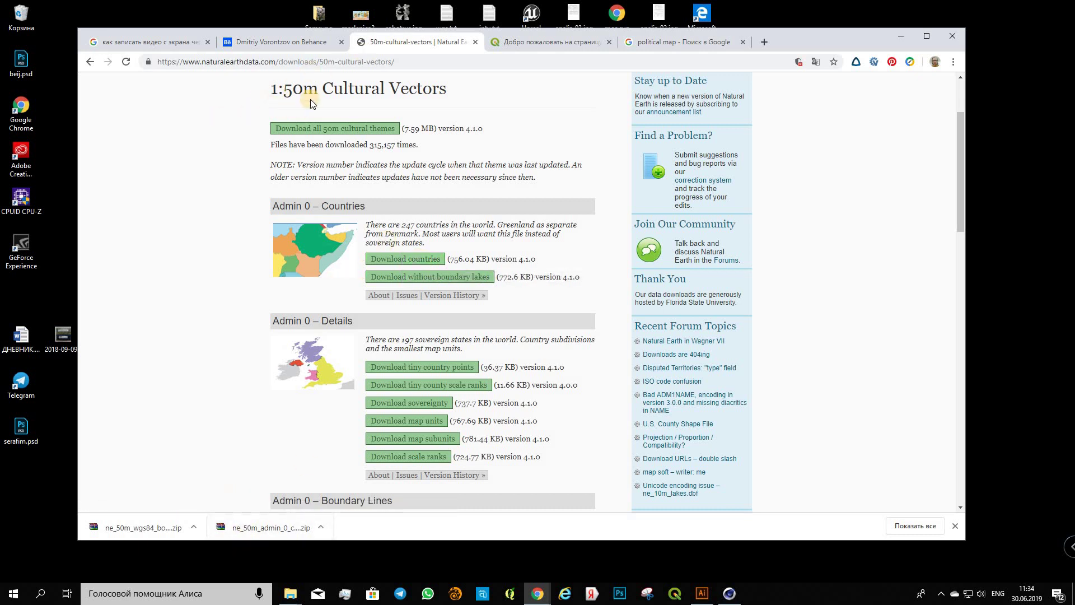
Open the 1:50m Physical Vectors page and scroll down to its Graticules downloads
left_click(90, 61)
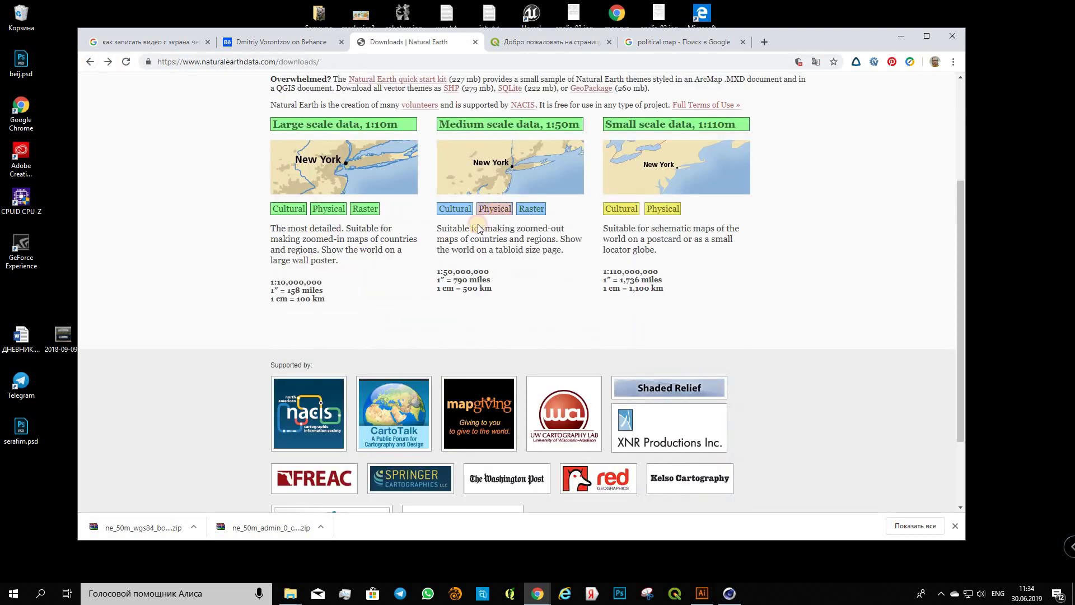
left_click(495, 208)
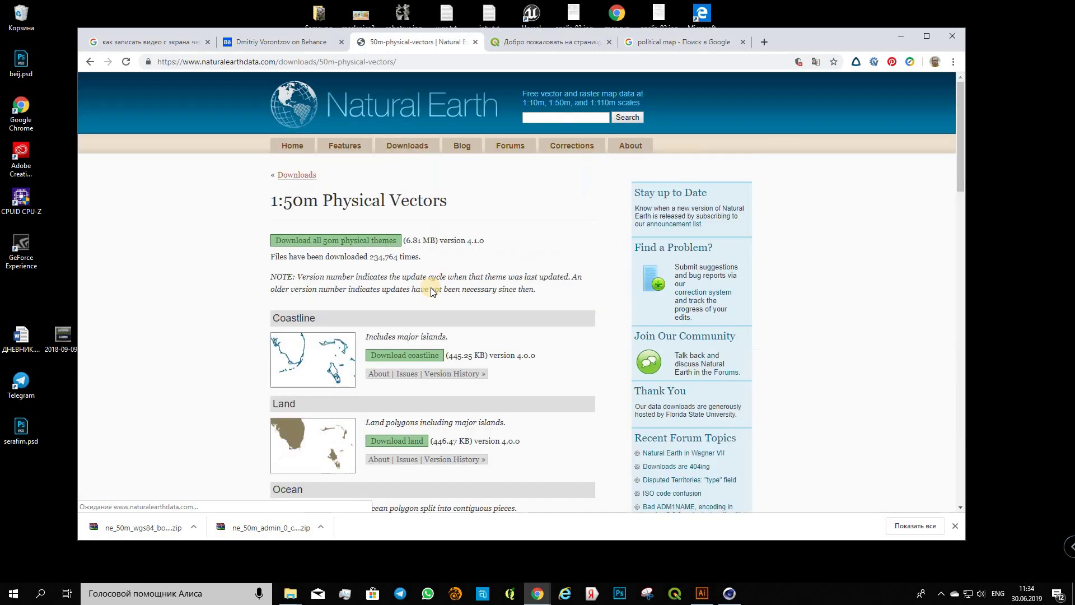
scroll(431, 287, "down", 10)
scroll(431, 287, "down", 10)
scroll(281, 276, "down", 10)
scroll(281, 277, "up", 3)
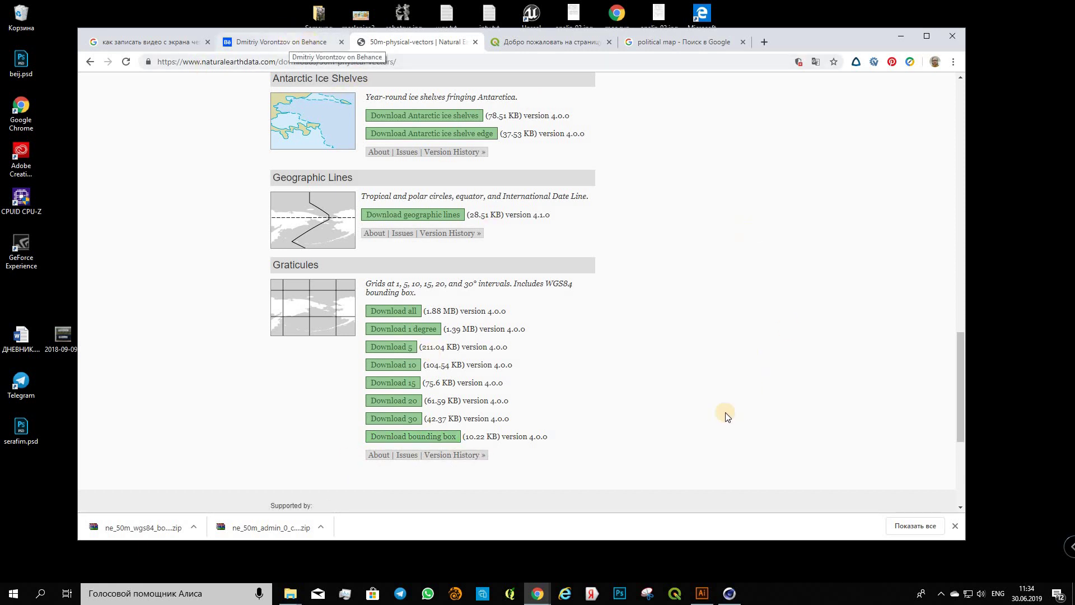
Browse the qgis.org homepage, then launch QGIS 3.8 from the taskbar
left_click(526, 43)
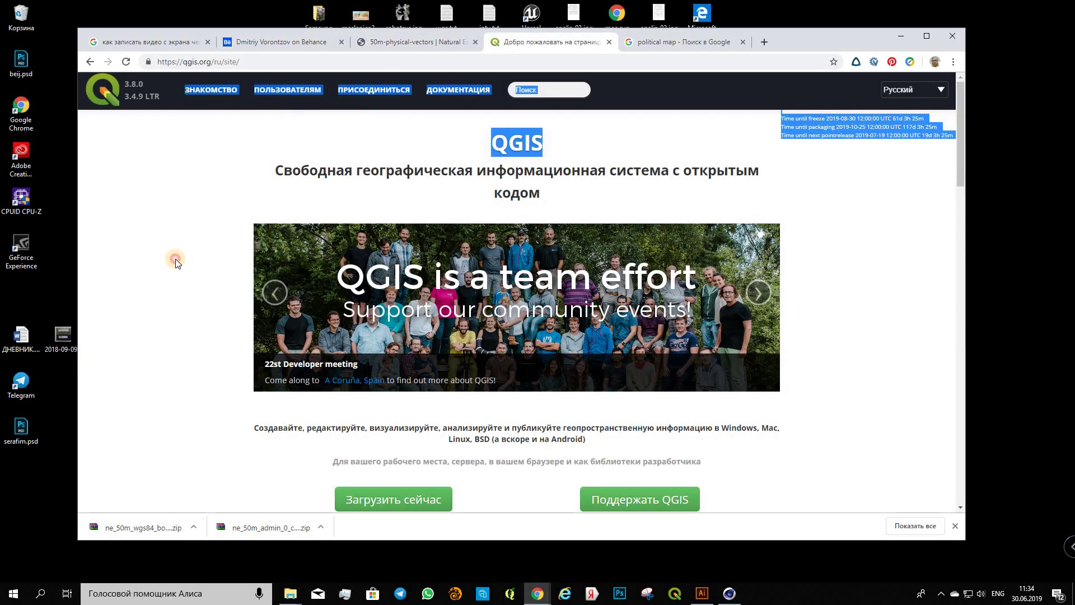
left_click(176, 263)
scroll(175, 263, "down", 2)
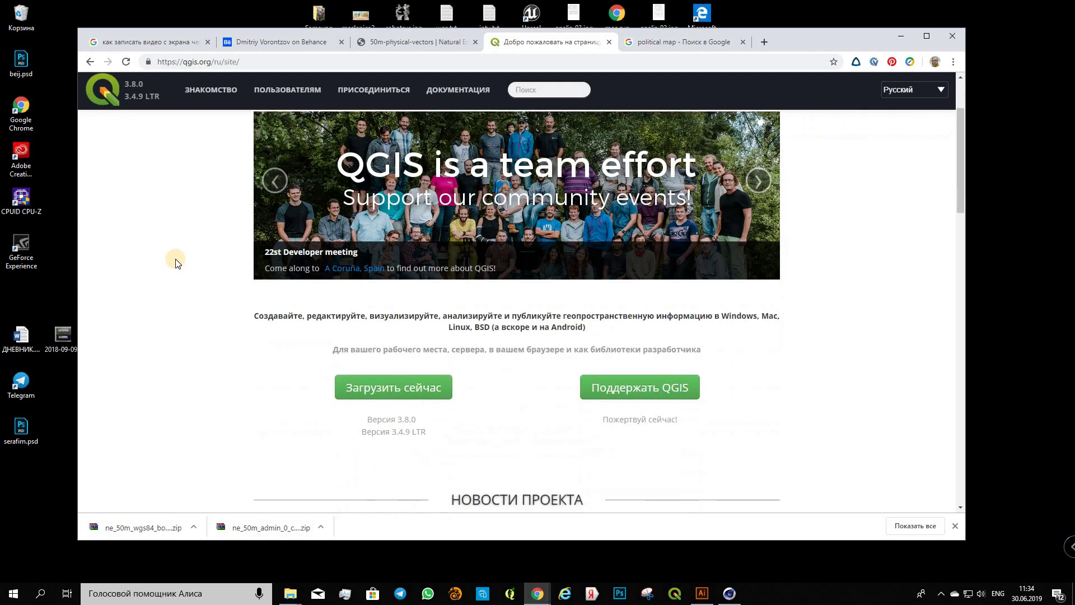
scroll(175, 263, "down", 1)
scroll(175, 263, "down", 1)
scroll(175, 264, "down", 1)
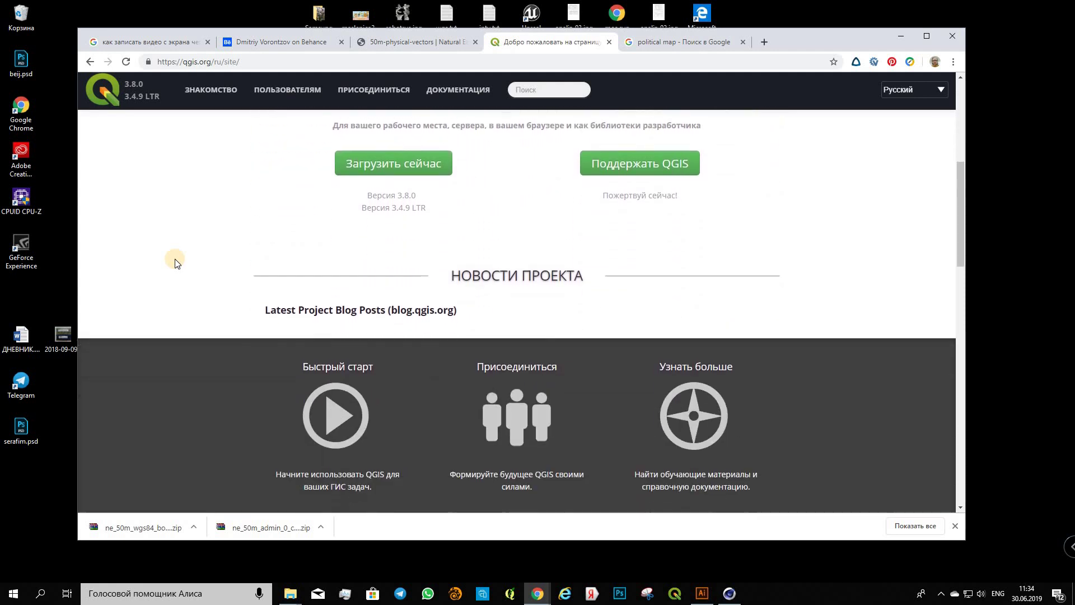
scroll(175, 263, "up", 5)
scroll(175, 263, "up", 2)
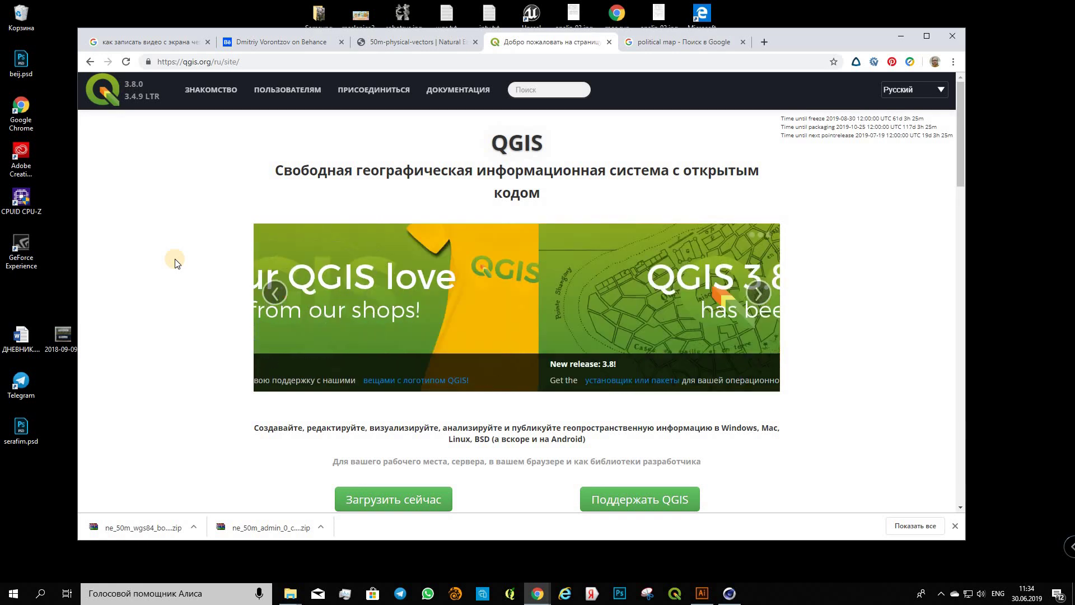
scroll(175, 263, "down", 2)
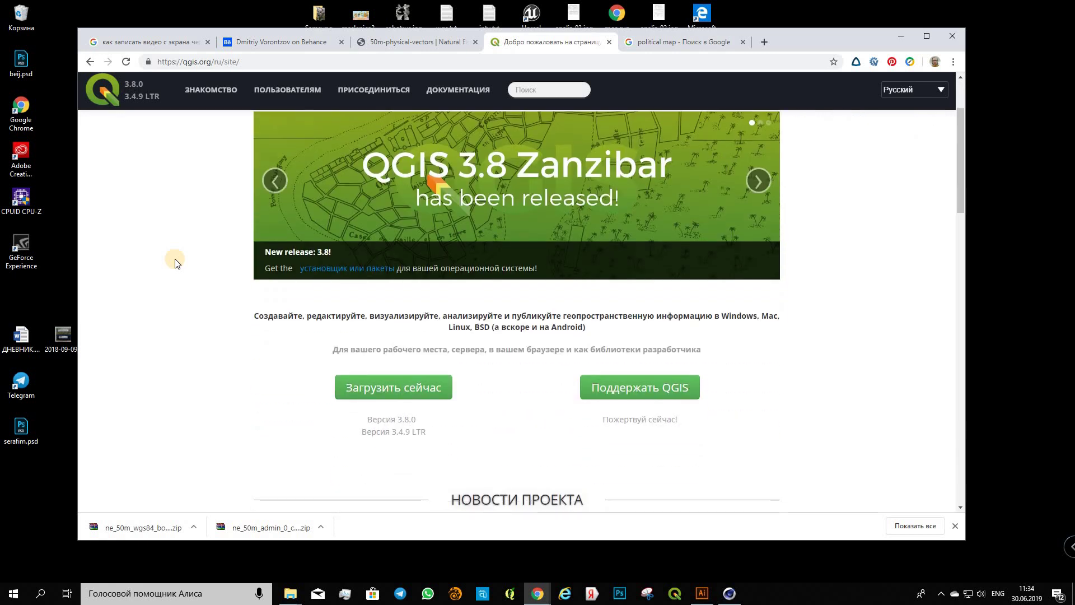
left_click(674, 592)
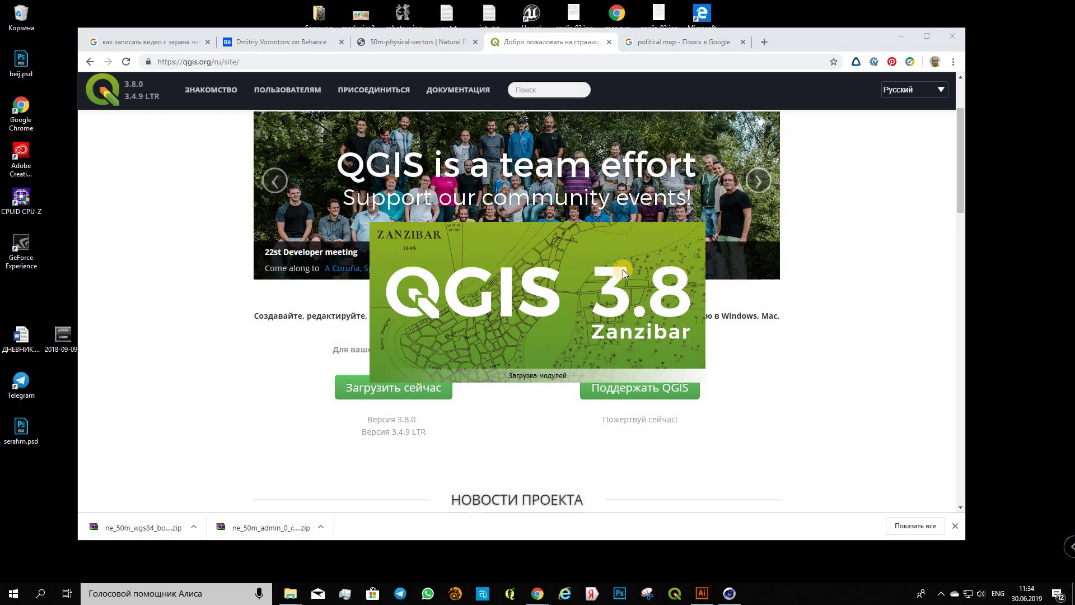
Close the open project and browse the Behance portfolio page
left_click(281, 42)
left_click(95, 67)
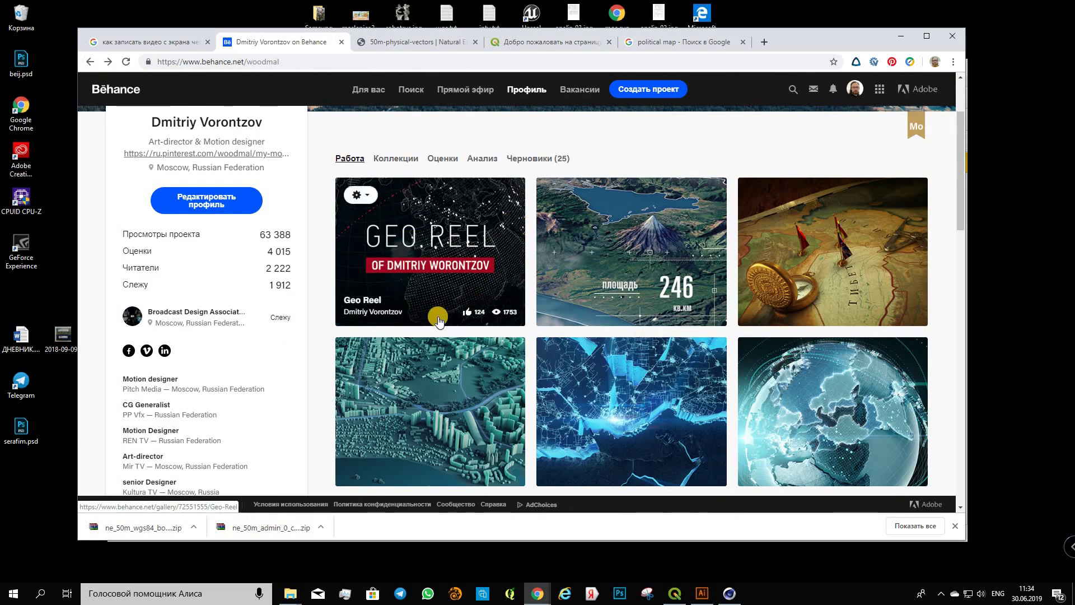
scroll(470, 319, "down", 1)
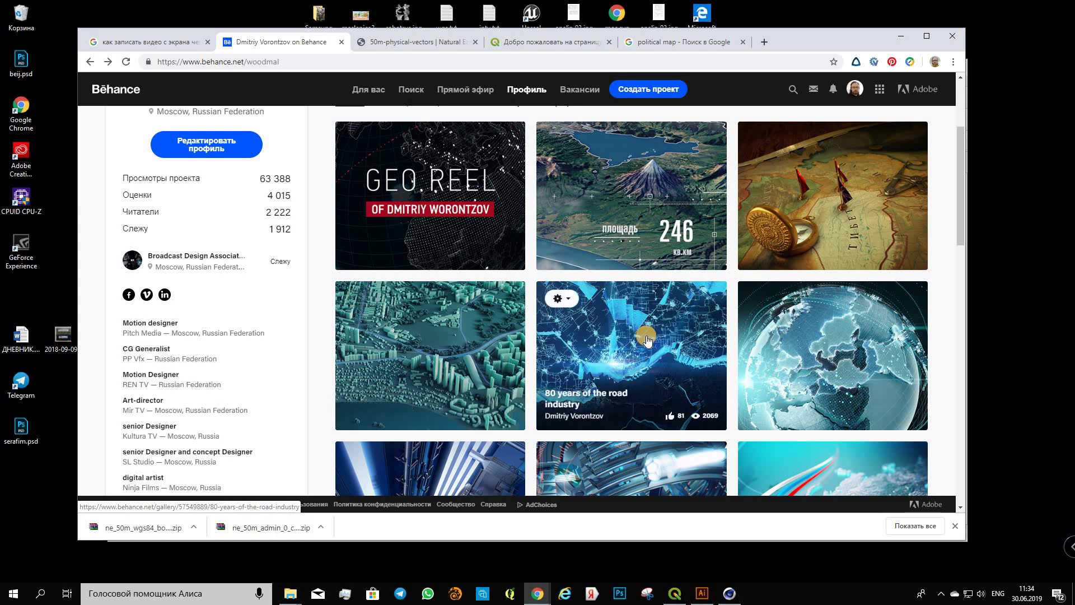
scroll(644, 296, "up", 1)
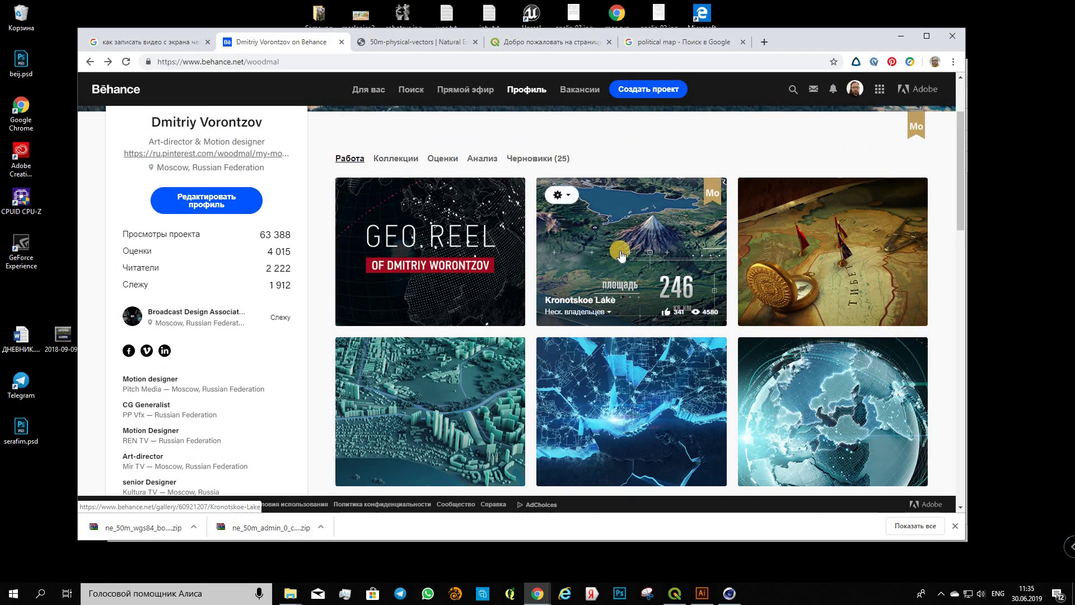
scroll(620, 255, "down", 1)
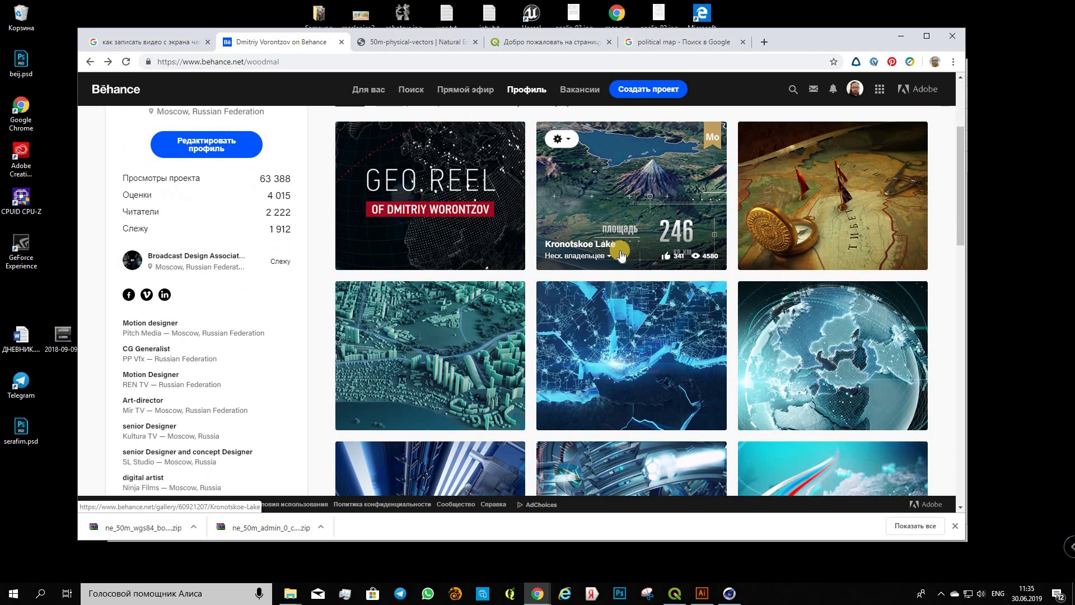
scroll(621, 256, "down", 2)
scroll(621, 255, "up", 2)
scroll(620, 256, "up", 1)
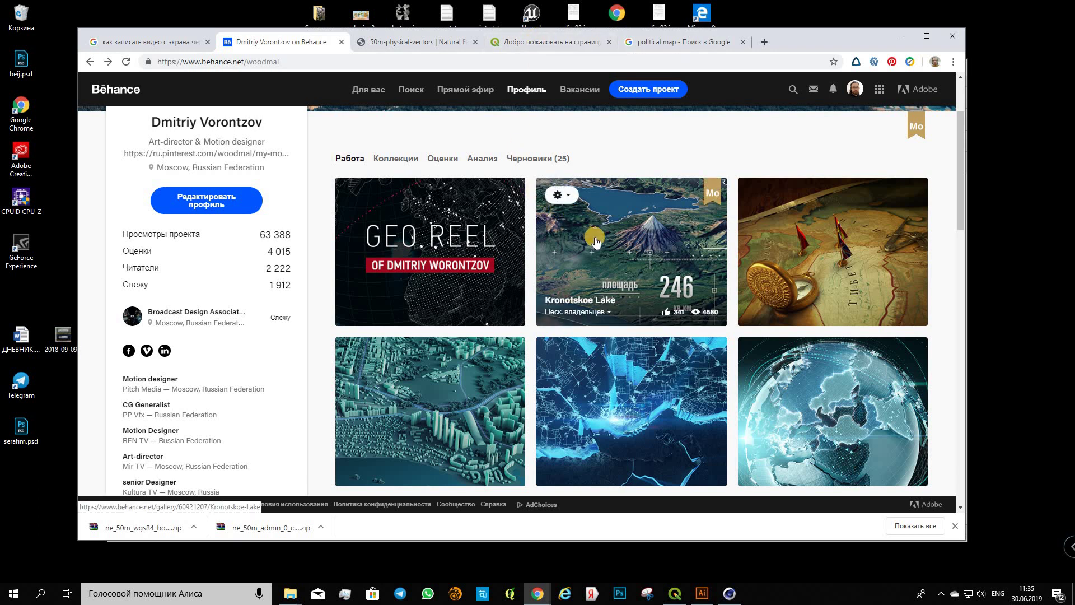
scroll(595, 237, "up", 2)
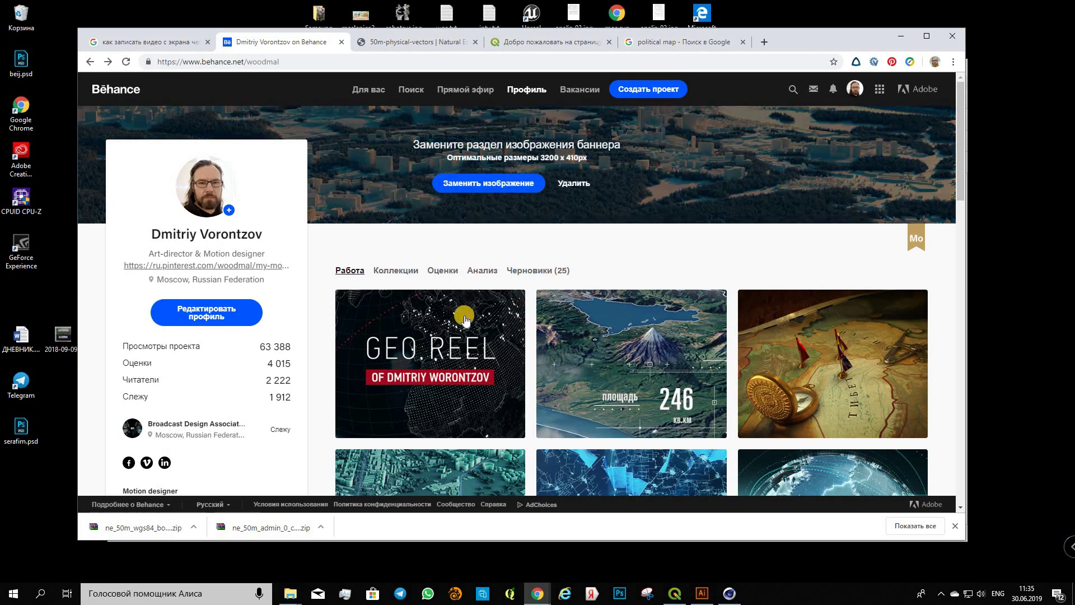
scroll(465, 316, "down", 5)
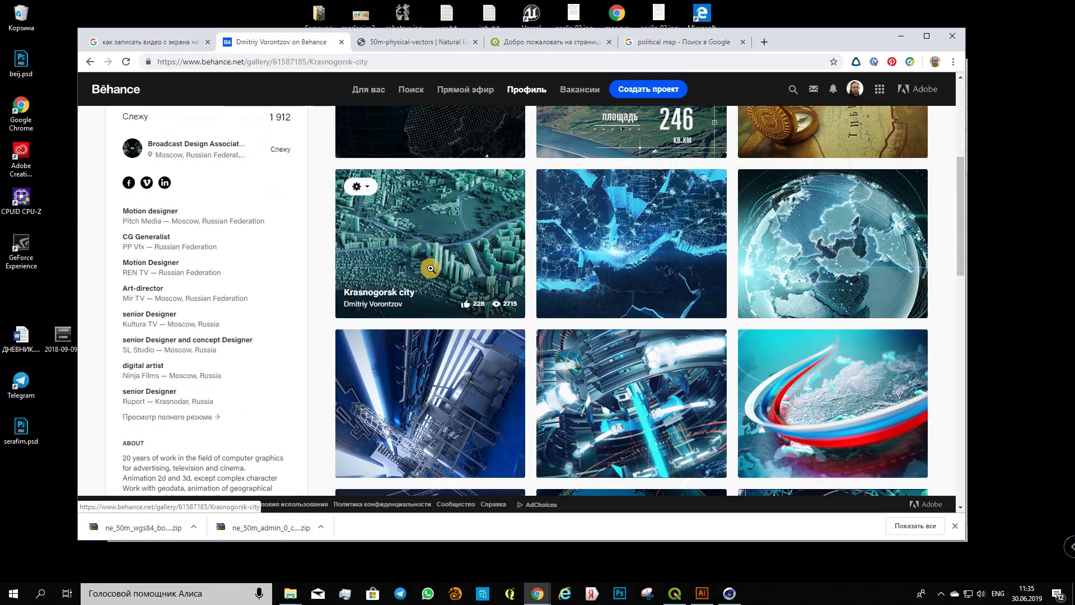
Open the Krasnogorsk-city project and look through its dark teal 3D city renders
left_click(431, 269)
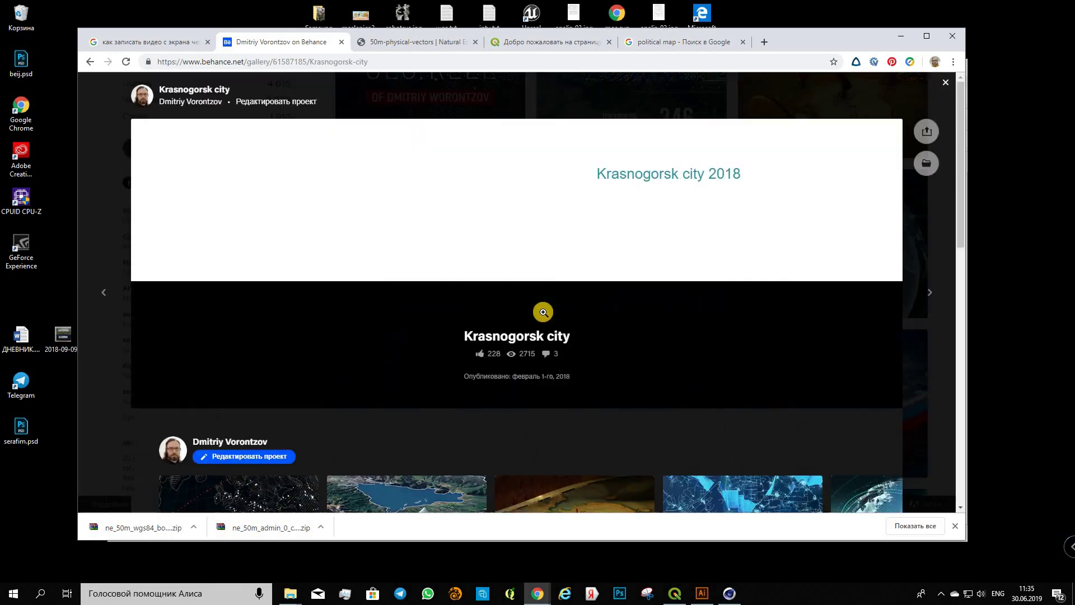
scroll(542, 312, "down", 2)
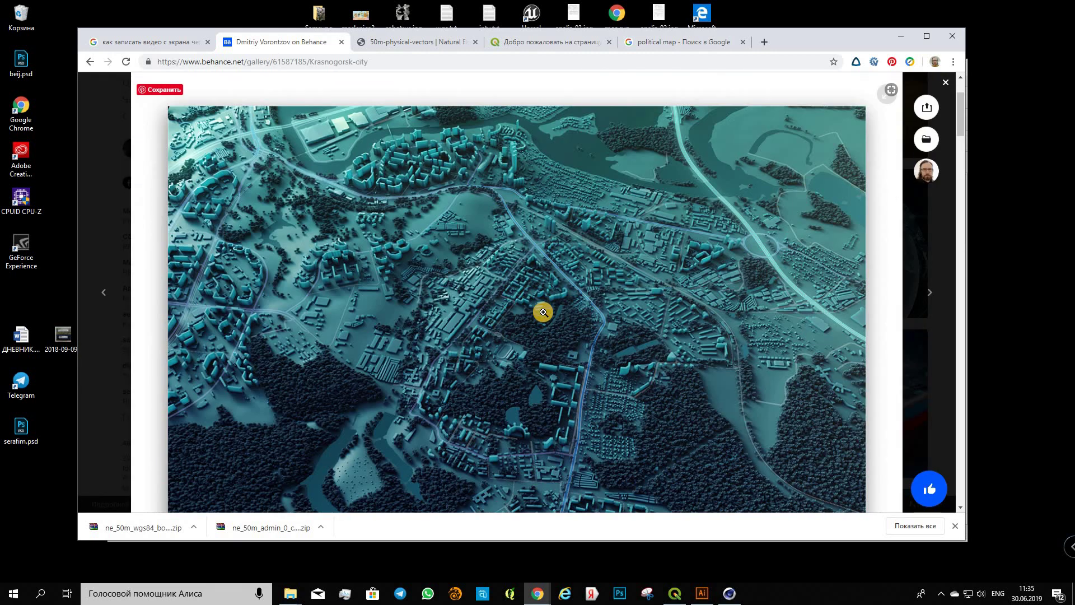
scroll(543, 312, "down", 2)
scroll(543, 312, "down", 2)
scroll(543, 312, "down", 3)
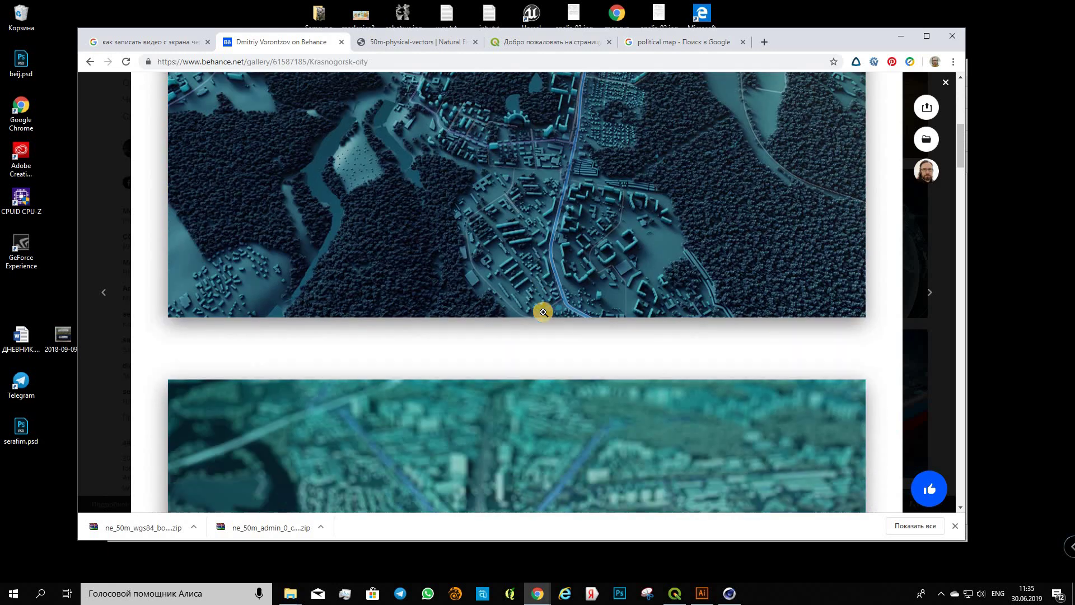
scroll(543, 312, "down", 3)
scroll(543, 312, "down", 4)
scroll(542, 312, "down", 4)
scroll(543, 311, "down", 3)
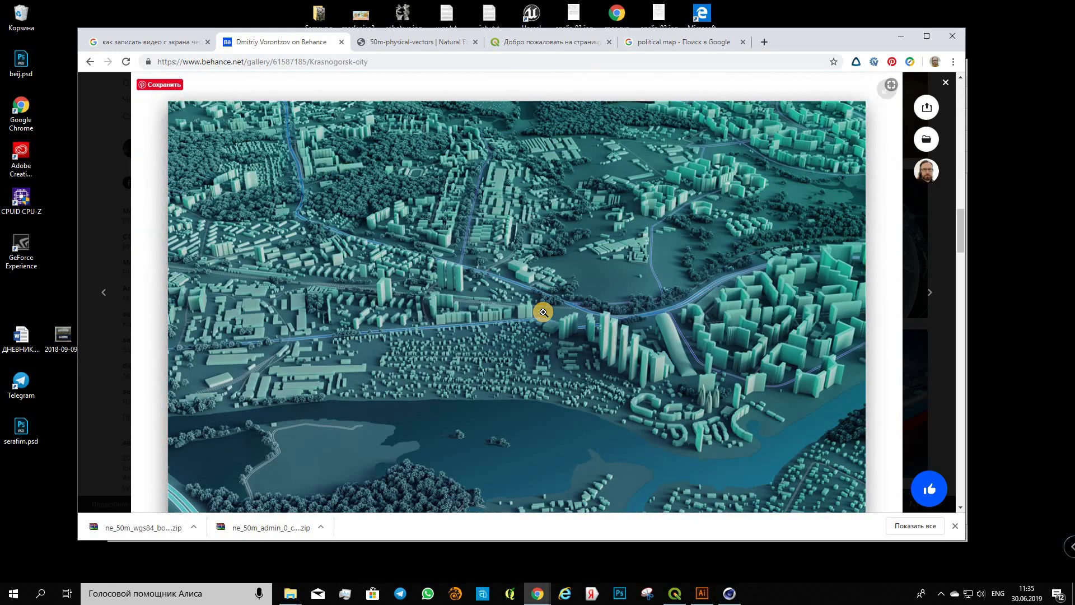
scroll(542, 312, "down", 3)
scroll(542, 312, "up", 1)
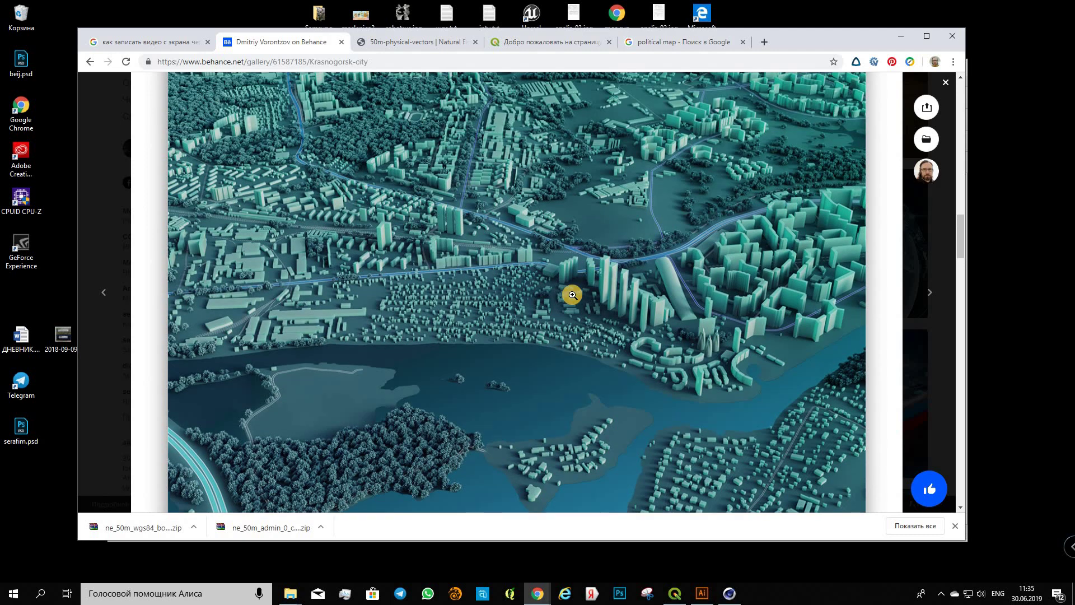
scroll(572, 294, "up", 1)
scroll(573, 294, "down", 2)
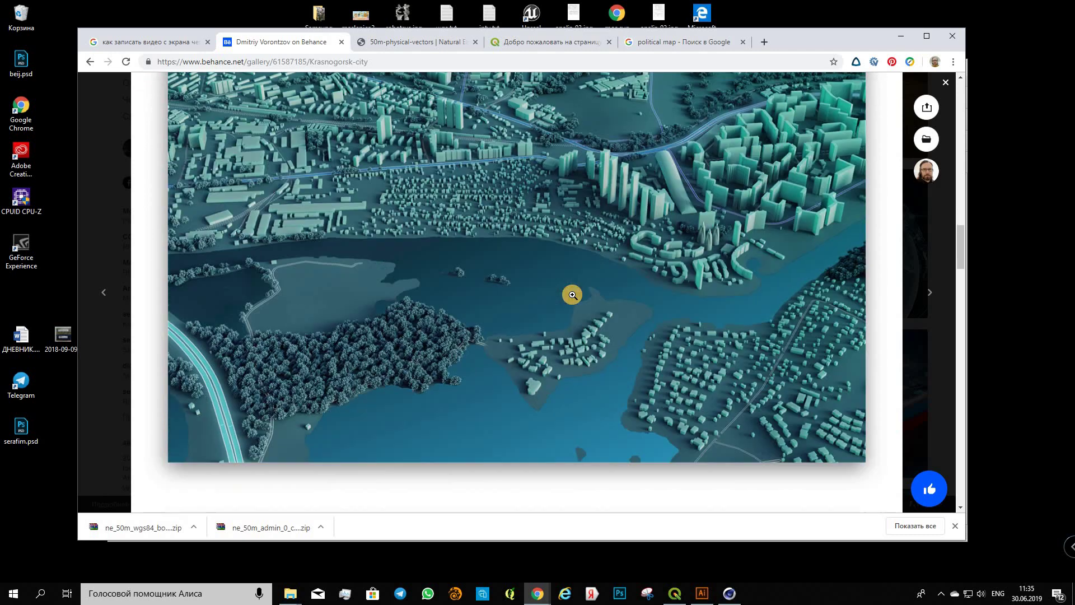
scroll(572, 295, "down", 5)
scroll(572, 294, "down", 3)
scroll(572, 295, "down", 1)
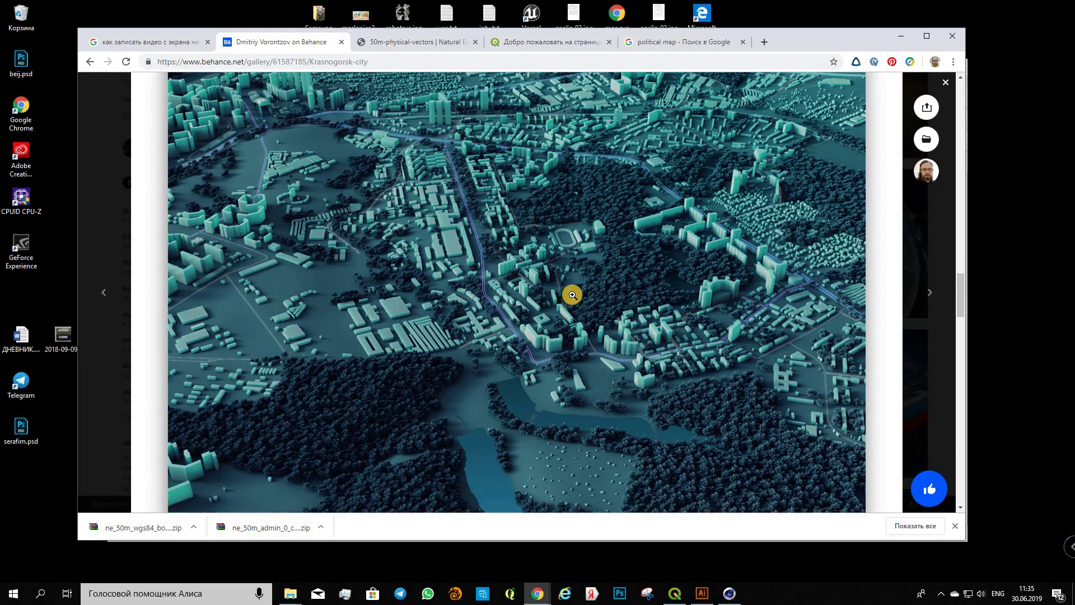
scroll(572, 294, "down", 2)
scroll(572, 295, "down", 3)
scroll(573, 295, "down", 3)
scroll(572, 295, "up", 3)
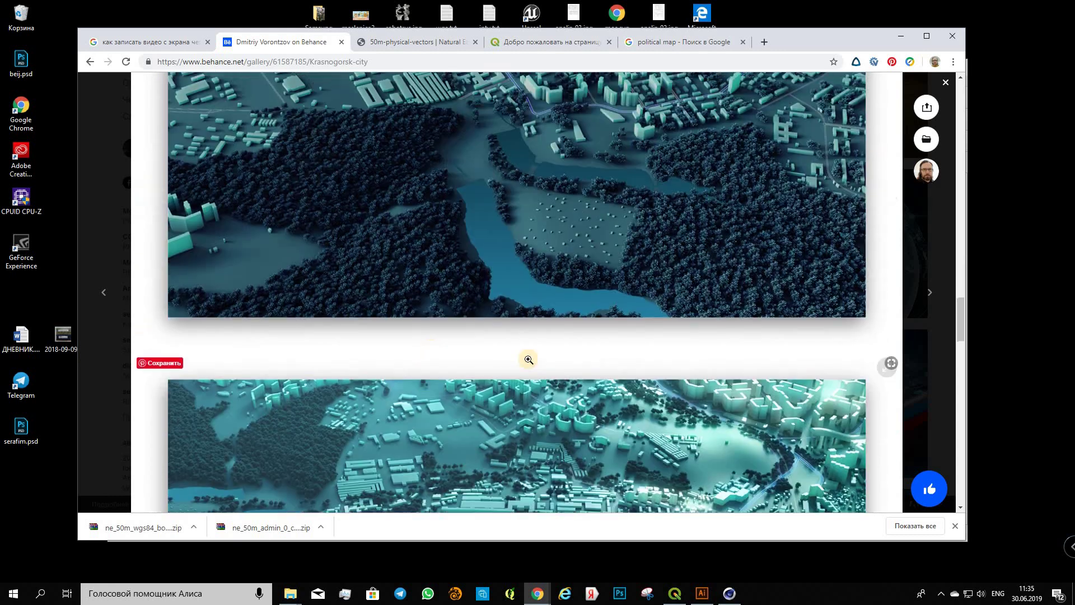
scroll(528, 360, "up", 4)
scroll(574, 439, "up", 1)
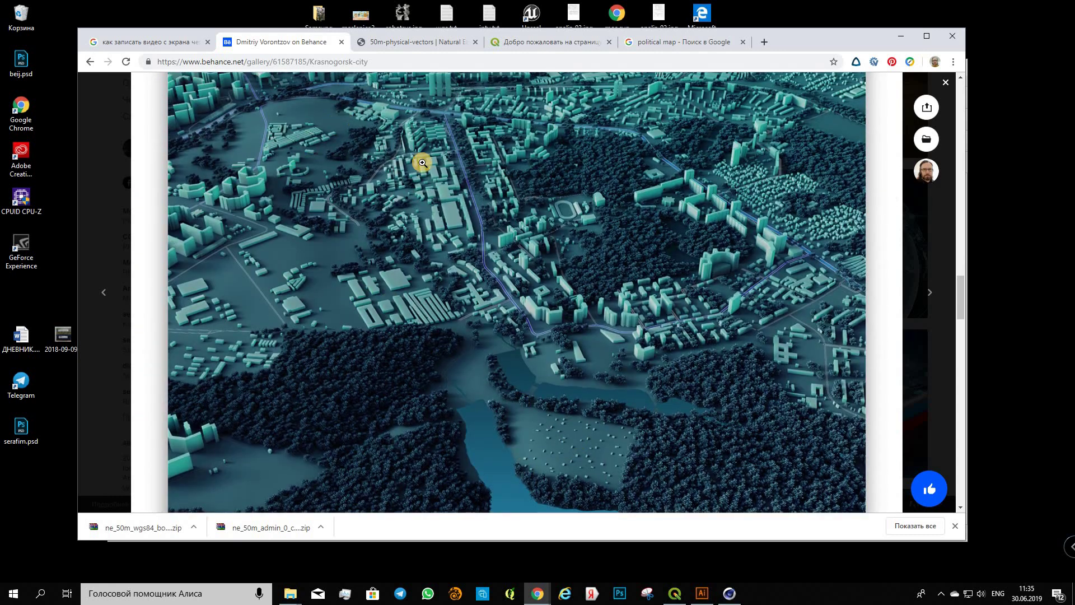
scroll(477, 203, "up", 1)
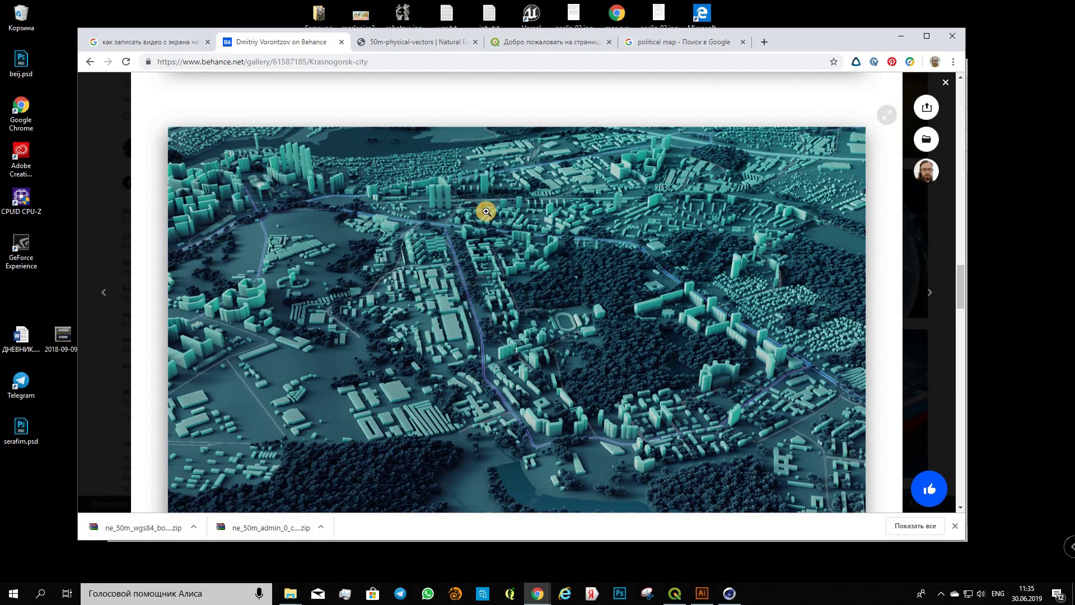
scroll(486, 212, "down", 1)
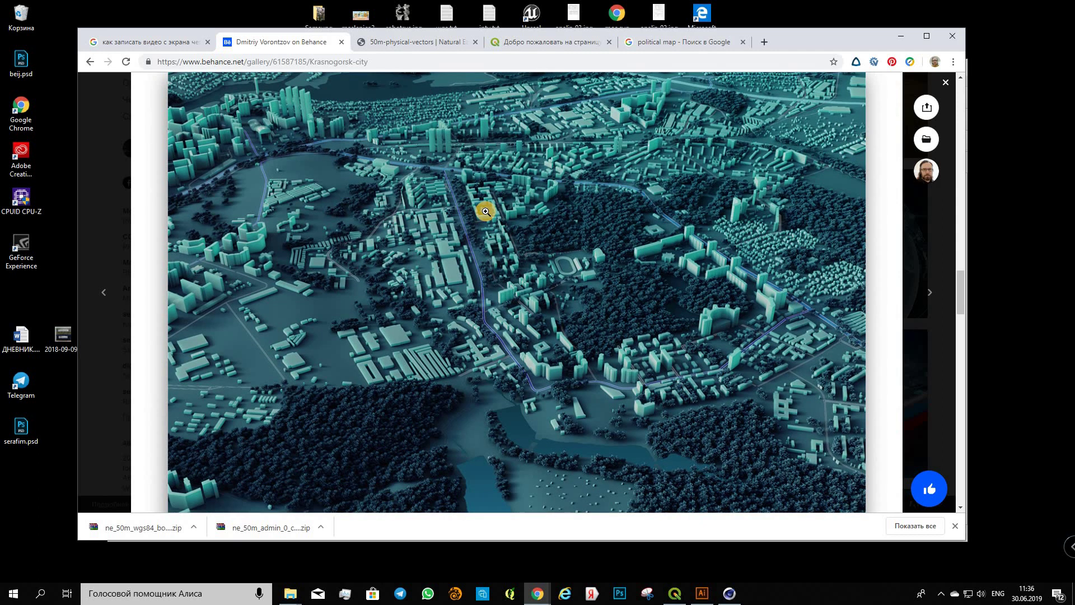
scroll(486, 211, "down", 2)
scroll(486, 212, "down", 5)
scroll(486, 212, "down", 5)
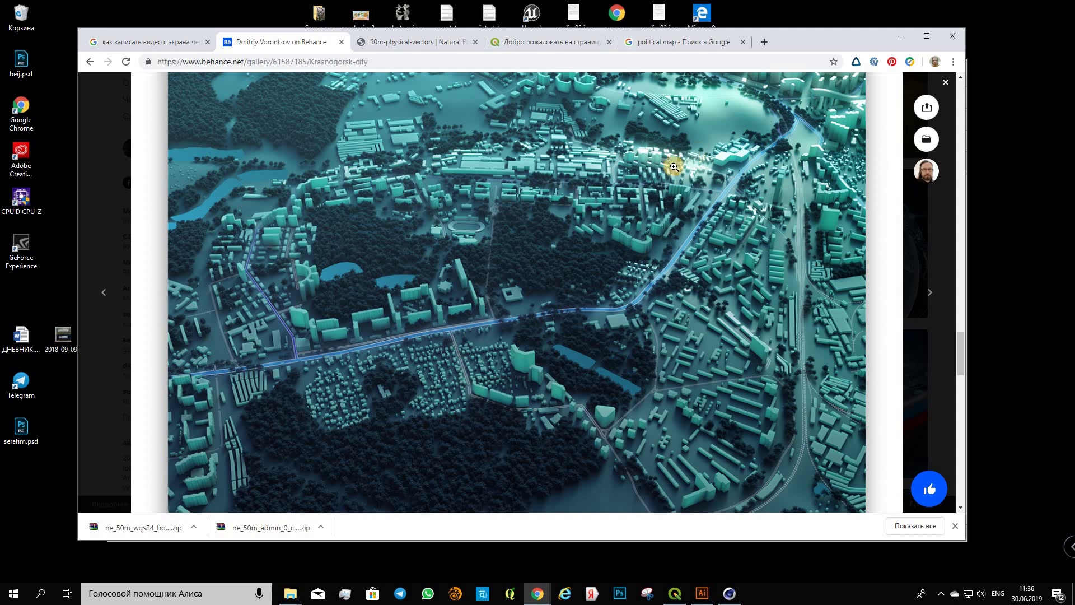
scroll(673, 170, "up", 1)
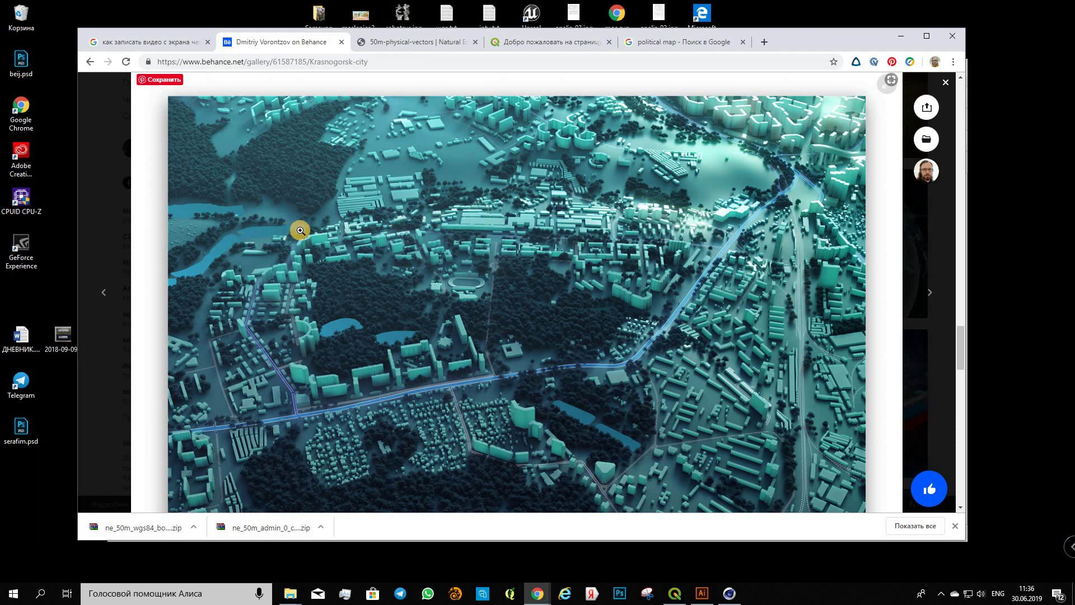
scroll(312, 226, "down", 2)
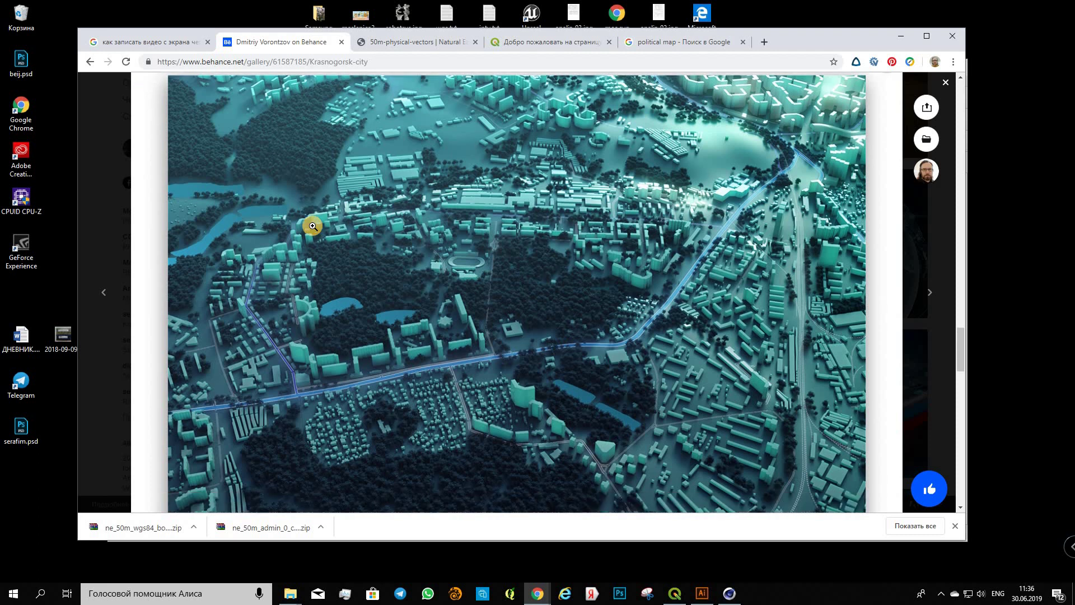
Bring QGIS to the front maximized and scroll the Browser panel to the earthdata folder
left_click(676, 595)
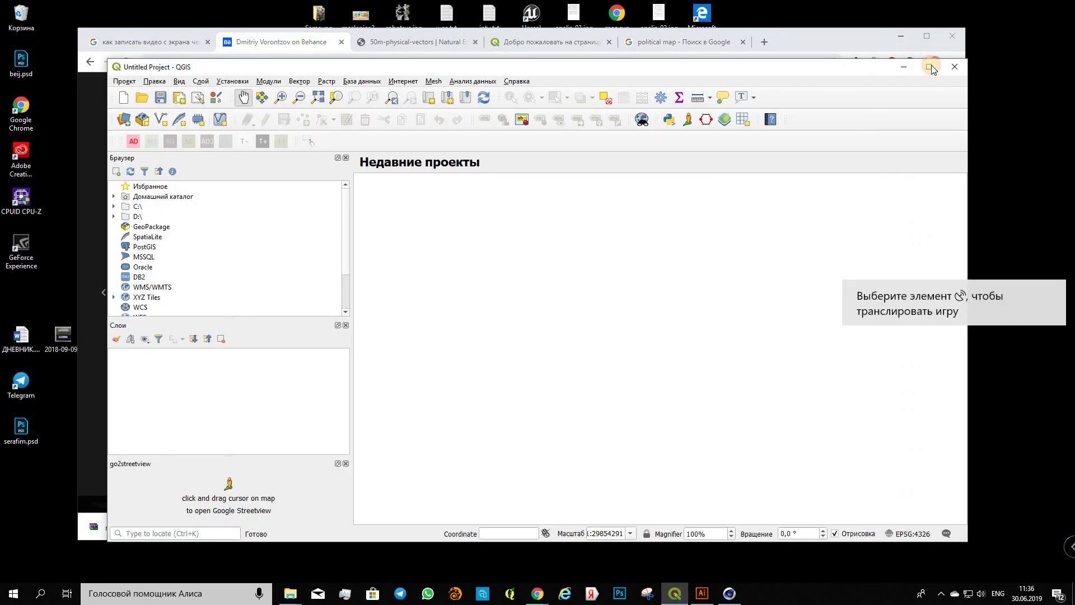
left_click(932, 65)
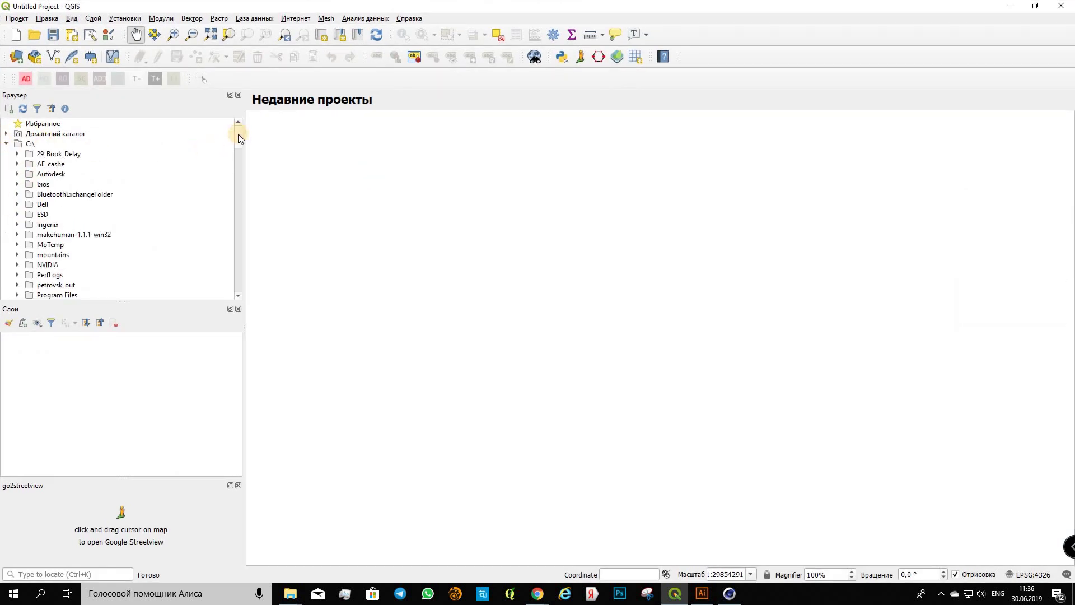
mouse_move(237, 134)
left_mouse_down()
mouse_move(241, 171)
mouse_move(240, 155)
left_mouse_up()
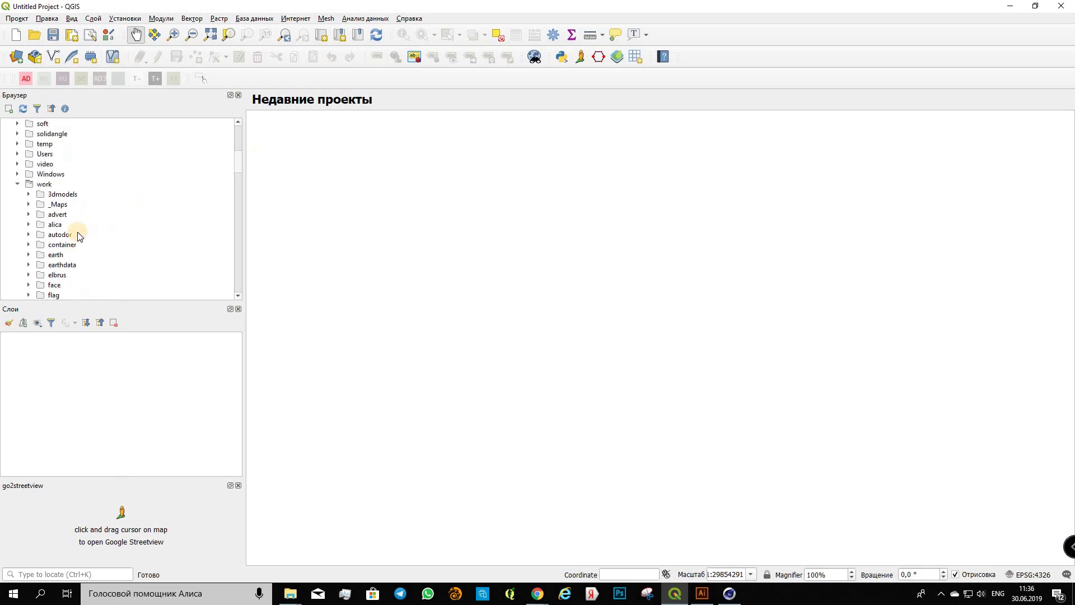
scroll(67, 232, "up", 1)
scroll(54, 232, "down", 1)
scroll(54, 231, "down", 1)
scroll(56, 201, "down", 1)
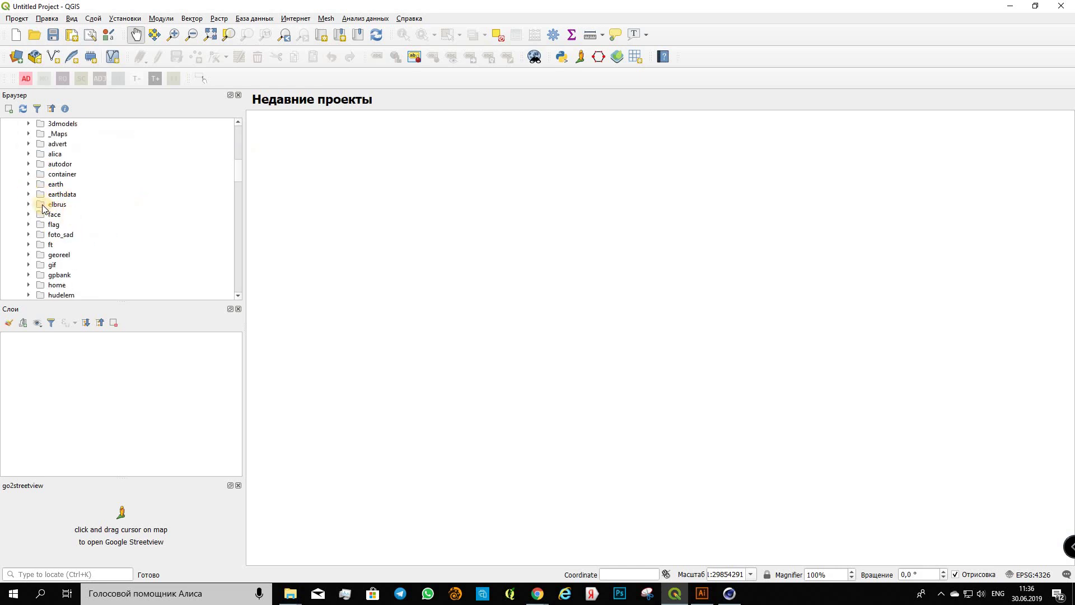
Add the ne_50m_admin_0_countries shapefile as a map layer
double_click(99, 204)
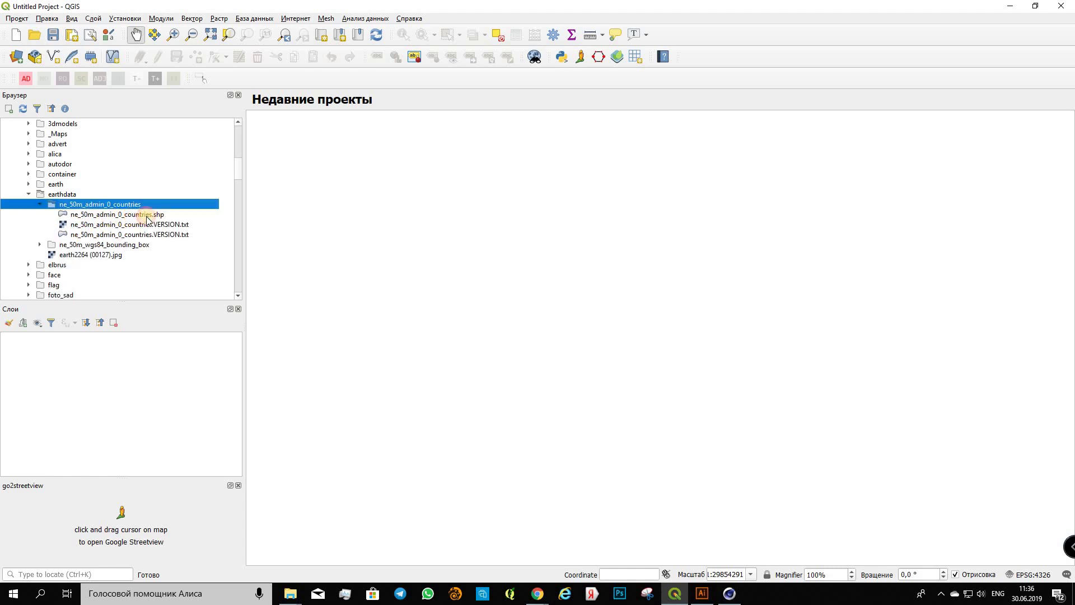
left_click(131, 215)
double_click(131, 215)
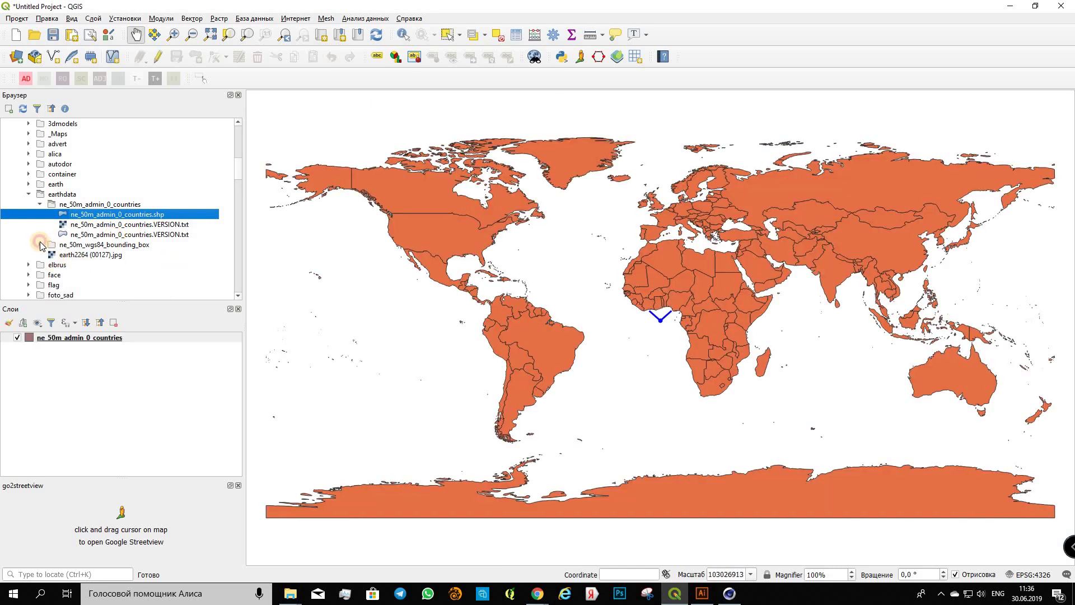
Add the ne_50m_wgs84_bounding_box shapefile to the Layers panel
left_click(39, 245)
left_click(114, 255)
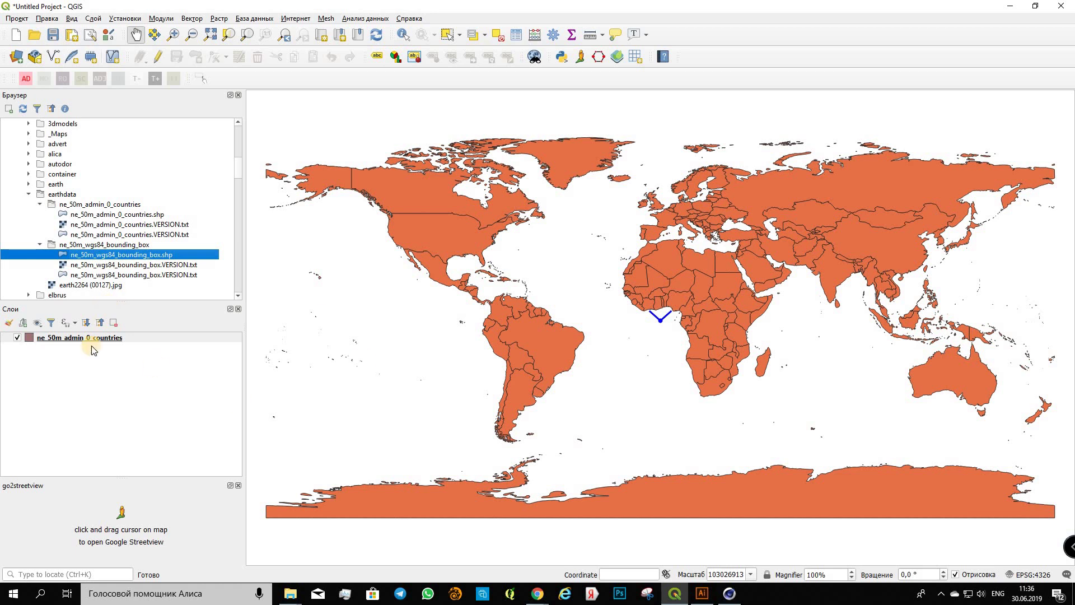
mouse_move(115, 254)
left_mouse_down()
mouse_move(89, 344)
mouse_move(65, 340)
left_mouse_up()
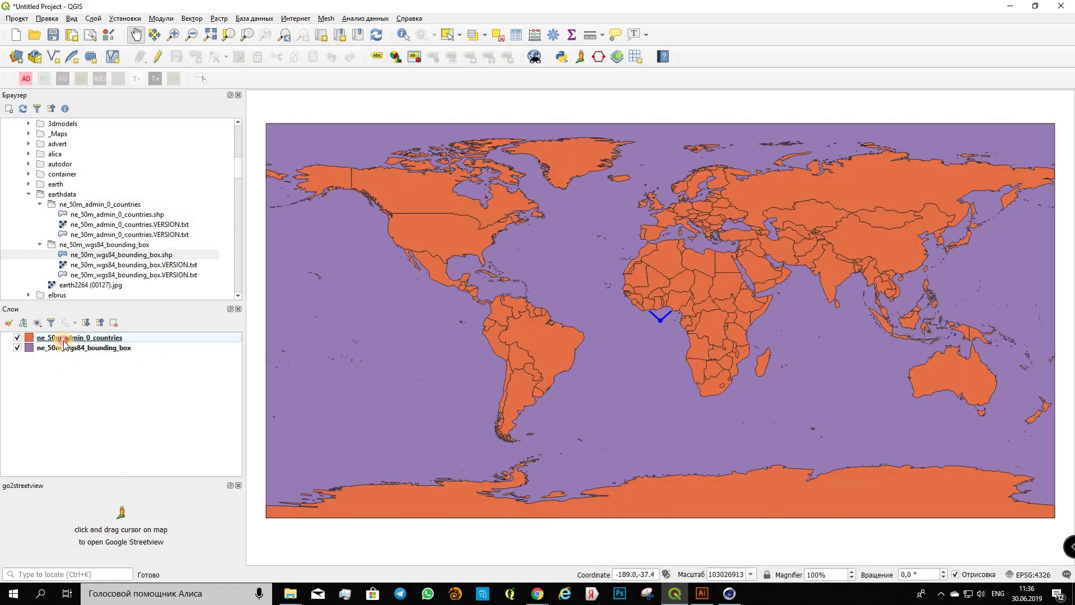
Set the countries layer's Simple Fill stroke style to No Pen
double_click(64, 338)
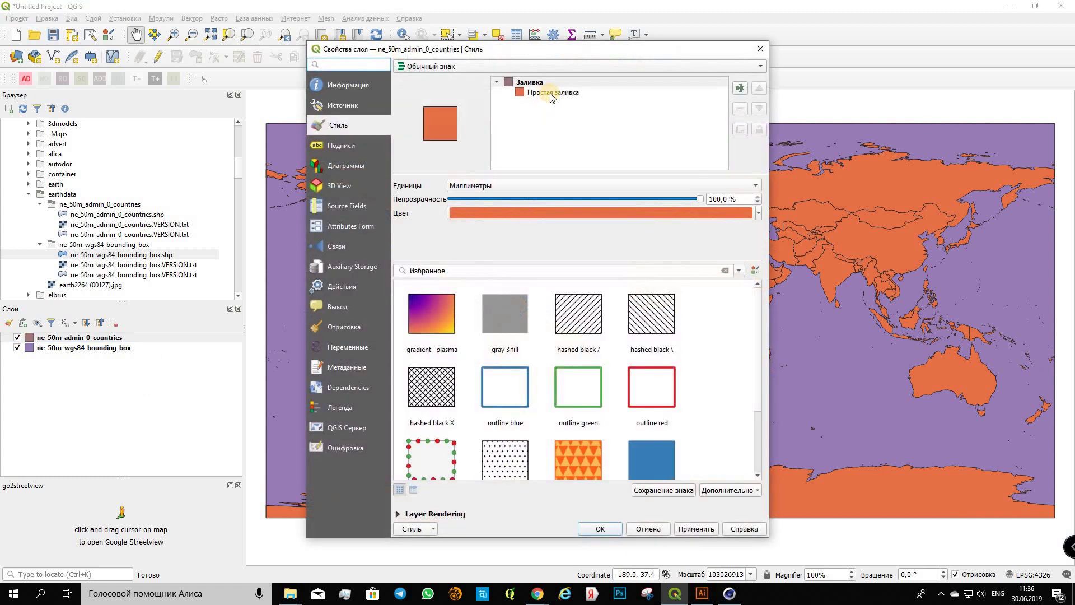
left_click(537, 93)
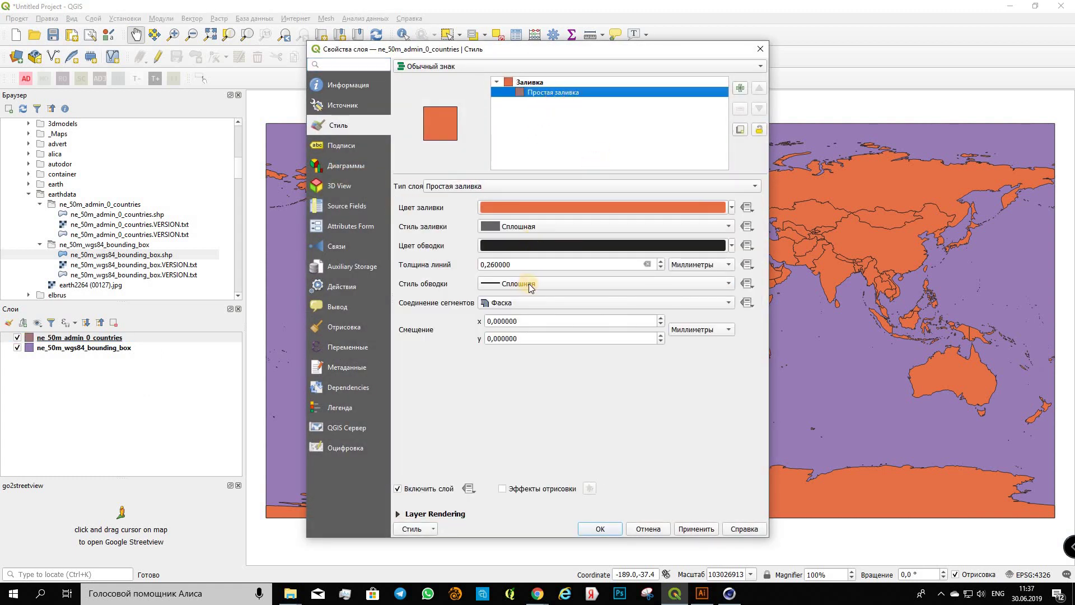
left_click(537, 303)
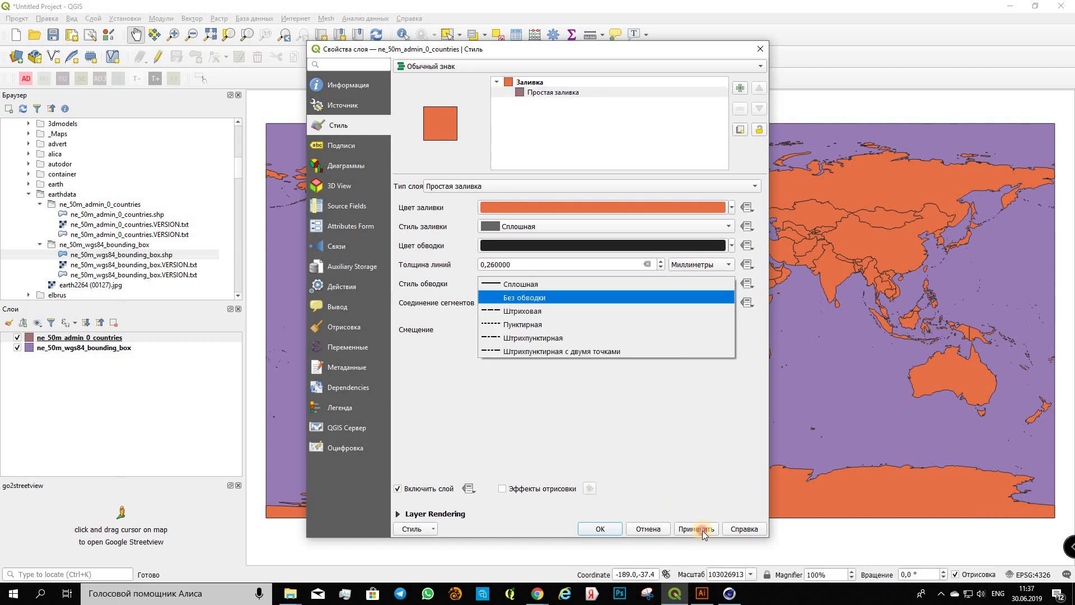
left_click(684, 526)
key("Escape")
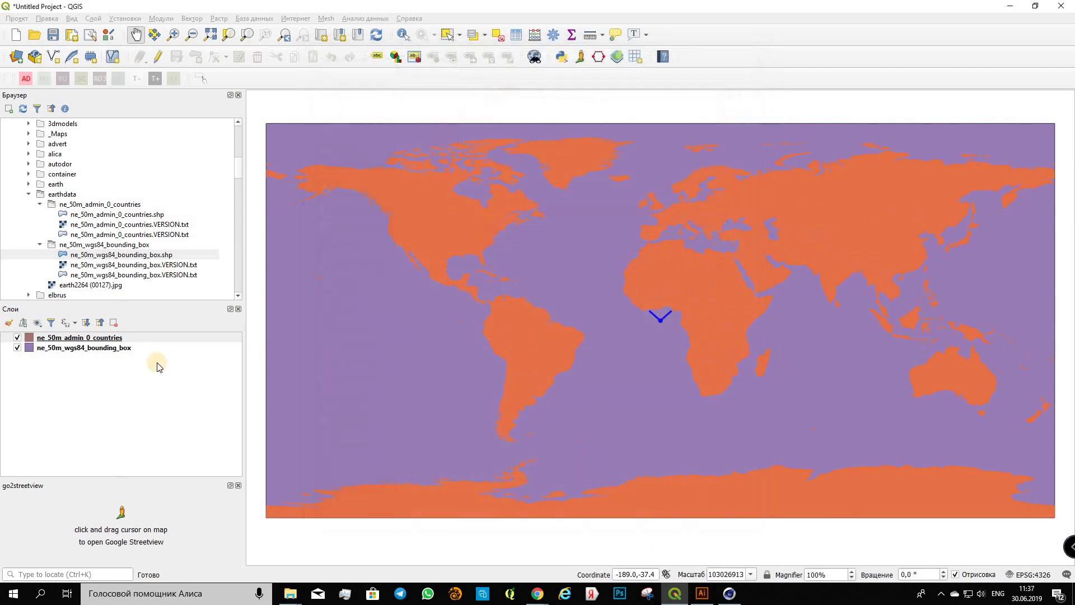
Set the bounding box layer's Simple Fill stroke style to No Pen
double_click(96, 351)
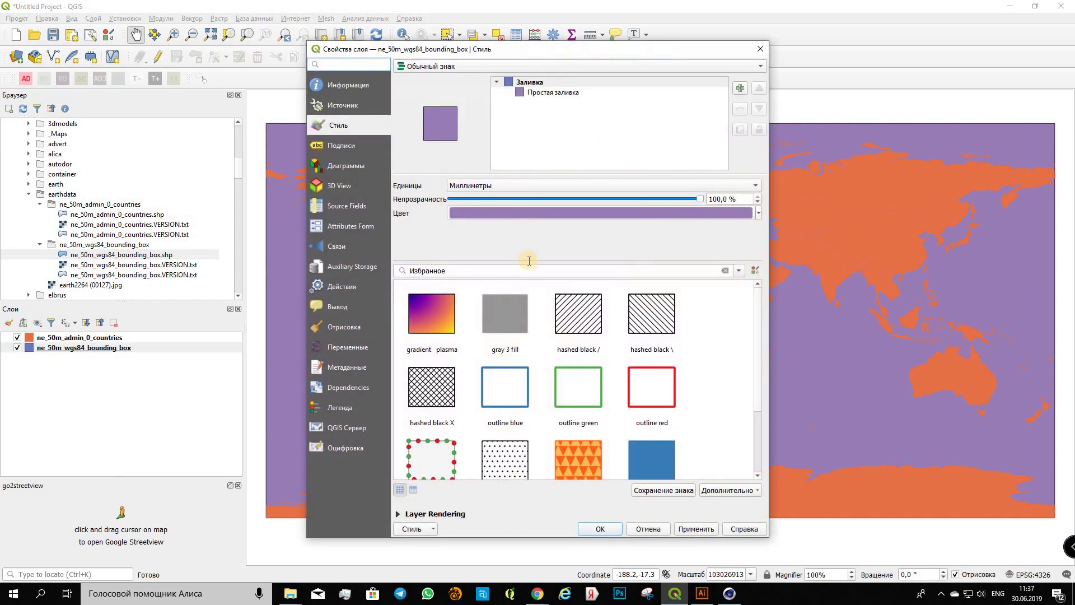
left_click(553, 92)
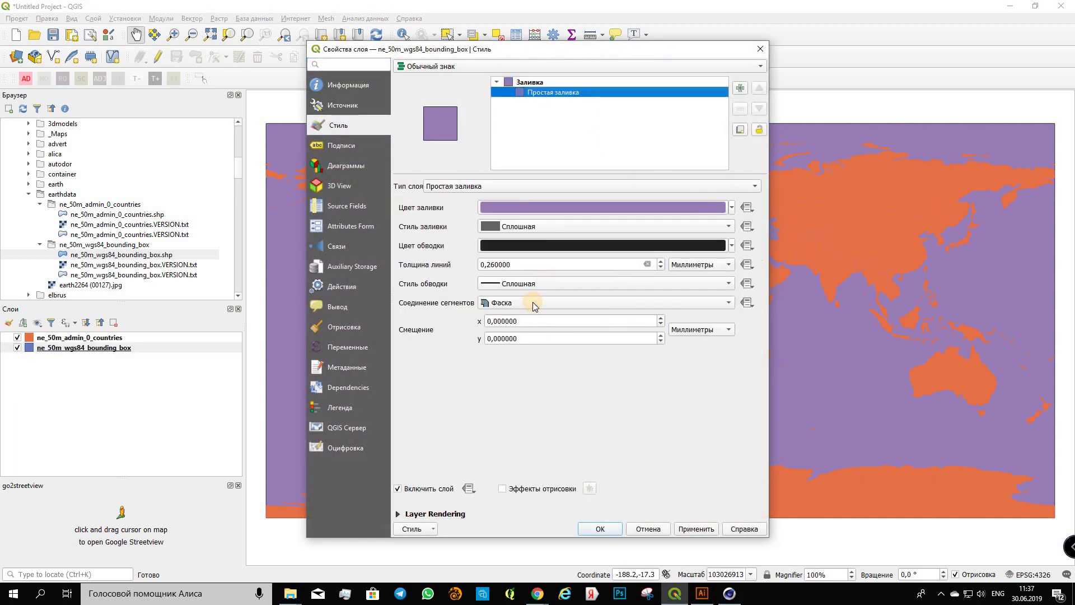
left_click(605, 283)
left_click(524, 283)
left_click(696, 528)
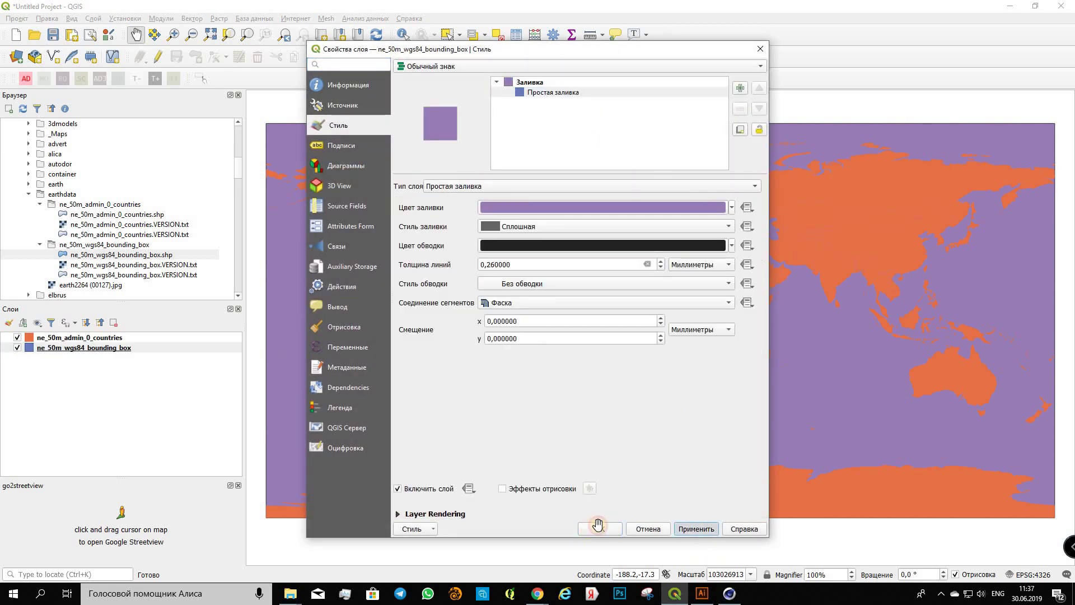
key("Return")
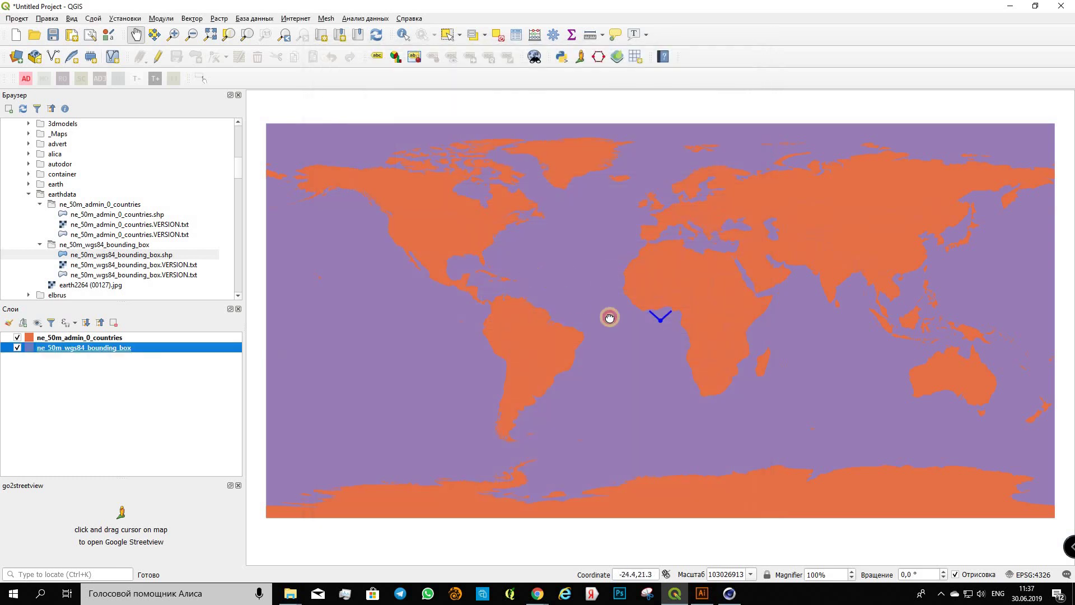
mouse_move(624, 307)
left_mouse_down()
mouse_move(677, 307)
mouse_move(648, 284)
mouse_move(710, 281)
left_mouse_up()
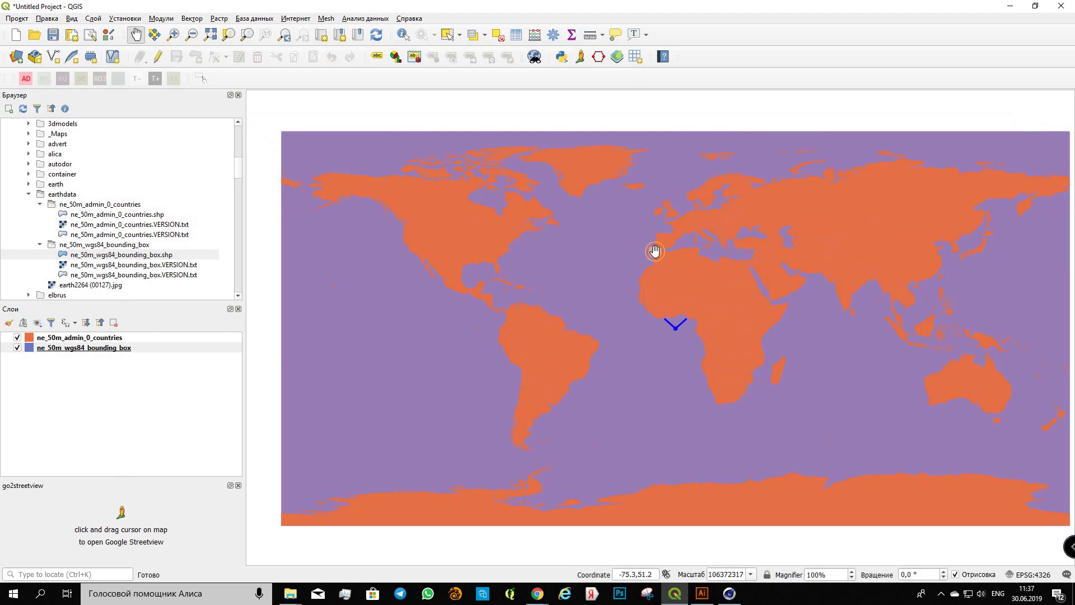
left_click_drag(545, 266, 494, 269)
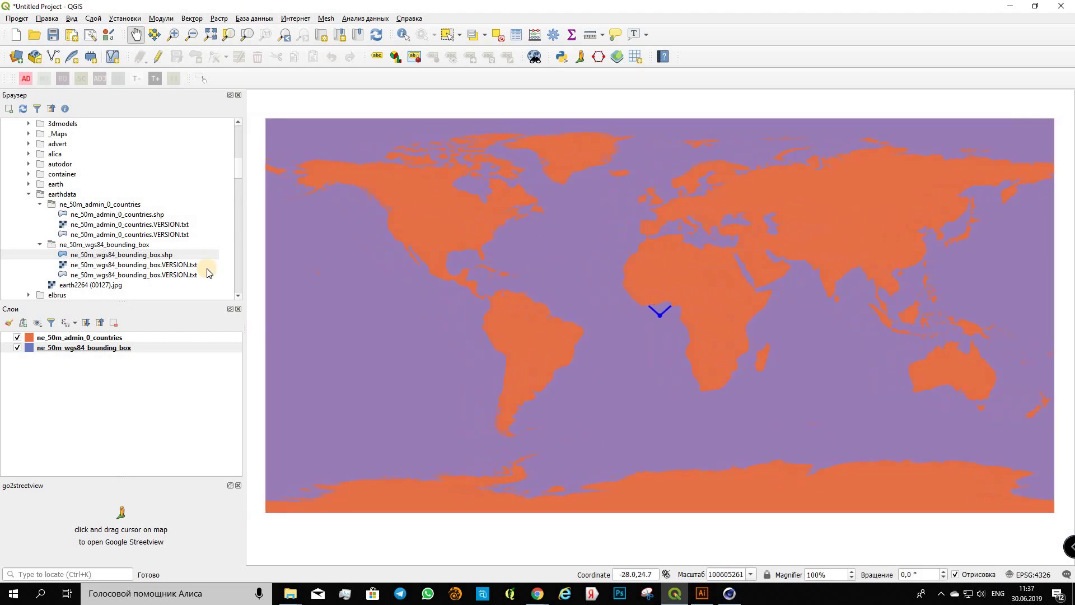
left_click(19, 18)
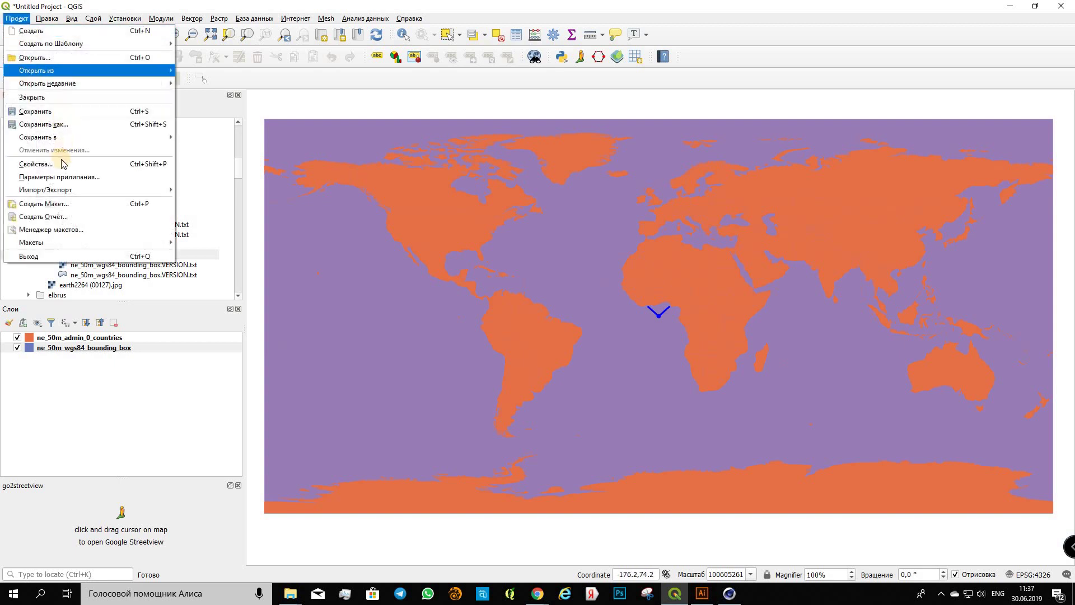
left_click(88, 165)
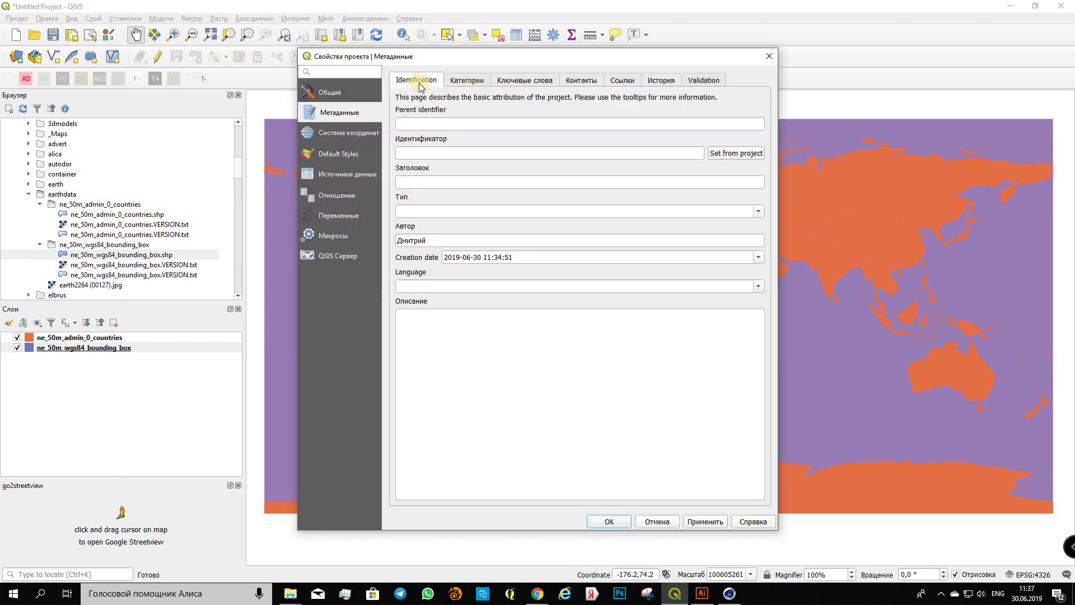
left_click(348, 138)
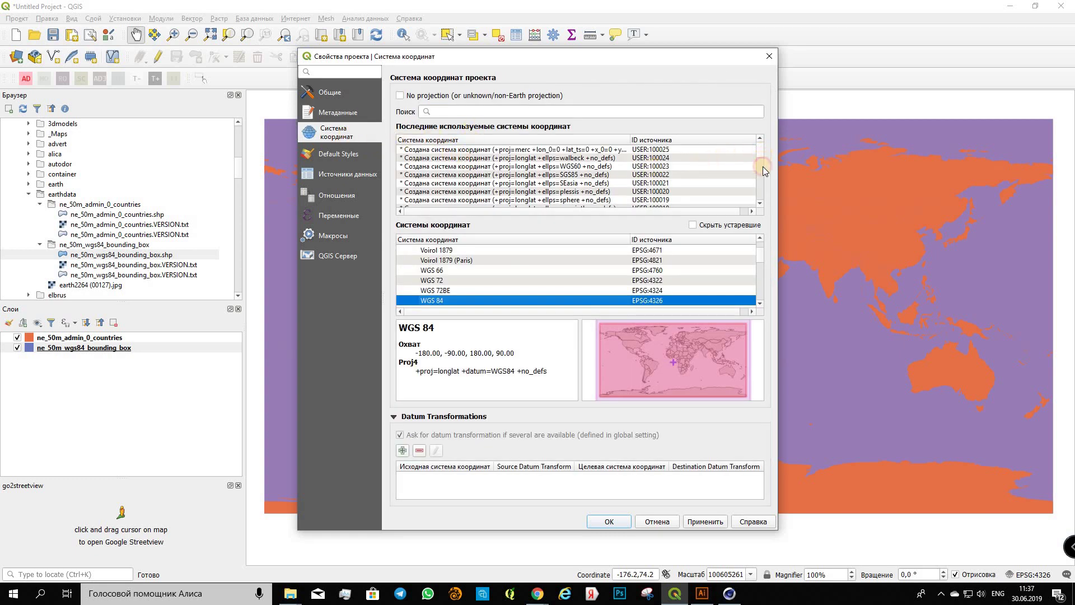
scroll(762, 168, "down", 3)
scroll(762, 160, "down", 3)
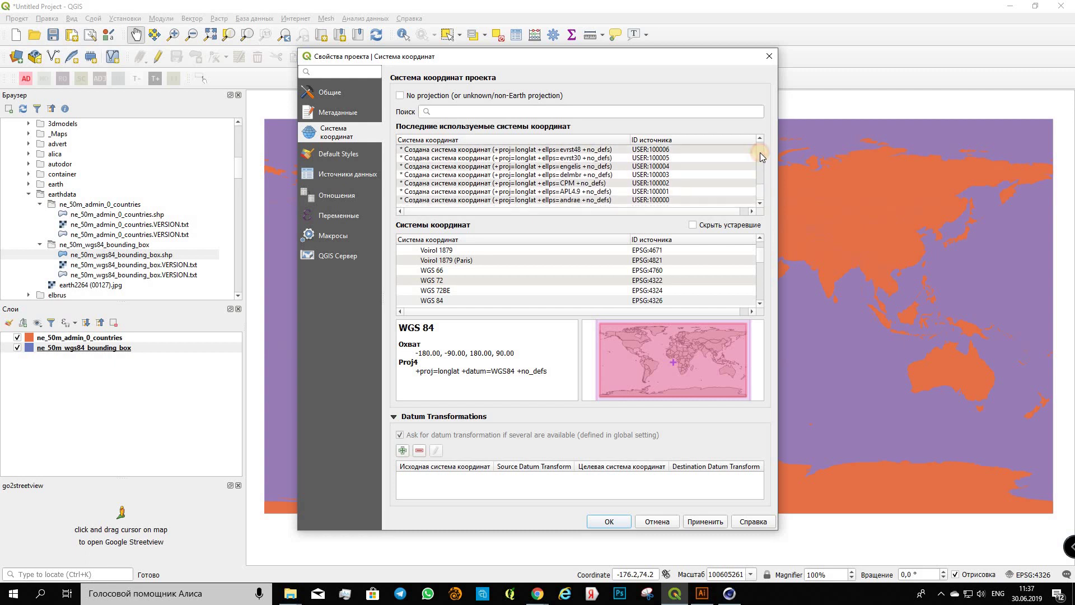
scroll(563, 202, "up", 6)
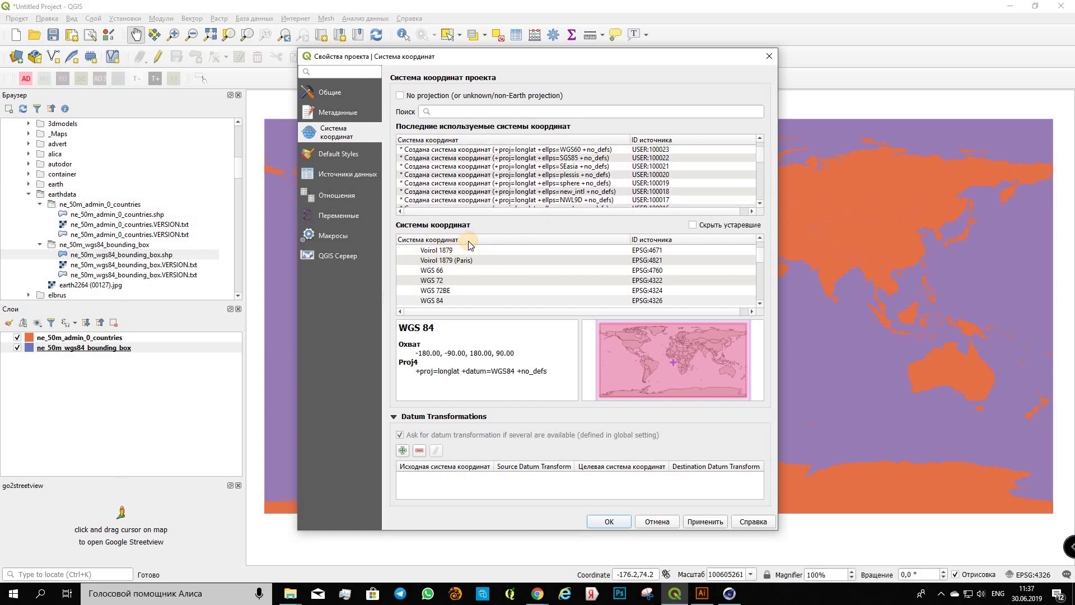
left_click(760, 254)
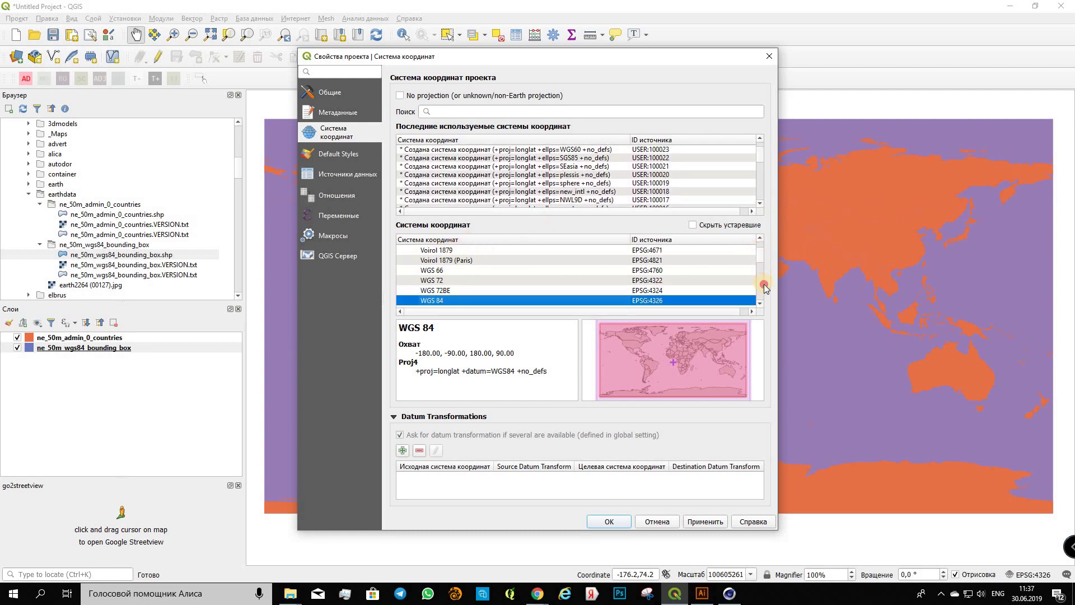
left_click_drag(765, 287, 763, 240)
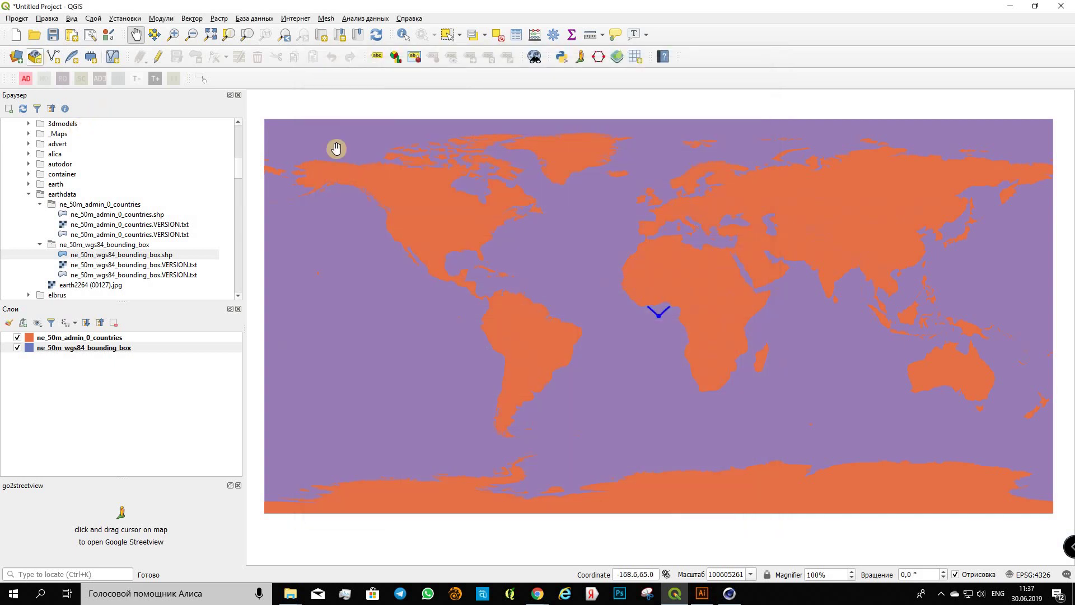
From the Project menu, create a new print layout titled 'Earth'
left_click(17, 19)
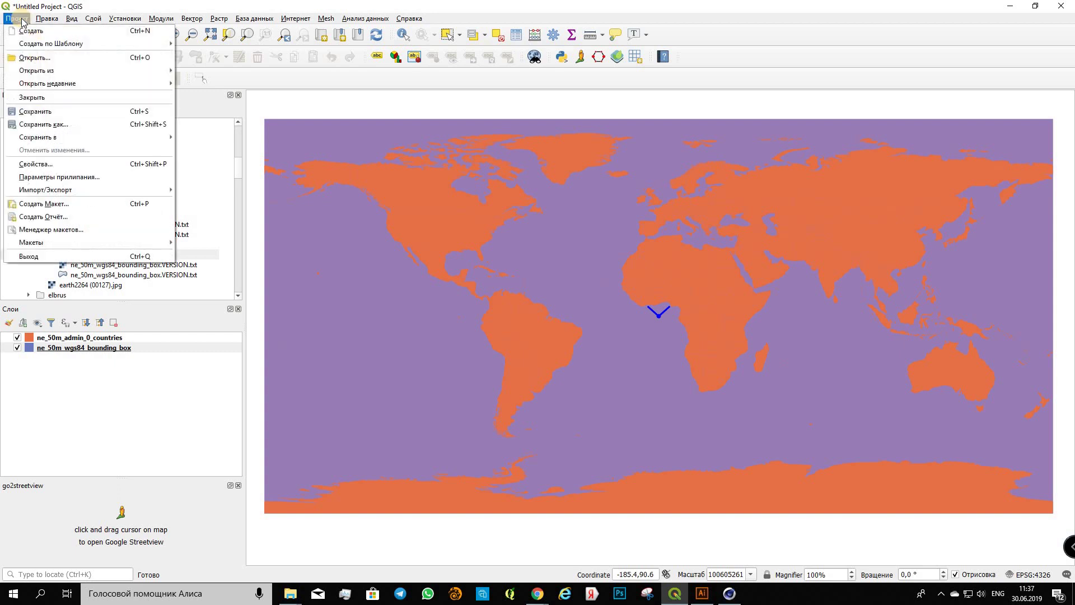
left_click(73, 204)
type("Eart")
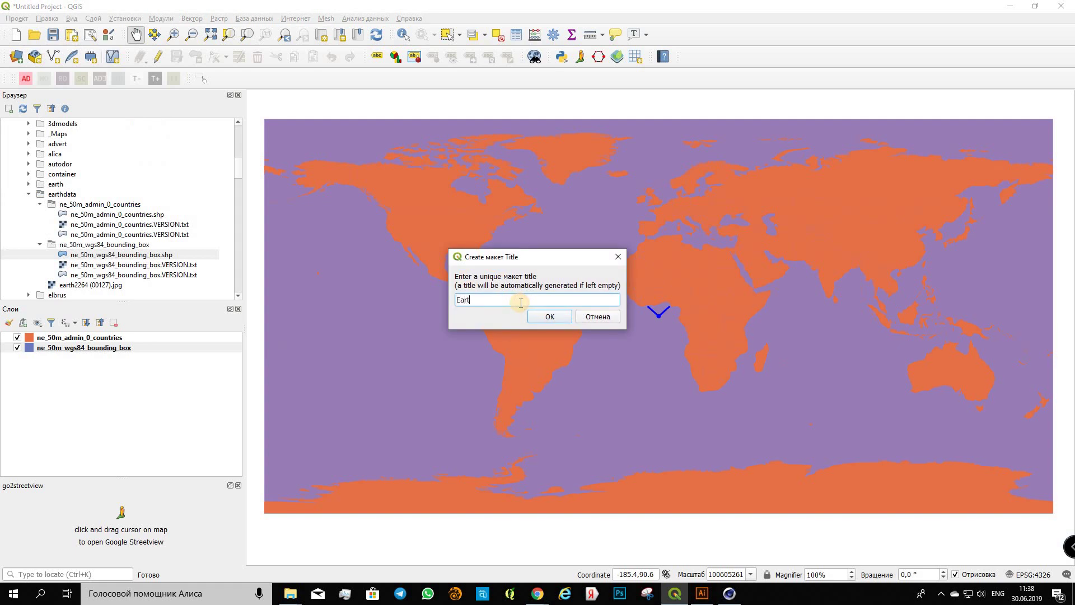
type("h")
left_click(550, 316)
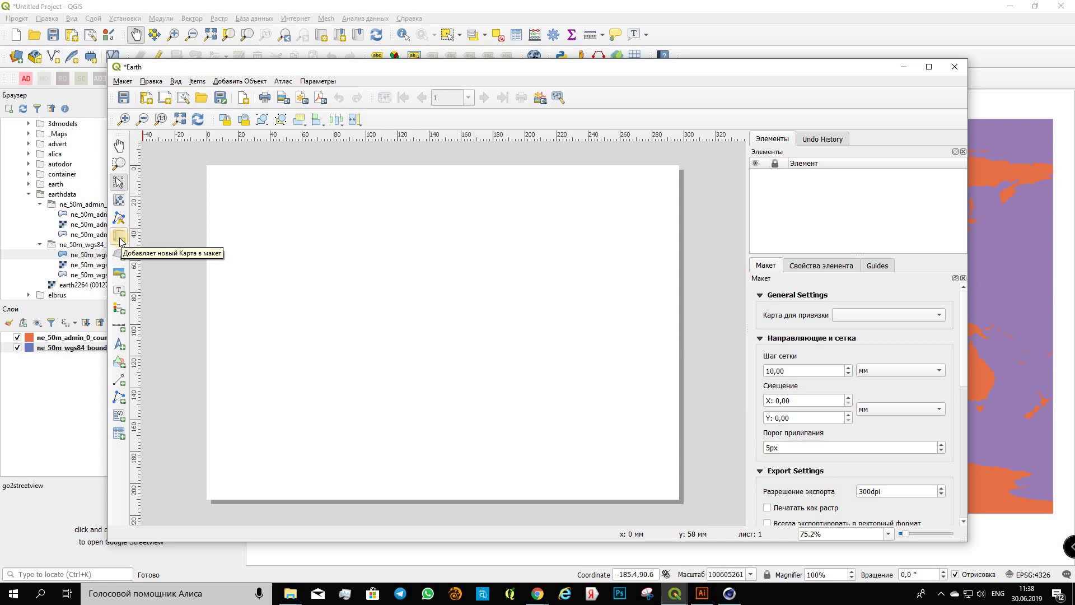
Draw a map frame across the Earth layout page and nudge the world map inside it
left_click(120, 240)
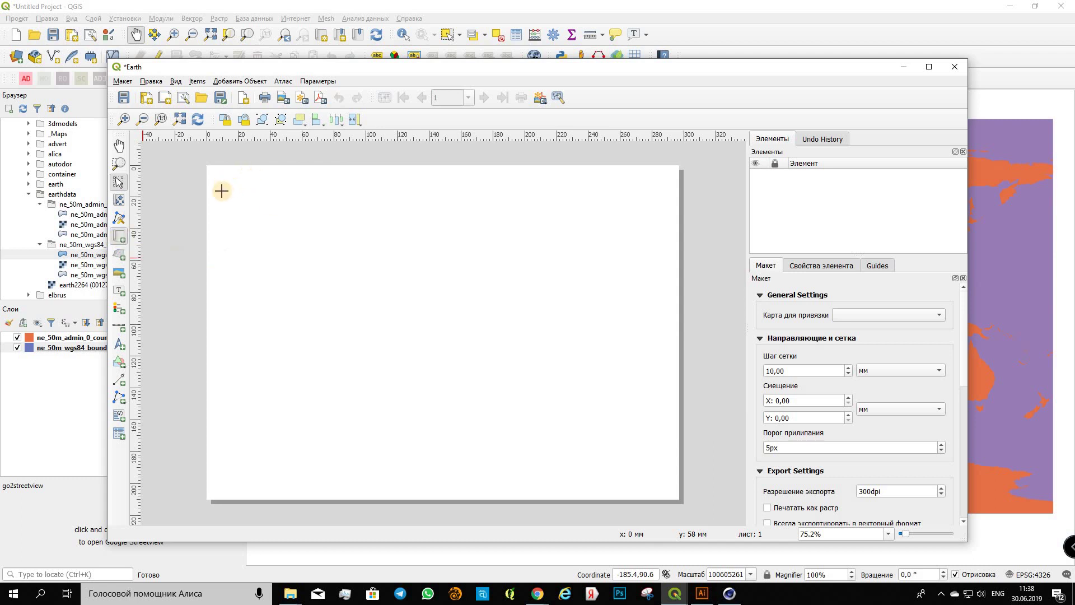
left_click_drag(218, 193, 668, 451)
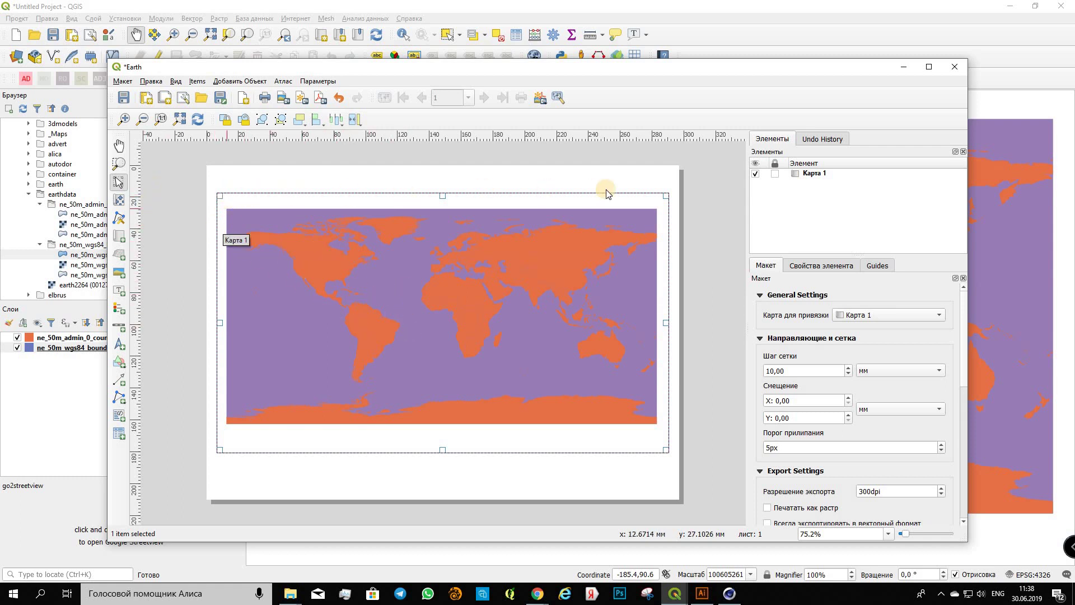
left_click(119, 200)
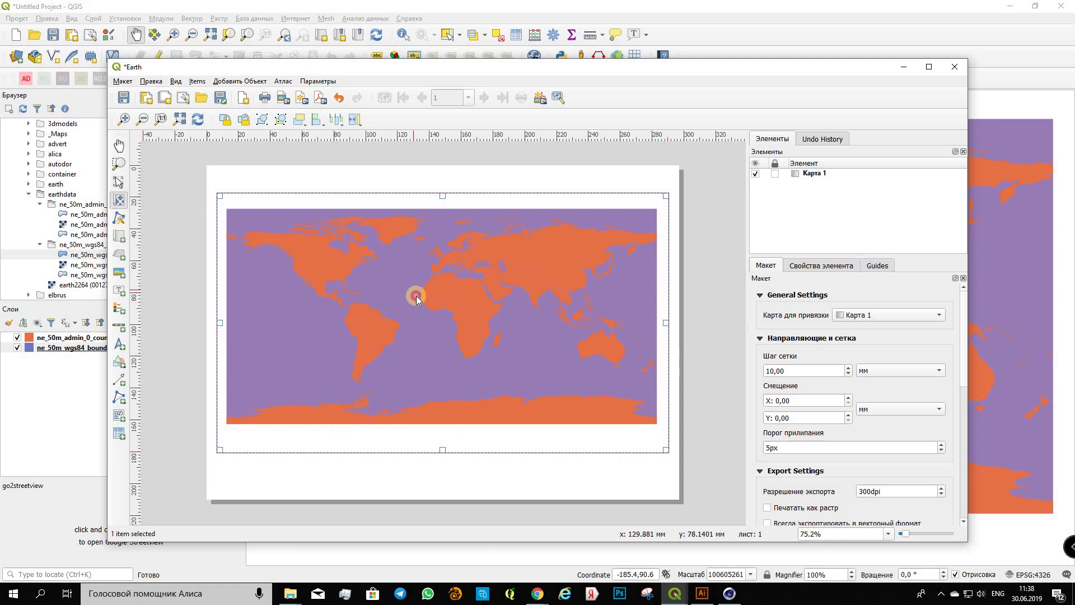
left_click_drag(416, 296, 413, 292)
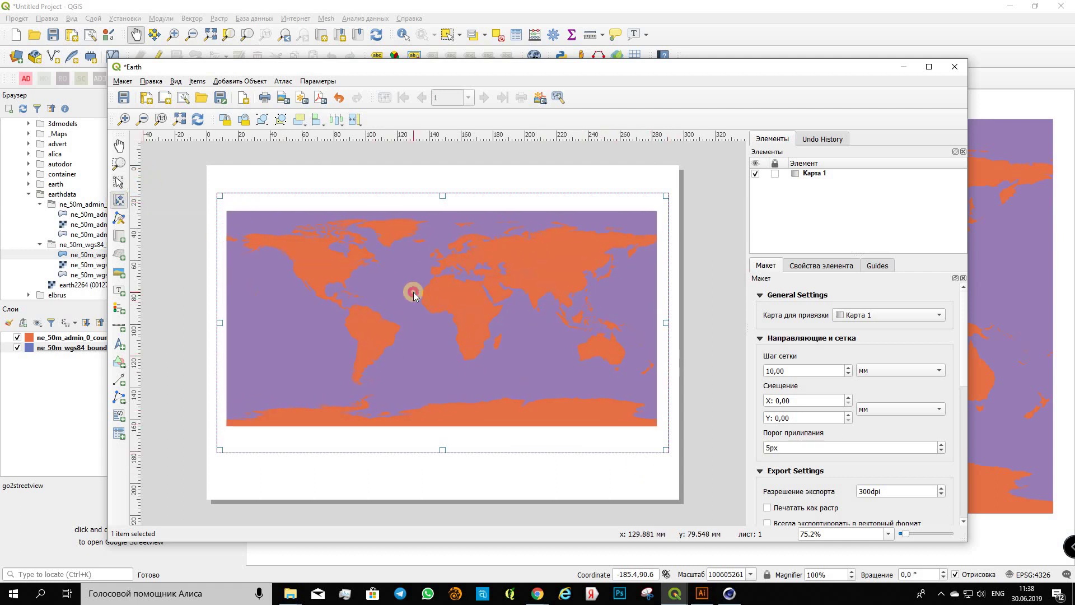
Select map item Карта 1 and show its properties: scale 141654976, rotation 0°
left_click(791, 400)
left_click(805, 166)
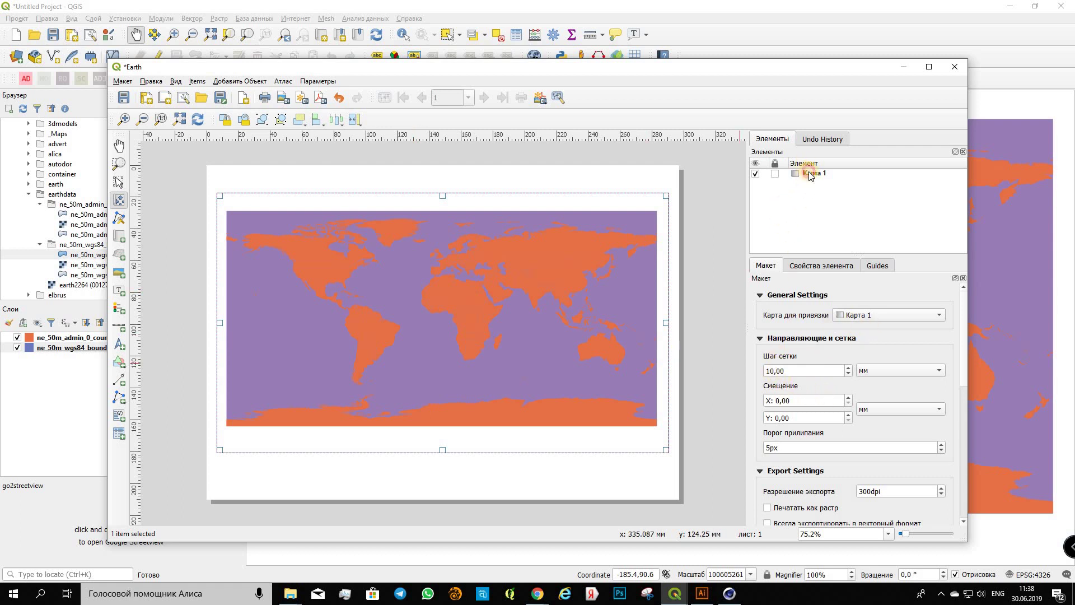
left_click(812, 174)
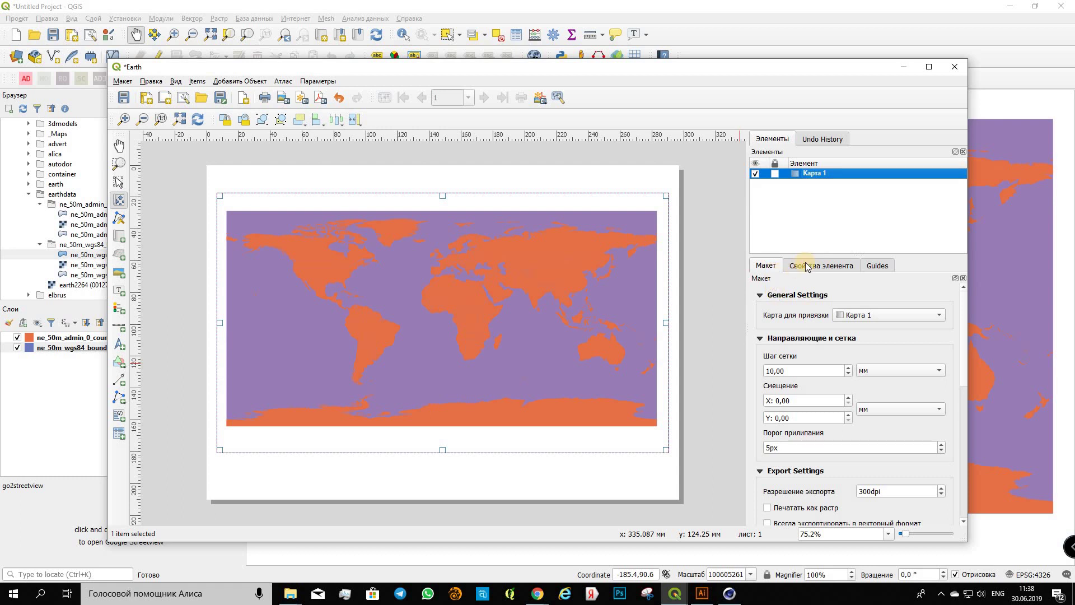
left_click(807, 266)
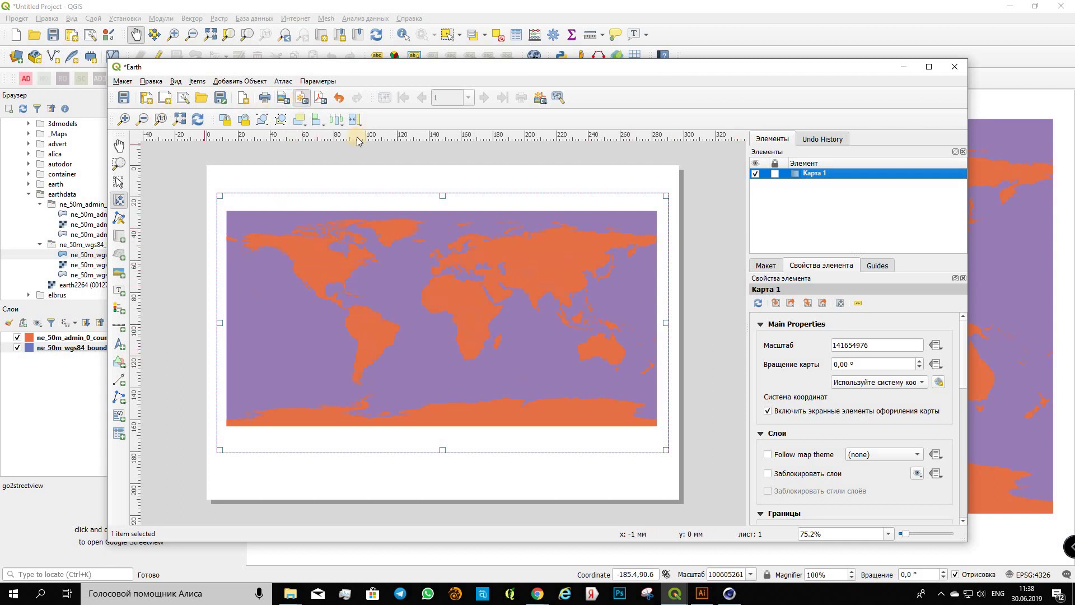
Export the layout as SVG to C:\work\earthdata\Earth.svg, then minimize the layout window
key("Return")
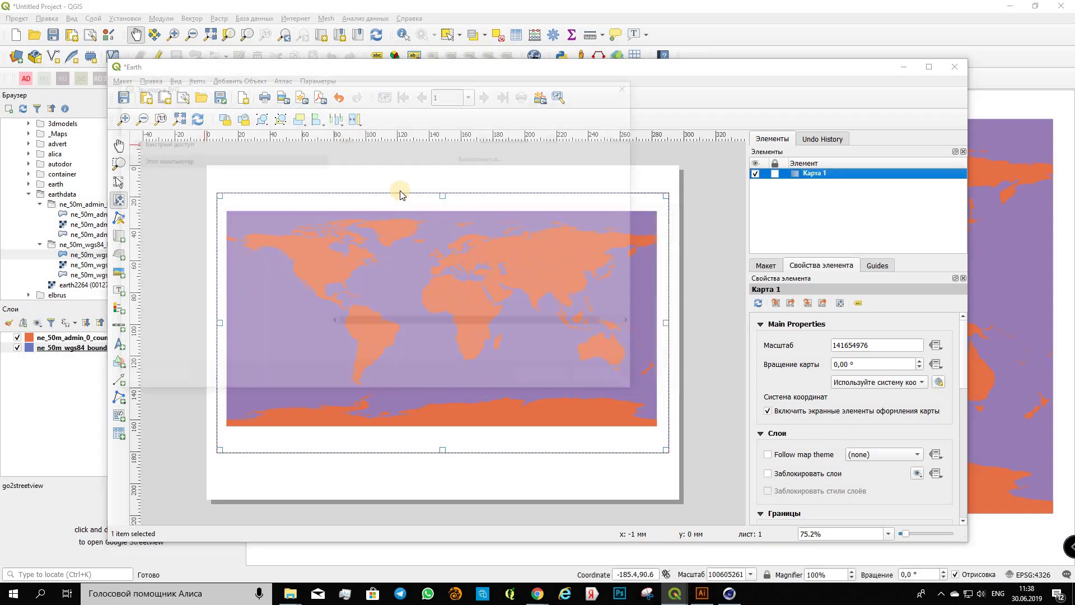
left_click(547, 380)
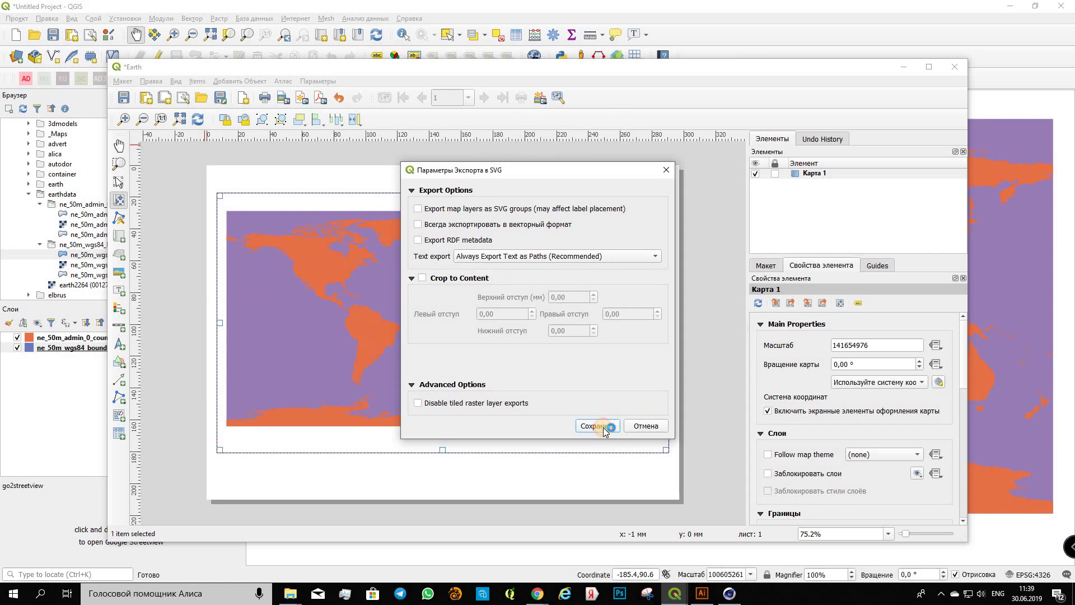
left_click(603, 428)
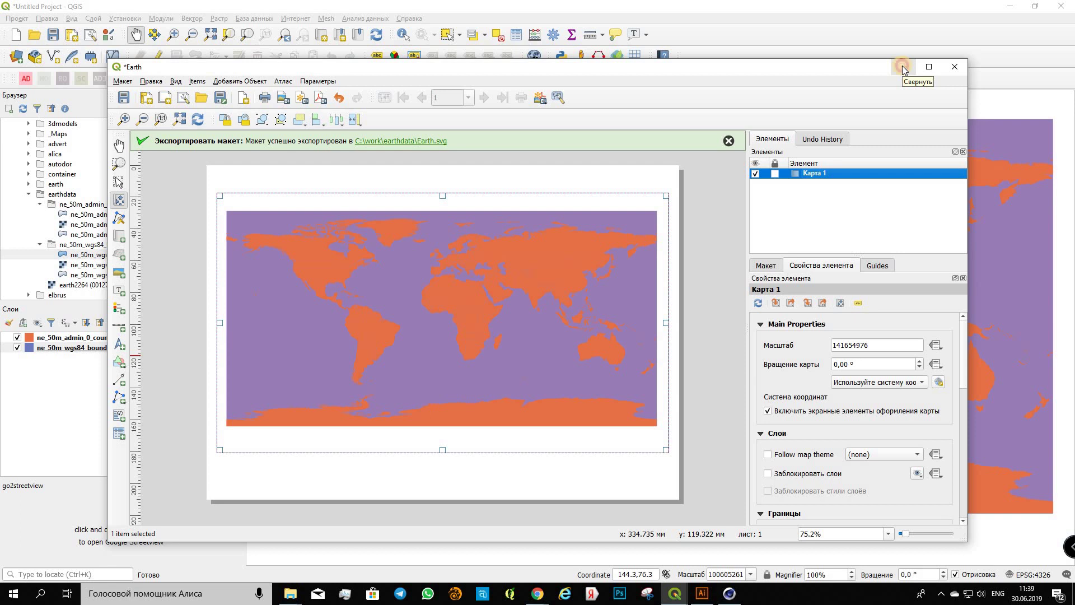
left_click(903, 68)
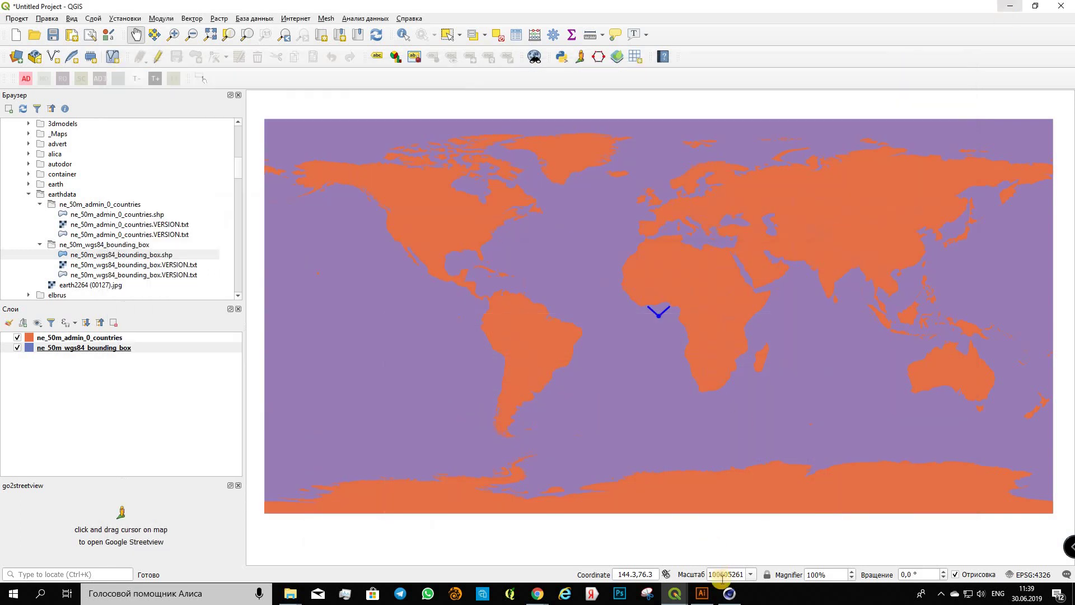
Open Earth.svg in Illustrator without colour management to show the orange-on-purple map
left_click(702, 593)
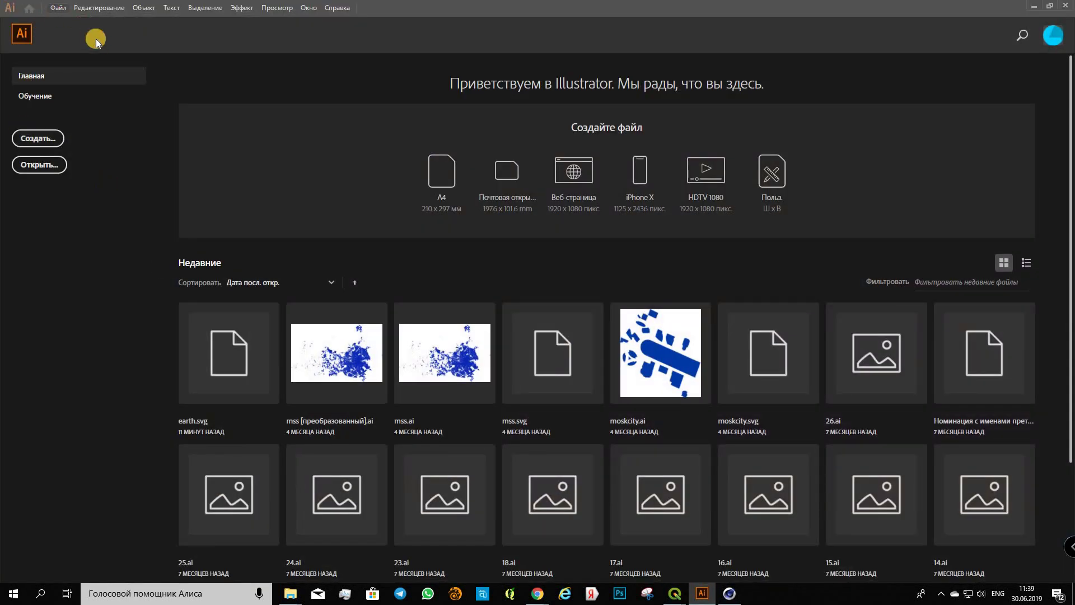
left_click(96, 37)
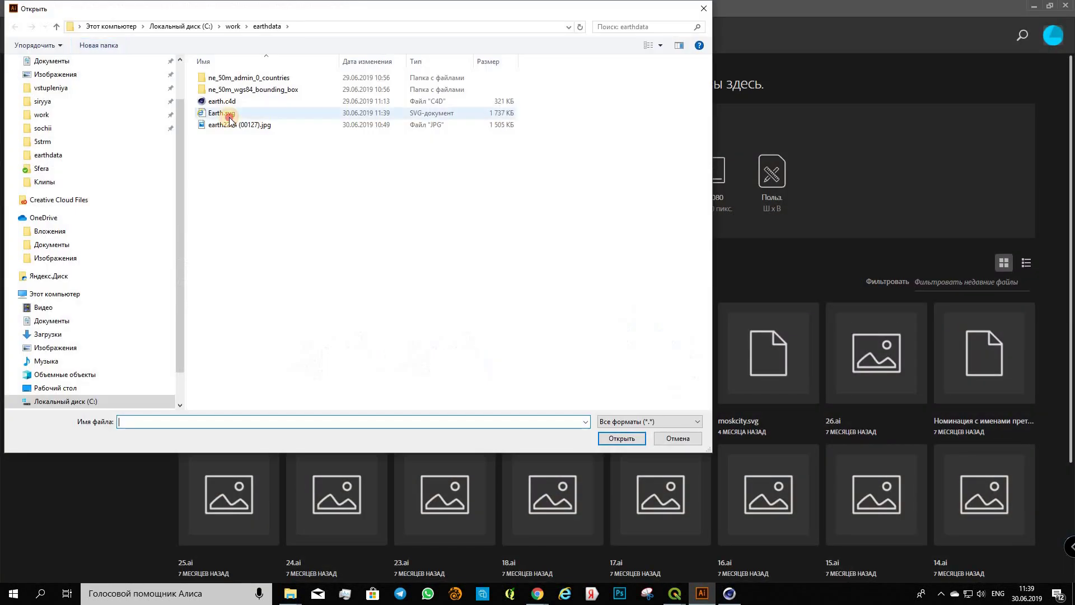
double_click(230, 116)
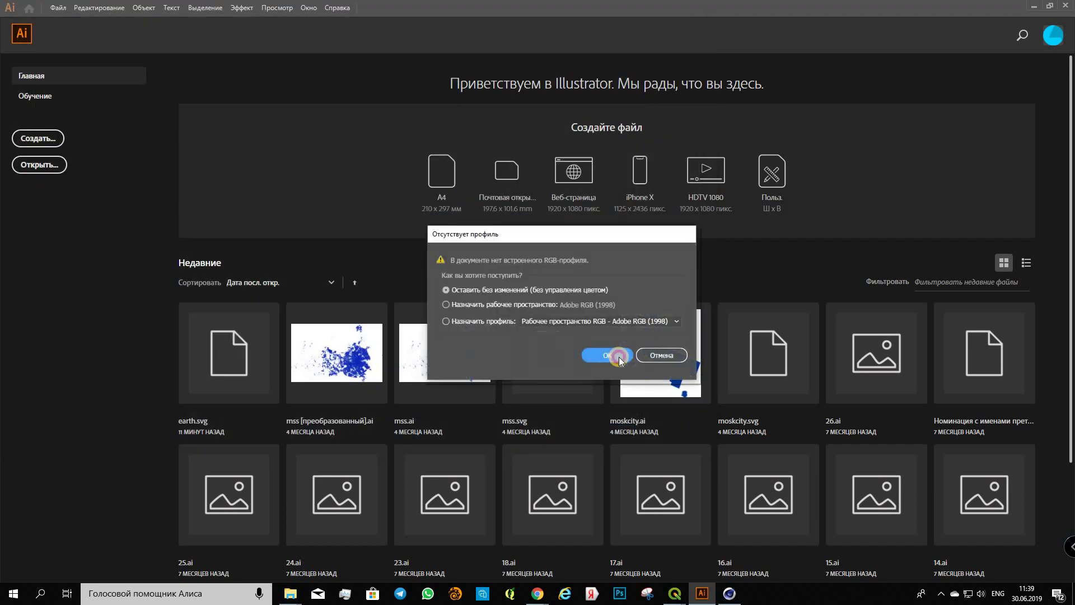
left_click(618, 356)
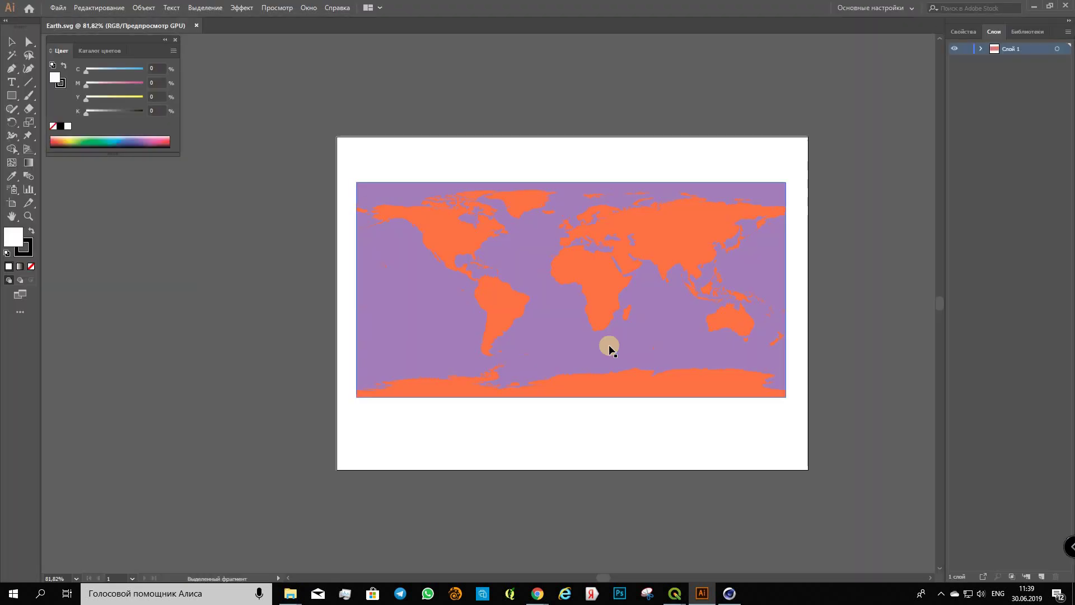
scroll(582, 300, "up", 1)
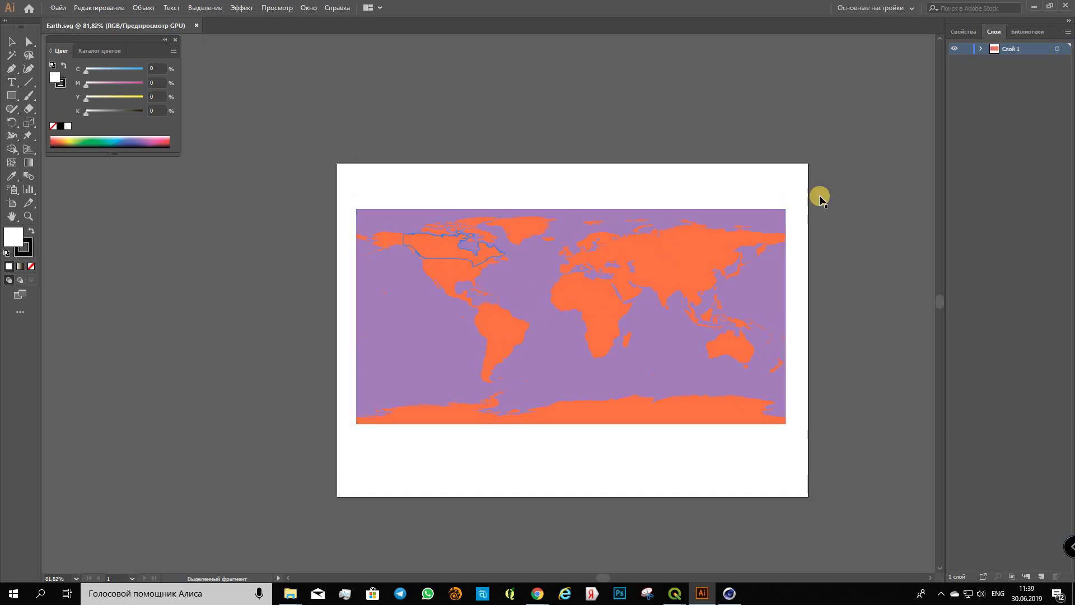
Delete the two extra empty groups from the Layers panel
left_click(1024, 75)
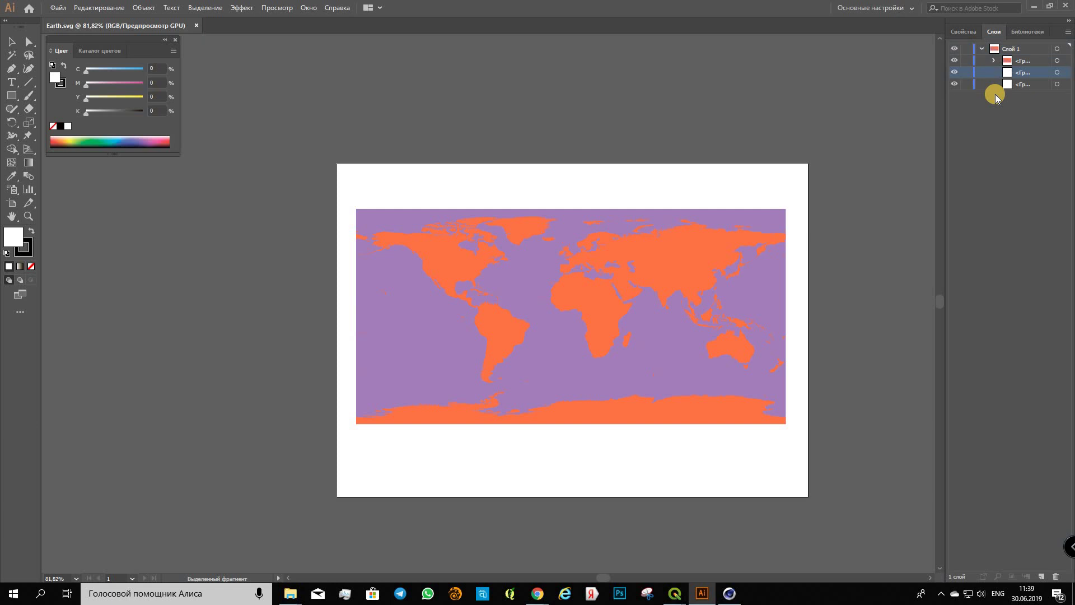
left_click(1022, 79)
left_click(1025, 83, "shift")
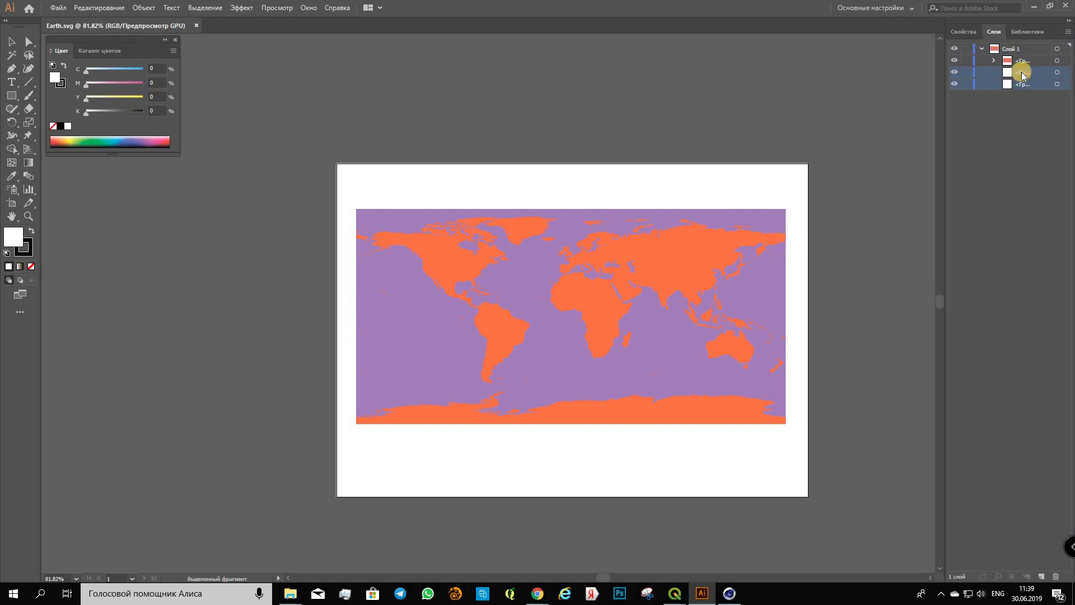
left_click_drag(1022, 76, 1069, 388)
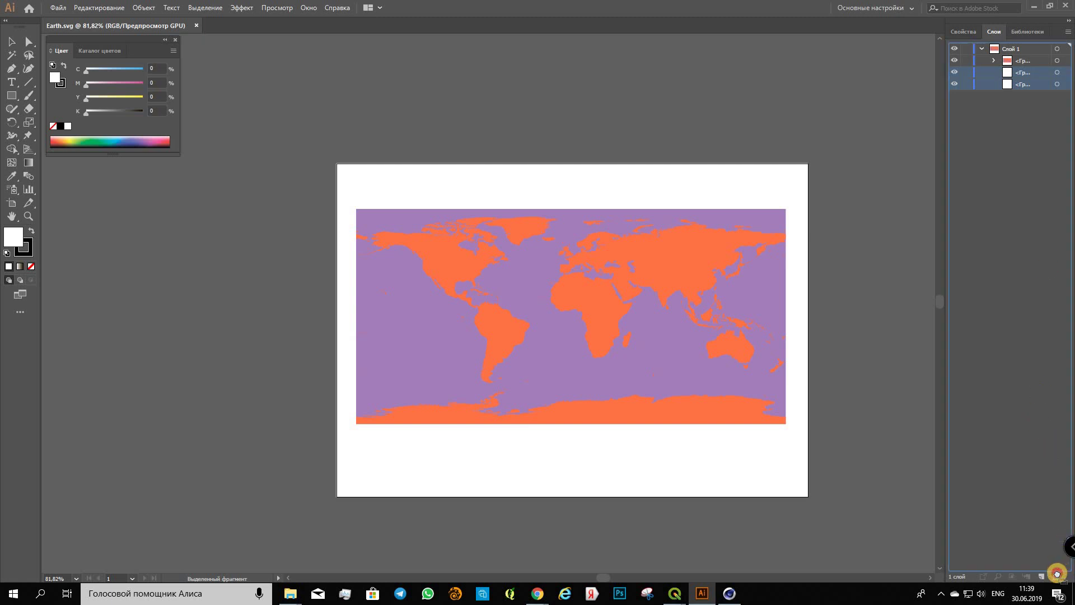
key("Delete")
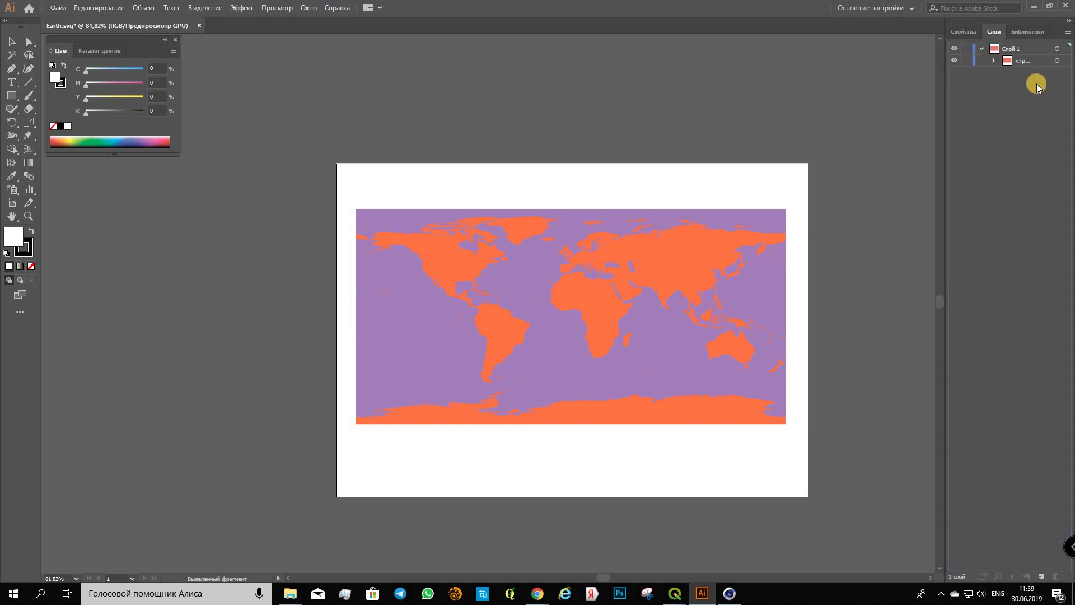
Expand the remaining map group and delete all its empty sublayers
left_click(993, 61)
left_click(1025, 72)
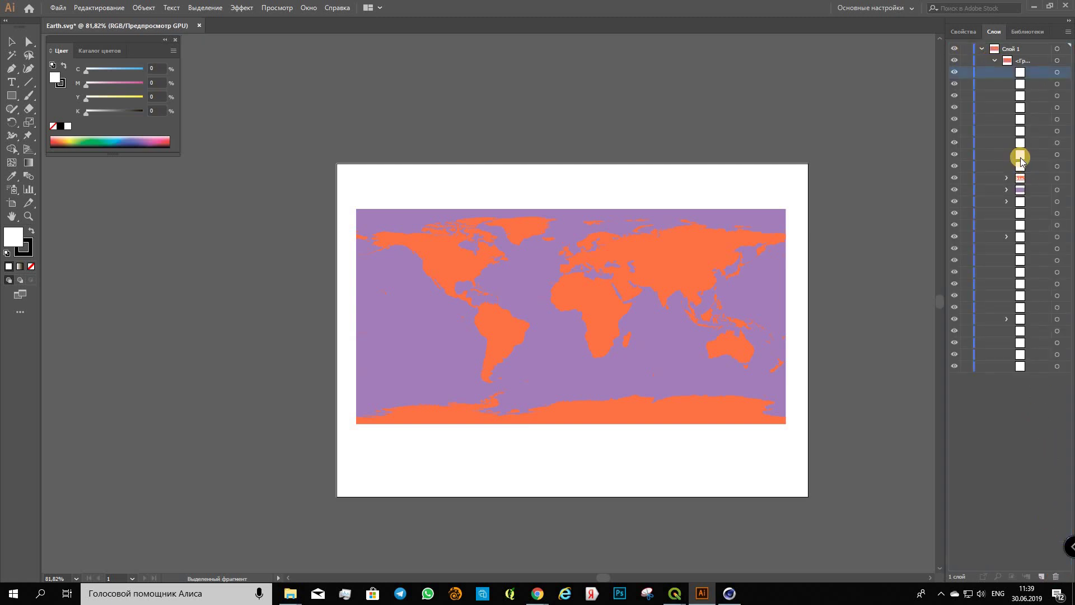
left_click(1024, 166, "shift")
left_click(1052, 569)
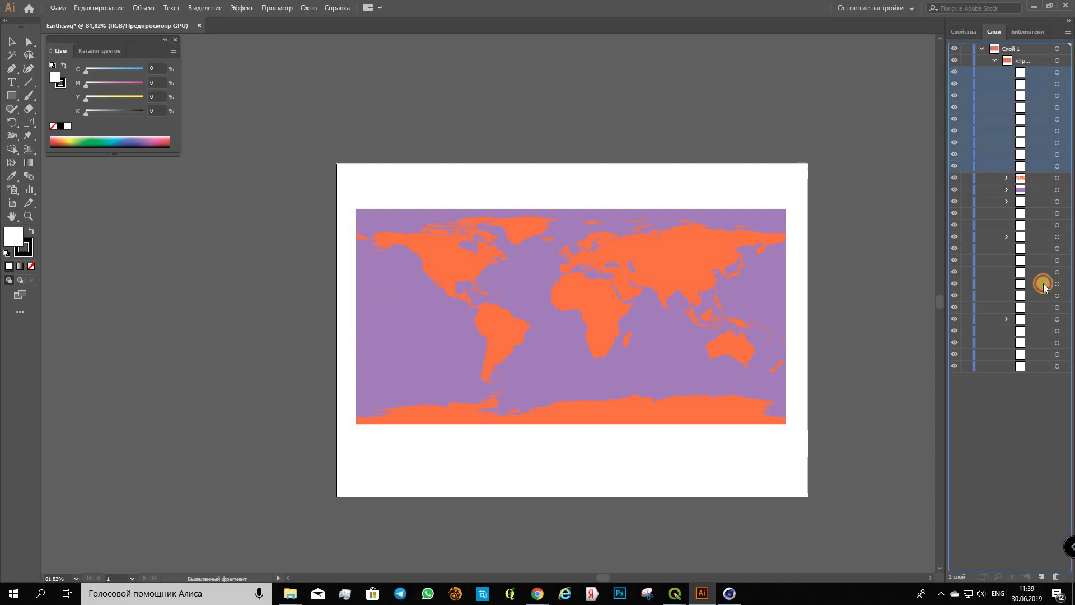
key("Delete")
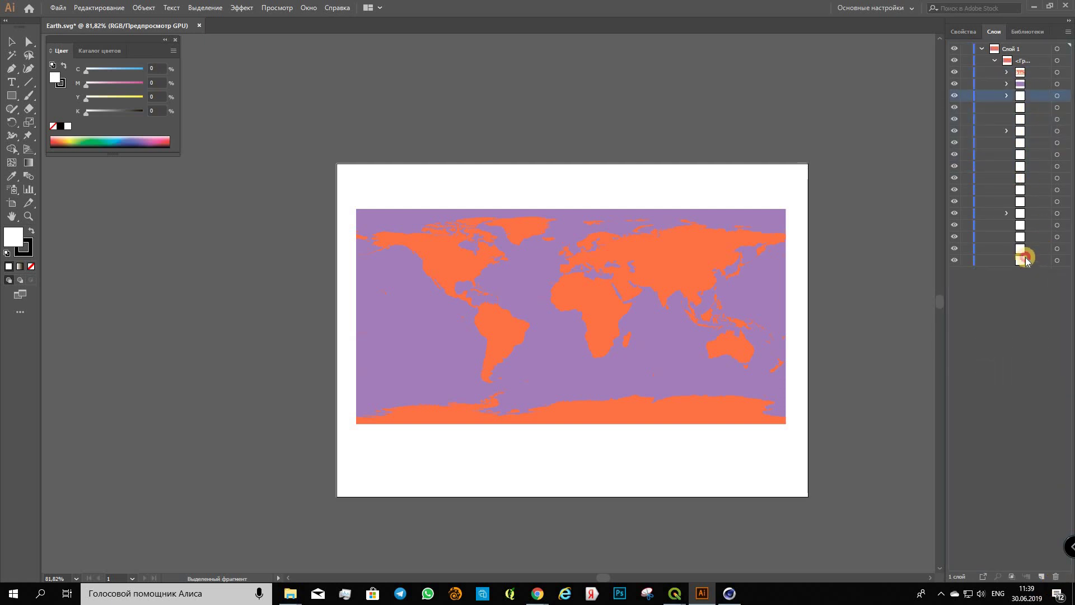
left_click(1021, 108, "shift")
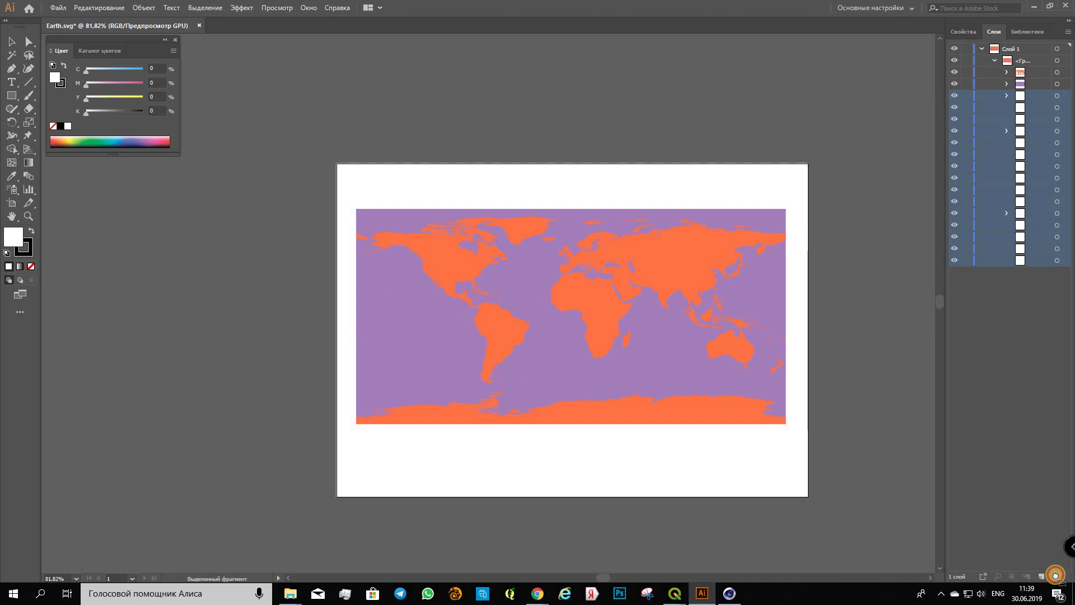
left_click(1055, 569)
key("Delete")
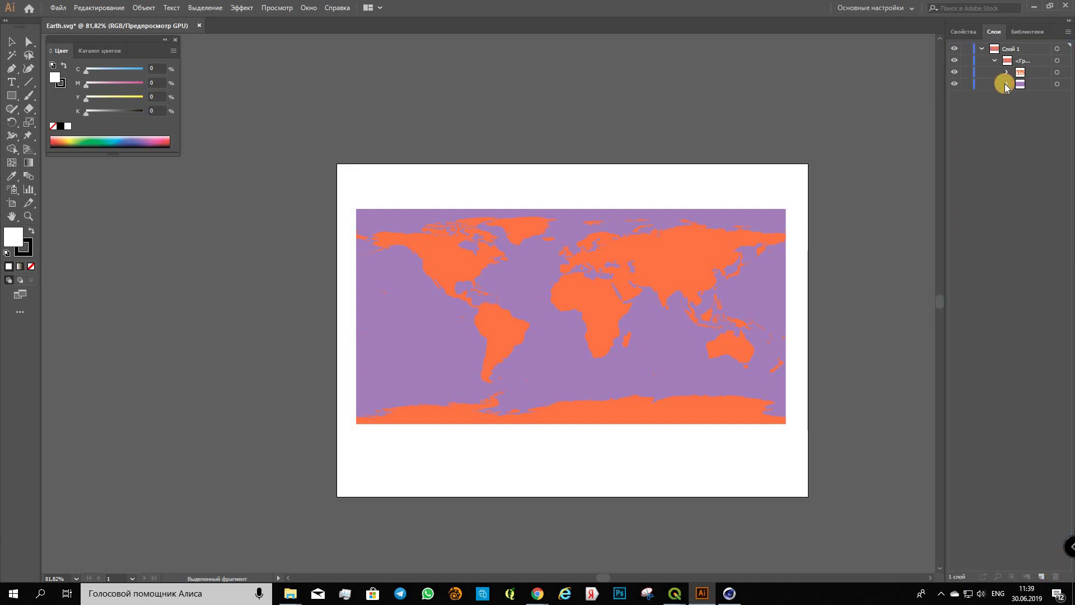
Check that only the purple background and orange land shape groups remain
left_click(970, 99)
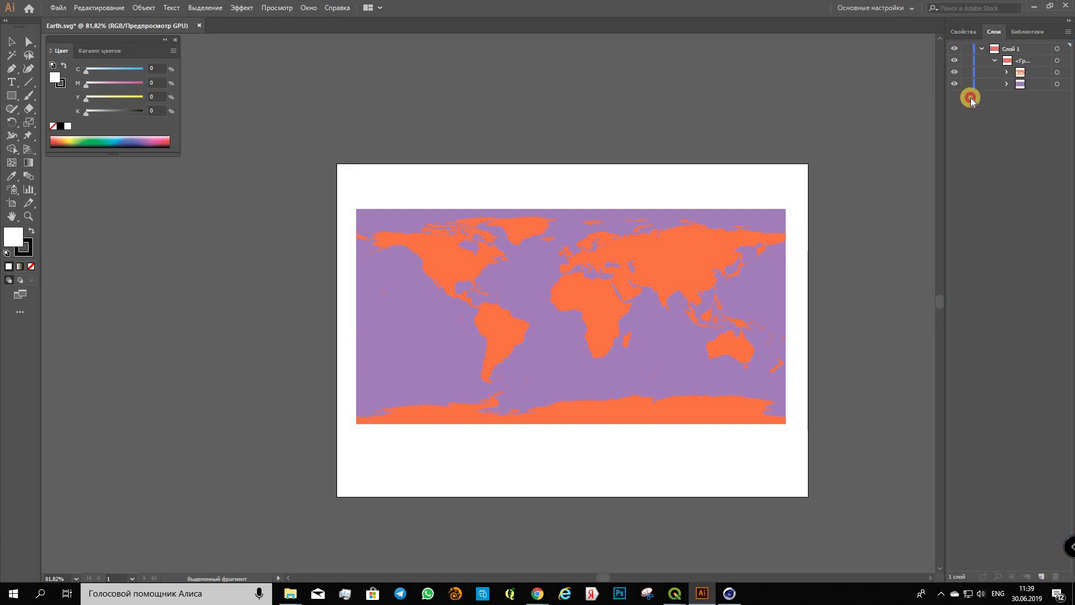
left_click(735, 223)
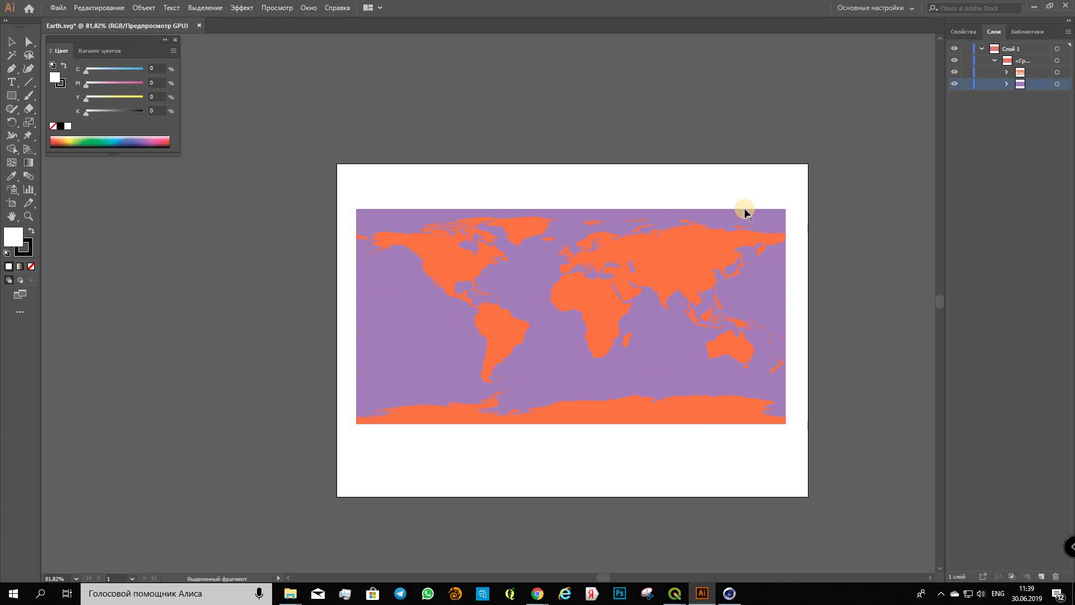
left_click(1024, 72)
left_click(659, 257)
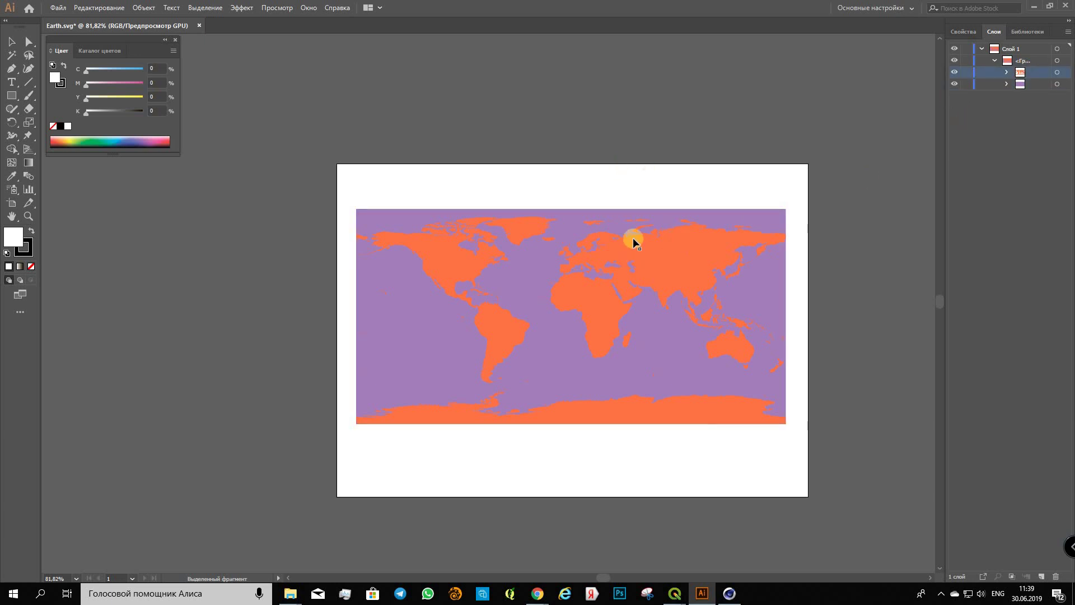
left_click(55, 9)
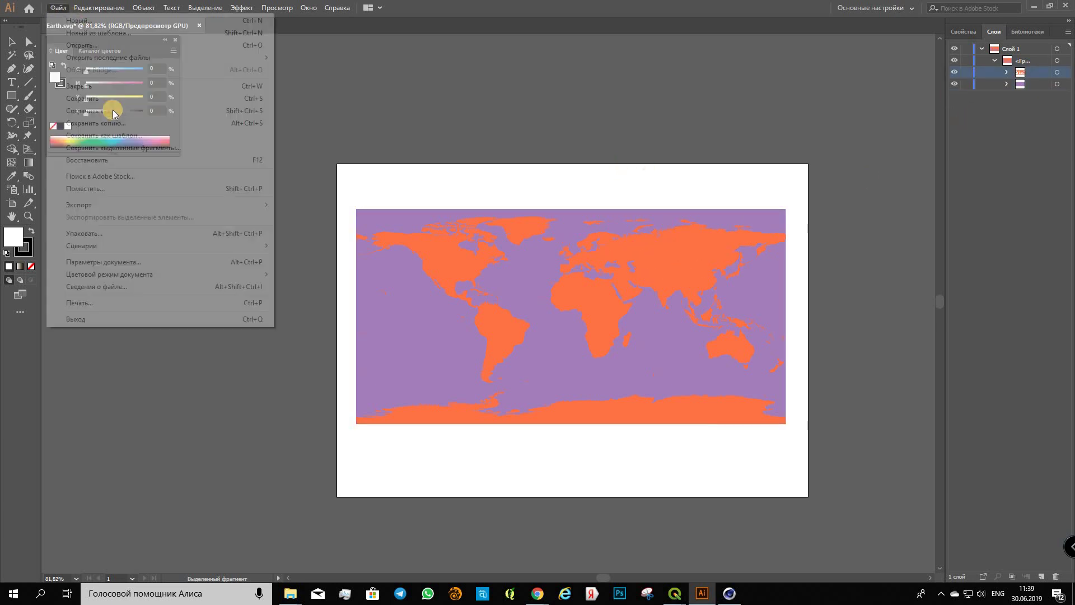
Save as Earth.ai in Adobe Illustrator (*.AI) type, Version Illustrator 8, accepting the warning
left_click(157, 112)
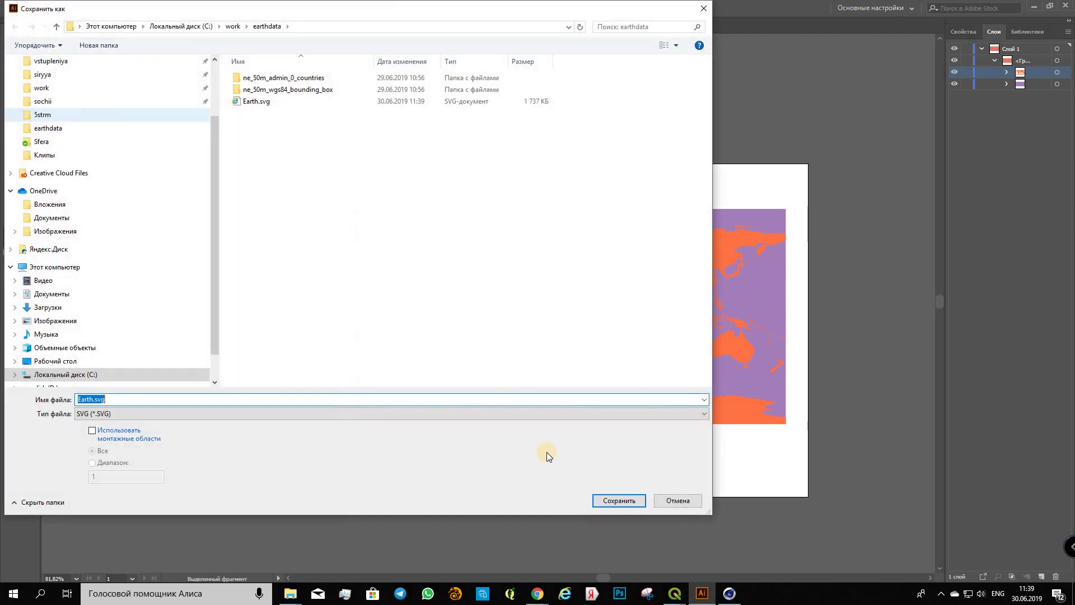
left_click(327, 416)
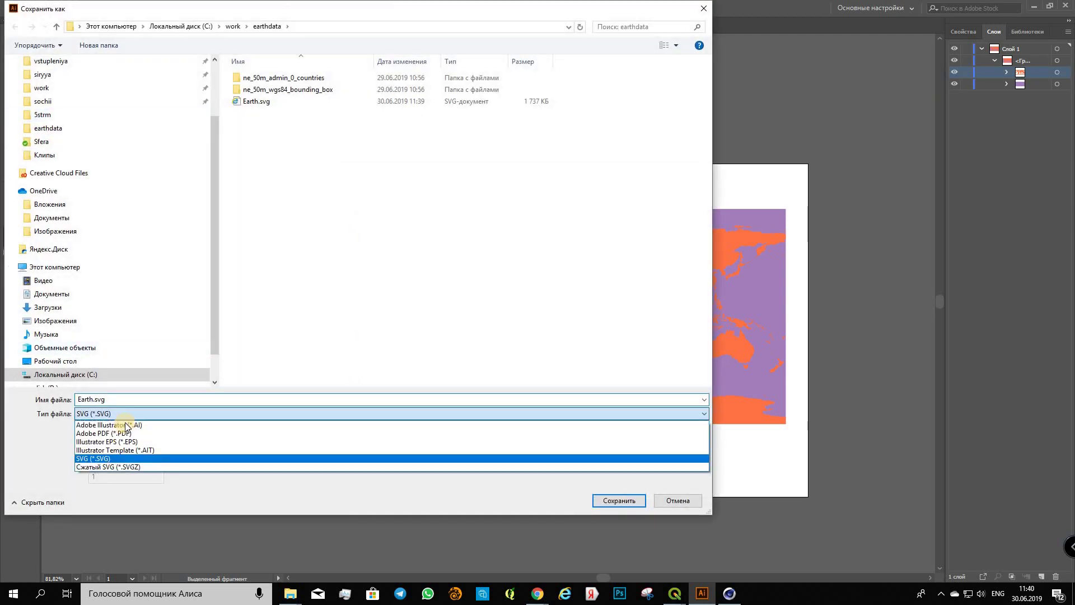
left_click(631, 495)
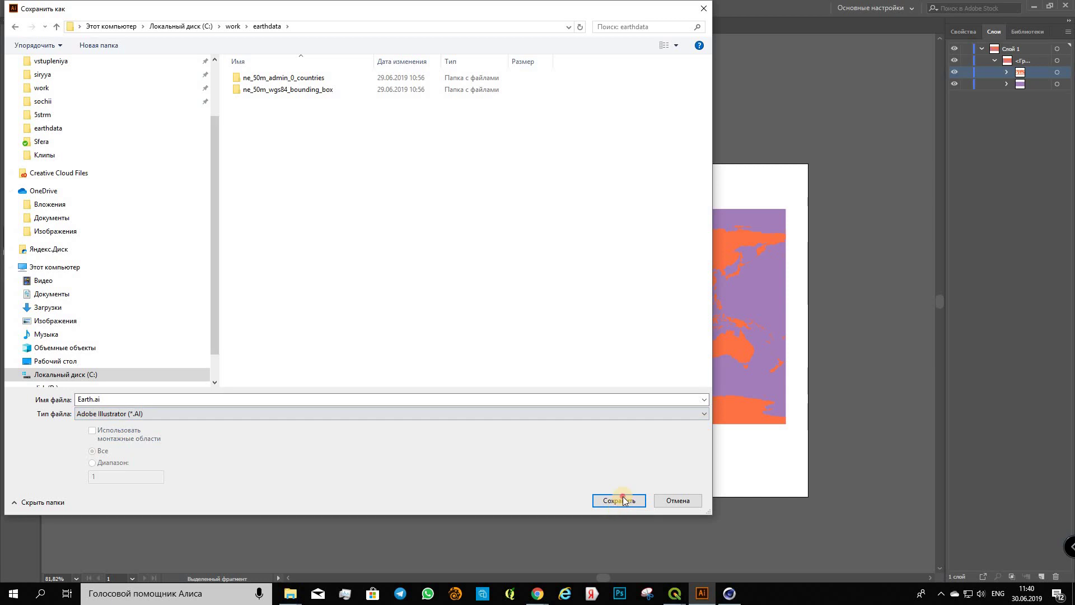
left_click(623, 496)
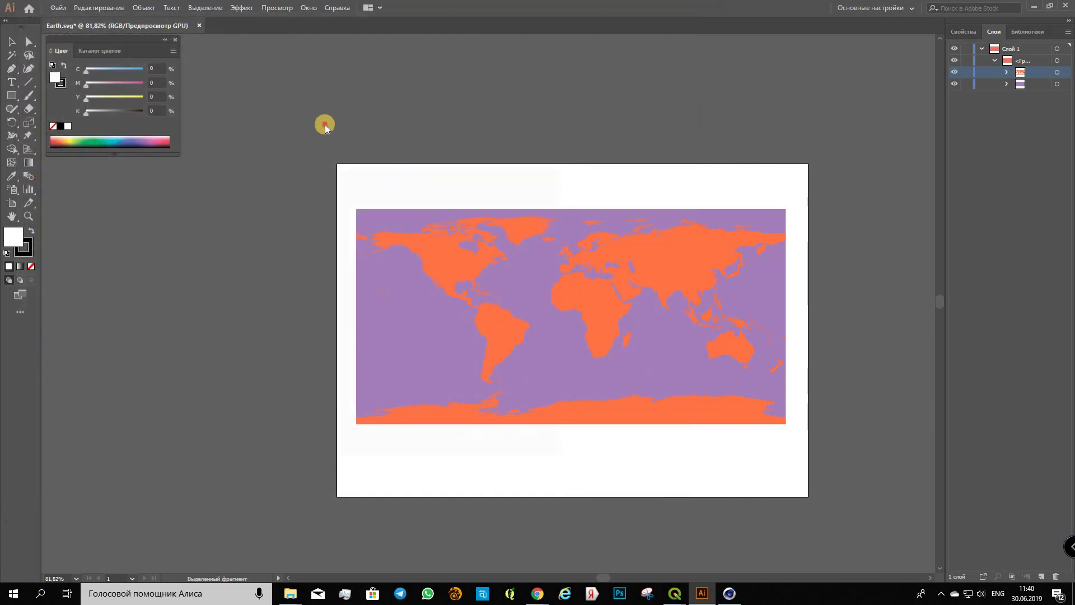
key("alt+Down")
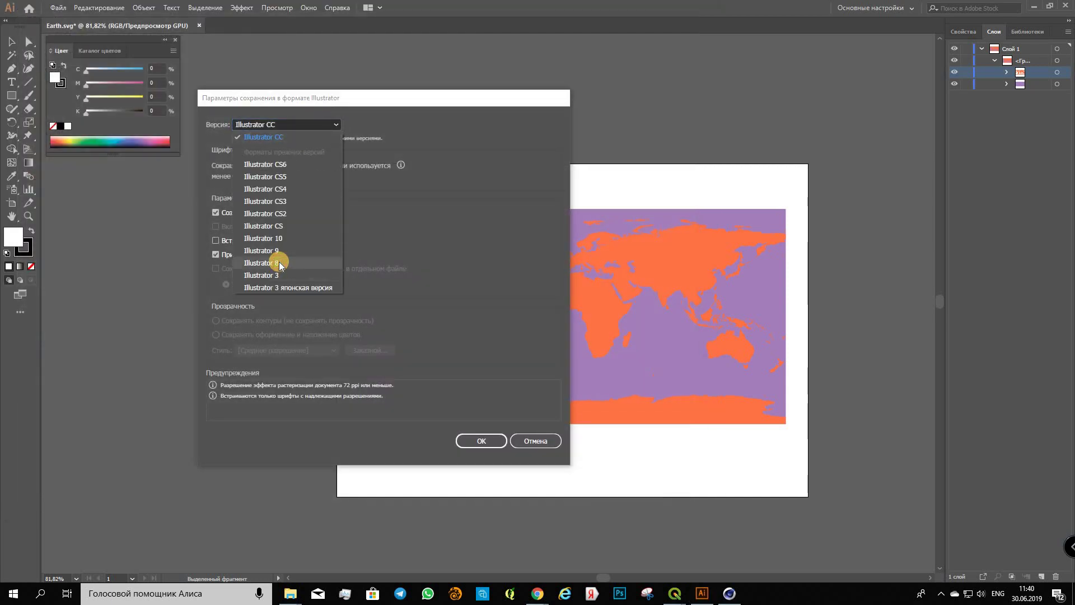
left_click(276, 257)
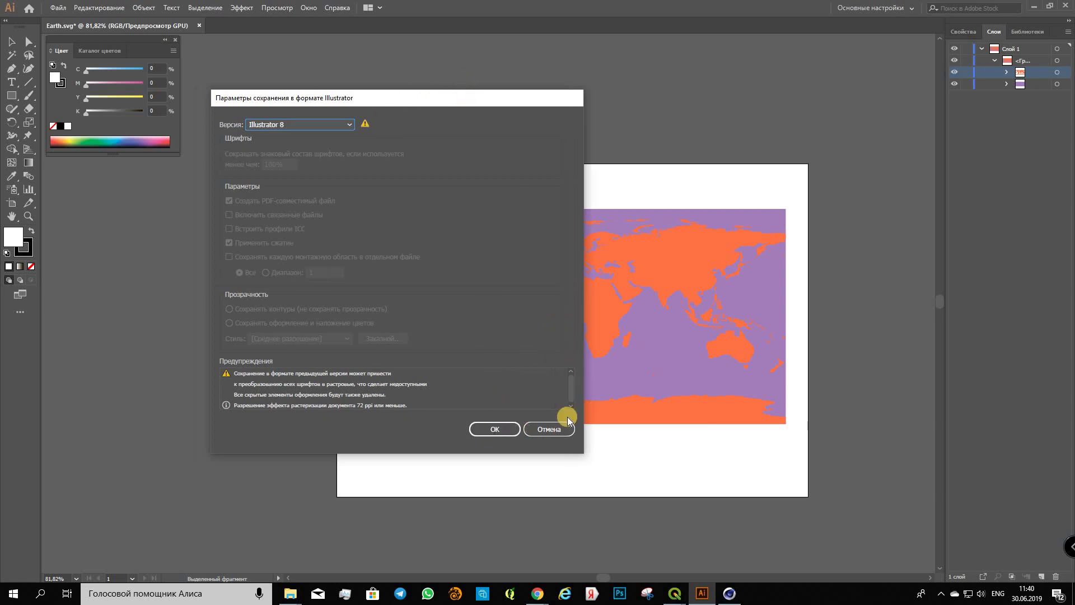
left_click(535, 419)
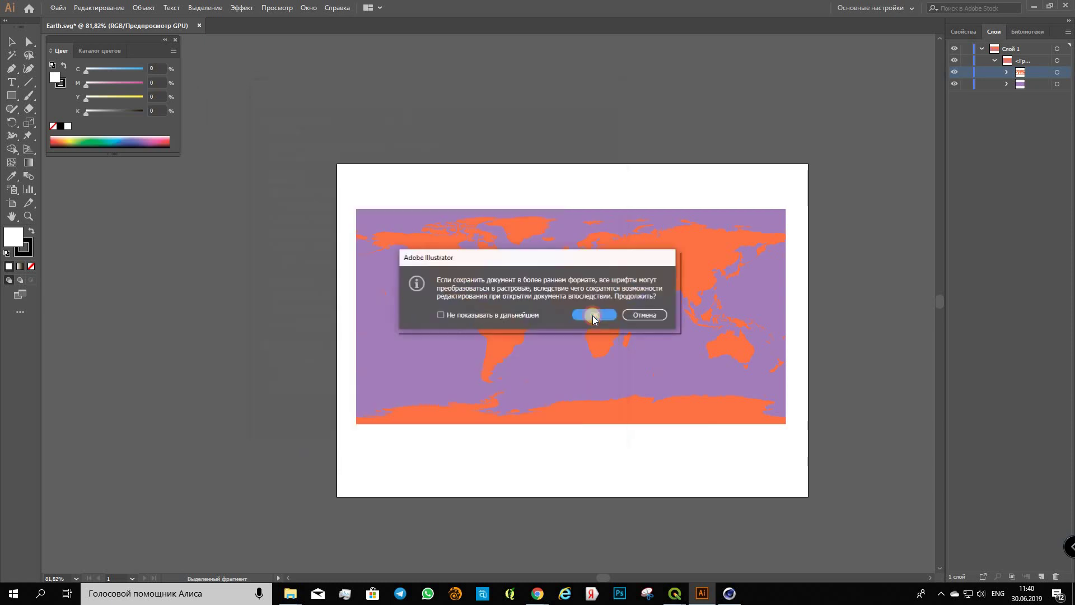
left_click(594, 317)
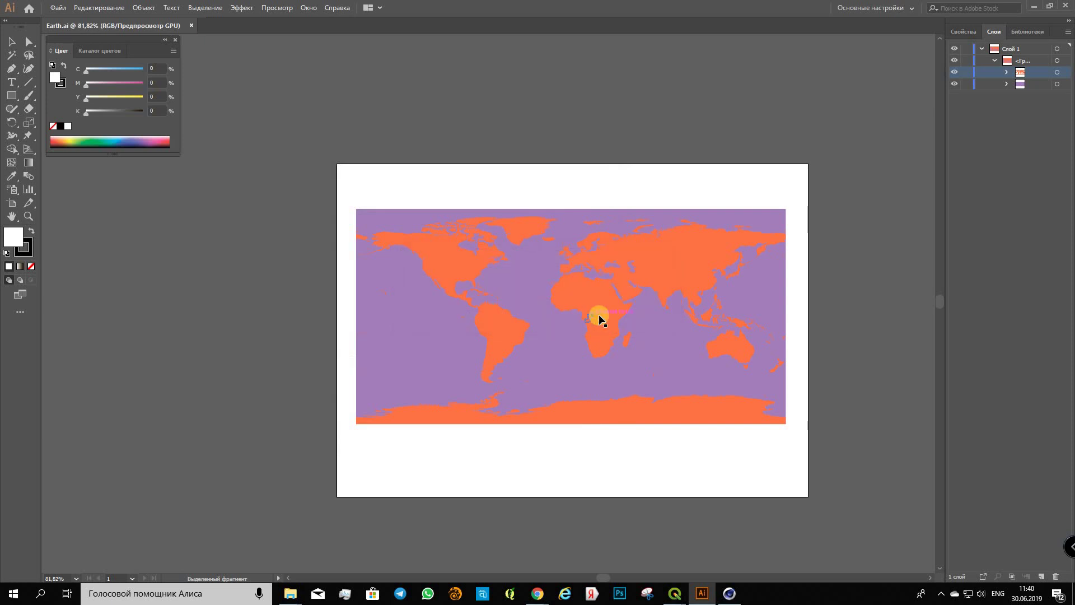
Drag Earth.ai into the Cinema 4D viewport, confirm Illustrator Import, and orbit to face it
left_click(729, 593)
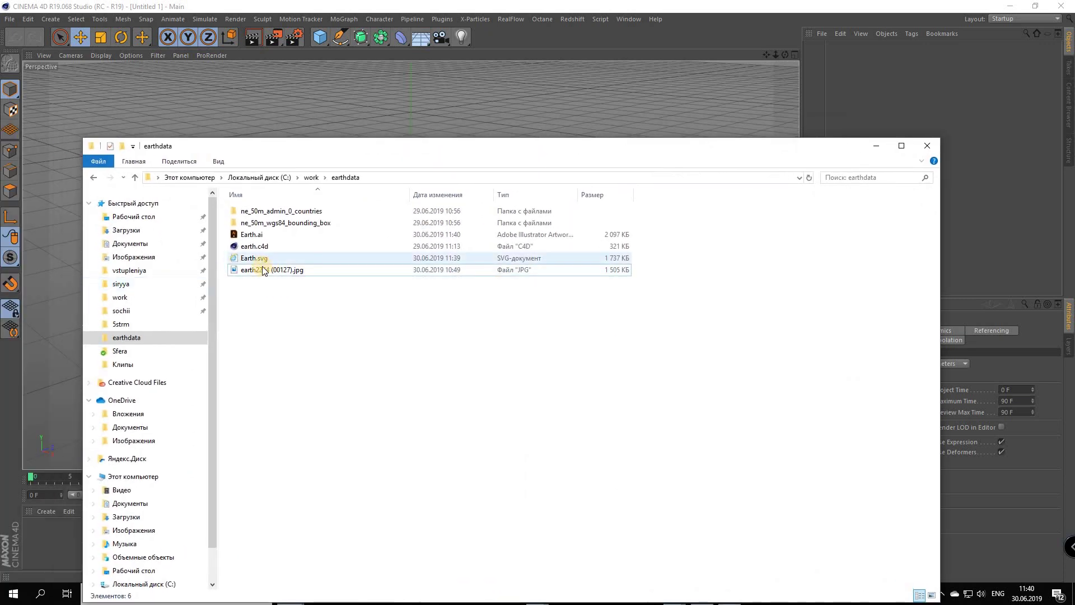
left_click_drag(258, 235, 307, 119)
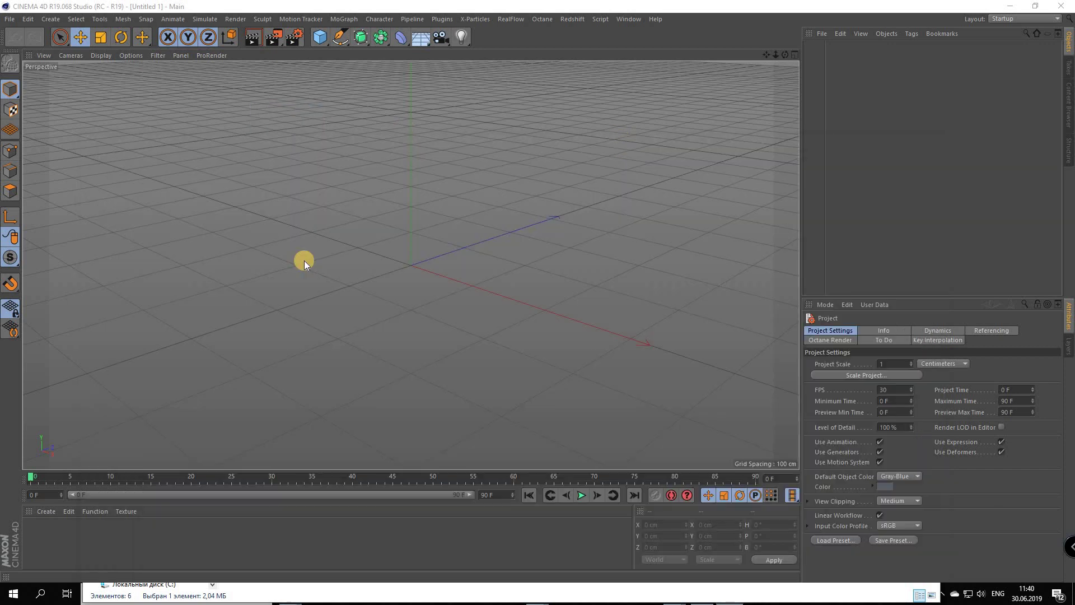
left_click(289, 256)
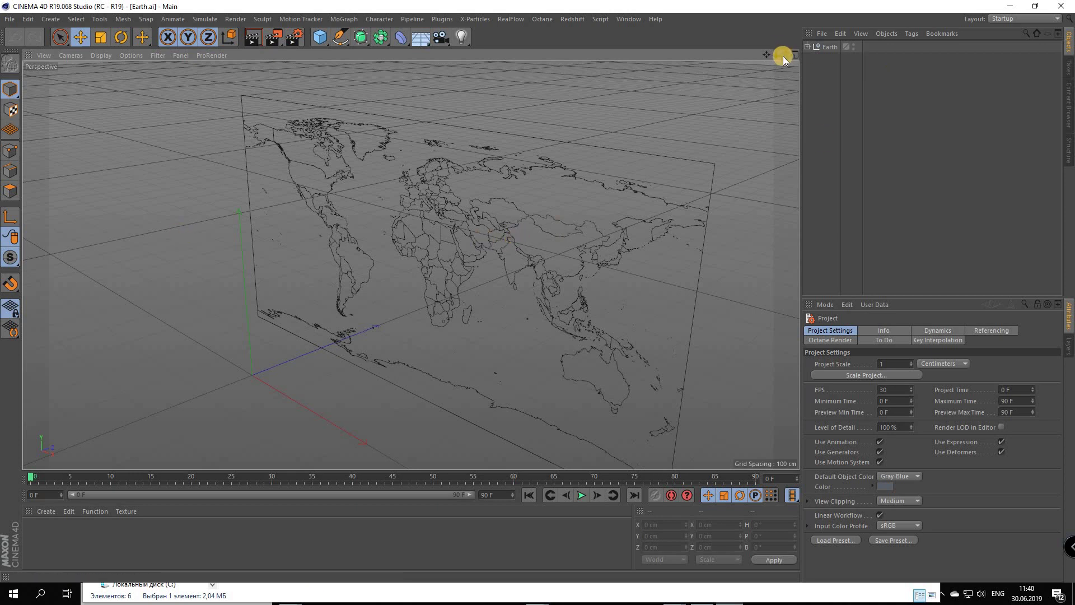
left_click_drag(537, 291, 807, 49, "alt")
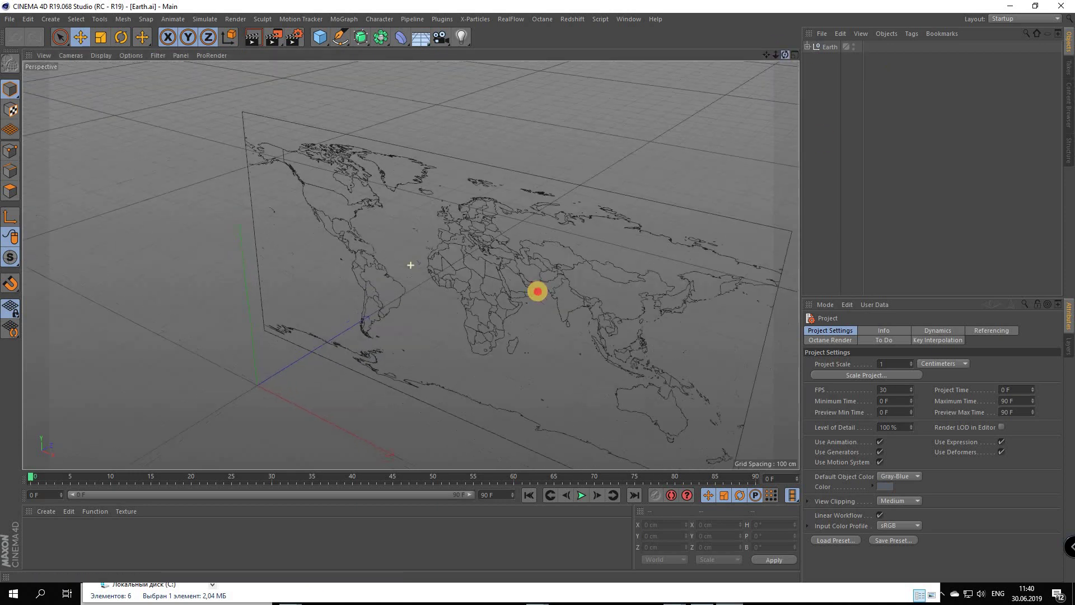
Expand Earth and inspect Path 1, Path 376 (Russia), Path 1084 and Path 1524 (Antarctica)
left_click(807, 47)
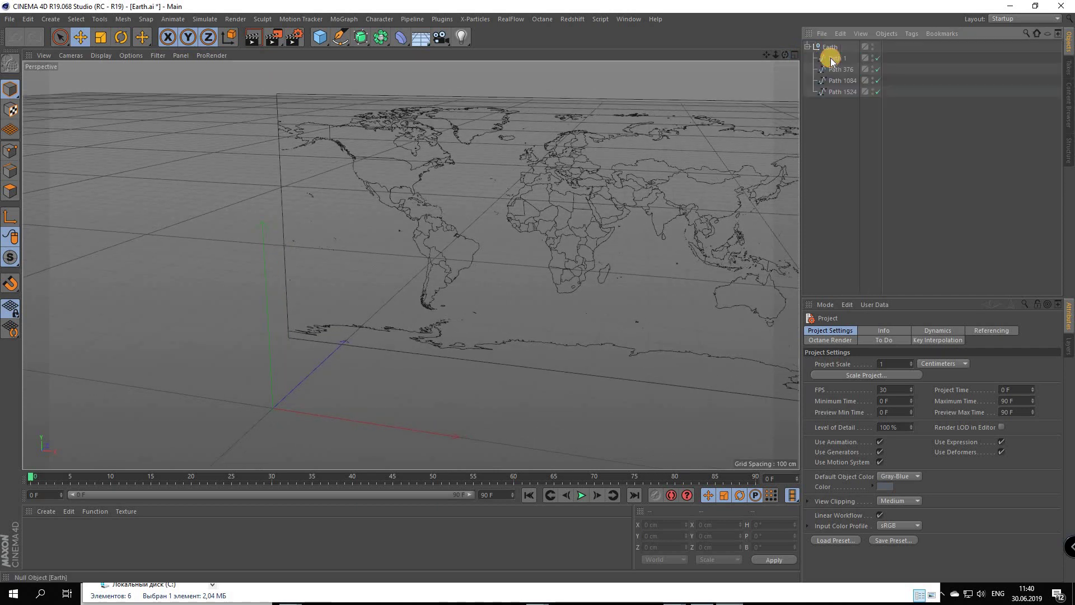
left_click(836, 58)
left_click(836, 68)
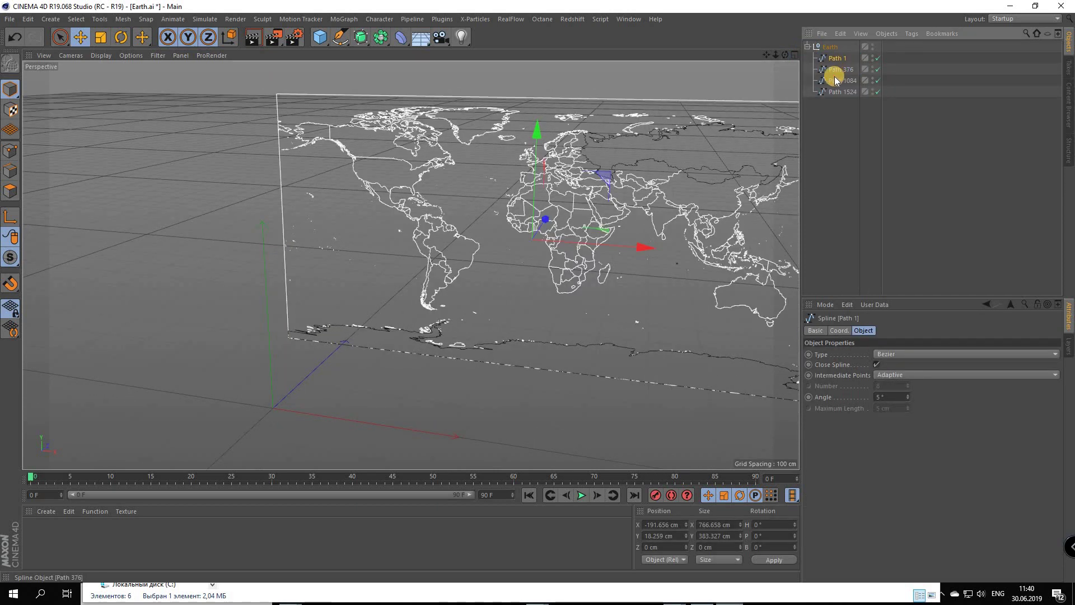
left_click(835, 82)
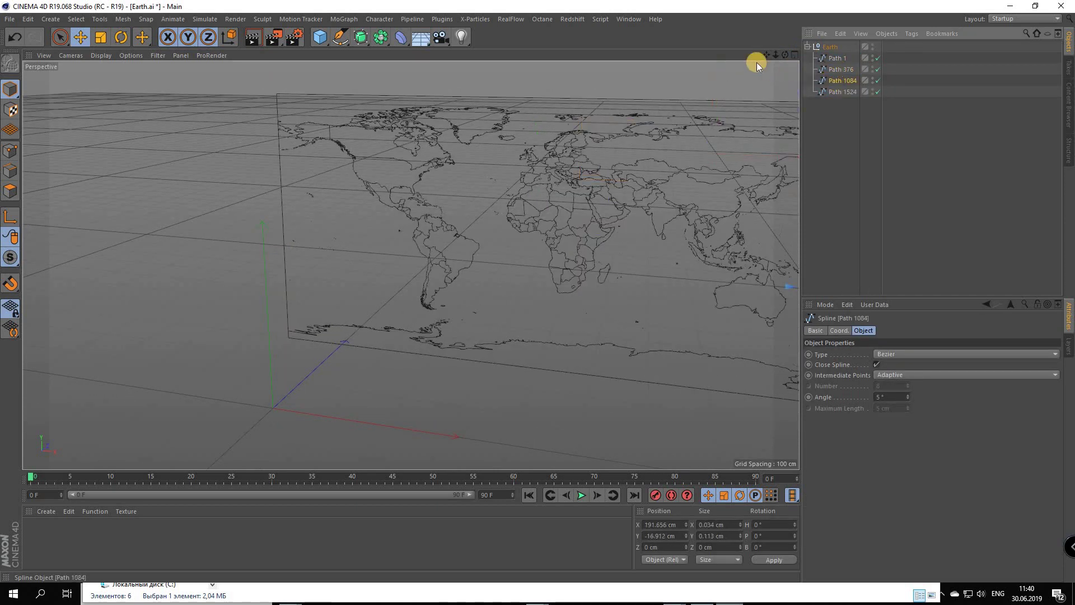
left_click(838, 82)
left_click(838, 92)
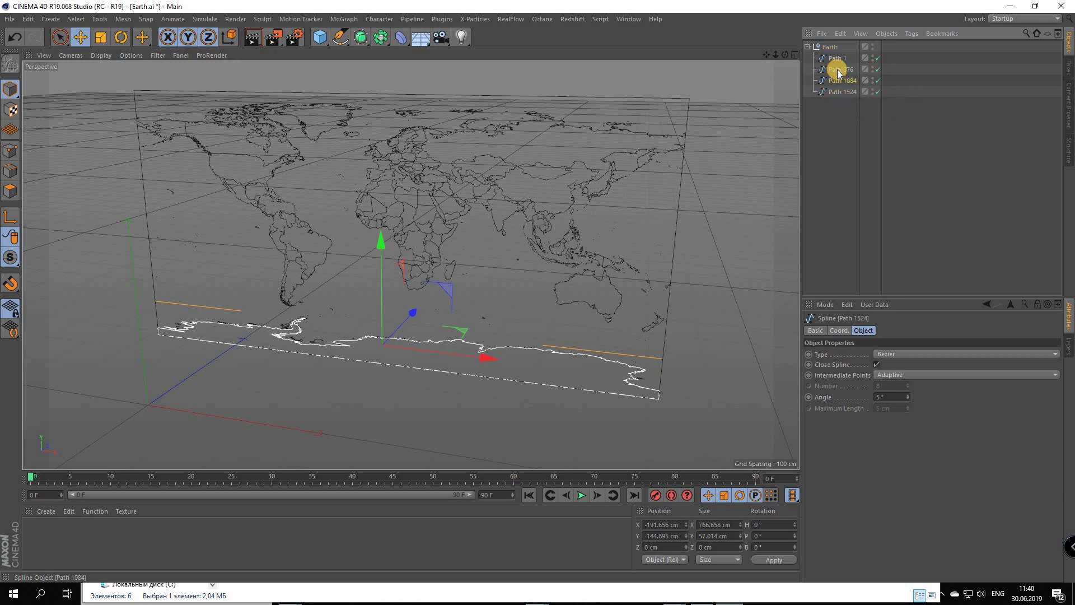
Reselect Path 1, the main world map, and switch to Point mode
left_click(840, 82)
left_click(838, 71)
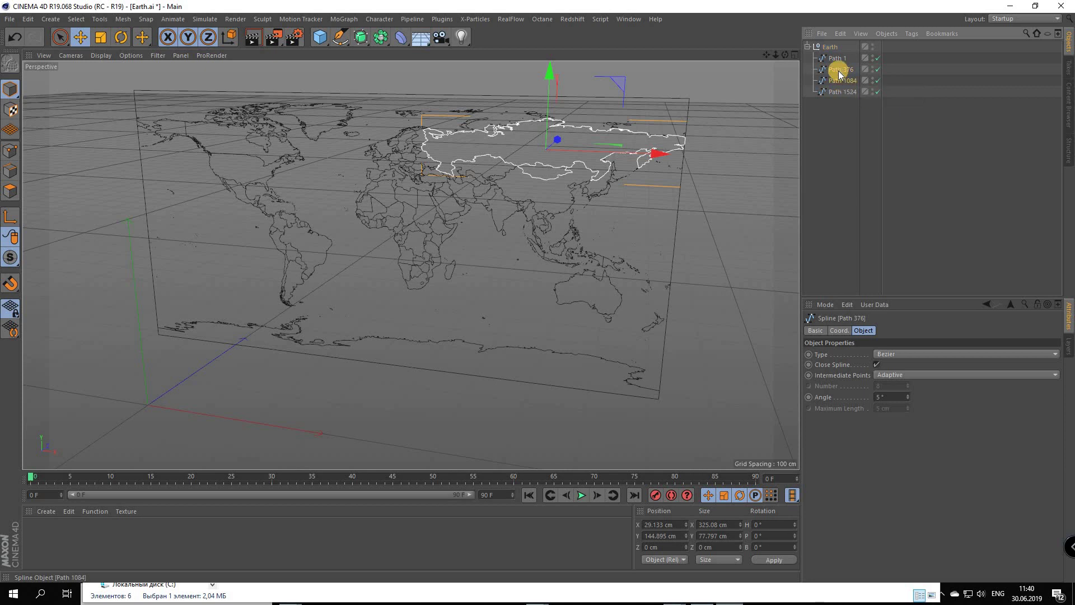
left_click(836, 61)
left_click(835, 69)
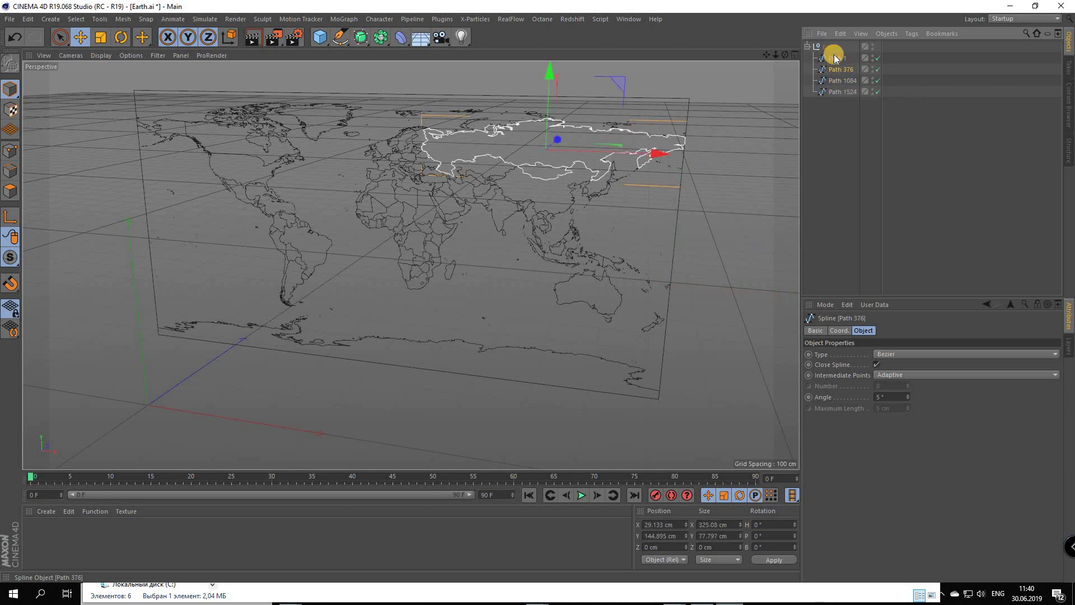
type("Earth")
left_click(840, 60)
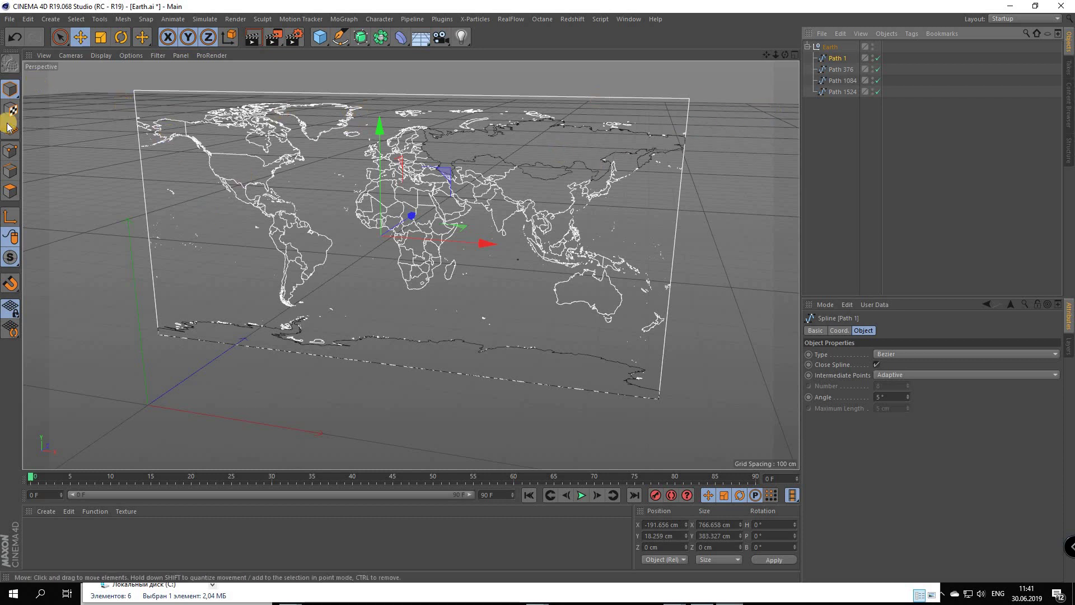
left_click(10, 150)
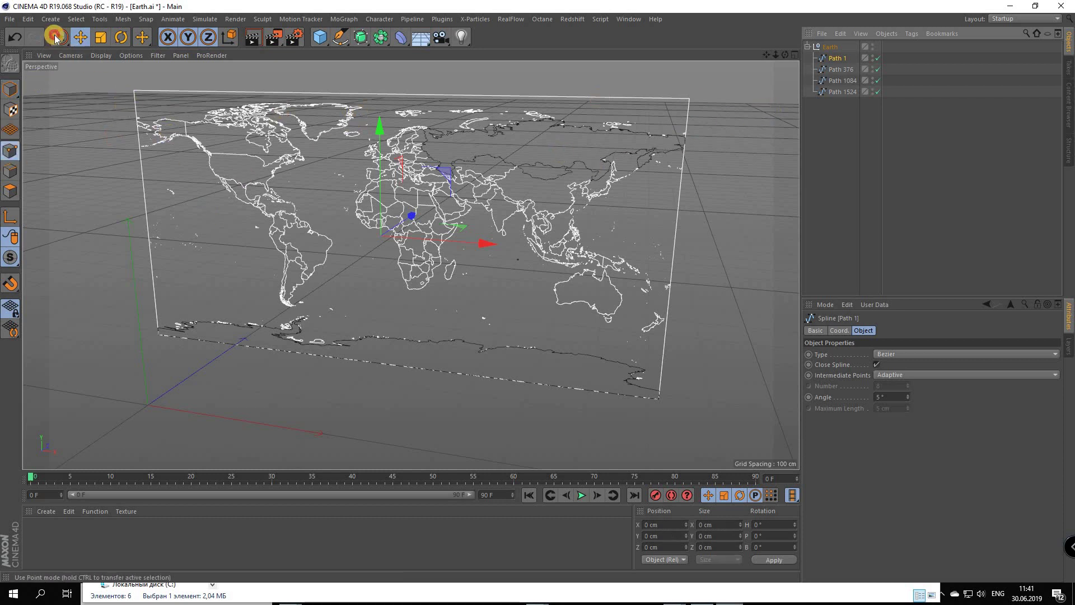
Select the border rectangle's points on Path 1 with Grow Selection and split them into a new spline
left_click_drag(55, 37, 124, 81)
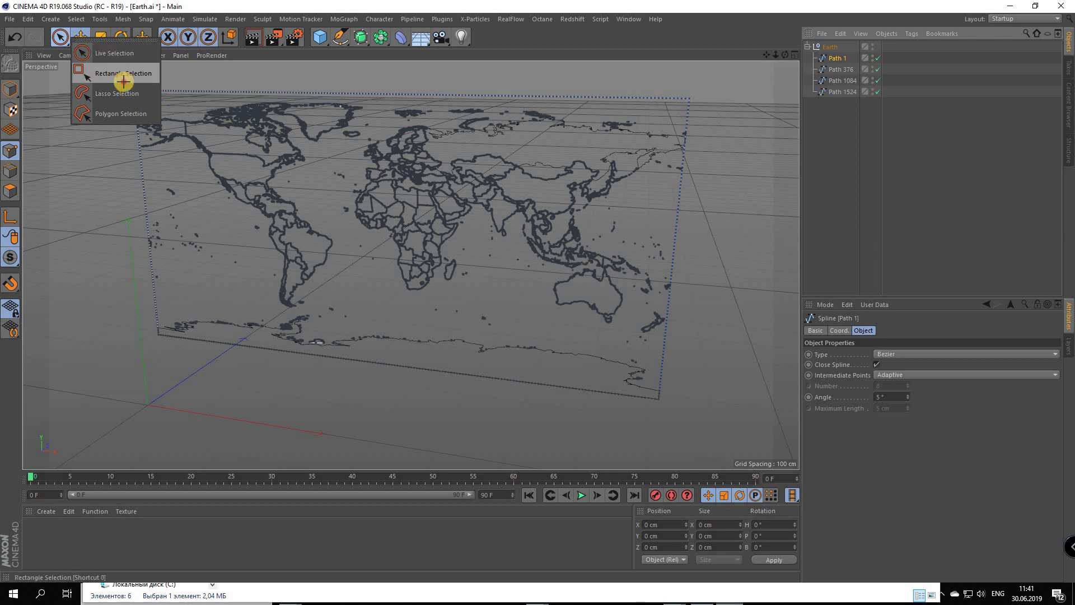
left_click_drag(175, 102, 122, 81)
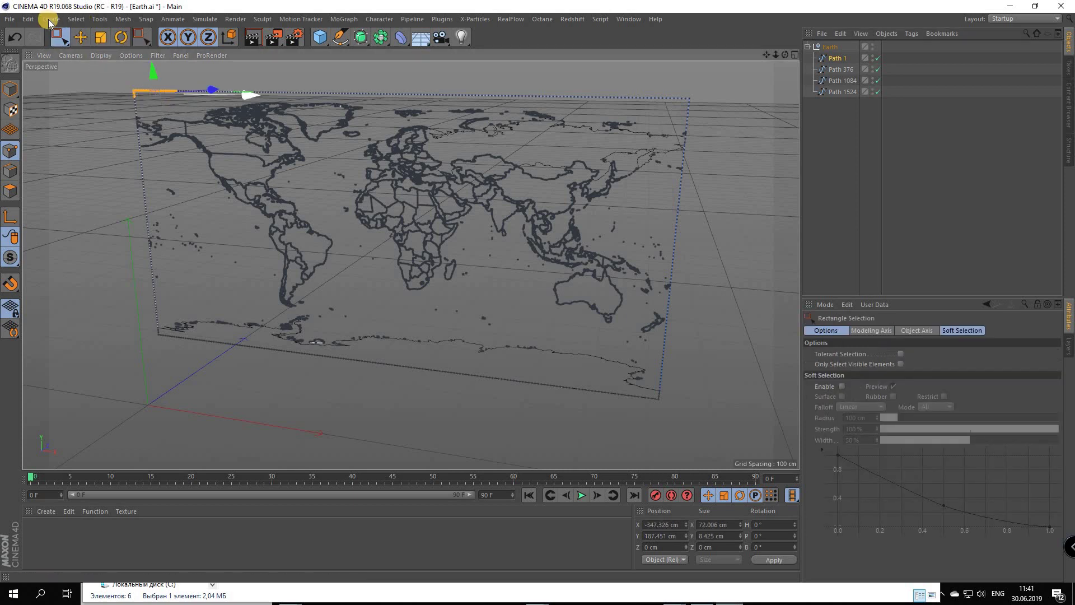
left_click(28, 19)
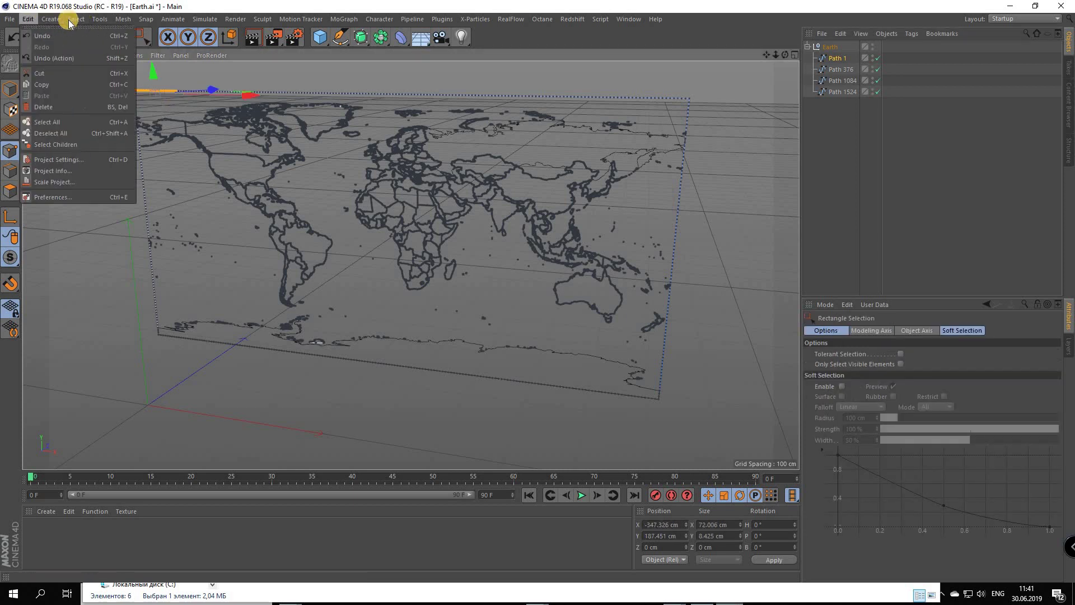
mouse_move(76, 18)
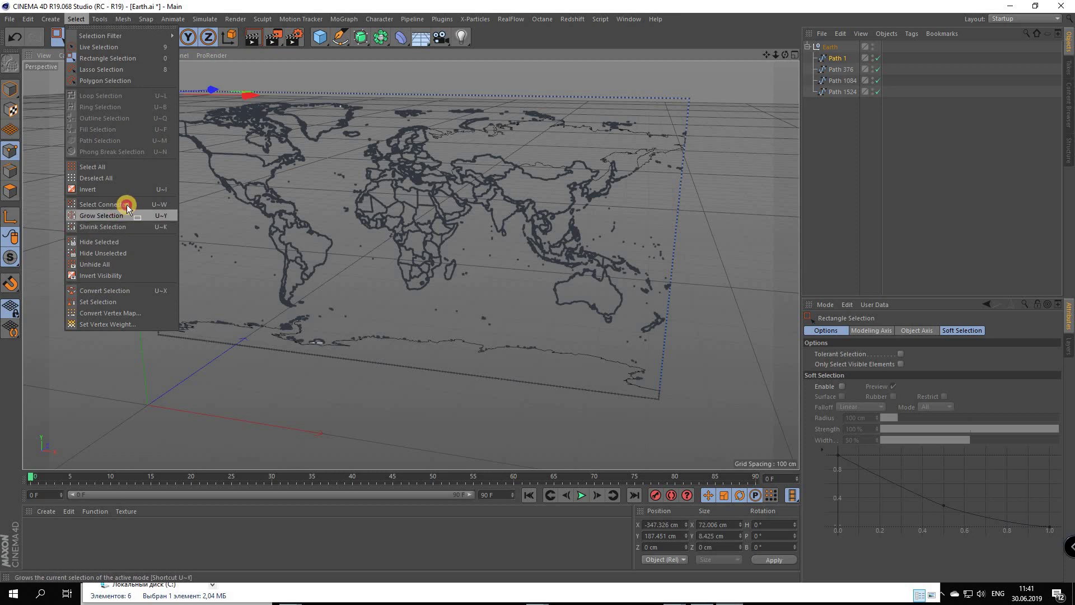
left_click(127, 204)
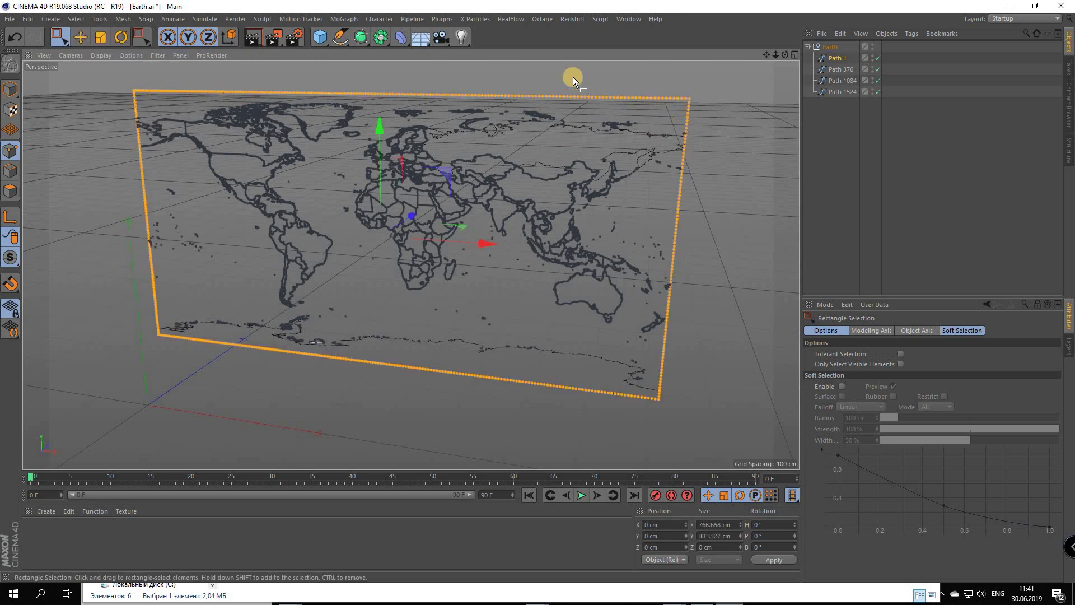
right_click(552, 95)
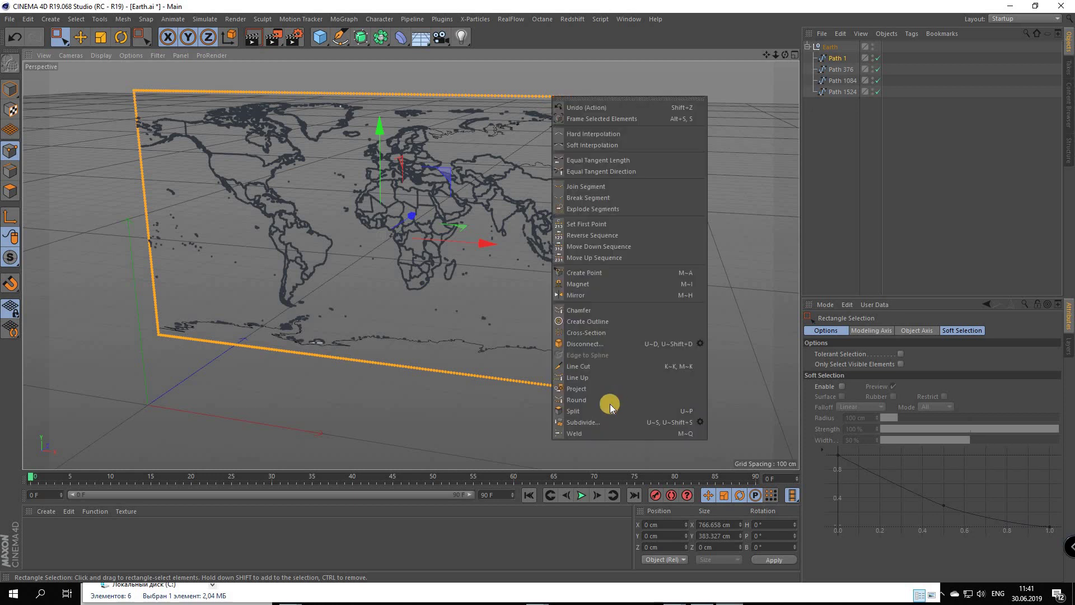
left_click(577, 411)
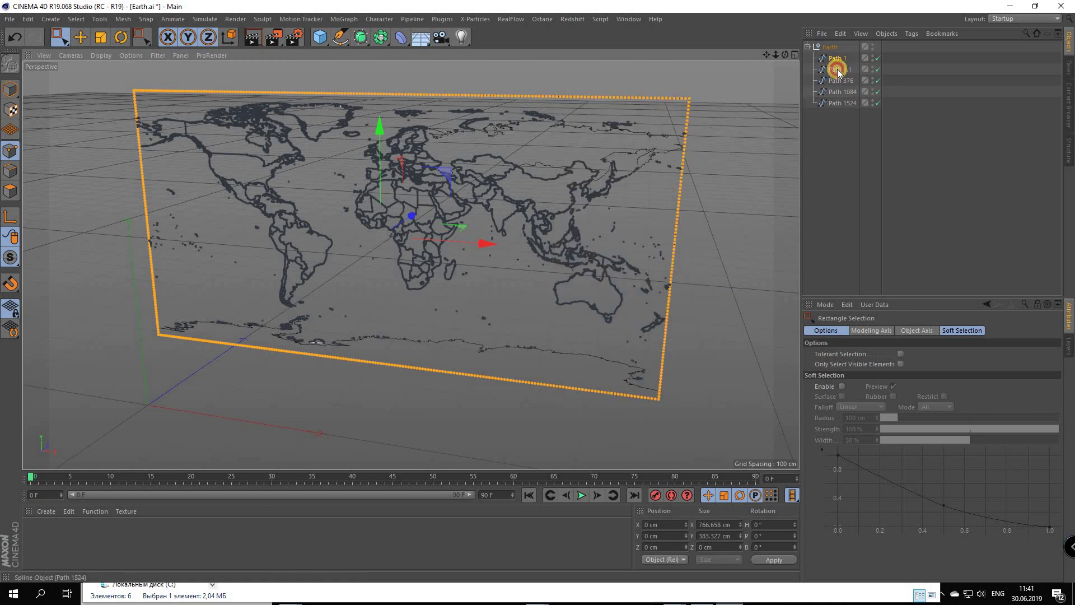
Move Path 1.1 out of the Earth group to the top level and clear Path 1's point selection
left_click(838, 69)
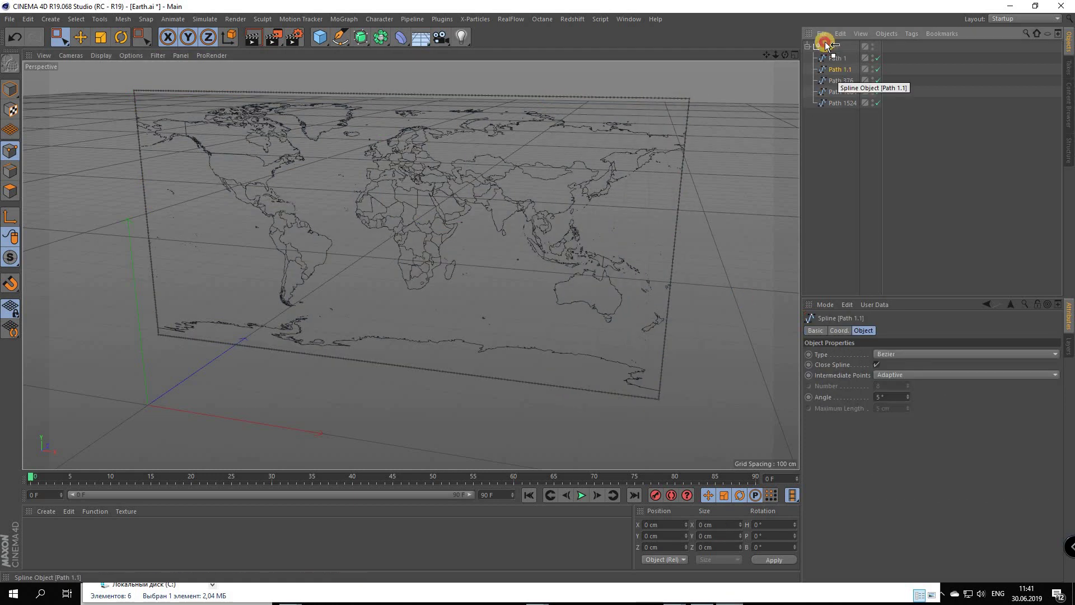
left_click_drag(841, 68, 829, 45)
left_click(328, 160)
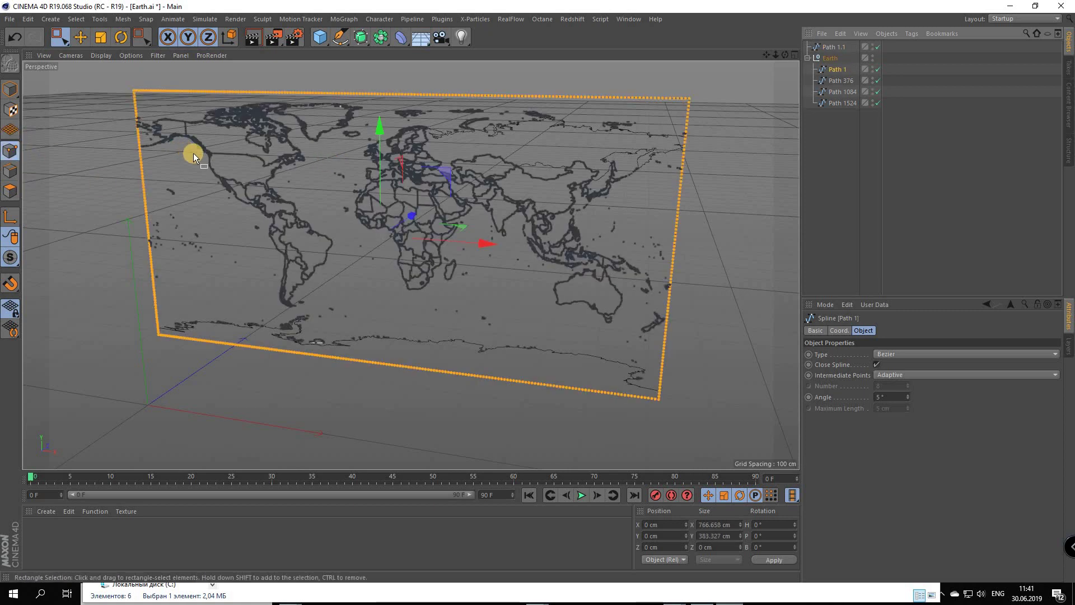
left_click(848, 59)
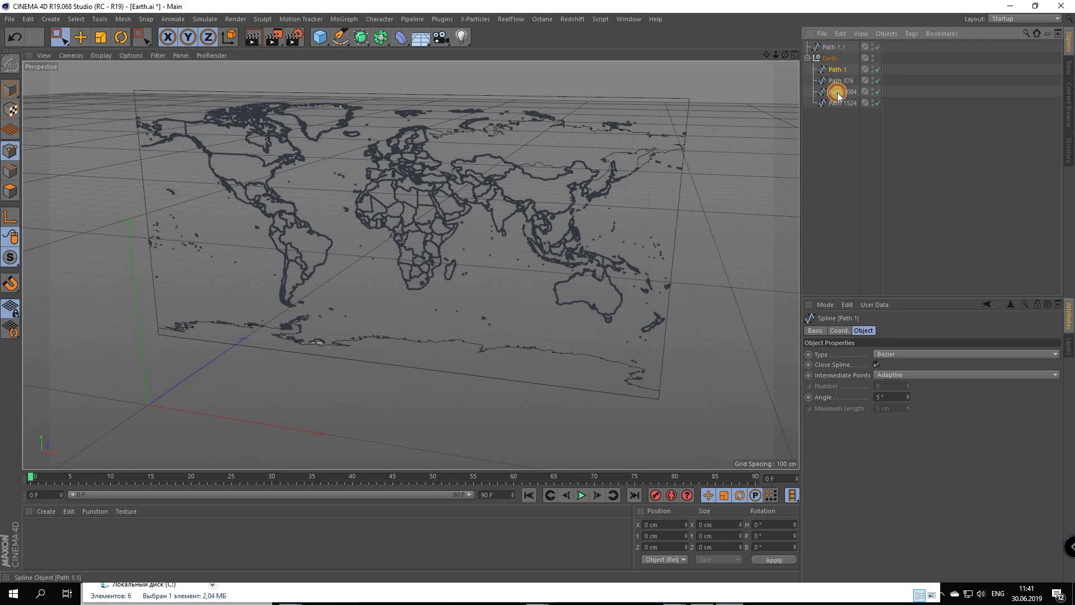
left_click(839, 109)
Connect the country paths into one spline named countries using Connect Objects + Delete
right_click(838, 108)
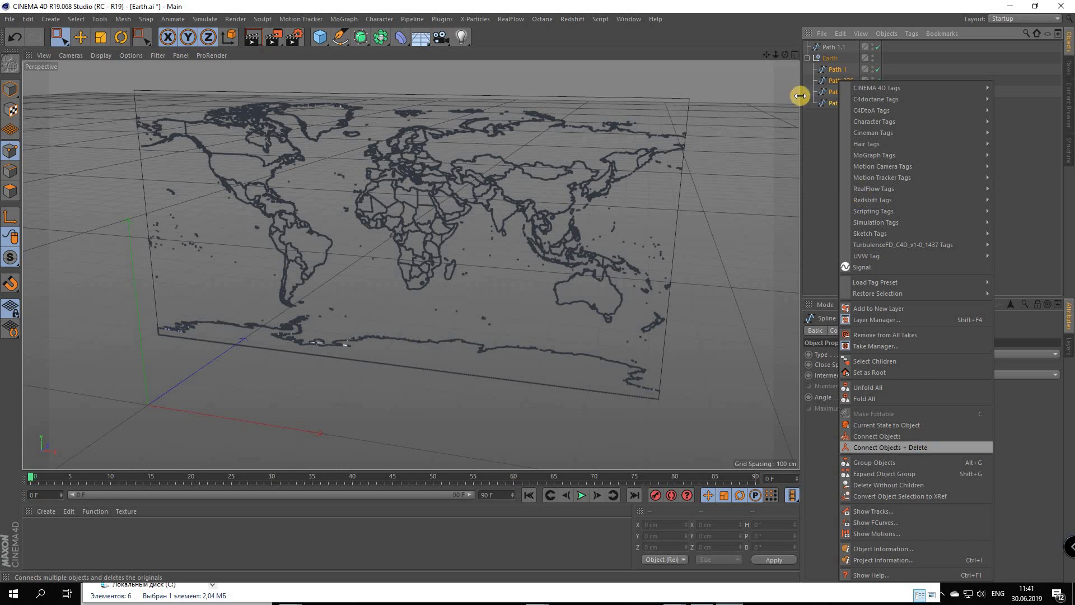
key("Return")
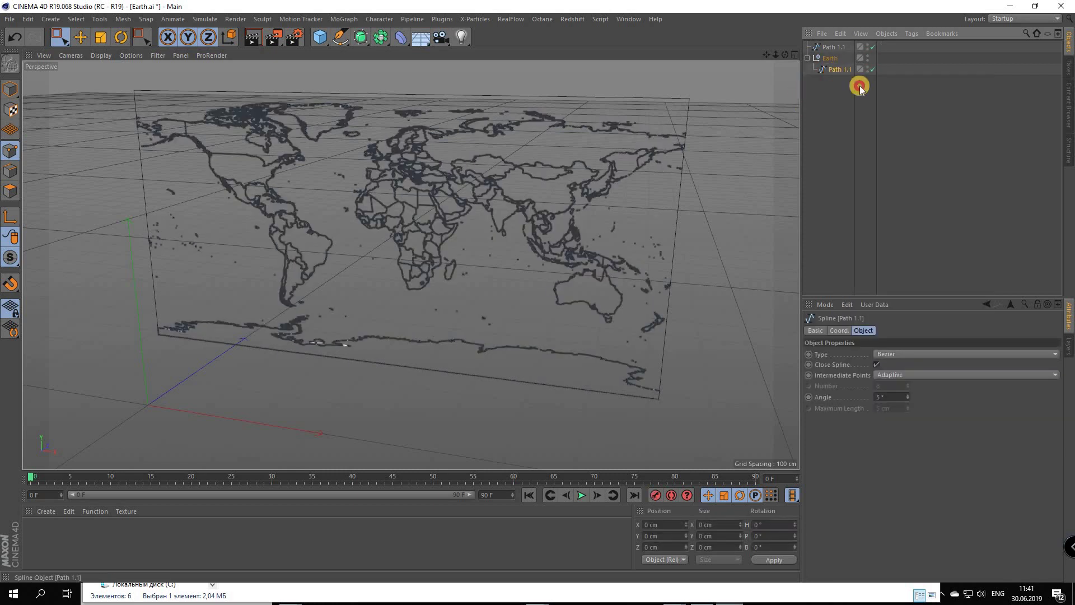
key("F2")
type("countries")
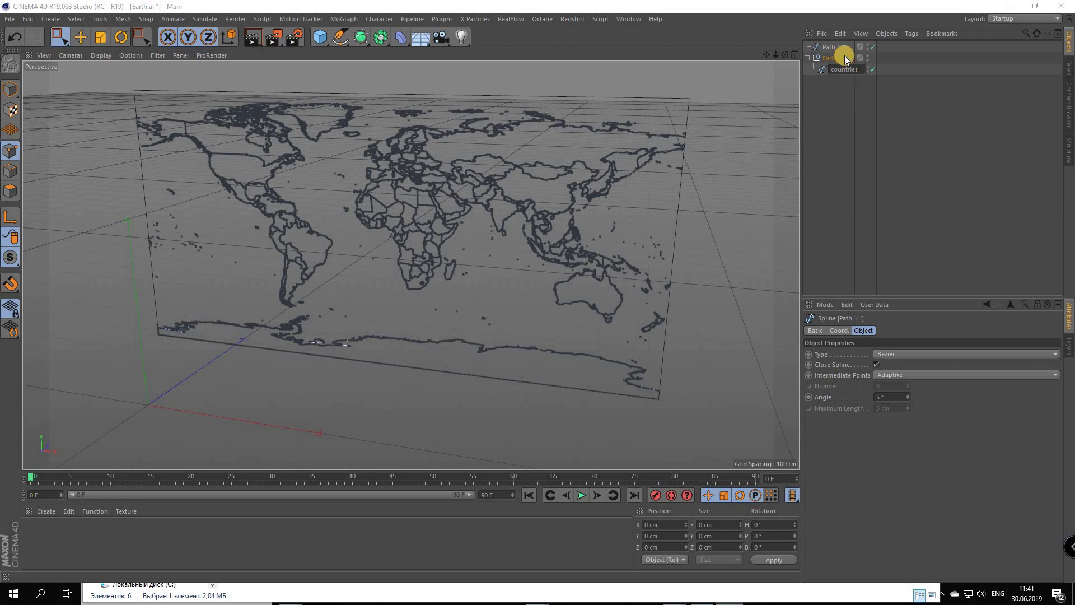
key("Return")
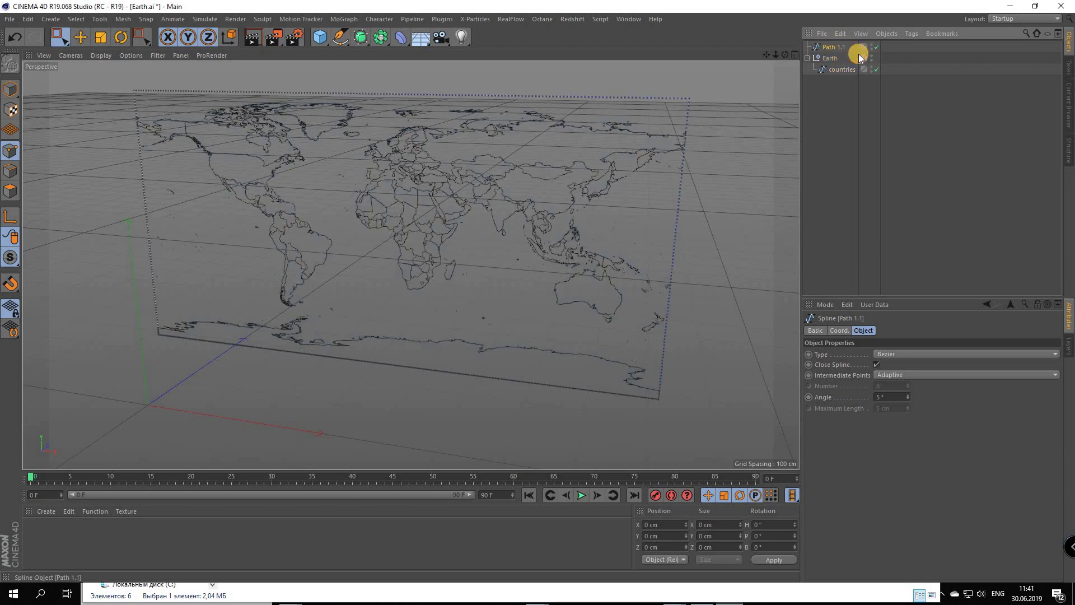
Rename Path 1.1 to box, nest countries under it, and return to Model mode
key("Up")
key("Up")
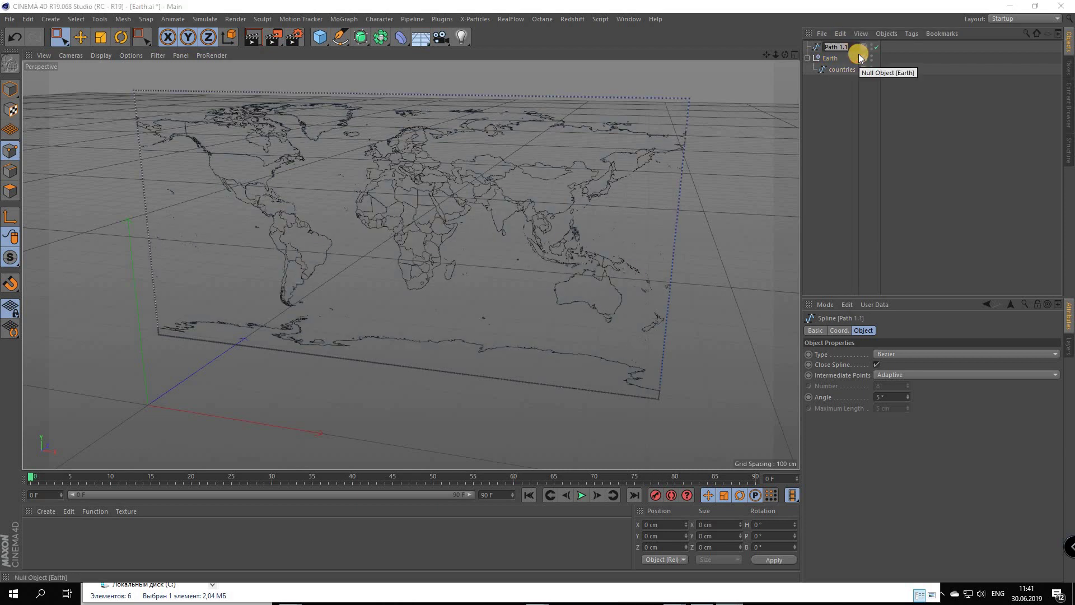
type("box")
key("Return")
left_click(833, 69)
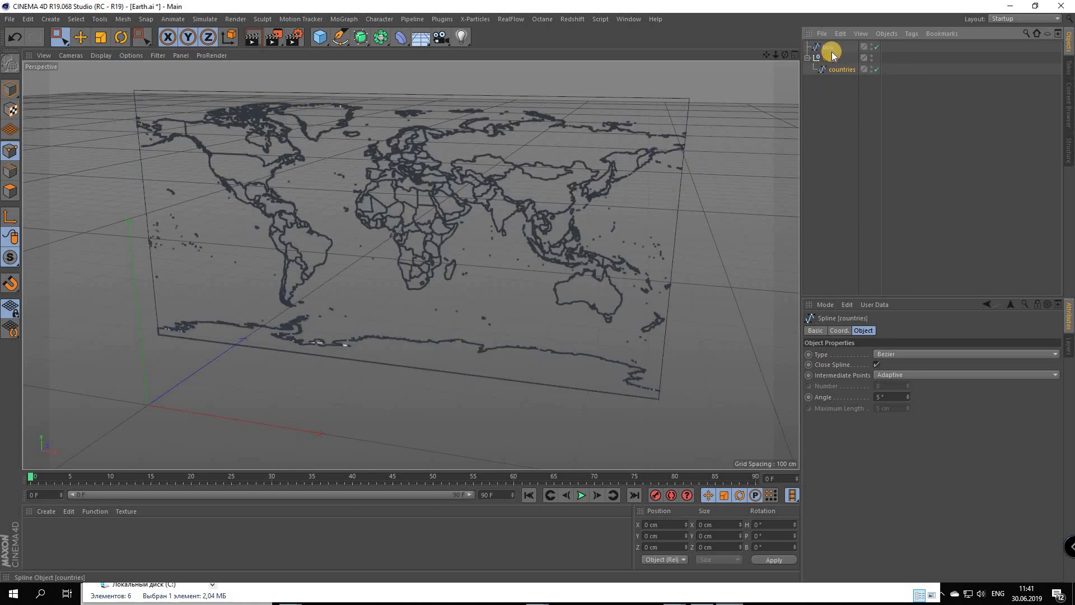
left_click(824, 48)
left_click_drag(824, 49, 826, 49)
left_click(827, 50)
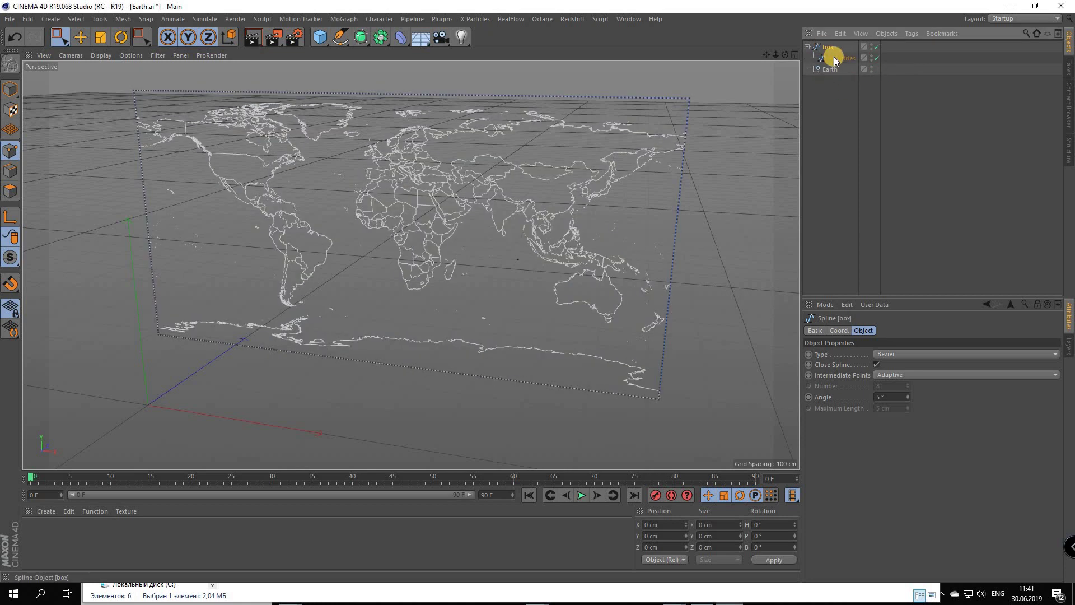
left_click(10, 88)
Set the box map's X and Y positions to 0, centring it at the origin
left_click(391, 203)
scroll(402, 224, "down", 3)
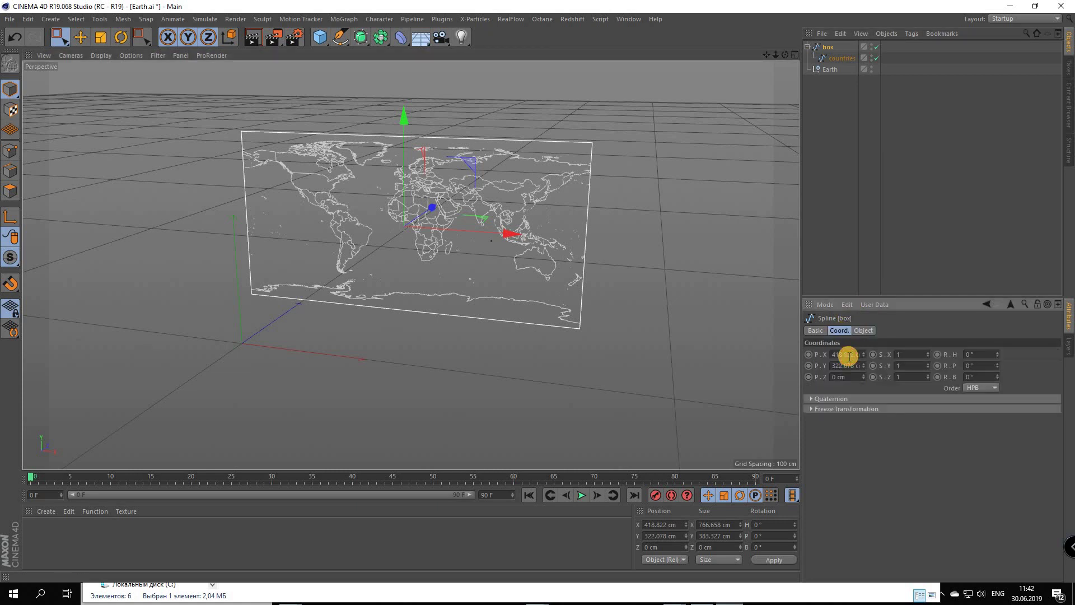
left_click(852, 356)
type("0")
left_click(848, 365)
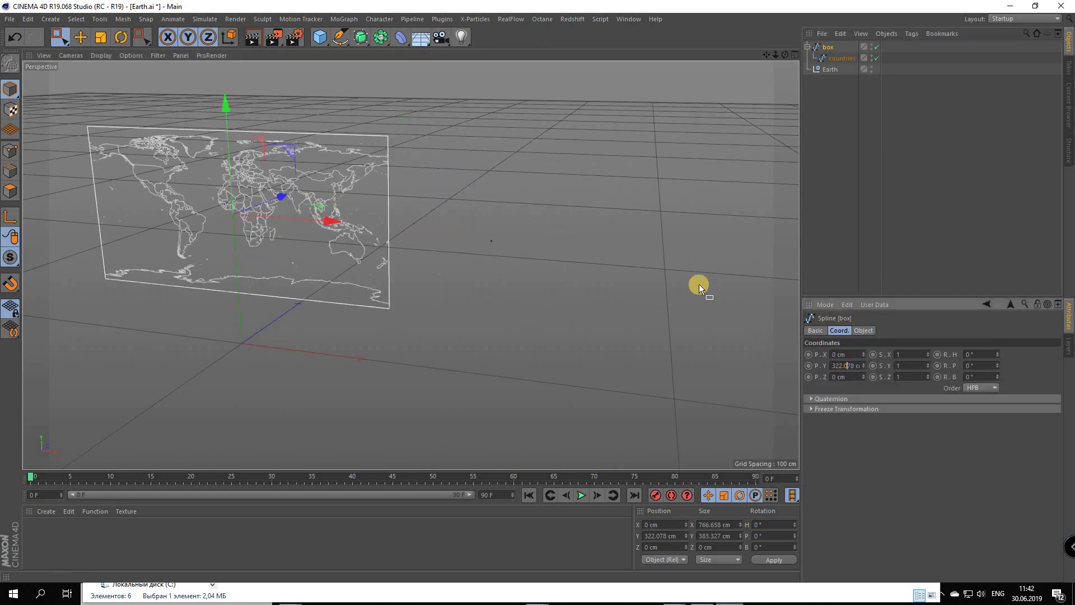
type("0")
key("Return")
scroll(593, 187, "down", 3)
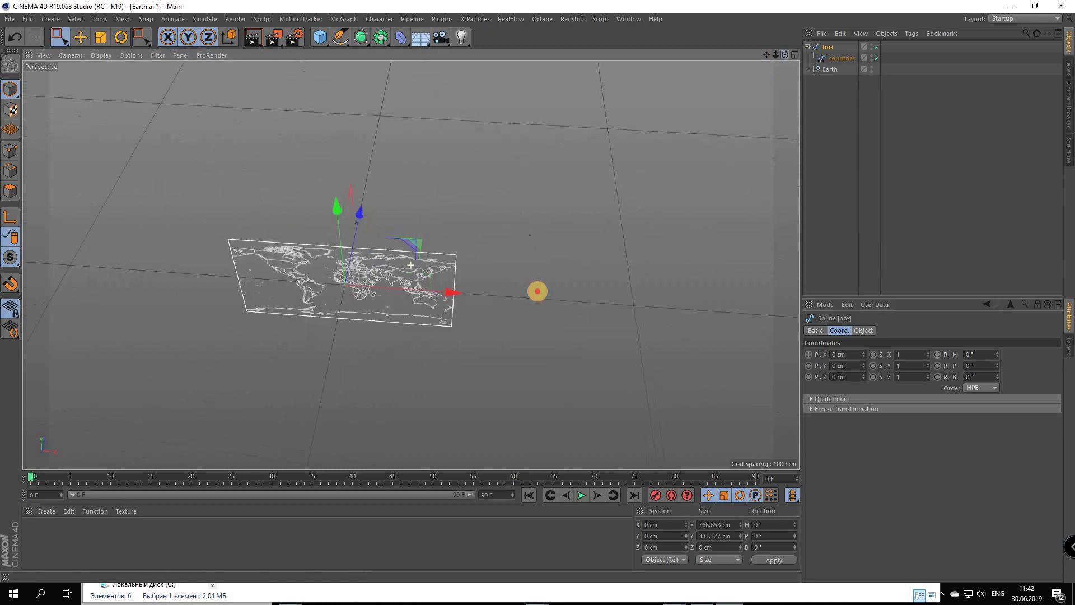
mouse_move(538, 293)
left_mouse_down("alt")
mouse_move(337, 76)
mouse_move(274, 51)
mouse_move(432, 112)
left_mouse_up("alt")
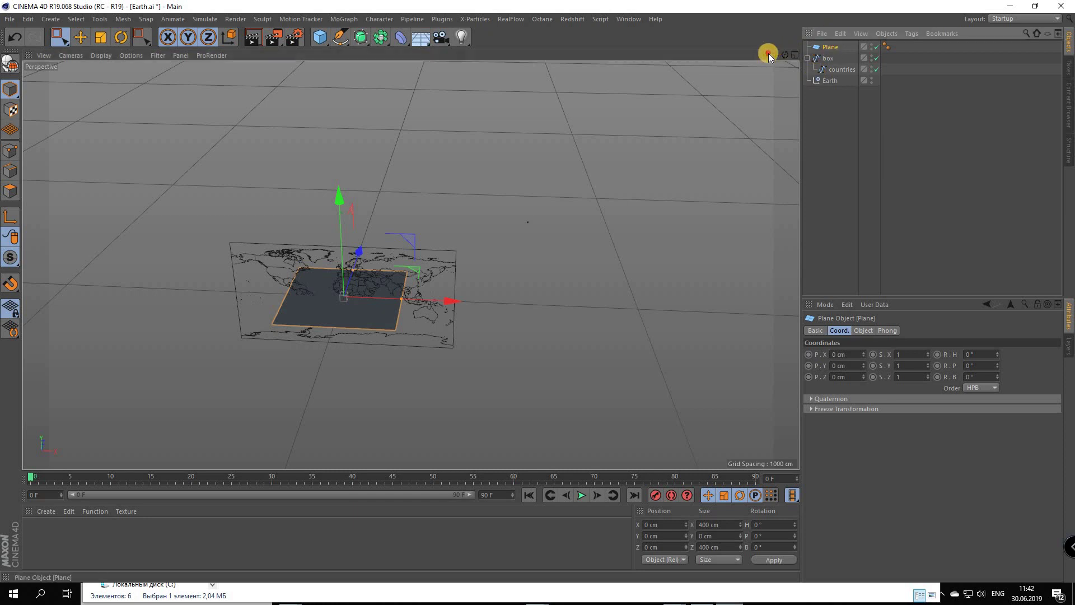
Set the plane's orientation to -Z so it stands upright facing forward
scroll(361, 223, "up", 2)
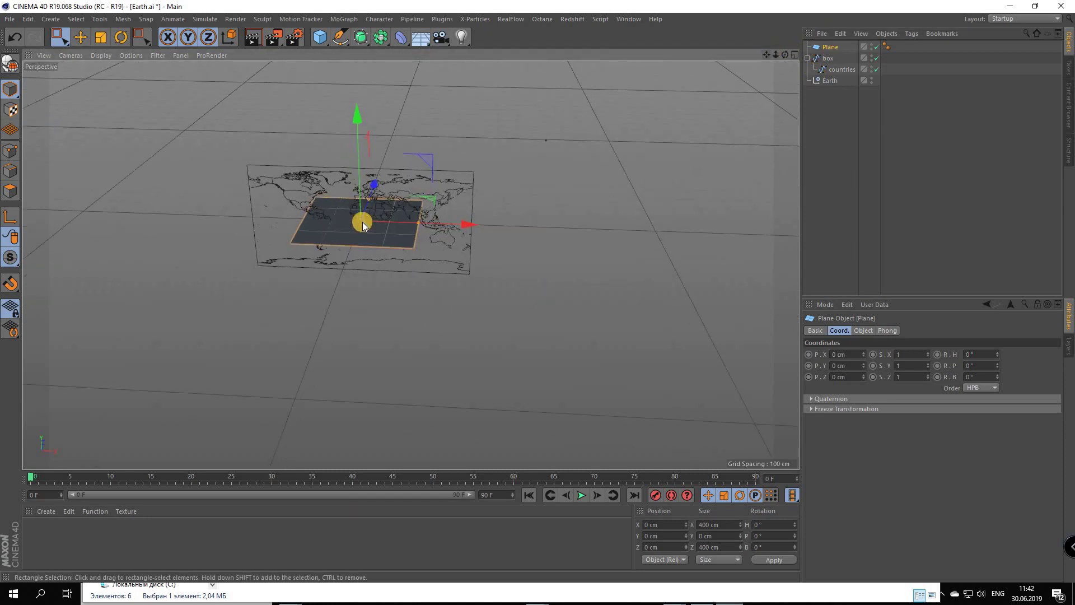
scroll(362, 221, "up", 2)
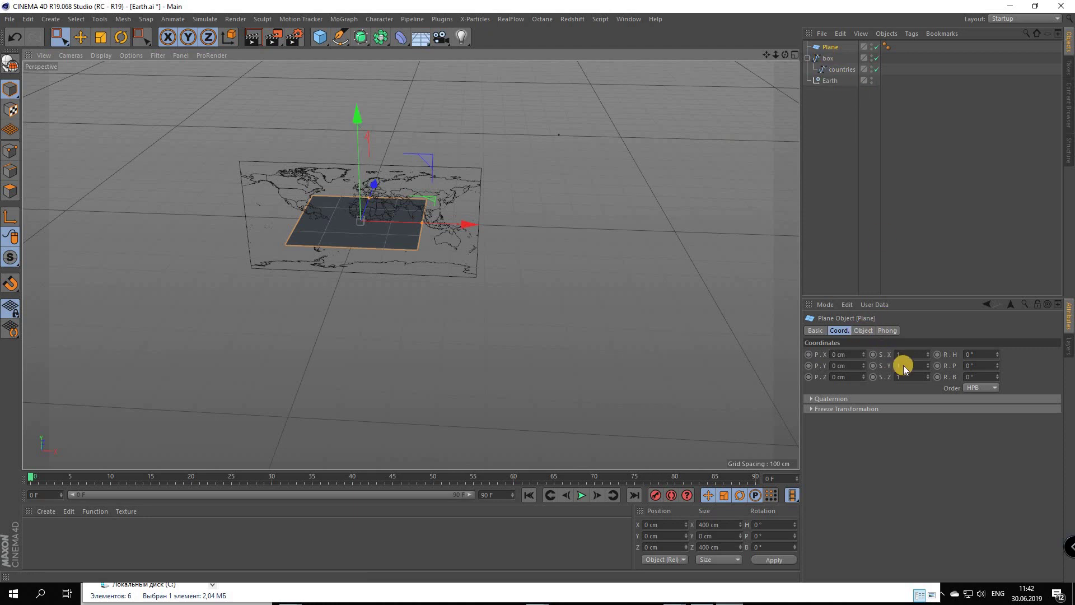
left_click(863, 331)
left_click(890, 408)
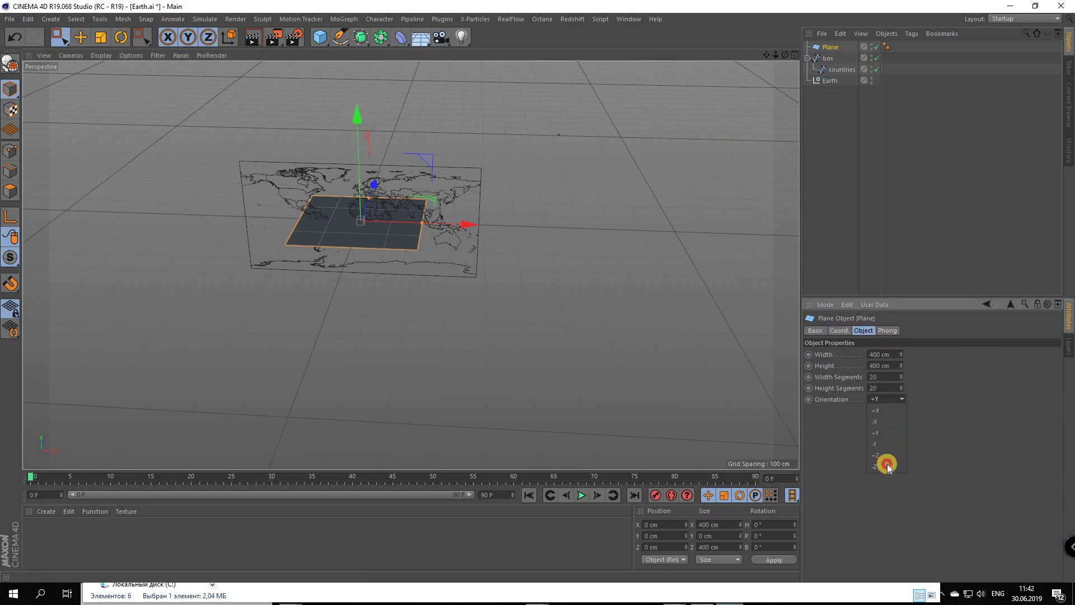
left_click(886, 465)
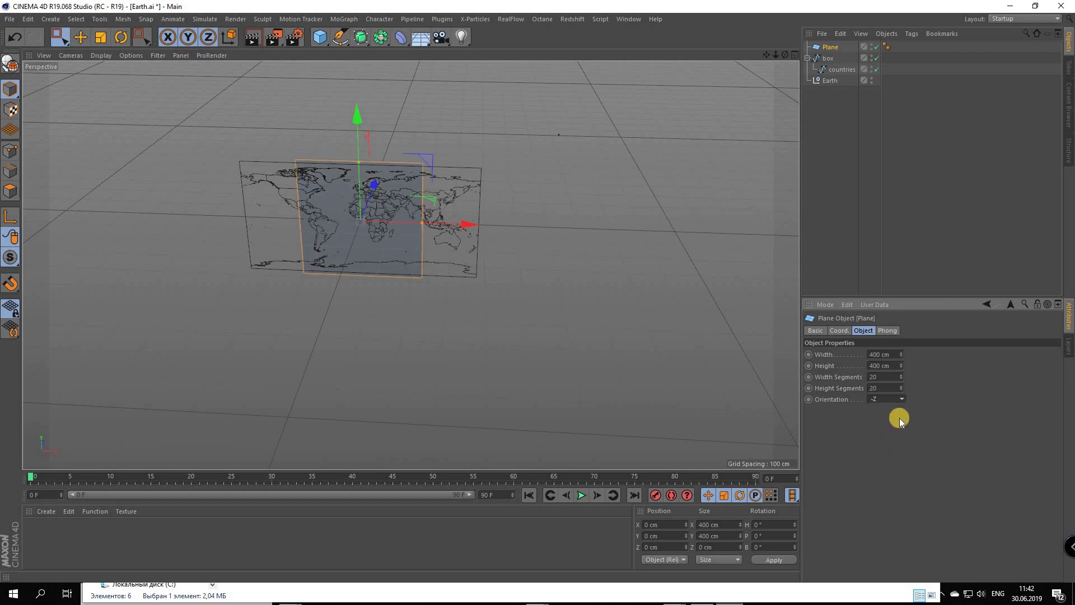
mouse_move(408, 230)
left_mouse_down("alt")
mouse_move(231, 200)
mouse_move(174, 133)
left_mouse_up("alt")
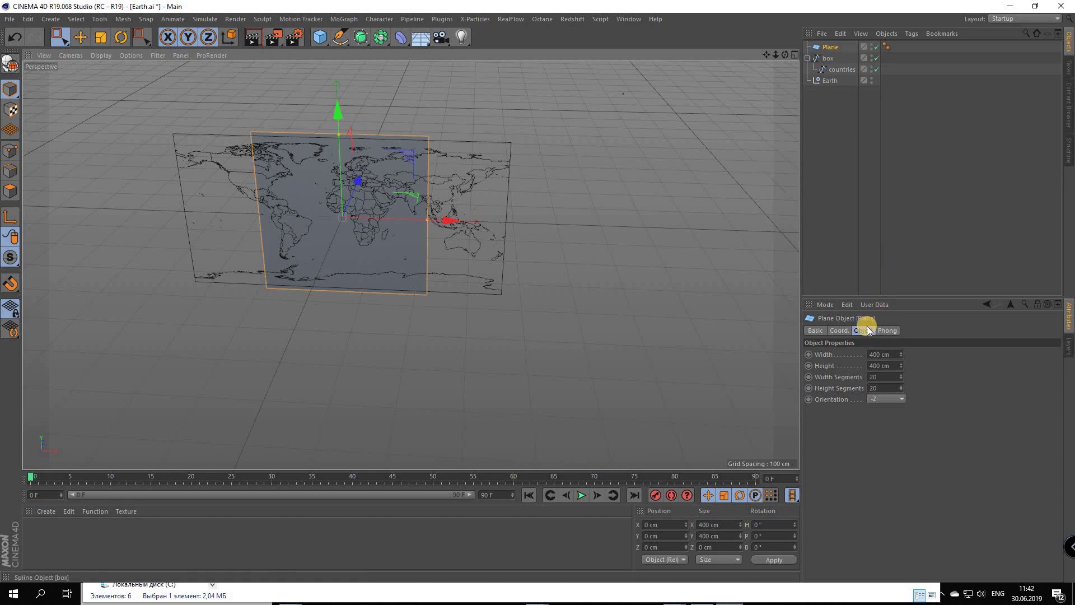
Set the plane's width to 800 cm, keeping the height at 400 cm
left_click(882, 355)
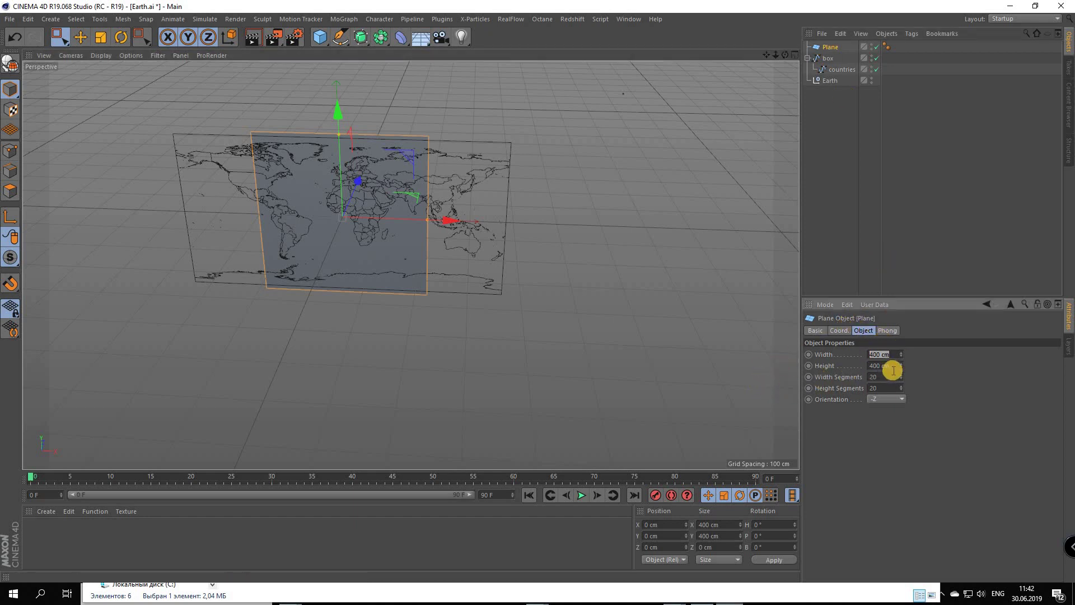
key("Tab")
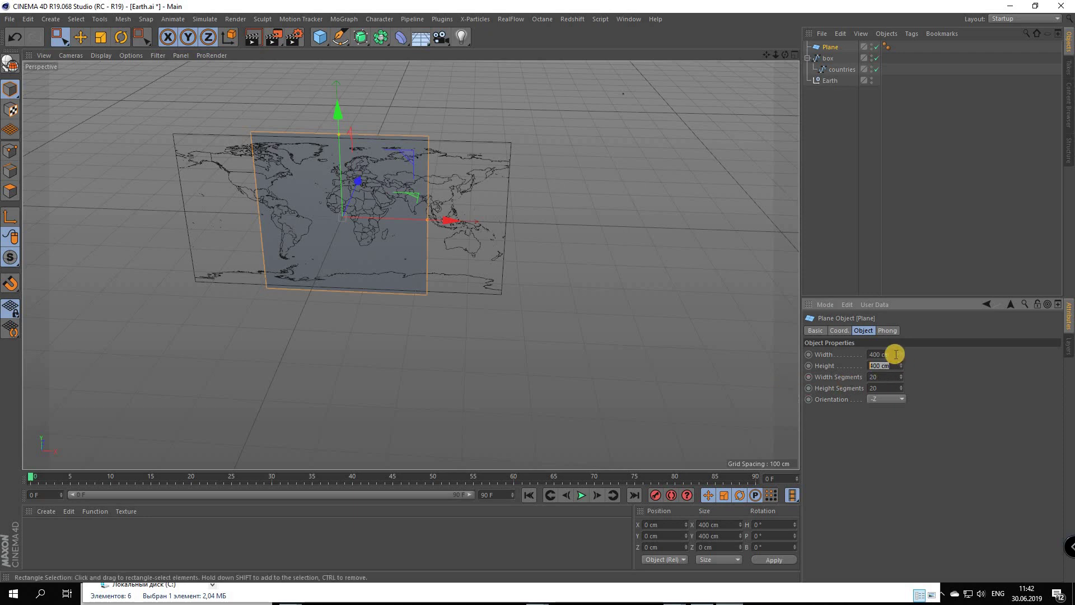
key("shift+Tab")
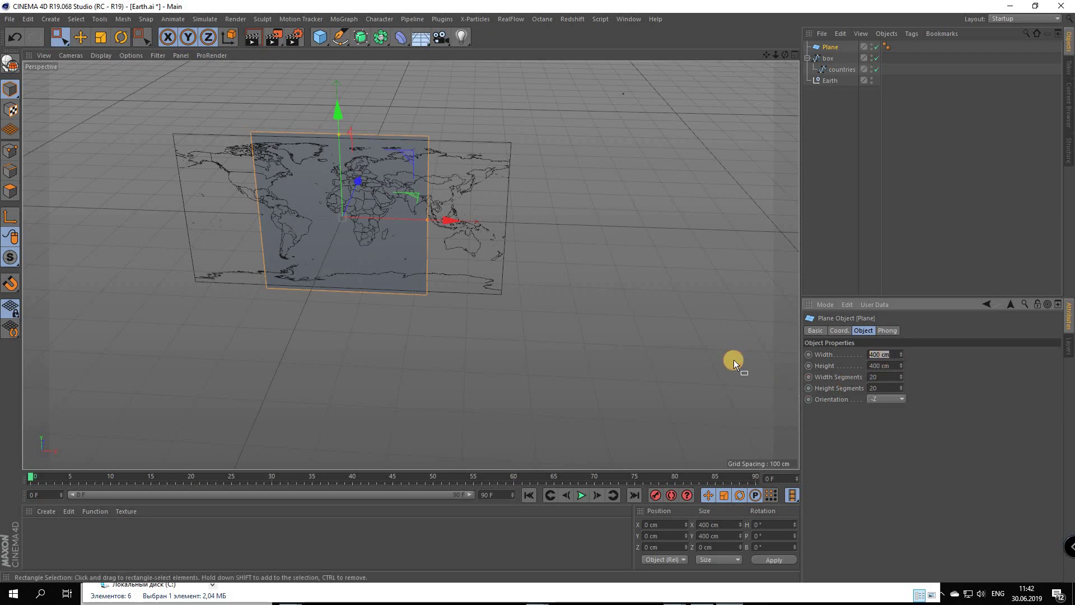
type("800")
key("Return")
scroll(317, 145, "up", 2)
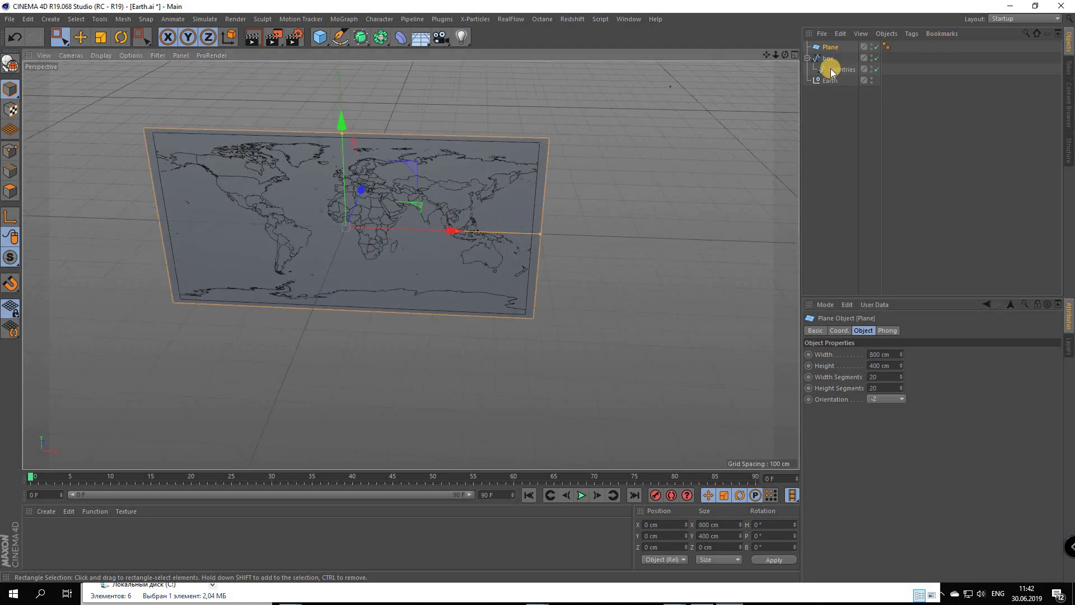
Resize the box spline to 800 × 400 cm in the Coordinates manager
left_click(836, 62)
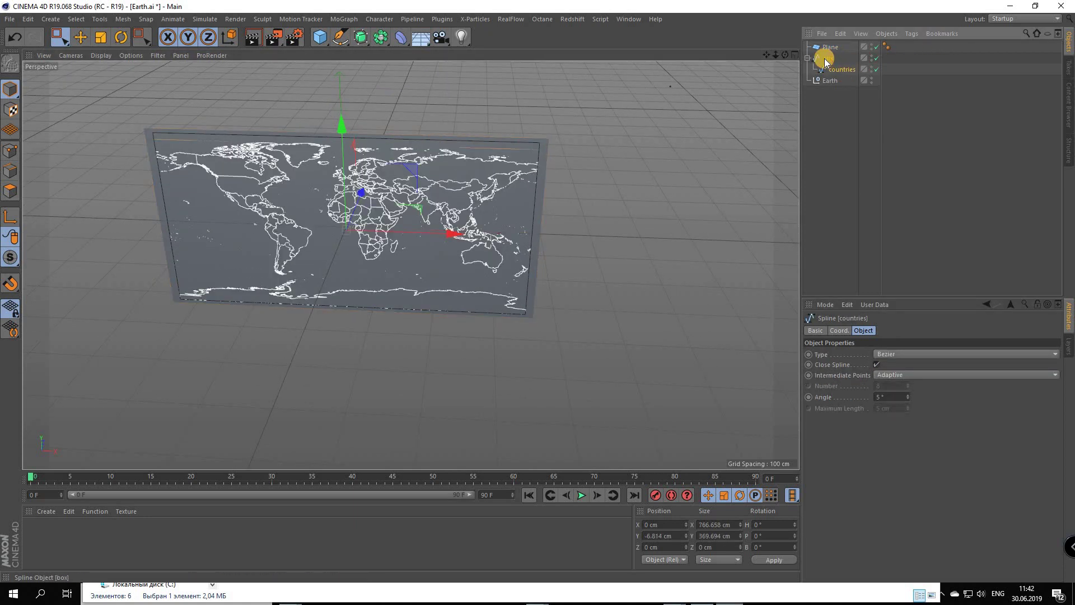
left_click(826, 58)
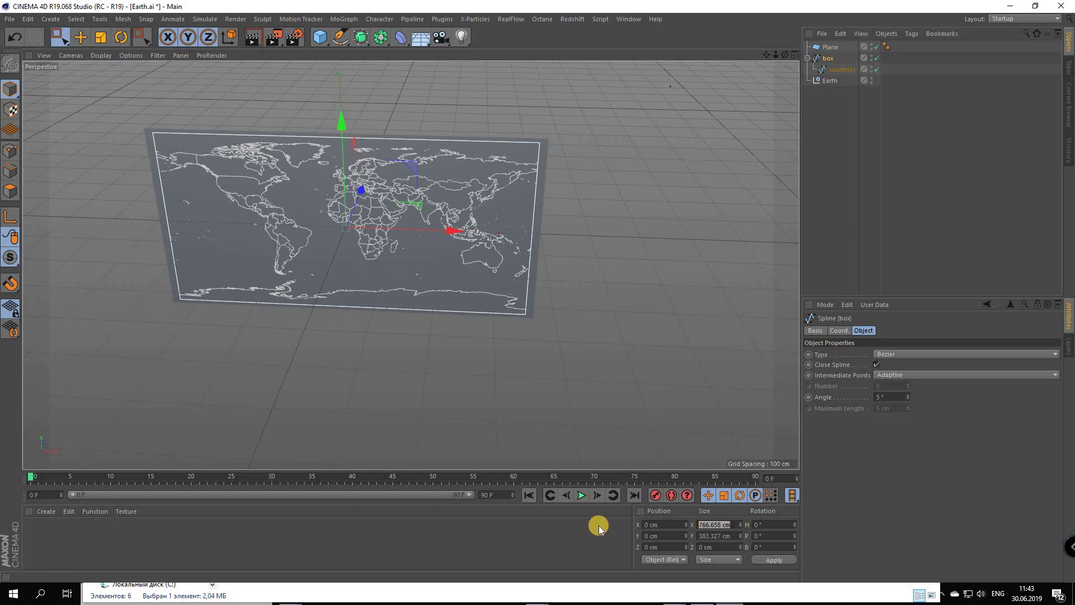
type("800")
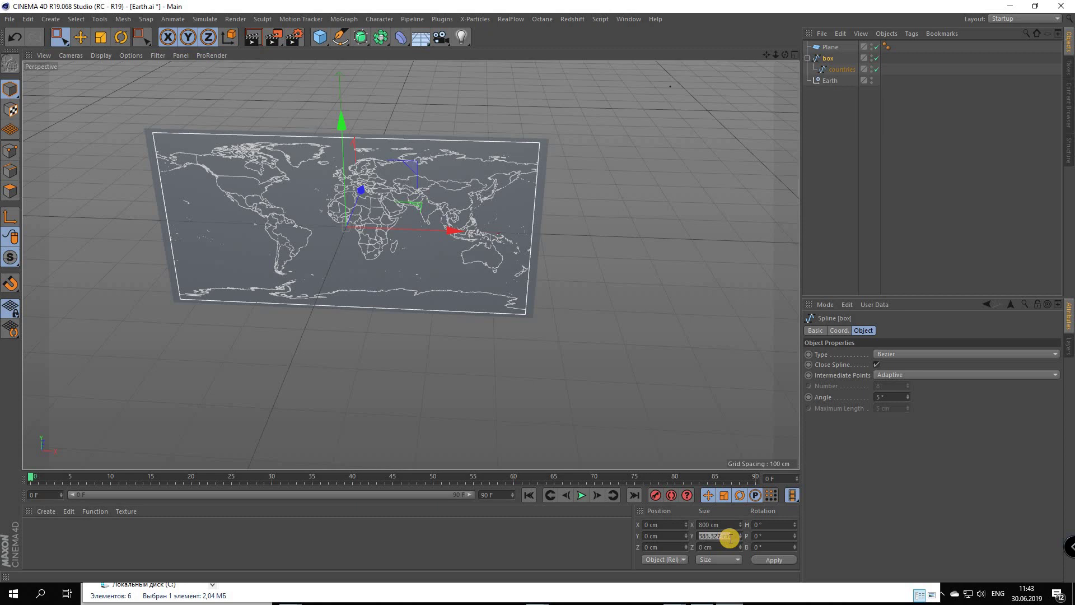
type("400")
key("Return")
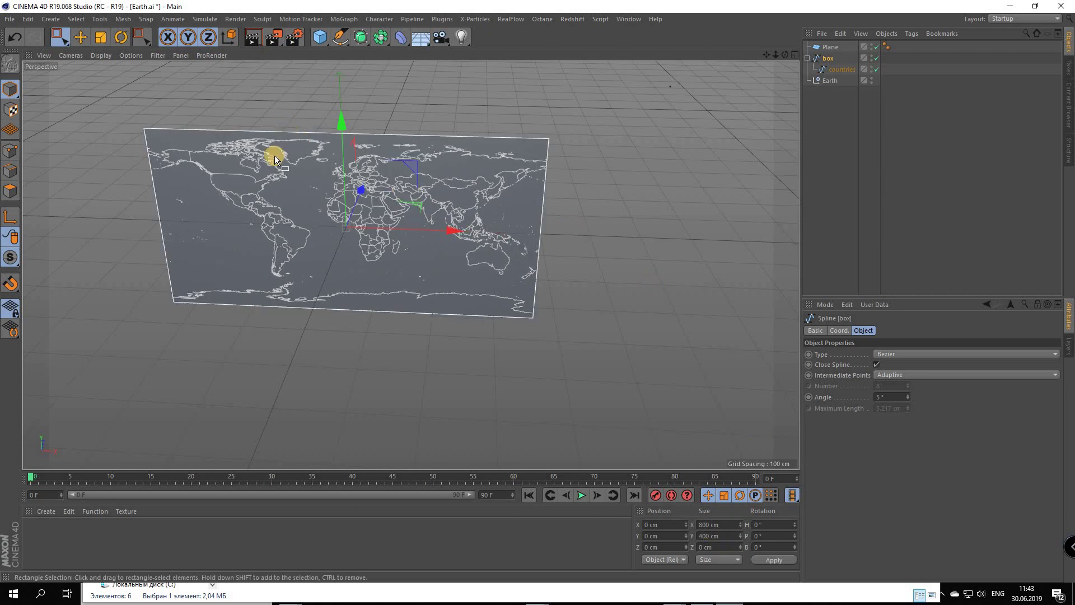
scroll(274, 143, "up", 2)
scroll(274, 143, "up", 3)
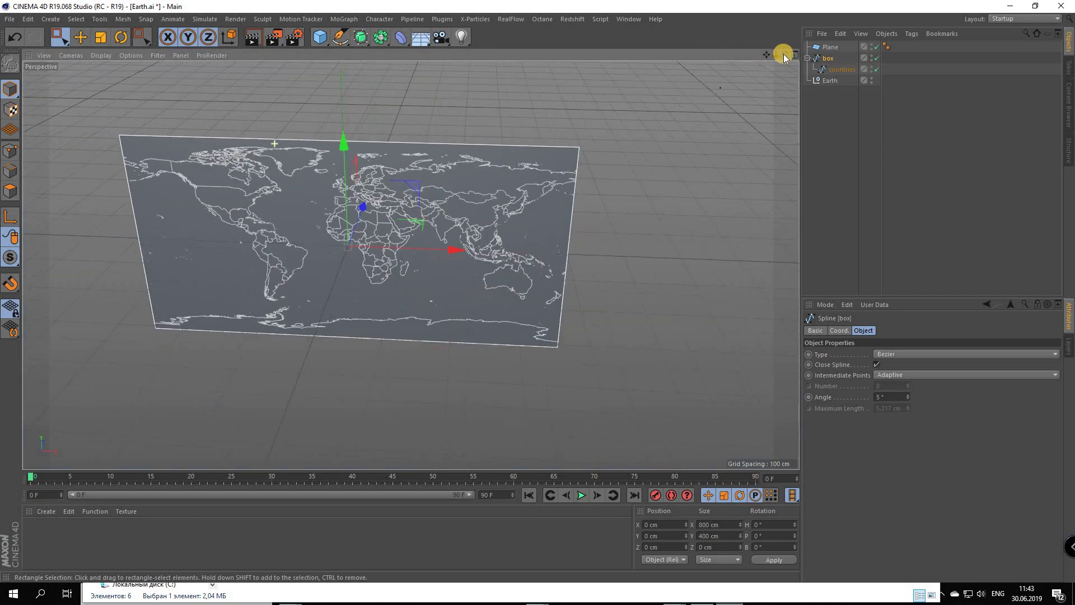
left_click(537, 290)
left_click_drag(537, 290, 566, 269, "alt")
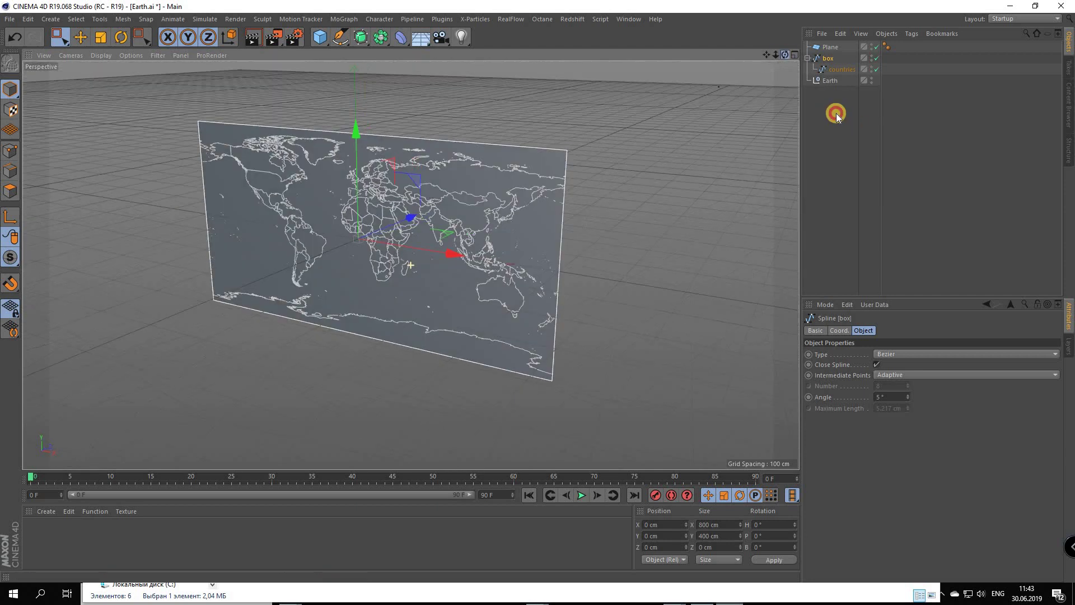
Hide the box map in the viewport and select the plane
left_click(876, 60)
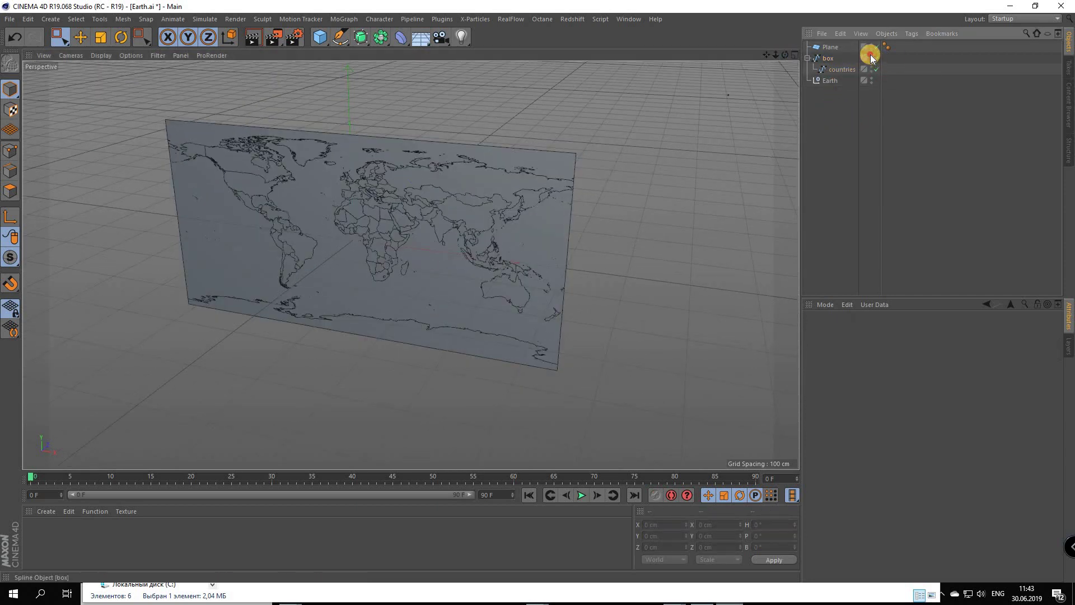
left_click(871, 56)
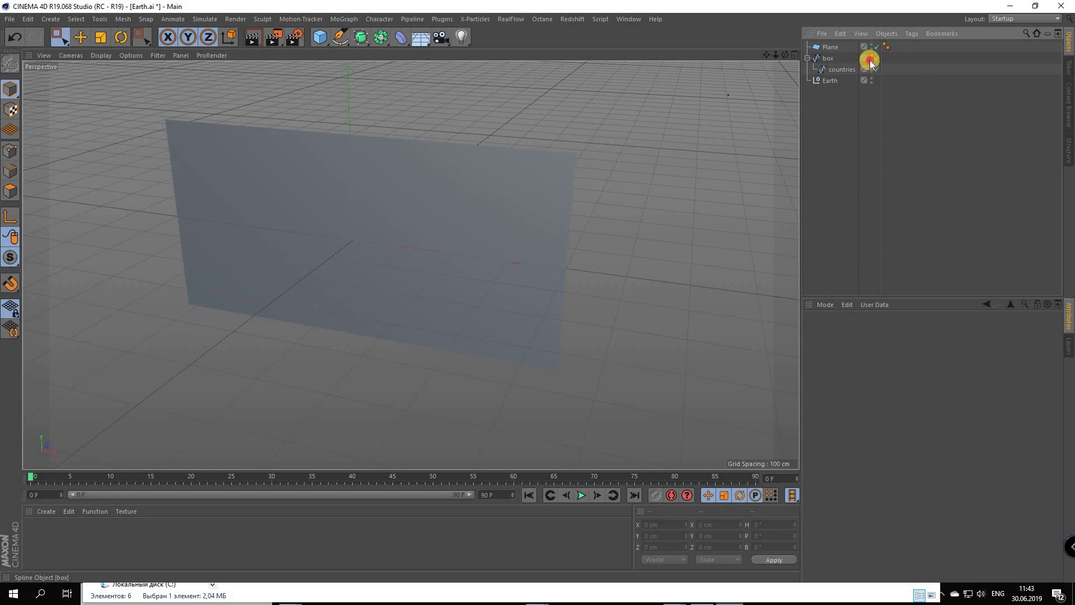
left_click(830, 47)
left_click(863, 333)
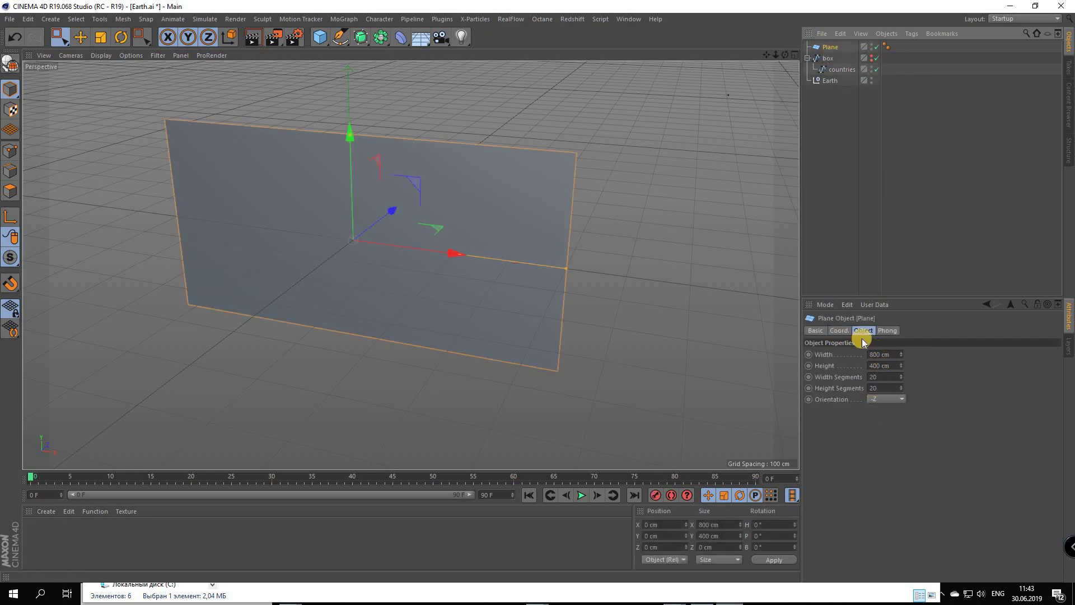
left_click(808, 381)
Give the plane 100 width segments and switch the display to Gouraud Shading (Lines)
left_click(881, 376)
type("6")
left_click(834, 395)
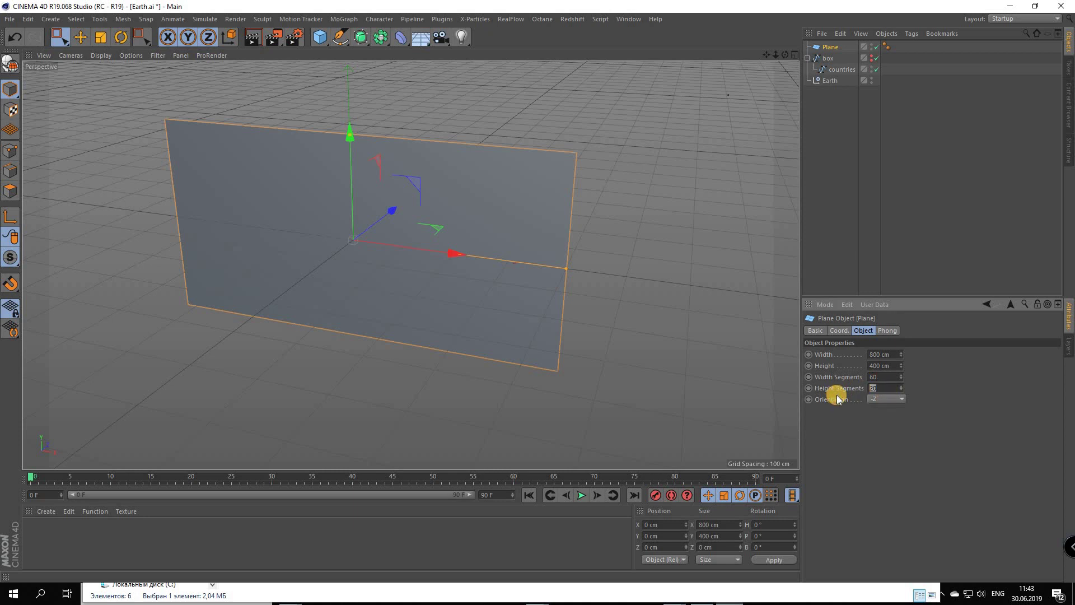
type("100")
left_click(123, 58)
left_click(168, 82)
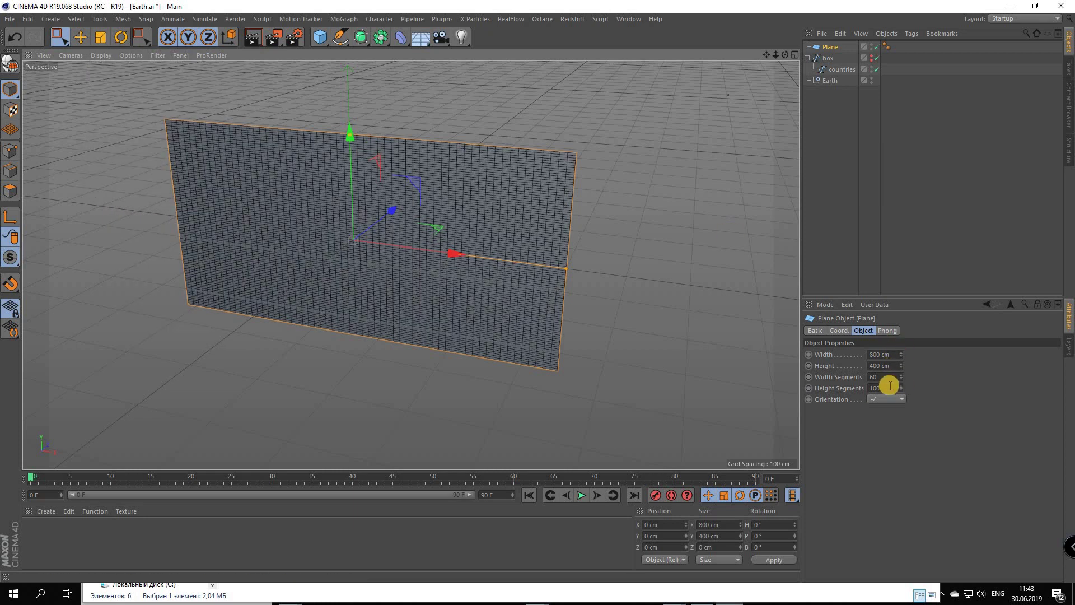
Set the plane's height segments to 60 and bring up the deformer list
left_click(873, 389)
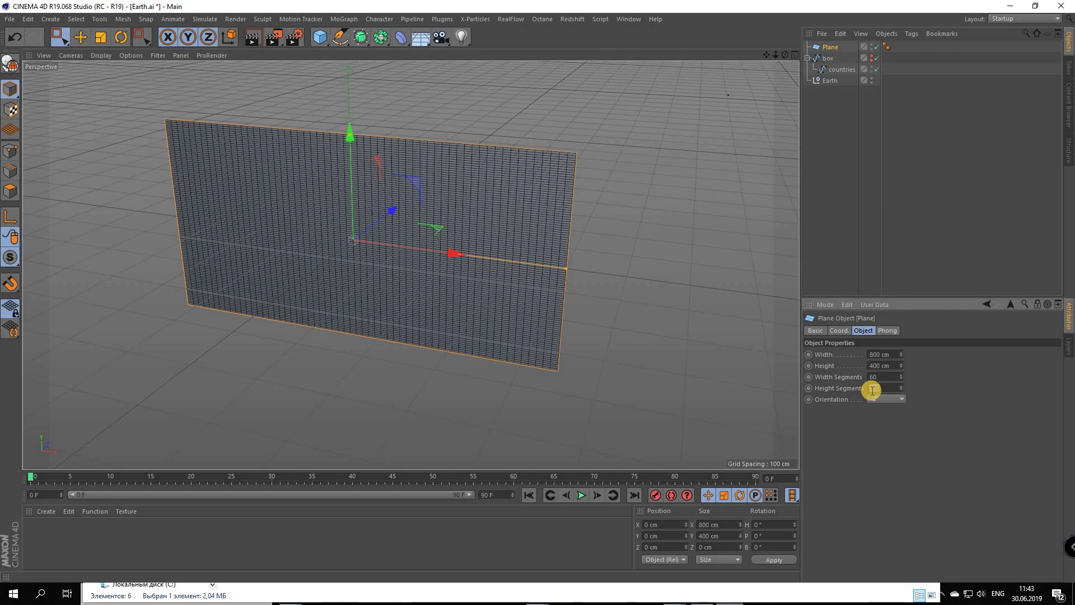
type("60")
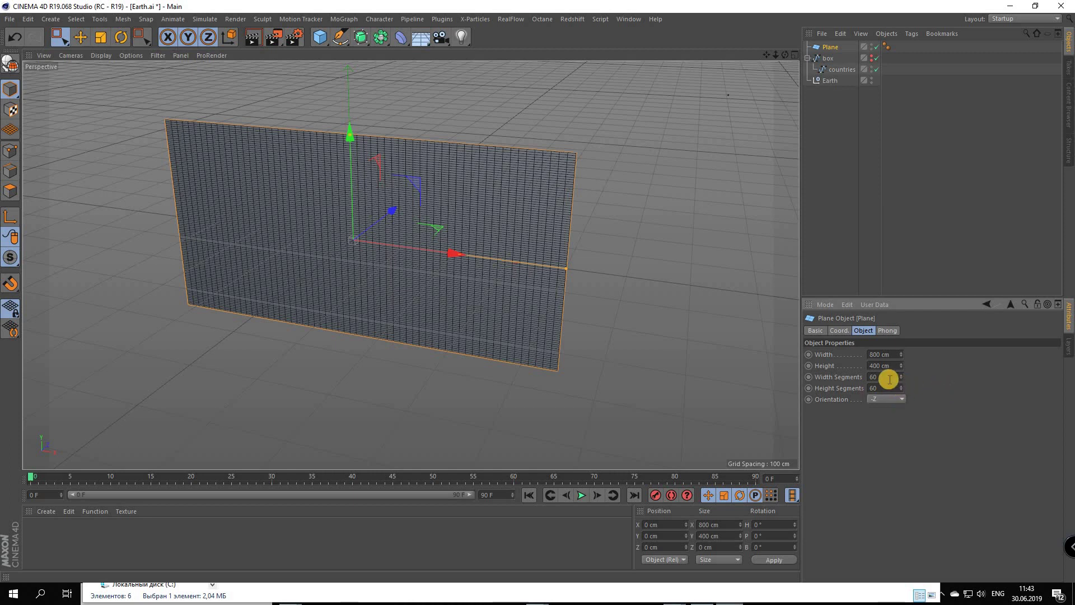
key("Return")
type("100")
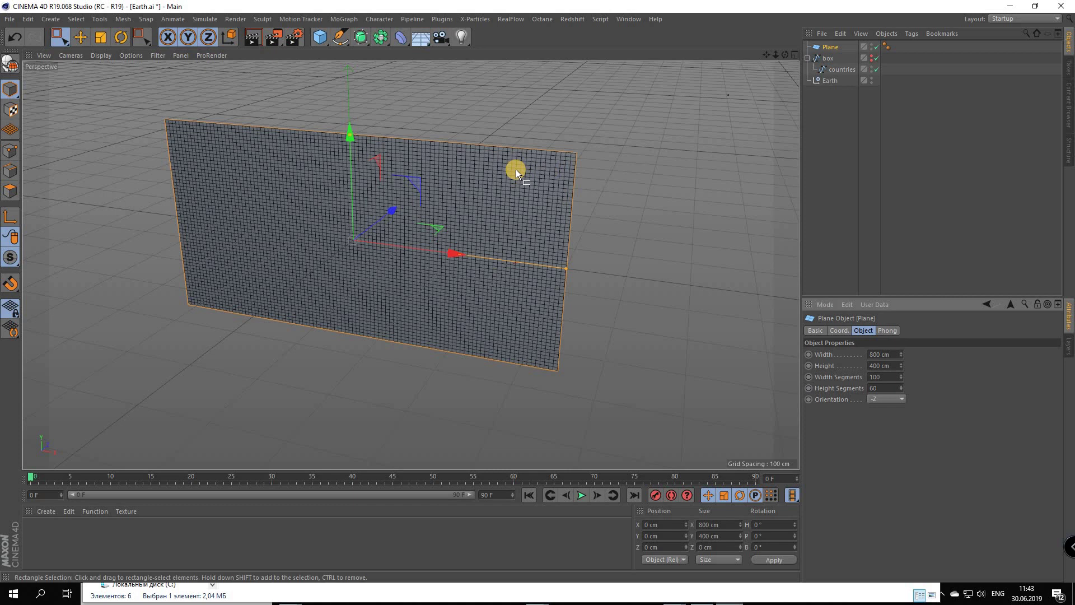
scroll(516, 169, "up", 2)
scroll(516, 169, "down", 2)
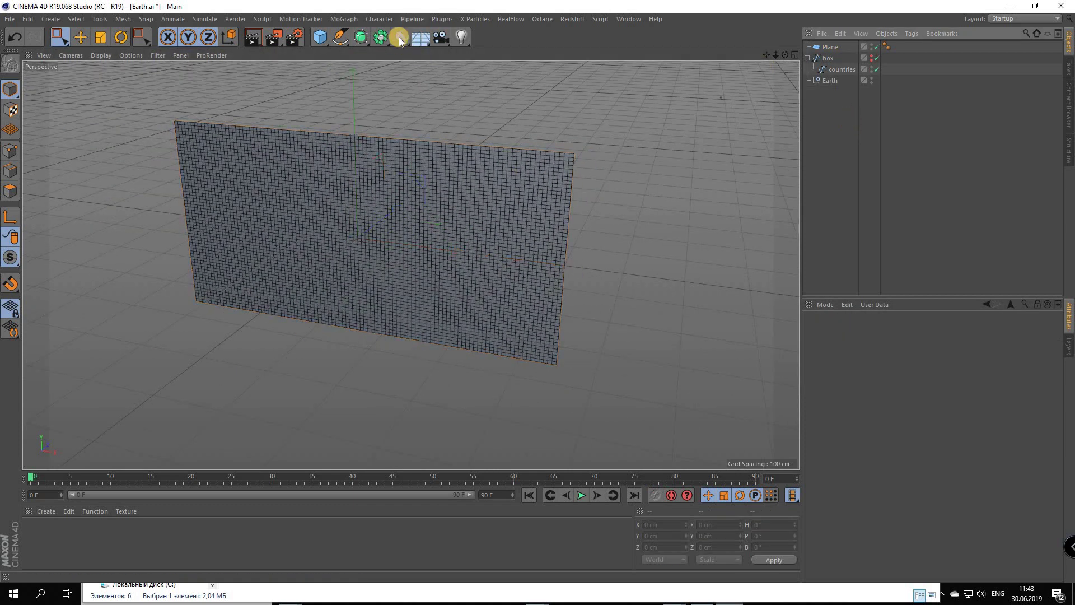
mouse_move(400, 40)
left_mouse_down()
mouse_move(603, 137)
mouse_move(832, 60)
mouse_move(829, 72)
left_mouse_up()
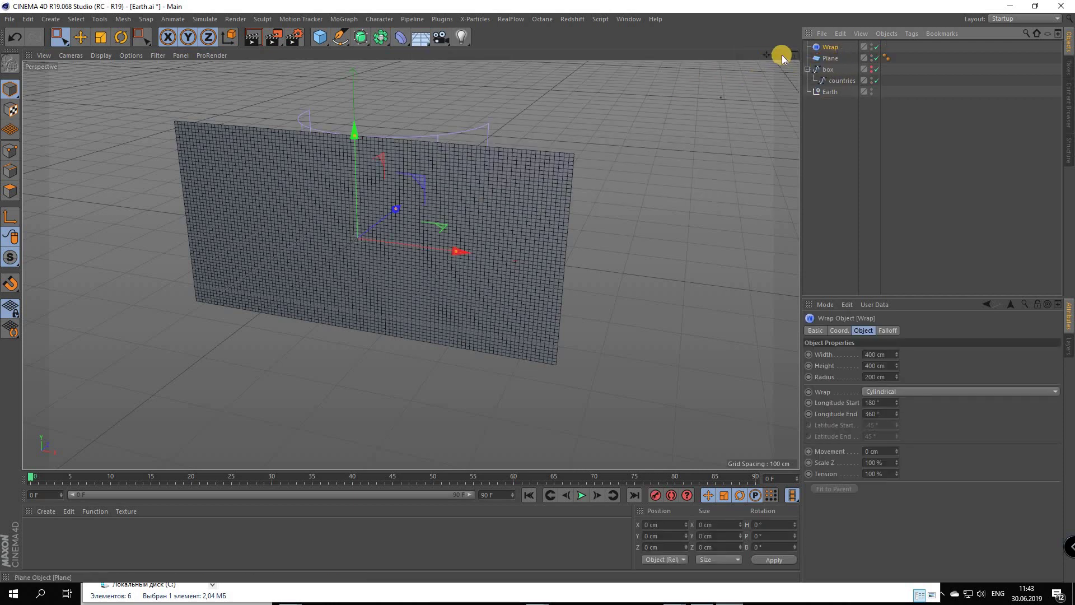
Select the plane and set its Z position to -200 cm
mouse_move(537, 290)
left_mouse_down("alt")
mouse_move(359, 193)
mouse_move(447, 209)
left_mouse_up("alt")
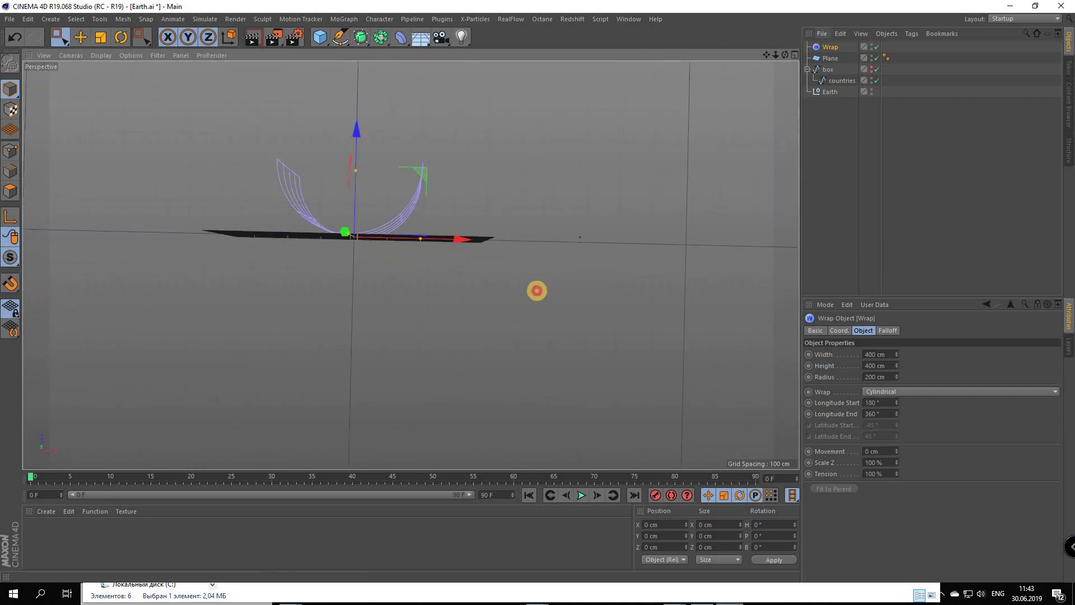
left_click_drag(536, 290, 538, 288, "alt")
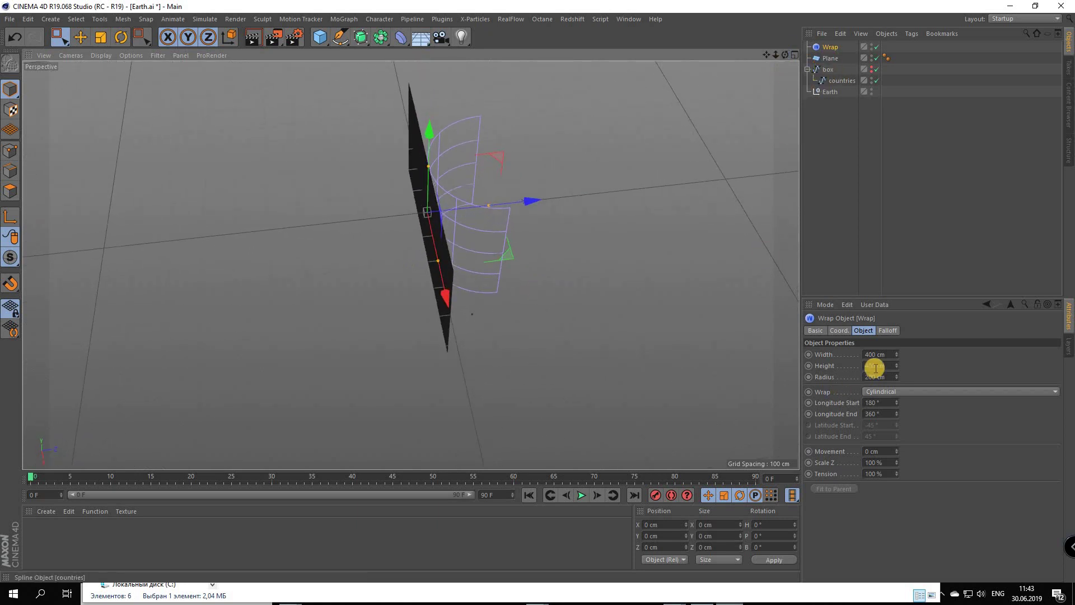
key("Down")
left_click(839, 330)
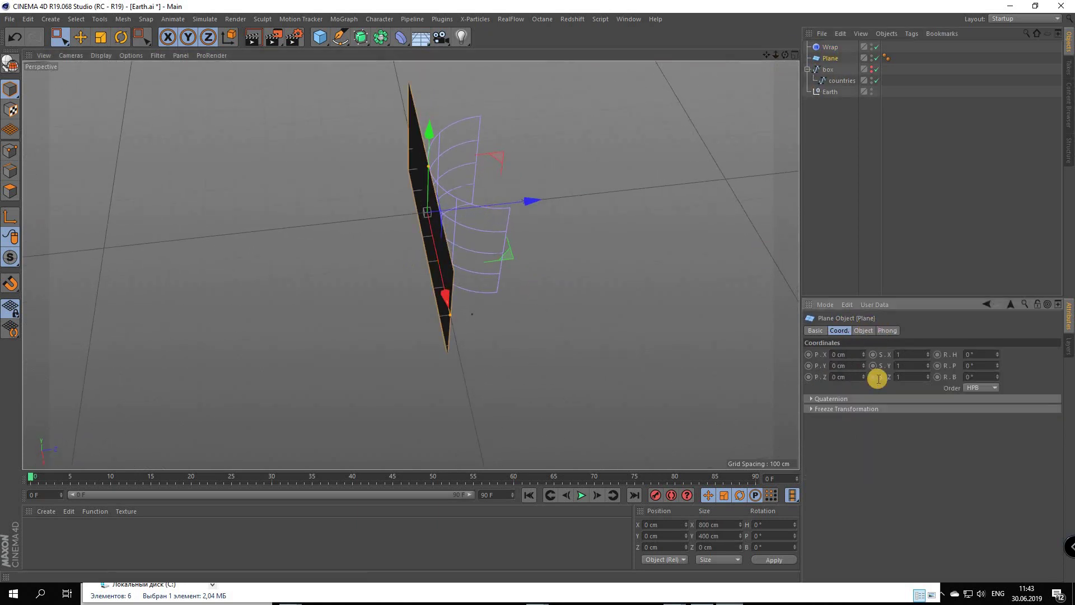
left_click(861, 330)
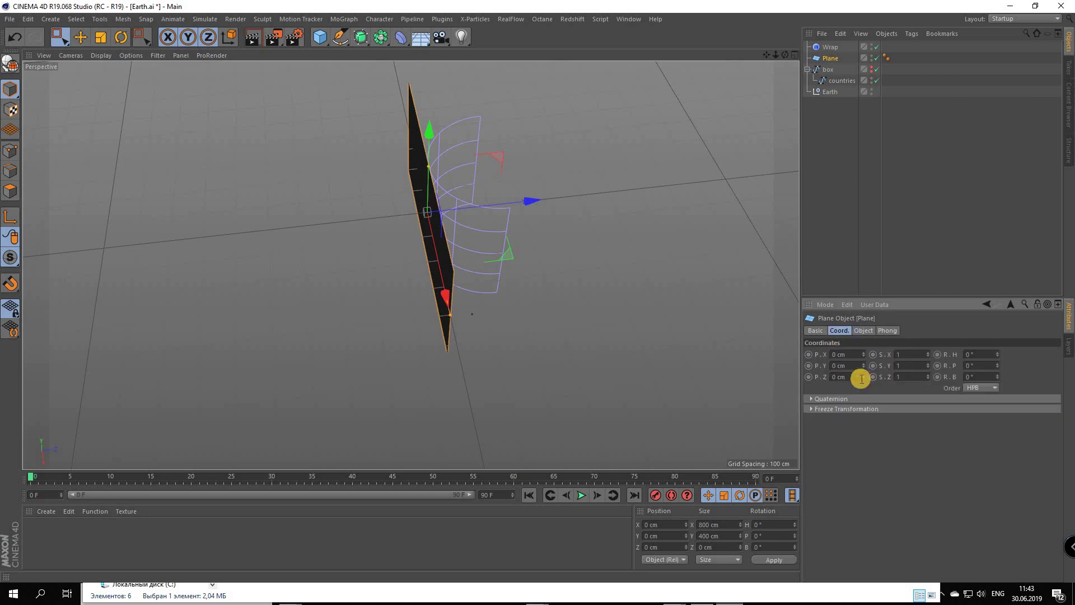
left_click_drag(861, 379, 747, 364)
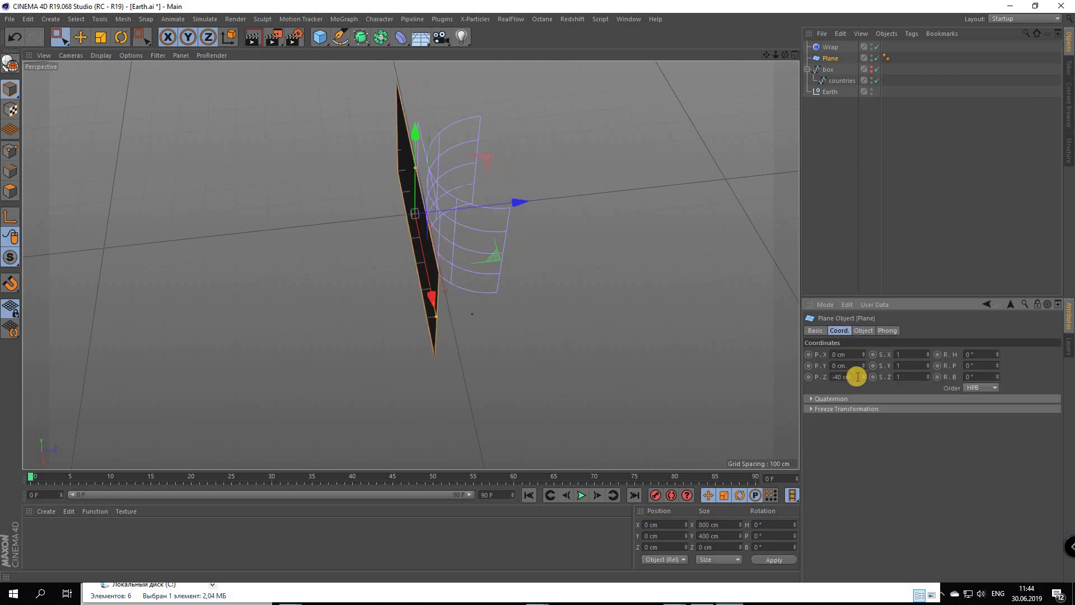
key("BackSpace")
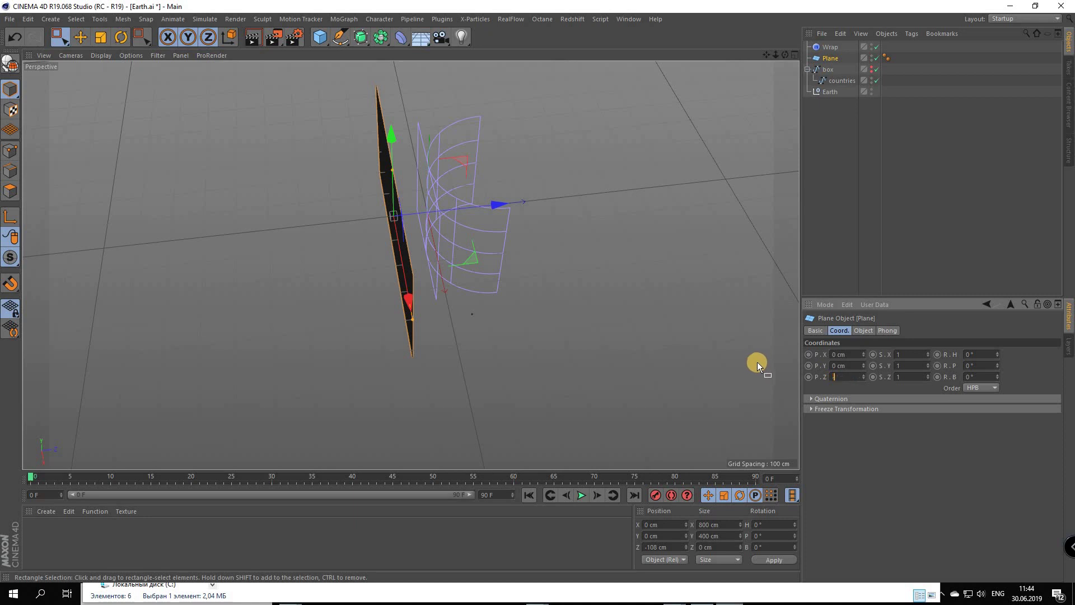
type("-200")
key("Return")
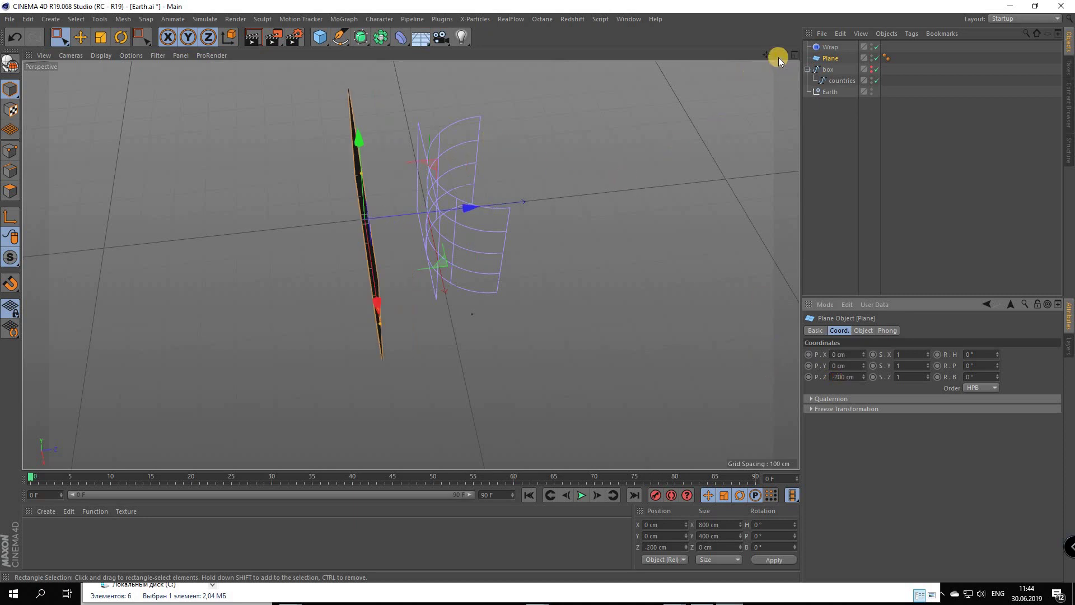
Orbit around the plane and wrap cage, then select the Wrap deformer
left_click(537, 290)
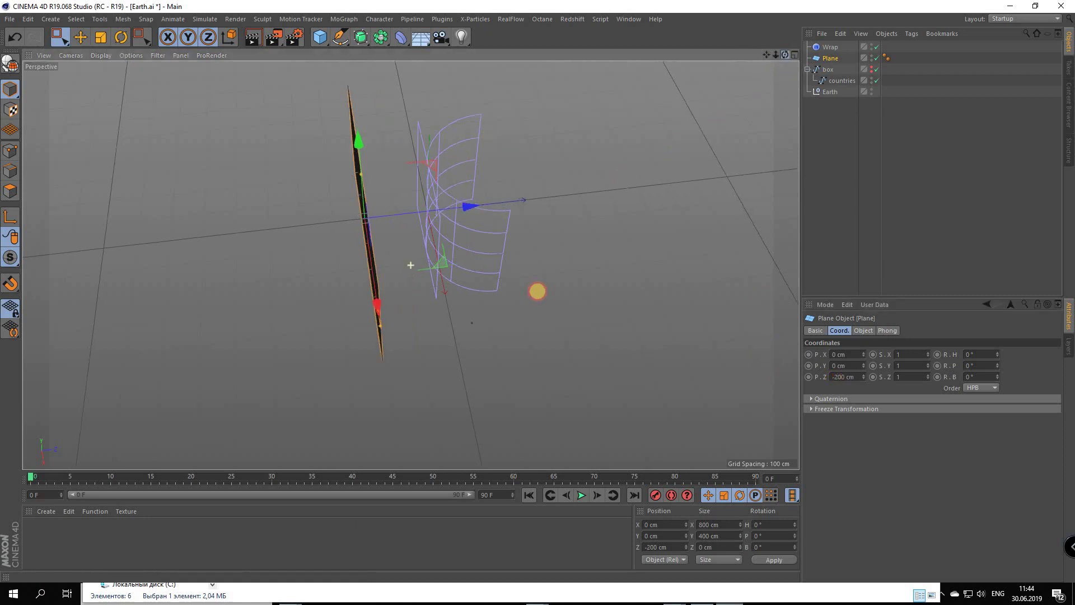
left_click_drag(537, 291, 831, 42, "alt")
left_click(830, 47)
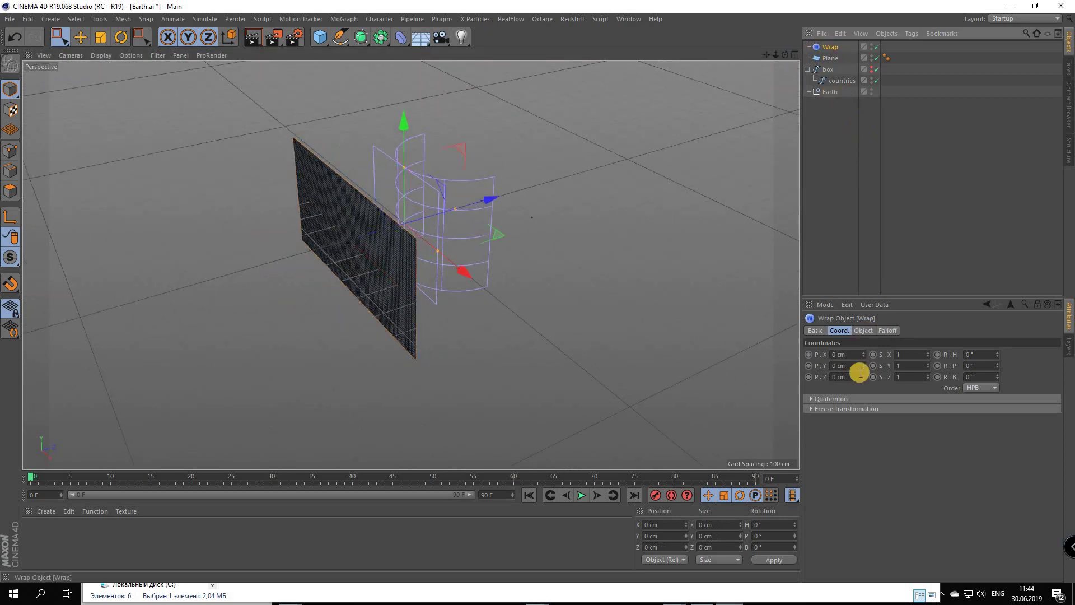
left_click(846, 377)
type("-200")
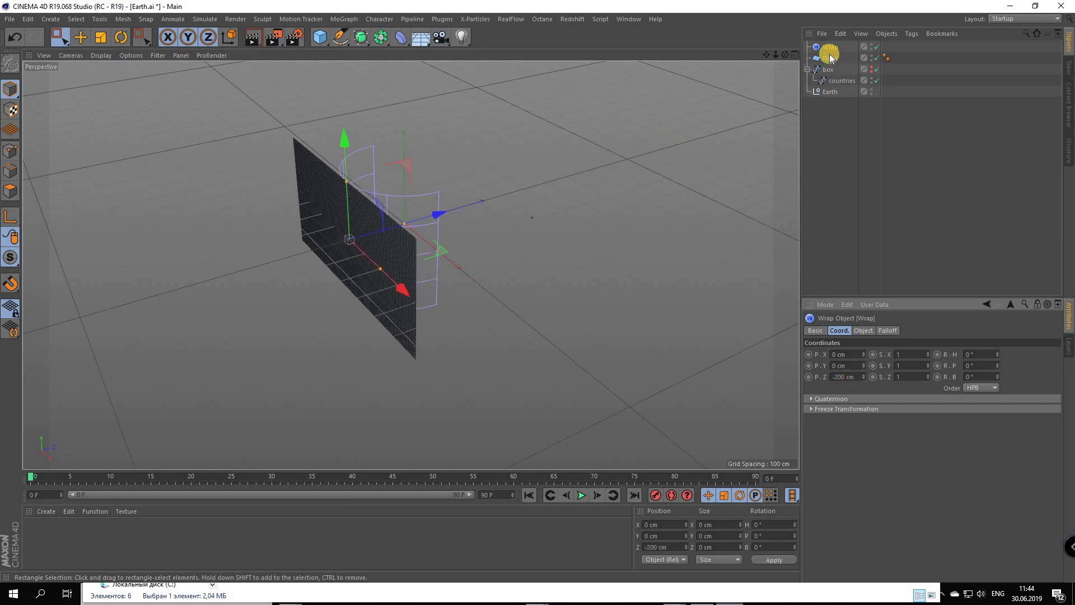
Parent the Wrap deformer under the plane and set its shape to Spherical
left_click_drag(831, 76, 834, 59)
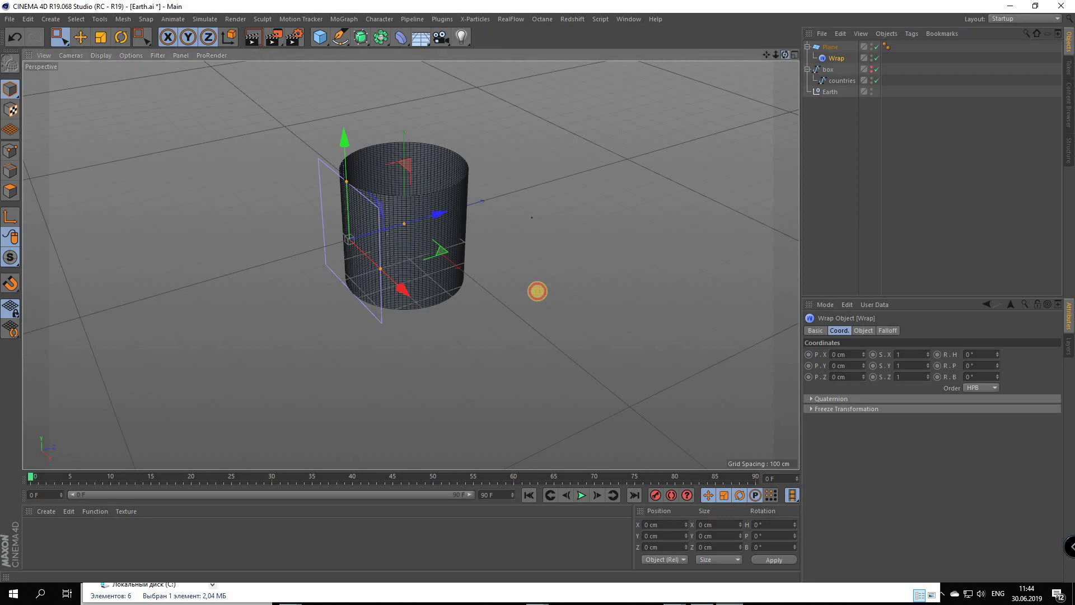
left_click_drag(537, 291, 565, 280, "alt")
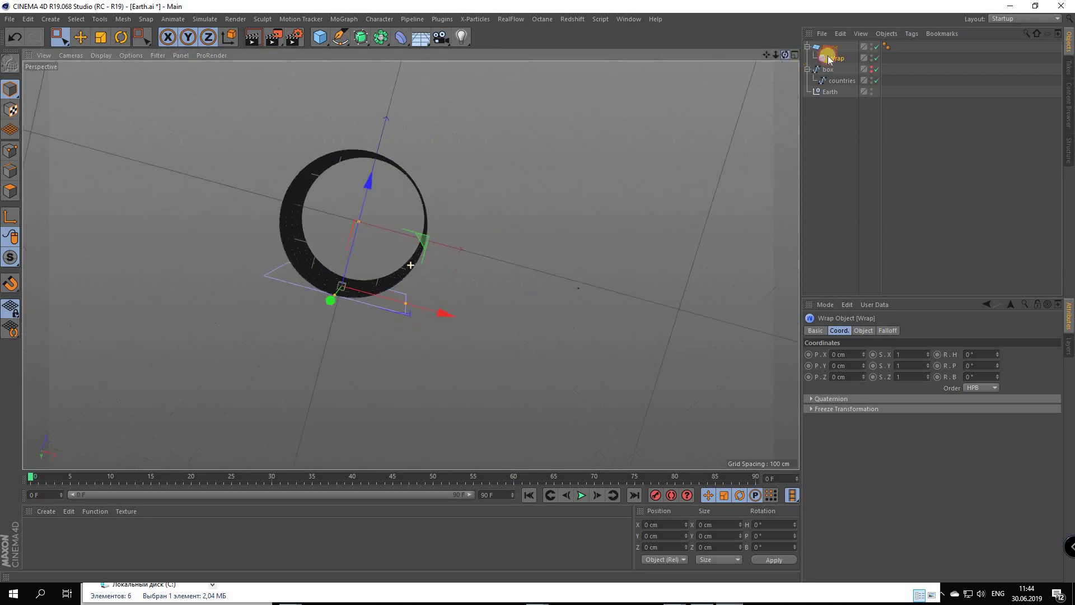
left_click(865, 330)
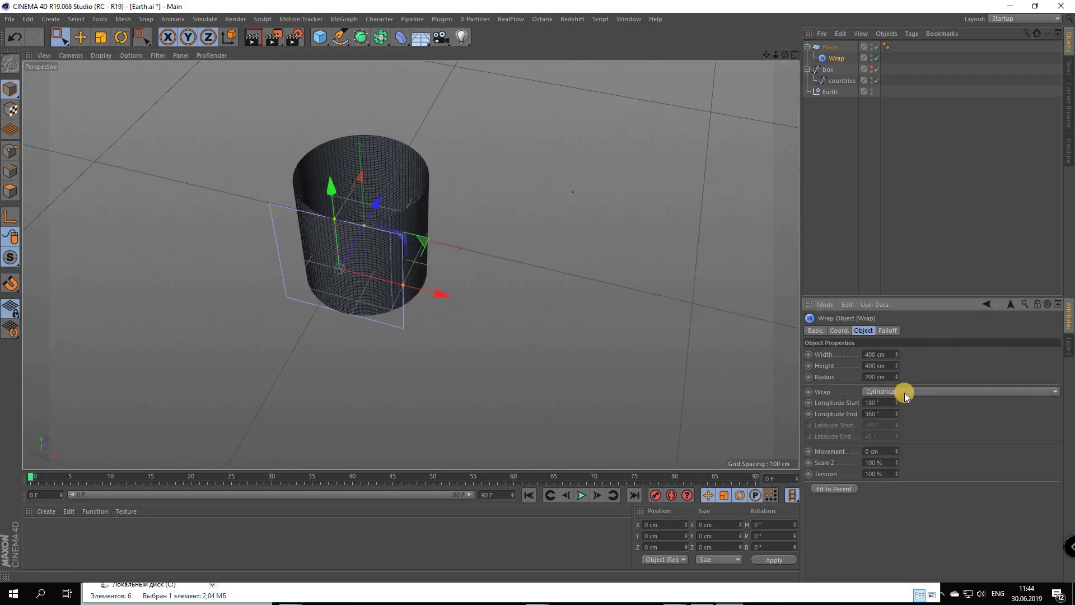
left_click(904, 393)
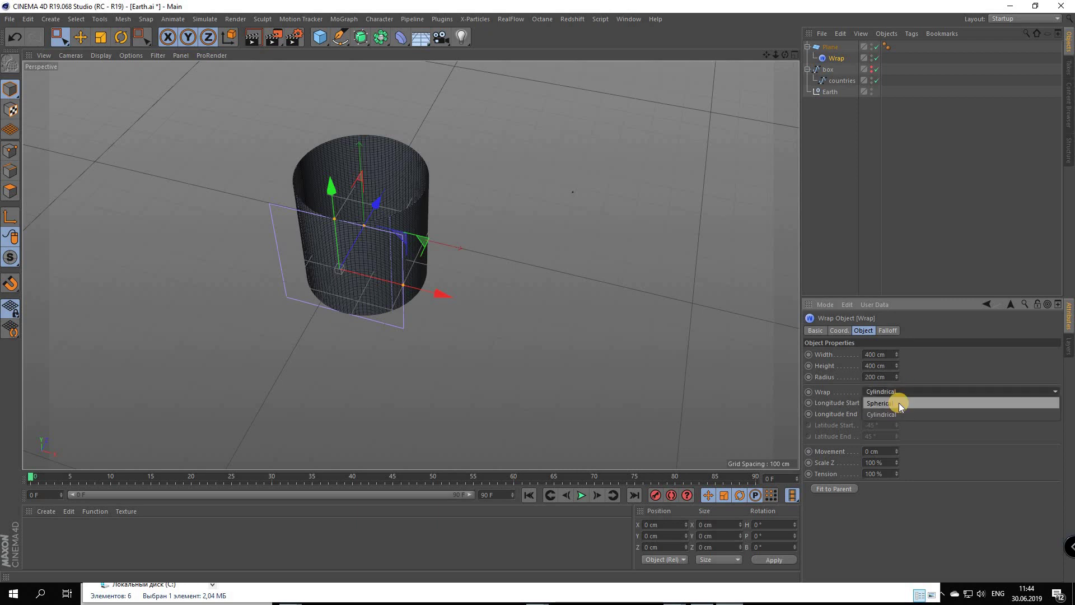
left_click(890, 402)
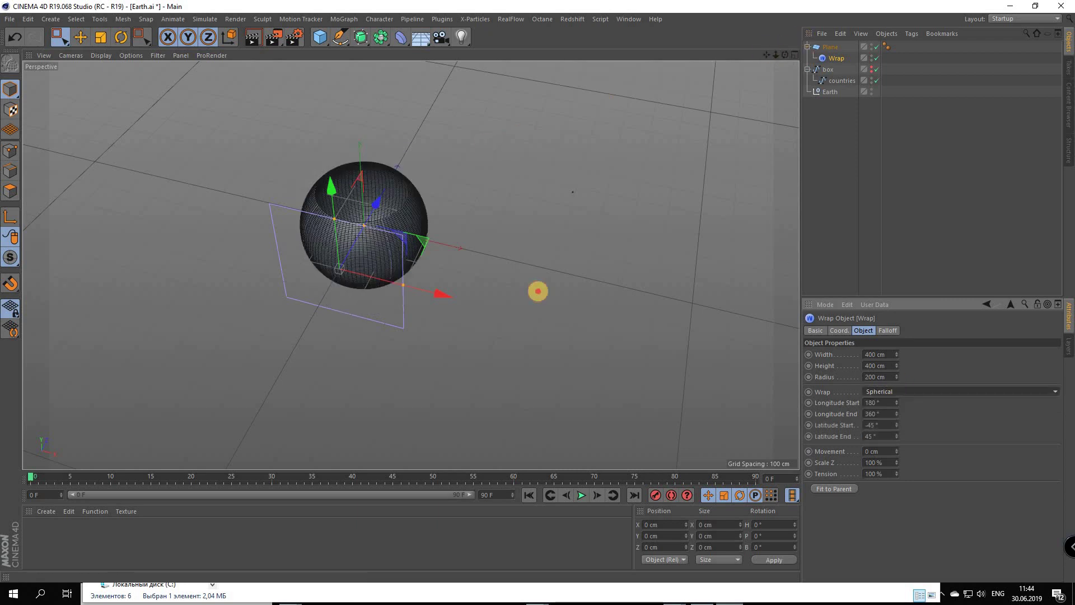
Set the Wrap's latitude range from -90° to 90° to close the globe
left_click_drag(301, 180, 252, 217, "alt")
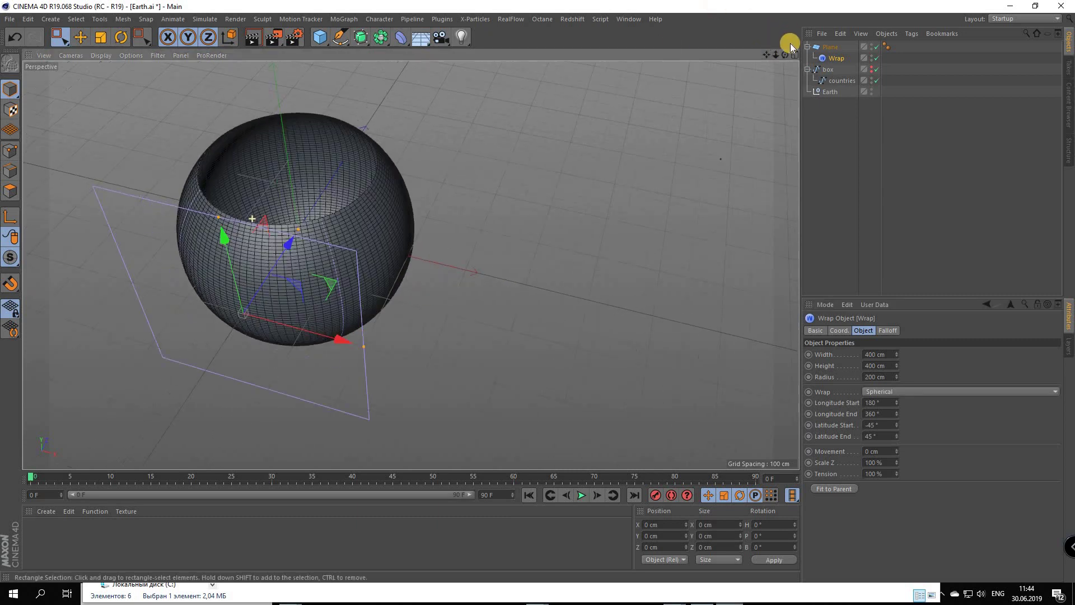
right_click_drag(499, 135, 787, 55, "alt")
left_click_drag(537, 290, 885, 434, "alt")
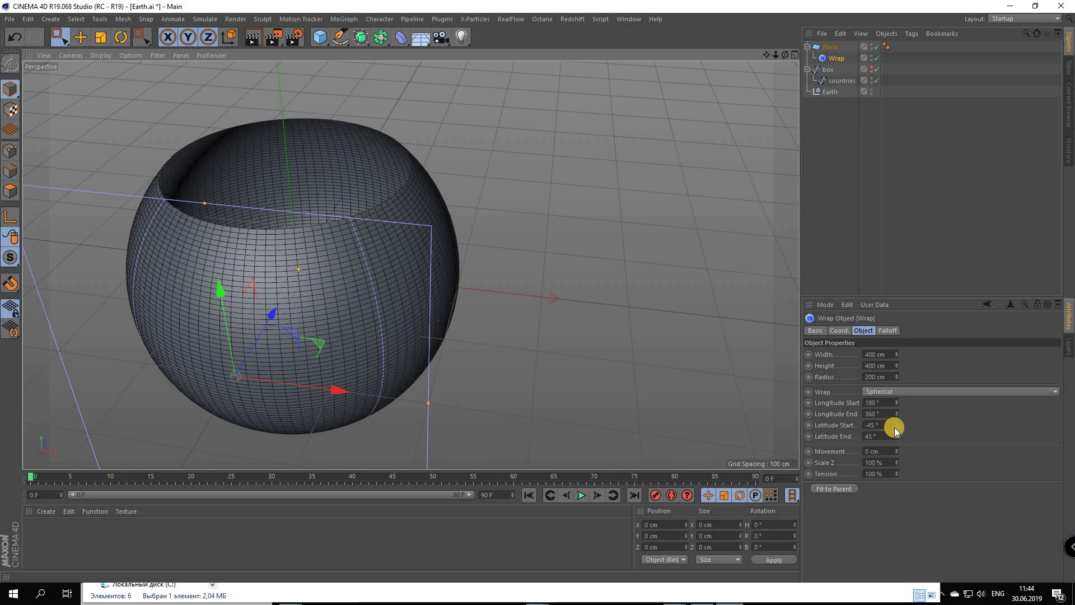
left_click(817, 440)
type("-5")
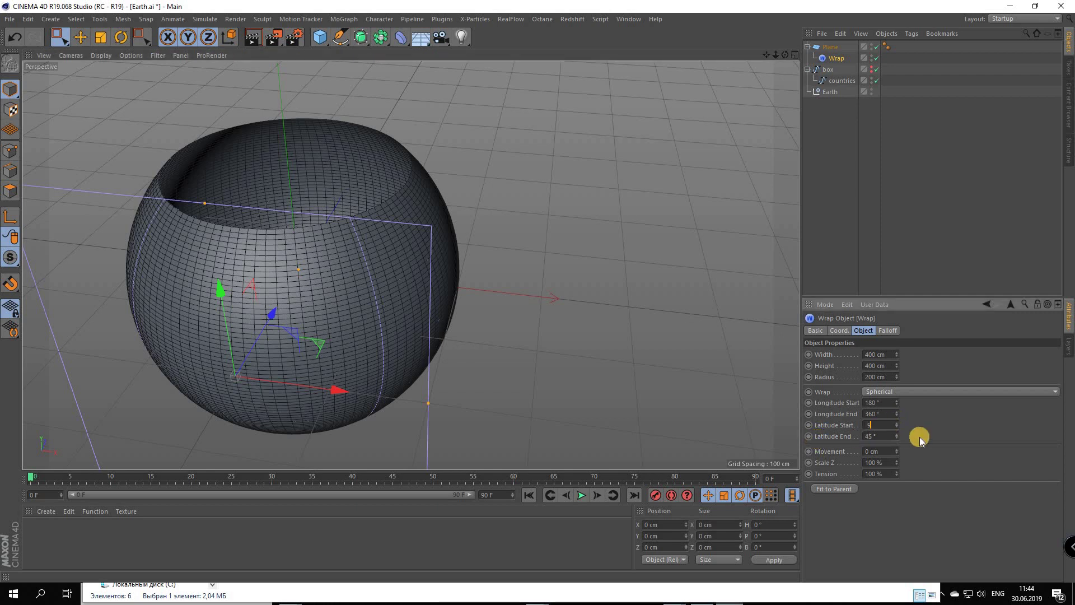
type("0")
key("Return")
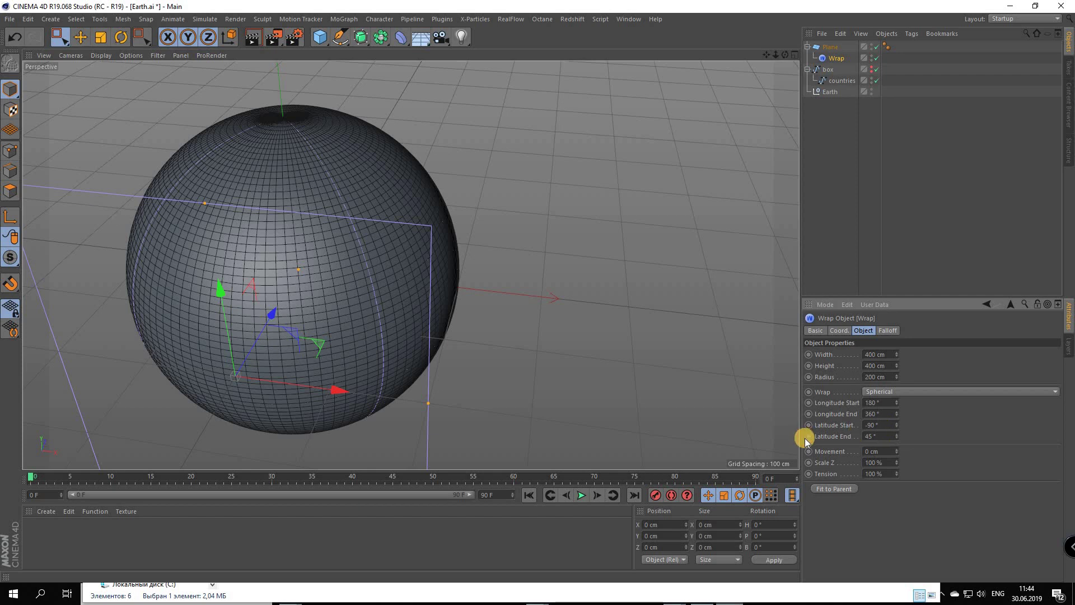
key("Tab")
type("90")
key("Return")
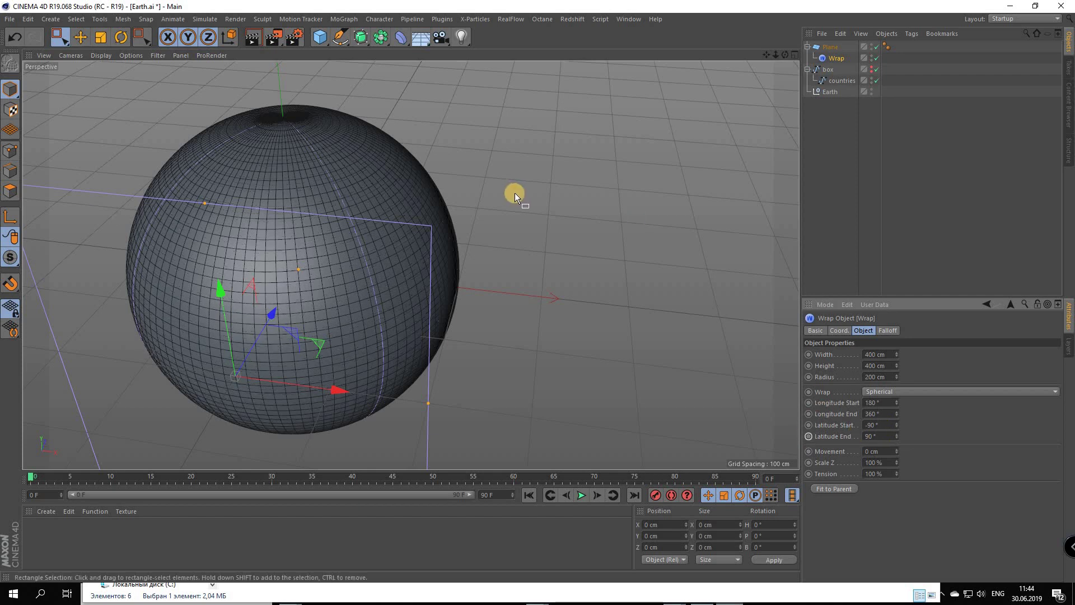
Frame the globe in a maximized Perspective view, orbit around it, and deselect everything
scroll(247, 163, "down", 2)
middle_click(247, 162)
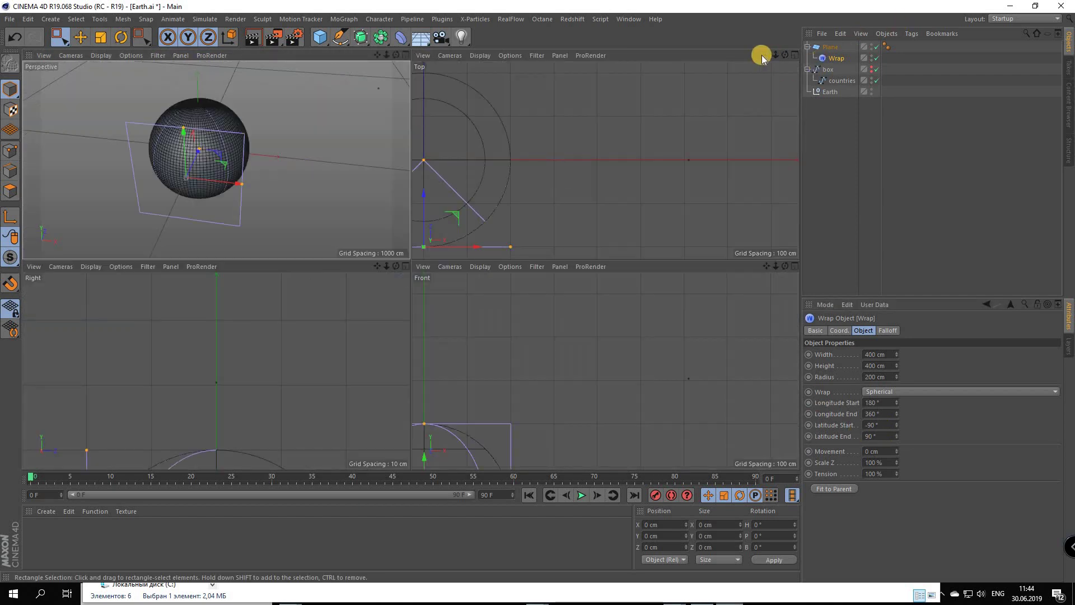
key("h")
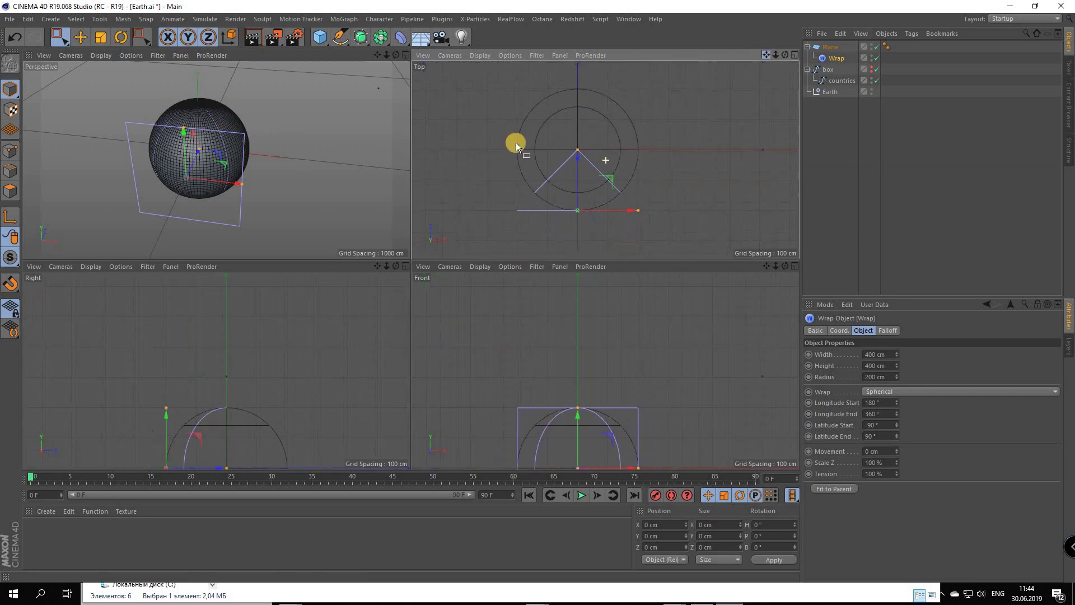
key("F1")
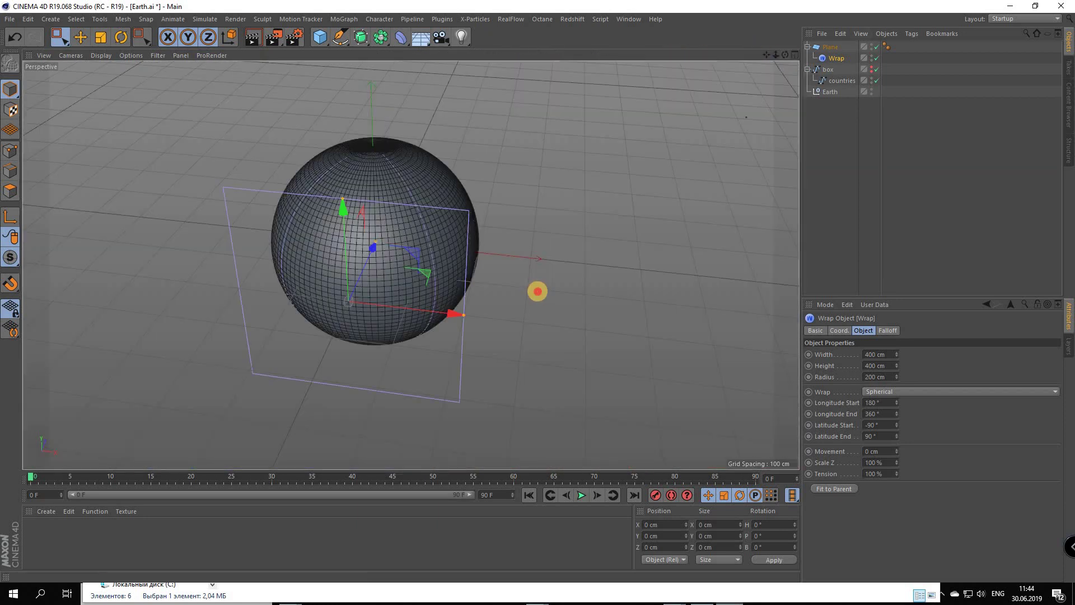
left_click_drag(537, 291, 538, 291, "alt")
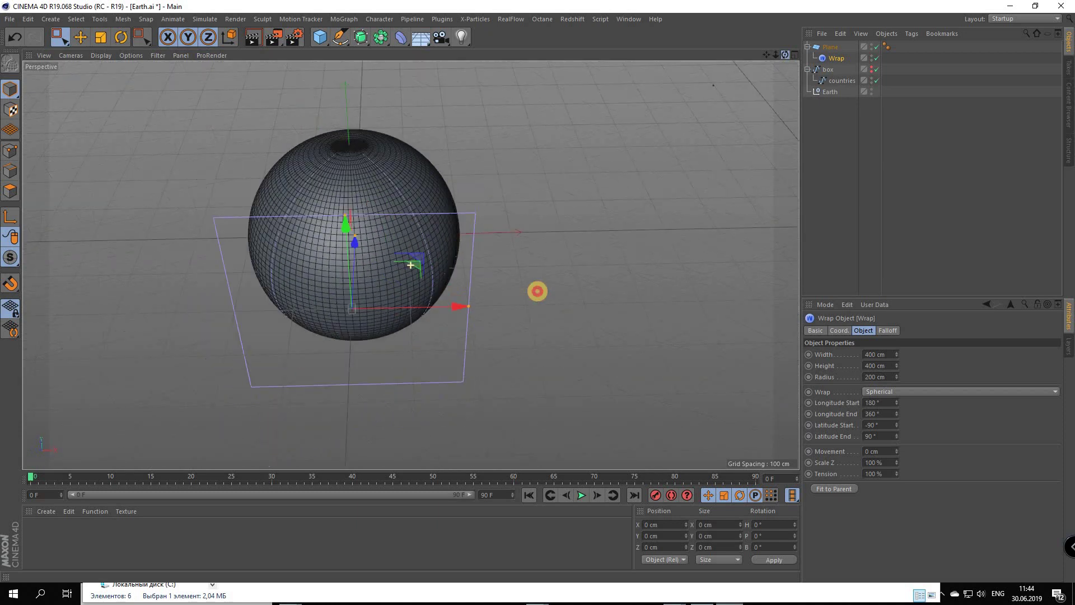
left_click(845, 129)
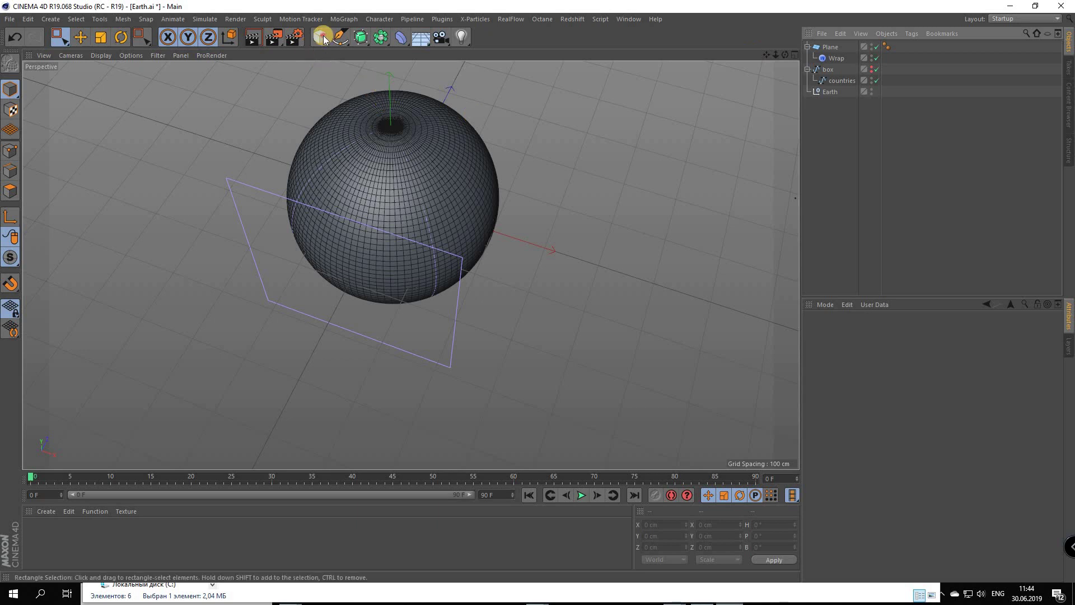
Add a null object named Earth
left_click_drag(320, 51, 817, 45)
key("Return")
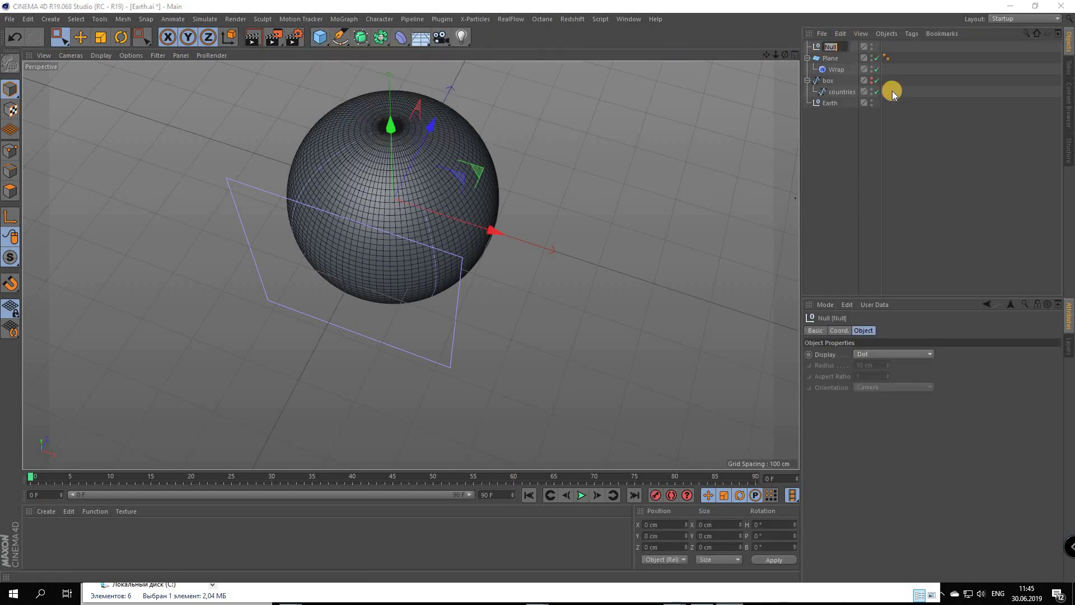
type("E")
type("ar")
type("th")
key("Return")
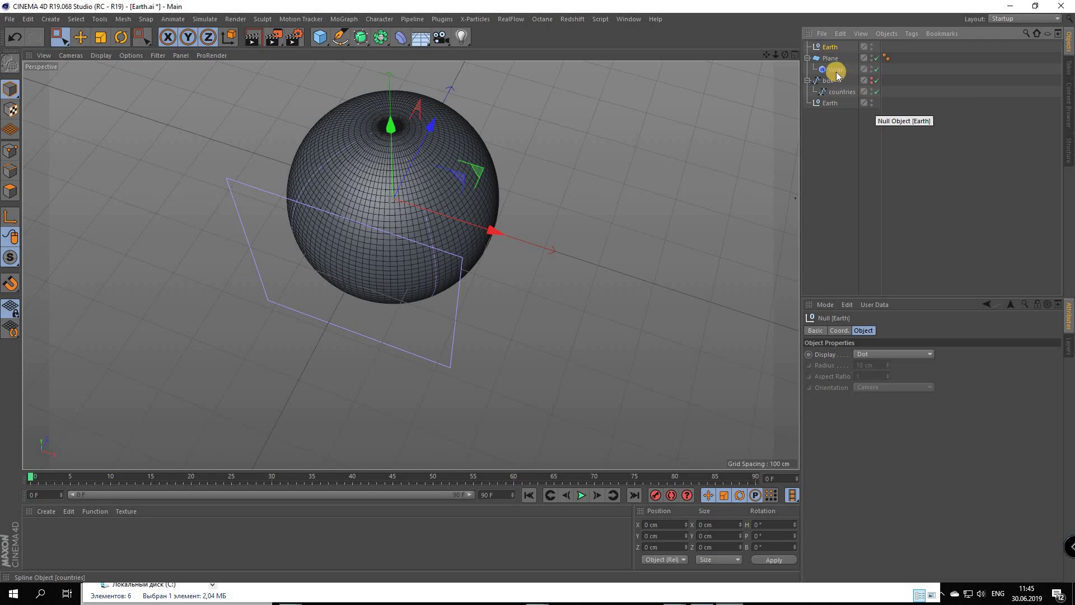
Unparent the Wrap from the plane, put the plane inside Earth, and hide it
left_click(831, 67)
mouse_move(829, 63)
left_mouse_down()
mouse_move(829, 109)
mouse_move(823, 47)
left_mouse_up()
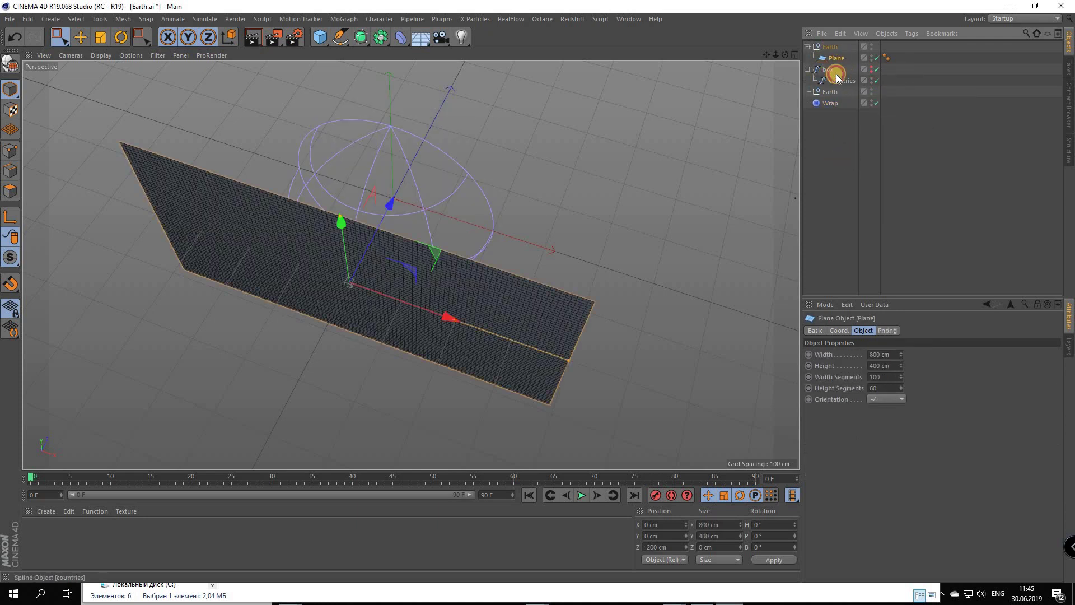
left_click(819, 71)
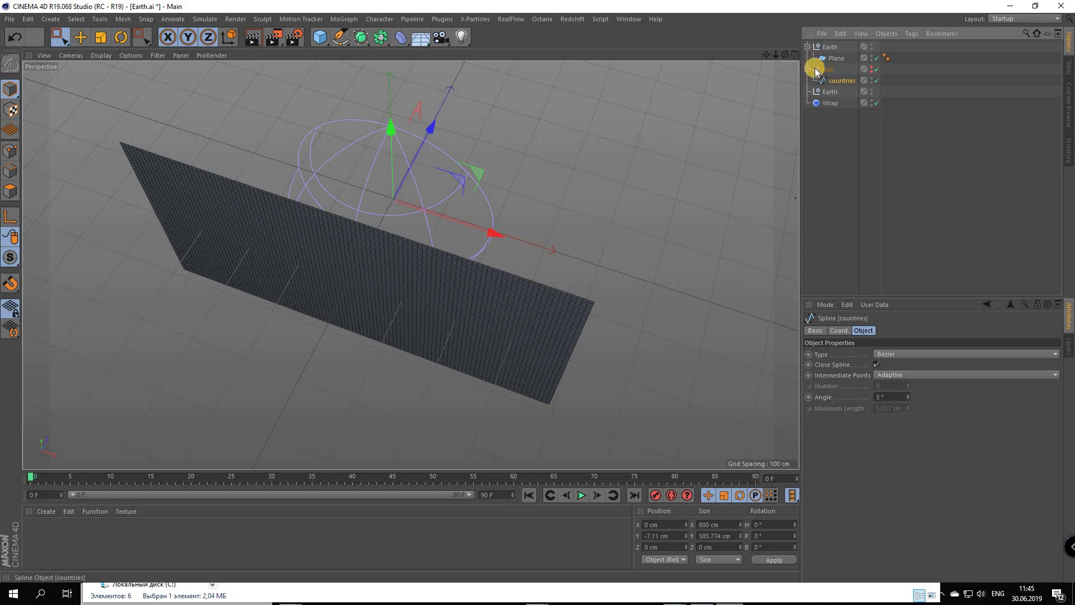
left_click(870, 56)
left_click(872, 56)
left_click(870, 101)
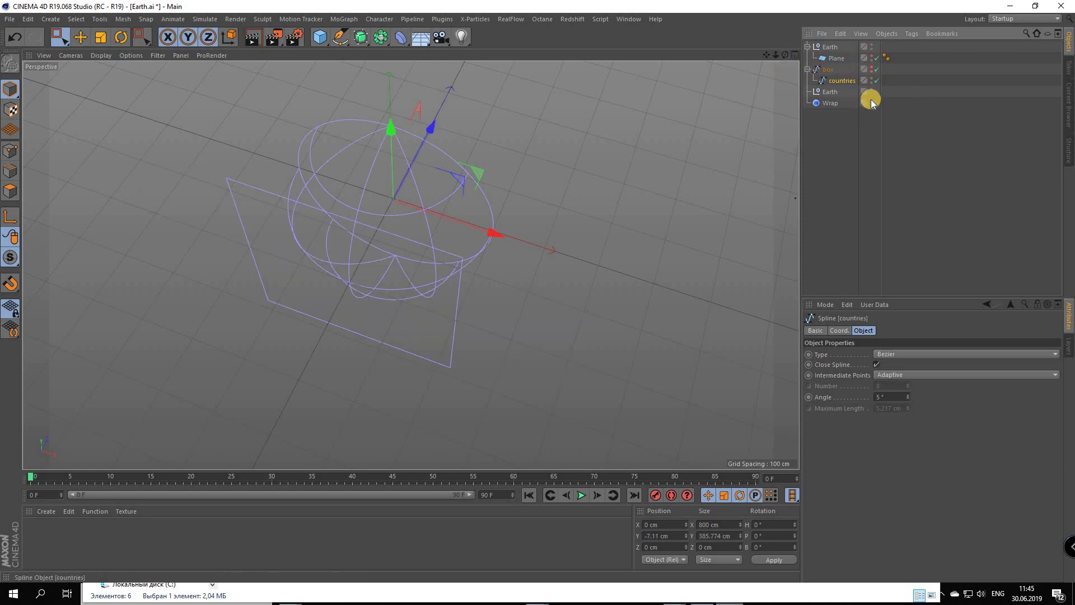
left_click(871, 69)
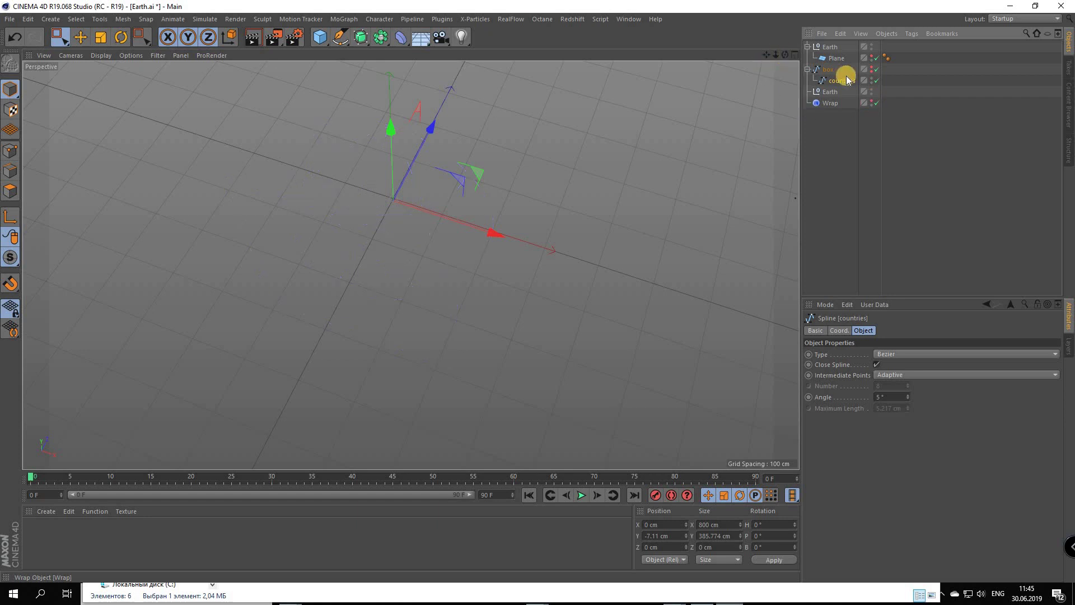
left_click(870, 69)
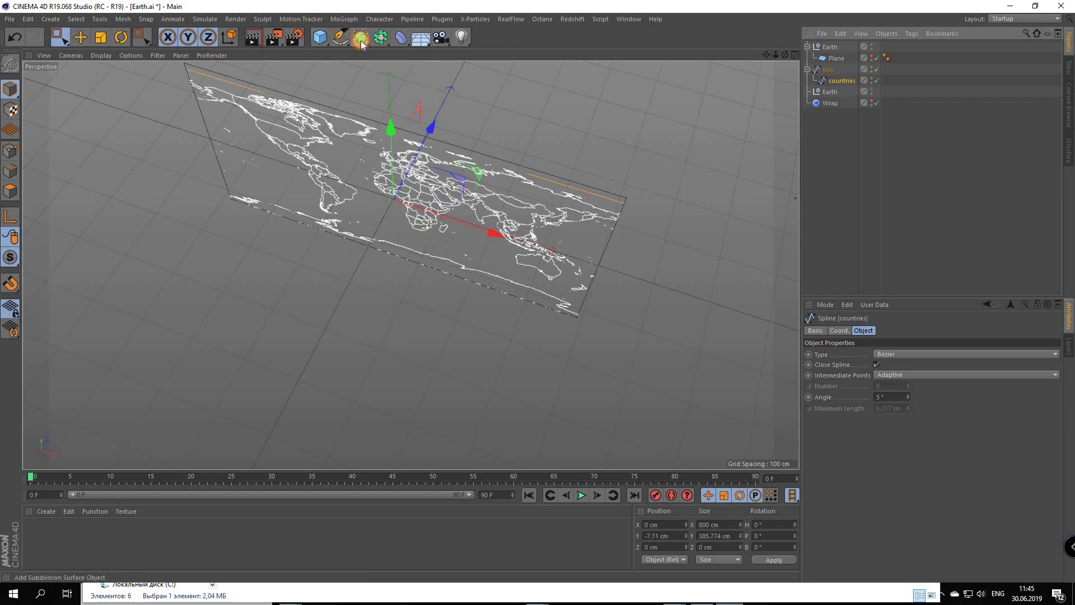
Add an Extrude generator and nest the box and countries splines inside it
mouse_move(360, 41)
left_mouse_down()
mouse_move(404, 75)
mouse_move(835, 48)
left_mouse_up()
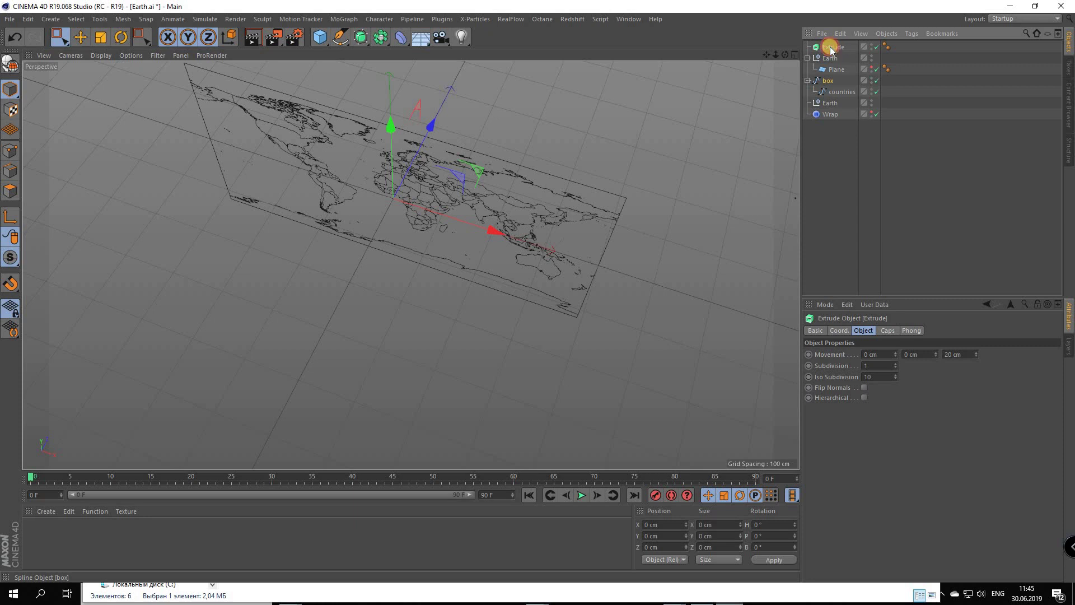
left_click(832, 69)
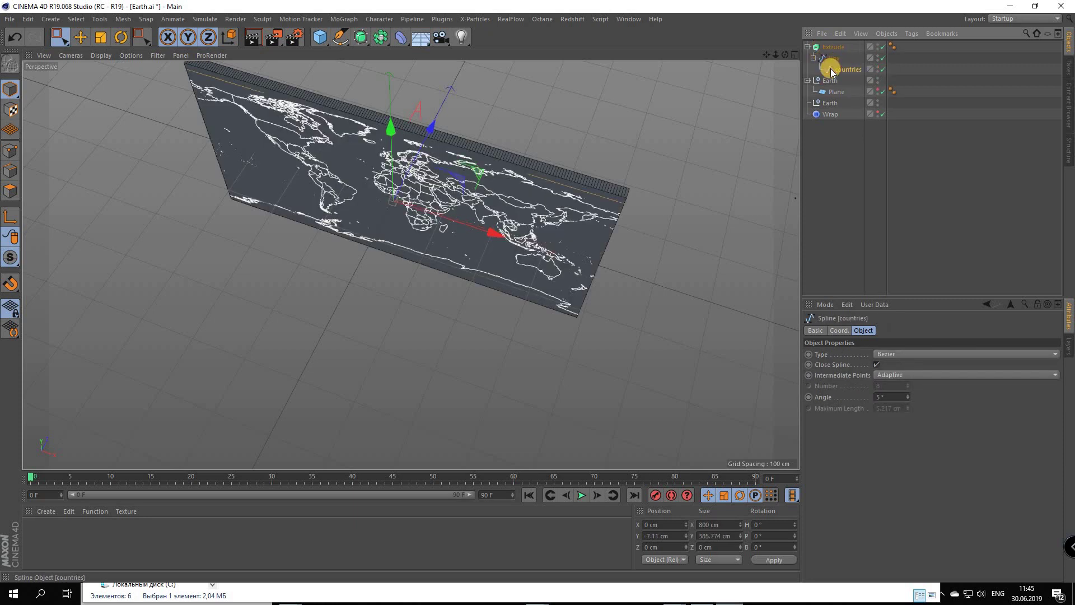
left_click_drag(828, 72, 835, 53)
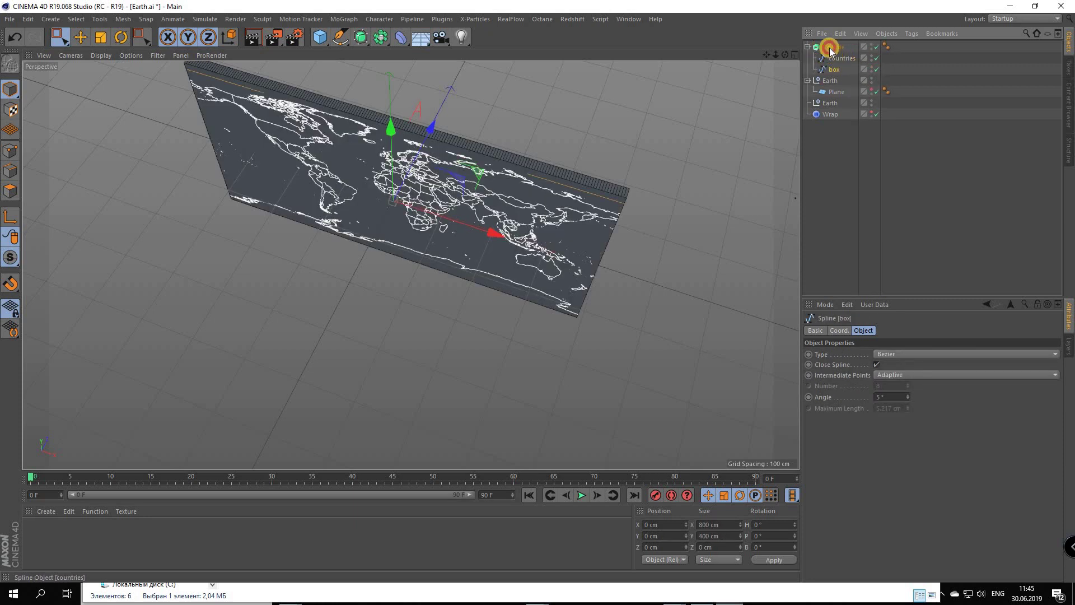
left_click(463, 162)
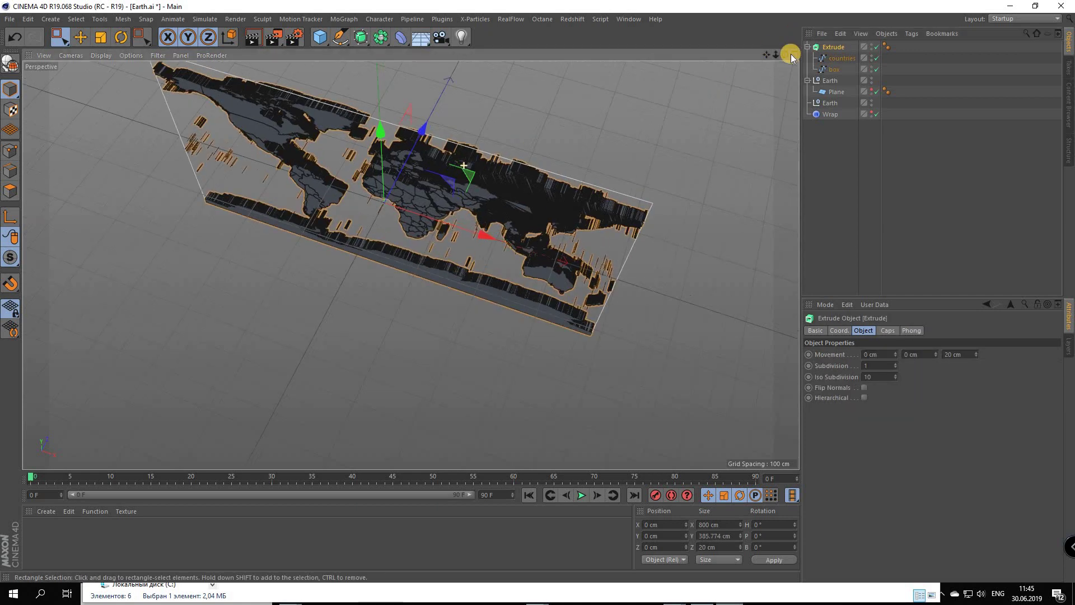
Zoom and orbit closer to the extruded map around Europe and Asia
left_click_drag(789, 55, 783, 55)
left_click(537, 291)
left_click_drag(537, 291, 446, 213, "alt")
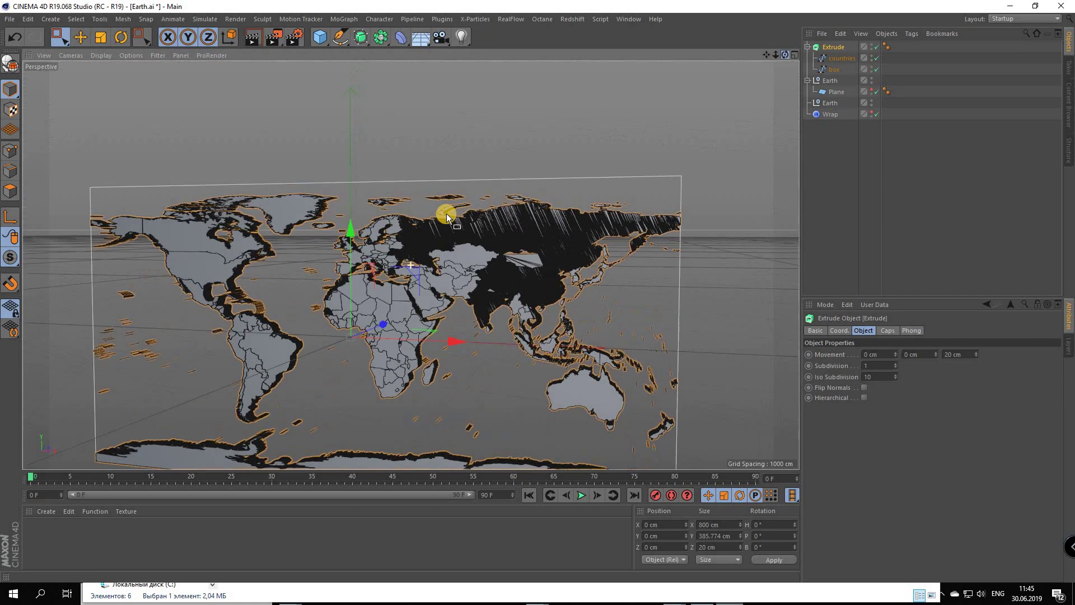
scroll(653, 241, "up", 3)
scroll(653, 241, "up", 2)
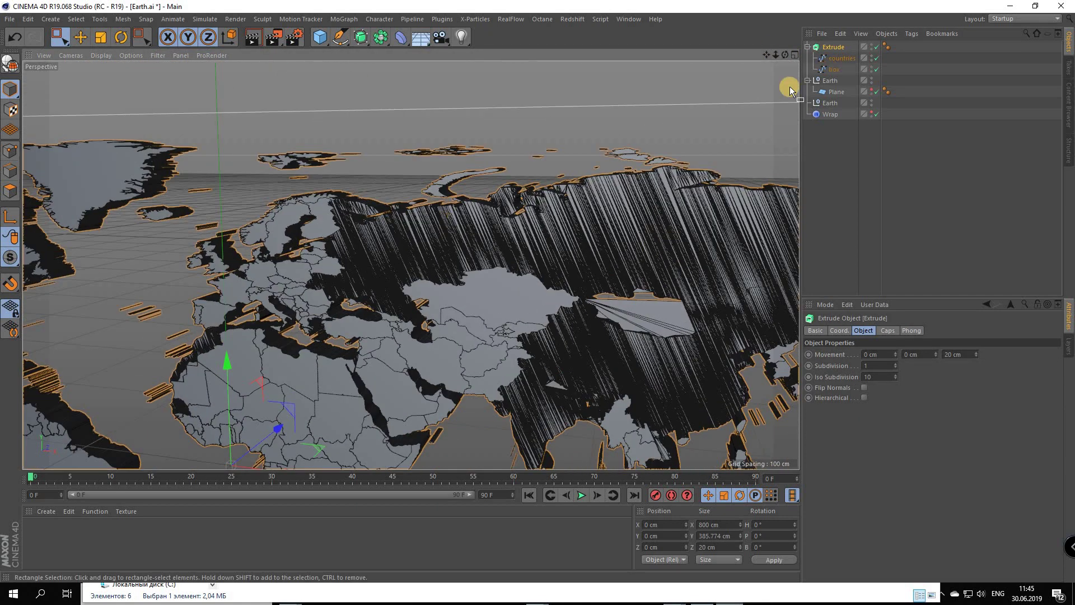
scroll(765, 57, "up", 2)
left_click(538, 292)
mouse_move(537, 293)
left_mouse_down("alt")
mouse_move(468, 144)
mouse_move(312, 180)
left_mouse_up("alt")
mouse_move(789, 59)
left_mouse_down()
mouse_move(538, 291)
mouse_move(864, 241)
left_mouse_up()
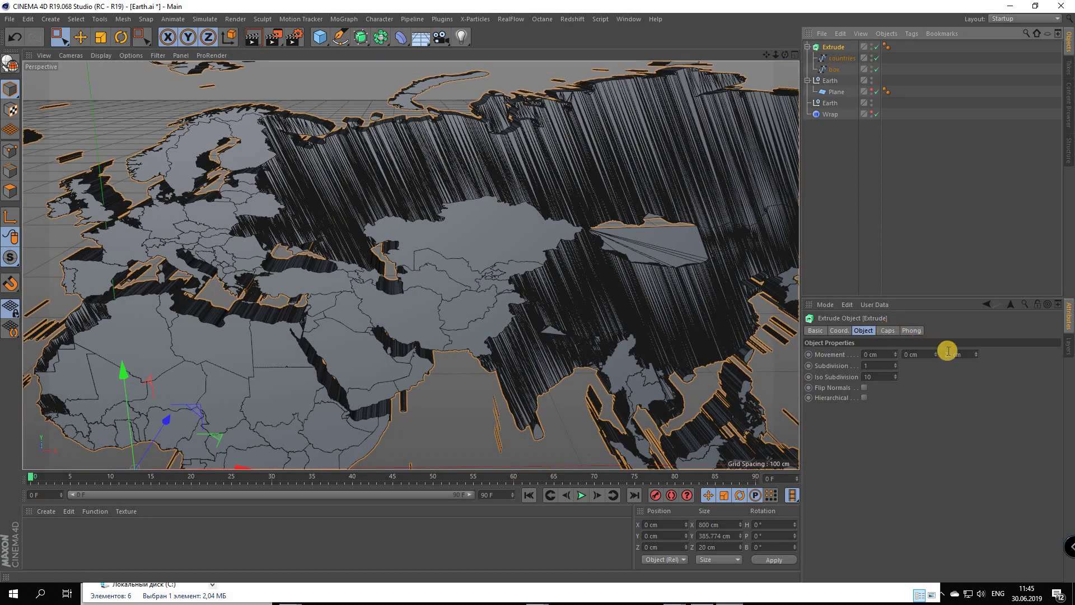
Set the extrusion depth to 5 cm and open the Caps settings
left_click(968, 355)
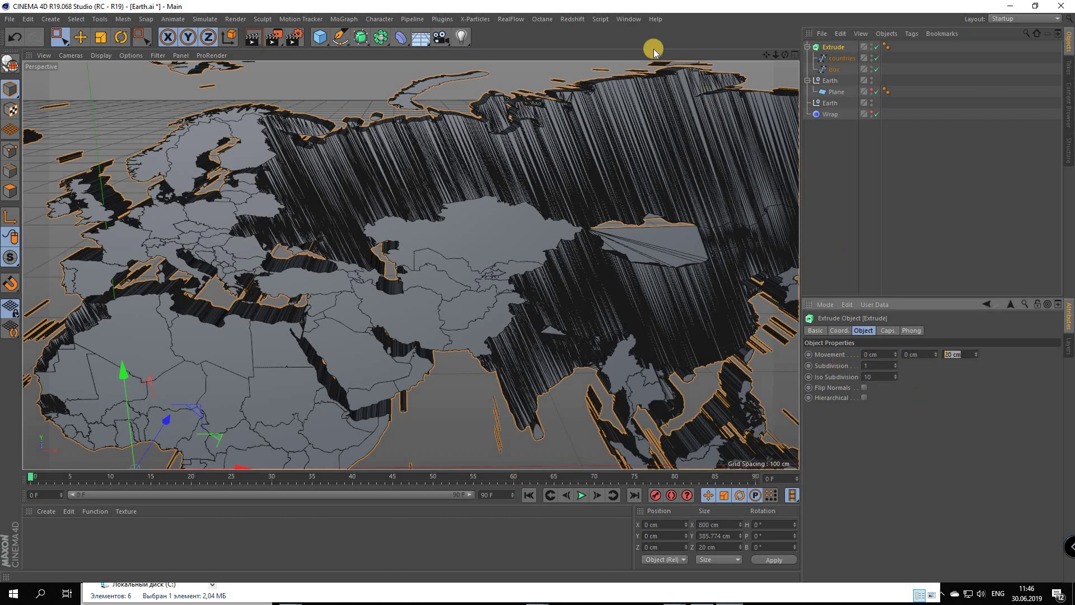
type("5")
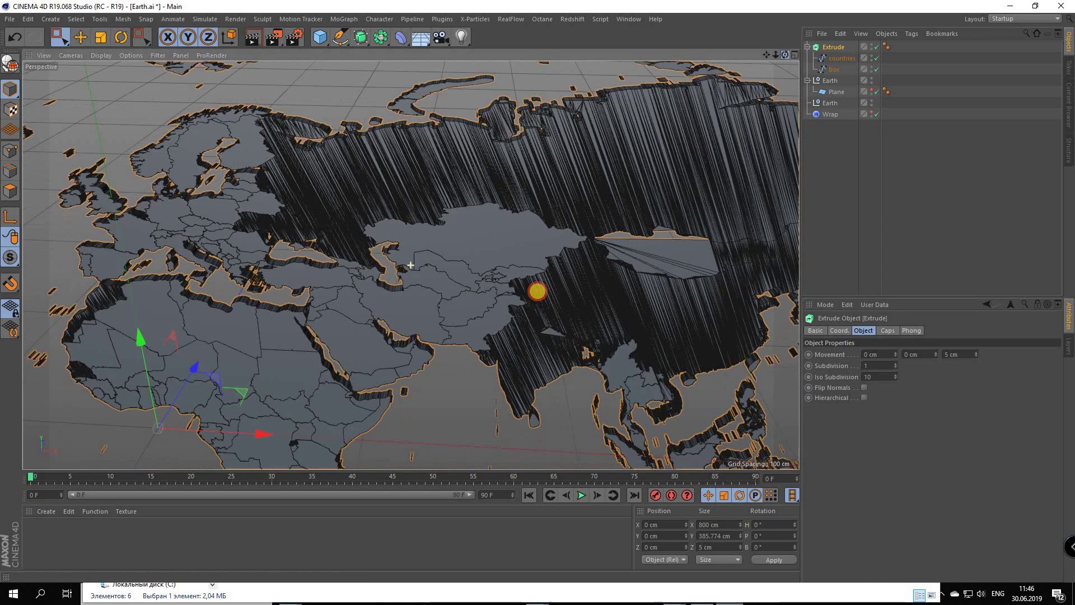
left_click_drag(537, 290, 411, 265, "alt")
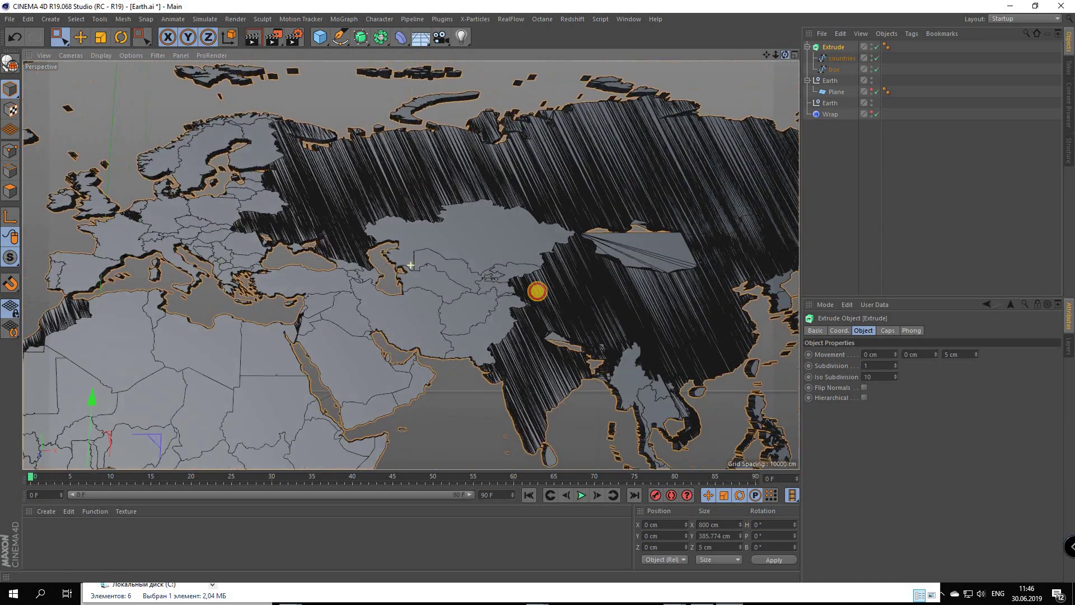
left_click_drag(537, 291, 535, 283, "alt")
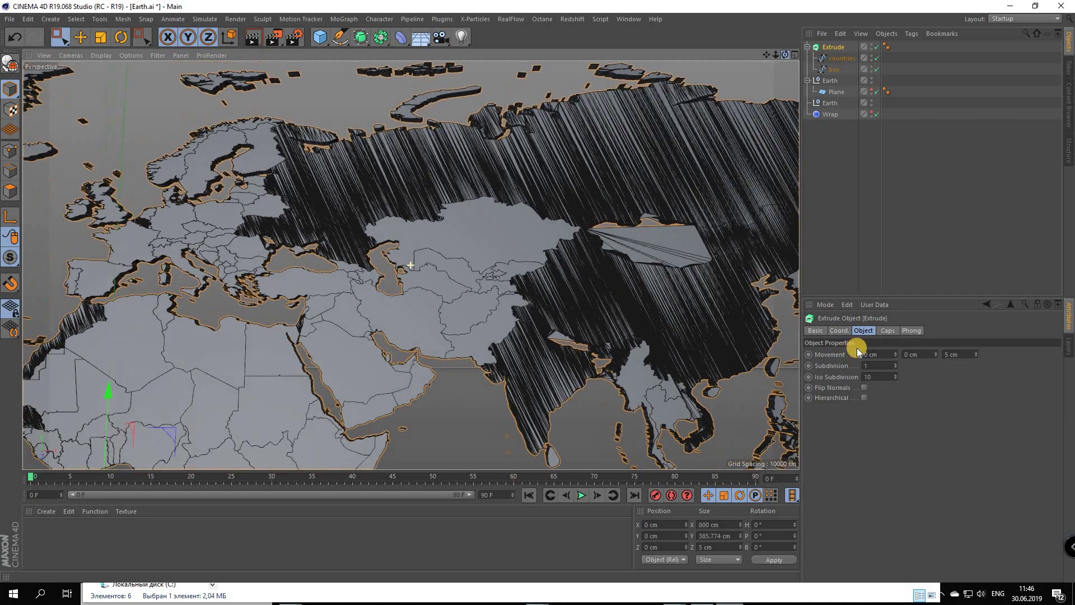
left_click(892, 331)
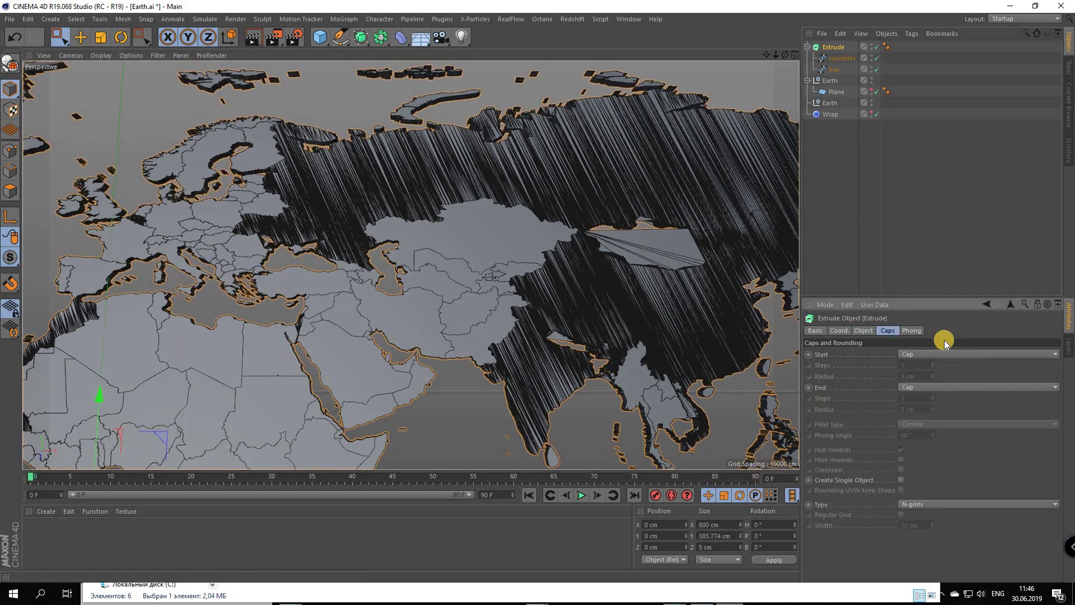
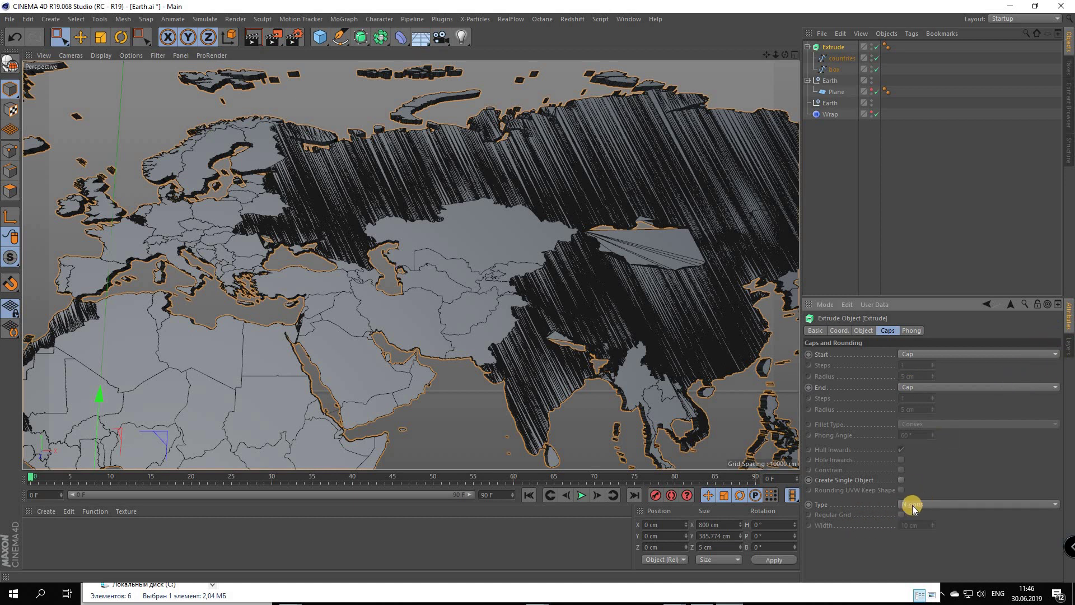
Mesh the Extrude caps as Quadrangles with a Regular Grid of 1 cm width
left_click(935, 505)
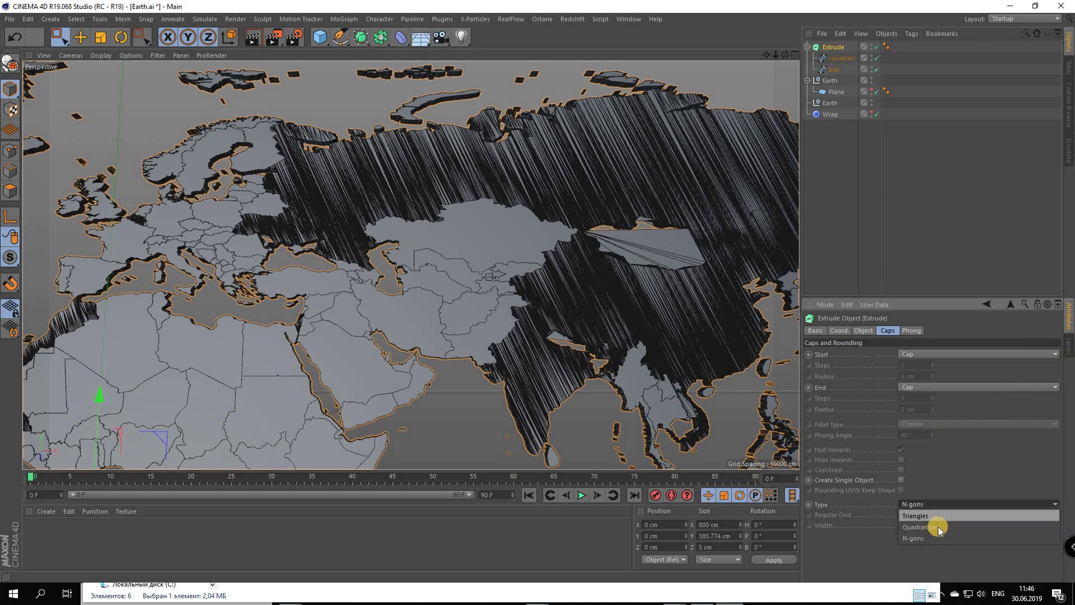
left_click(939, 527)
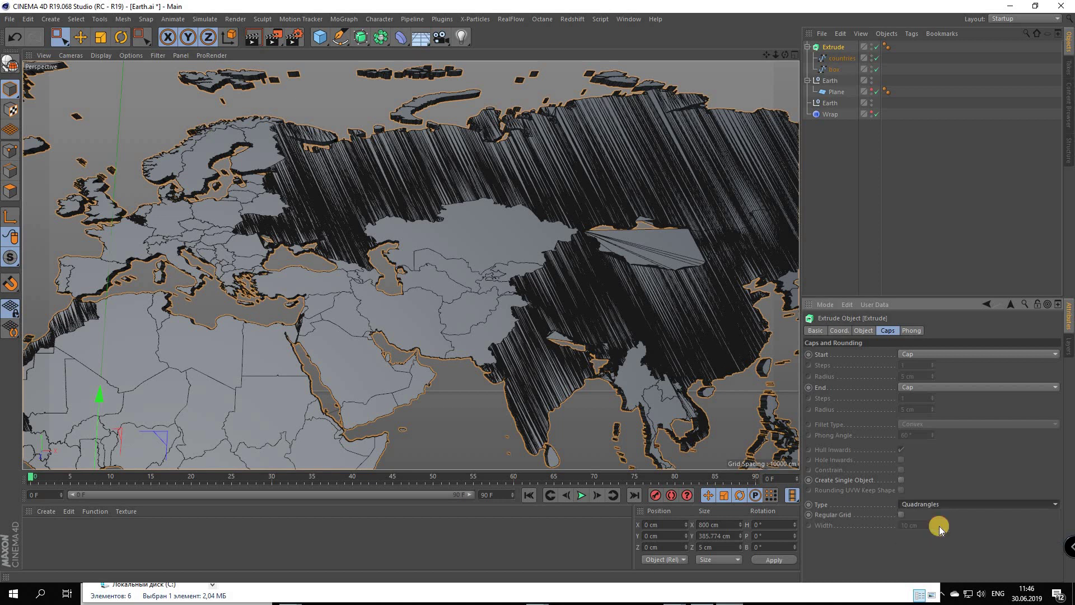
left_click(900, 514)
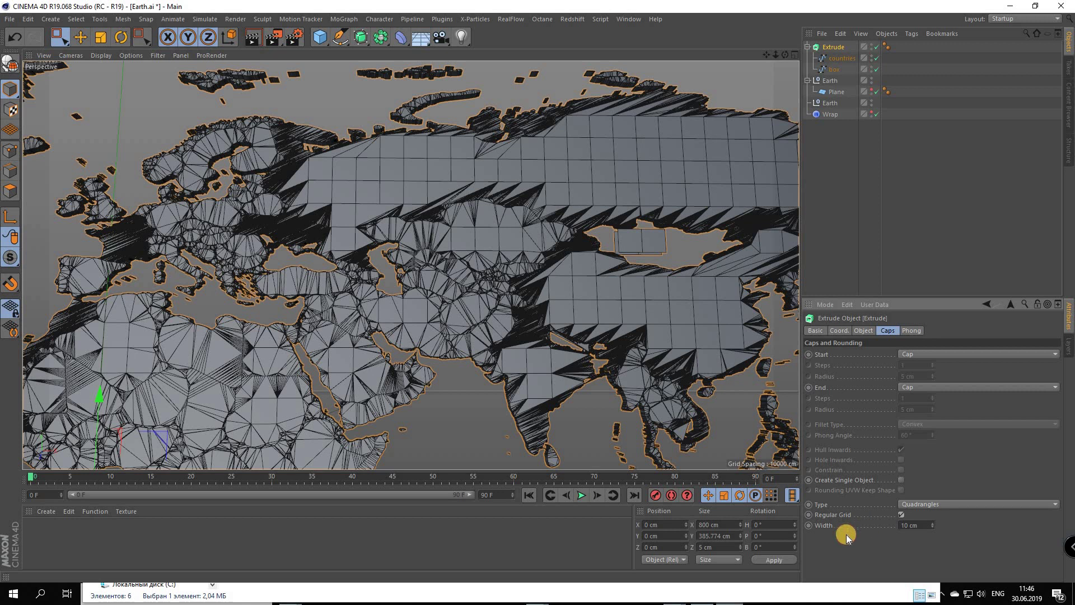
key("Tab")
type("1")
key("Return")
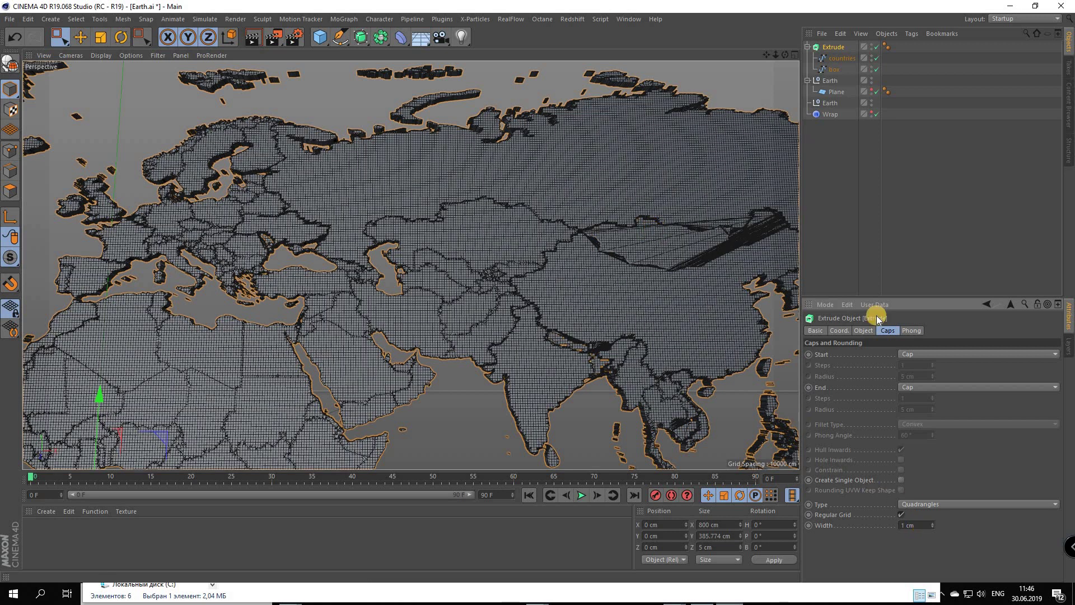
scroll(537, 291, "up", 2)
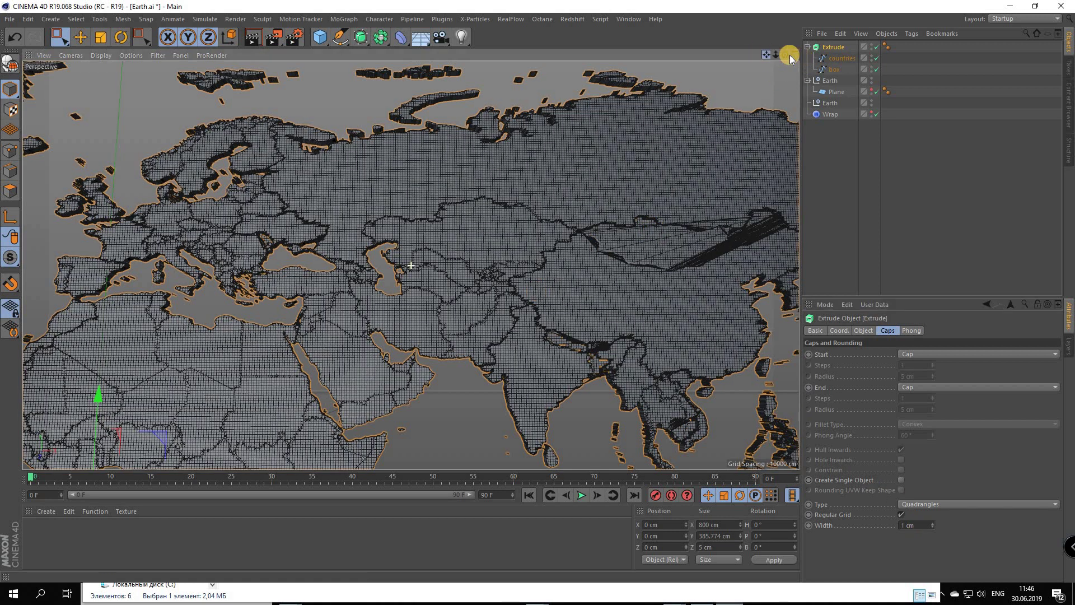
scroll(537, 291, "up", 2)
scroll(537, 290, "up", 1)
left_click_drag(537, 290, 677, 159, "alt")
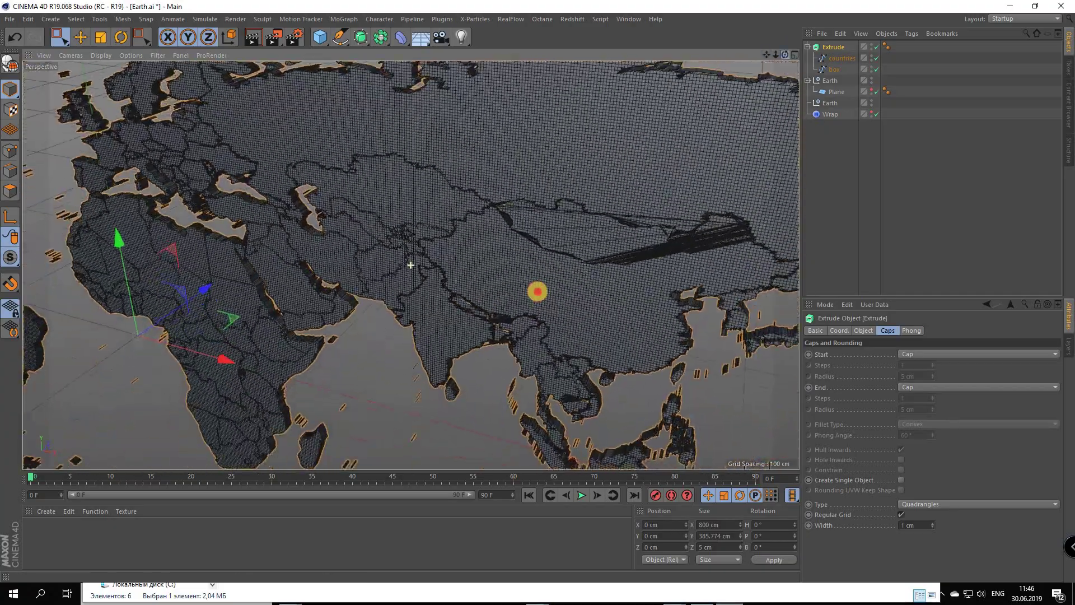
scroll(658, 204, "up", 2)
scroll(604, 262, "up", 2)
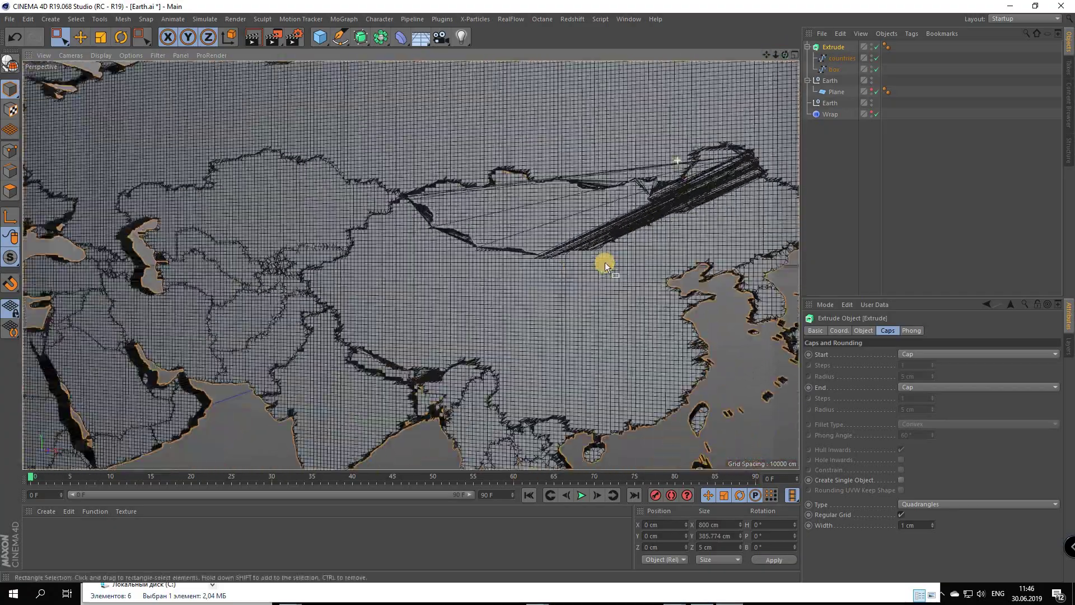
scroll(604, 262, "up", 2)
scroll(605, 262, "up", 2)
scroll(604, 262, "down", 2)
scroll(691, 230, "down", 3)
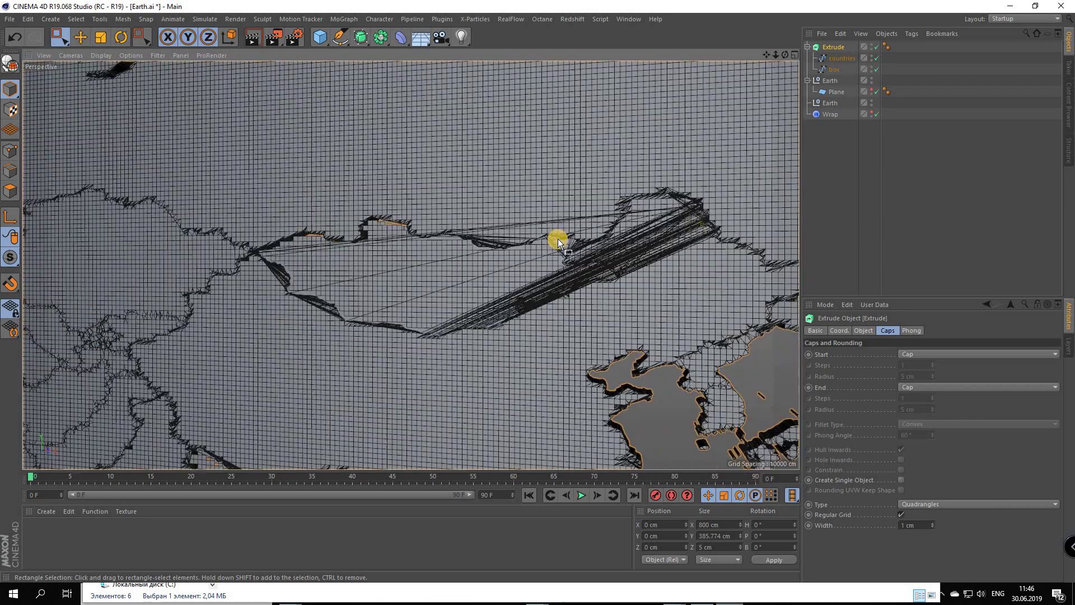
mouse_move(775, 54)
left_mouse_down()
mouse_move(761, 35)
mouse_move(766, 54)
left_mouse_up()
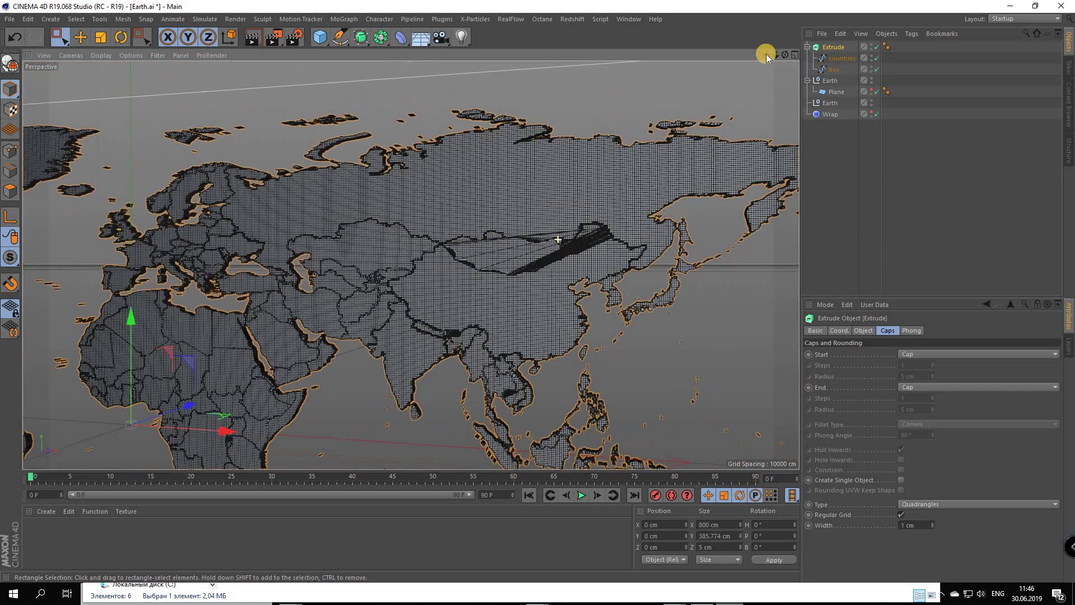
Move the countries and box splines out of the Extrude object
left_click(841, 63)
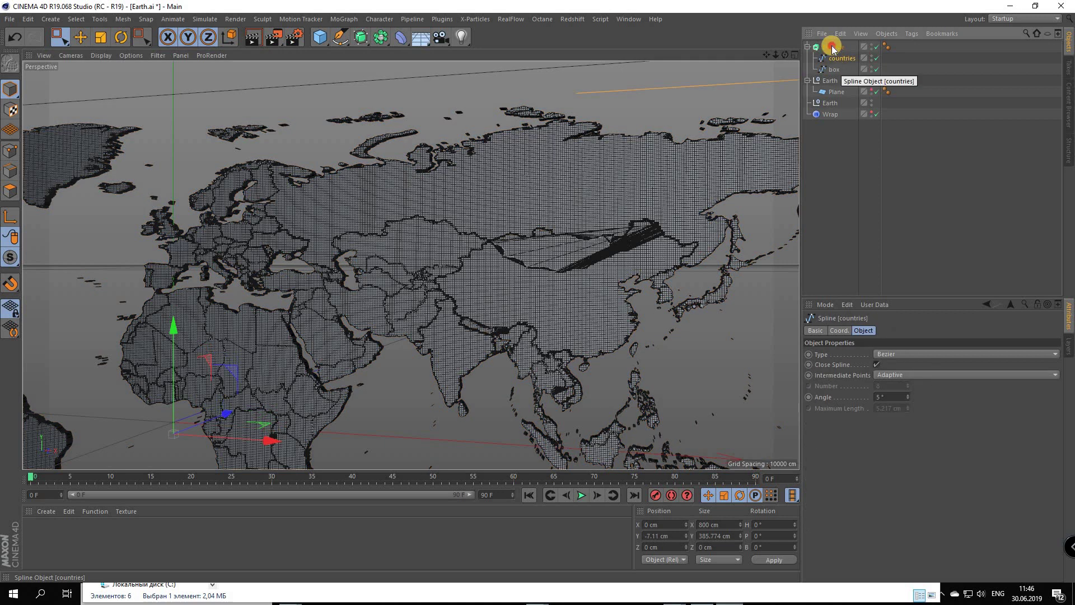
left_click(834, 69, "ctrl")
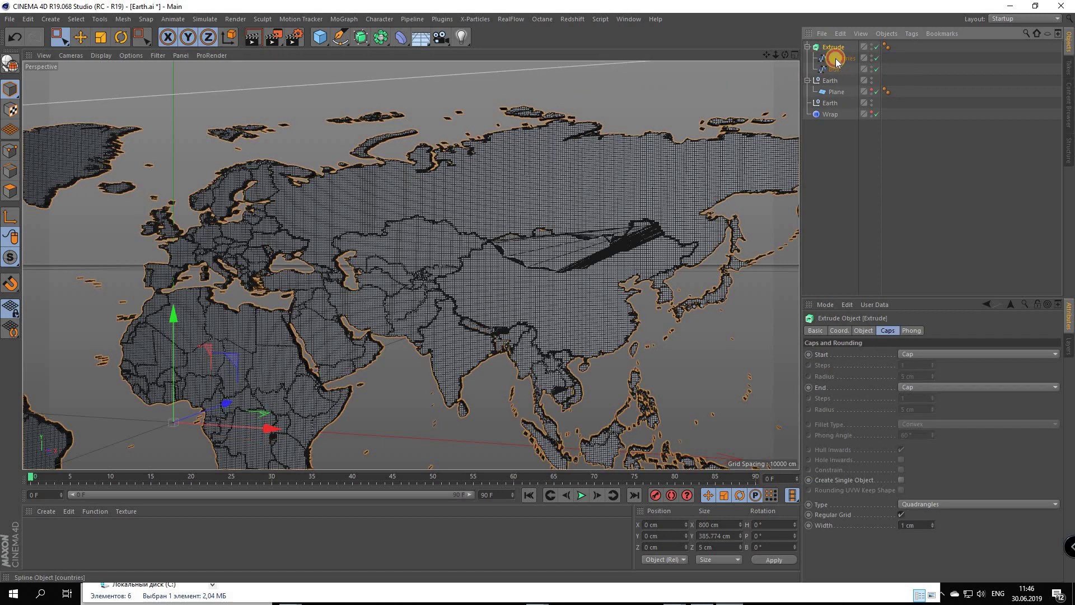
left_click_drag(834, 69, 820, 43)
left_click(426, 71)
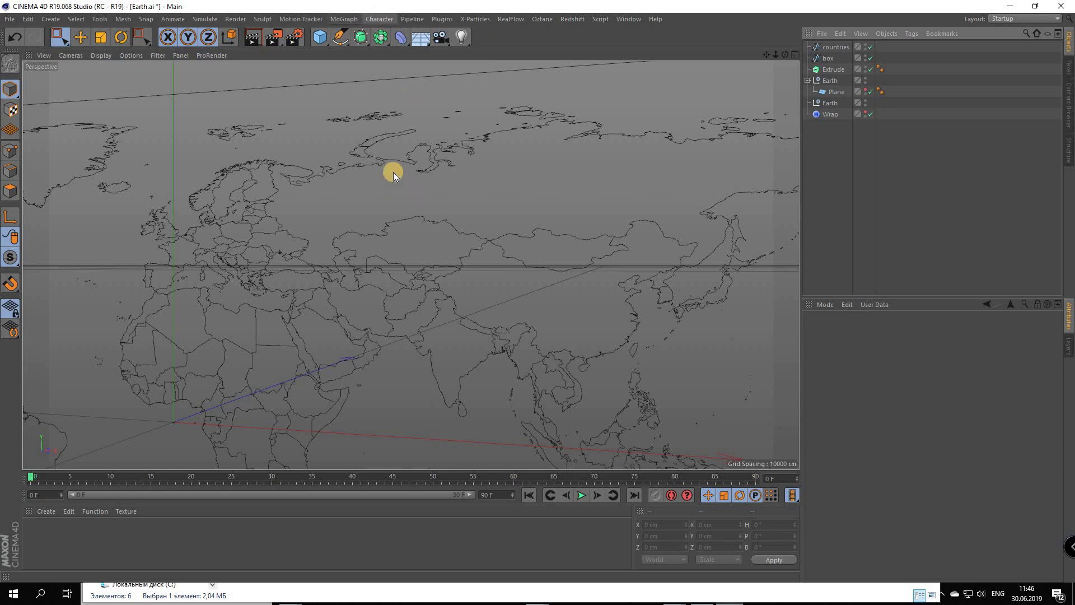
Add a MoGraph Fracture object and place the countries spline inside it
left_click(379, 19)
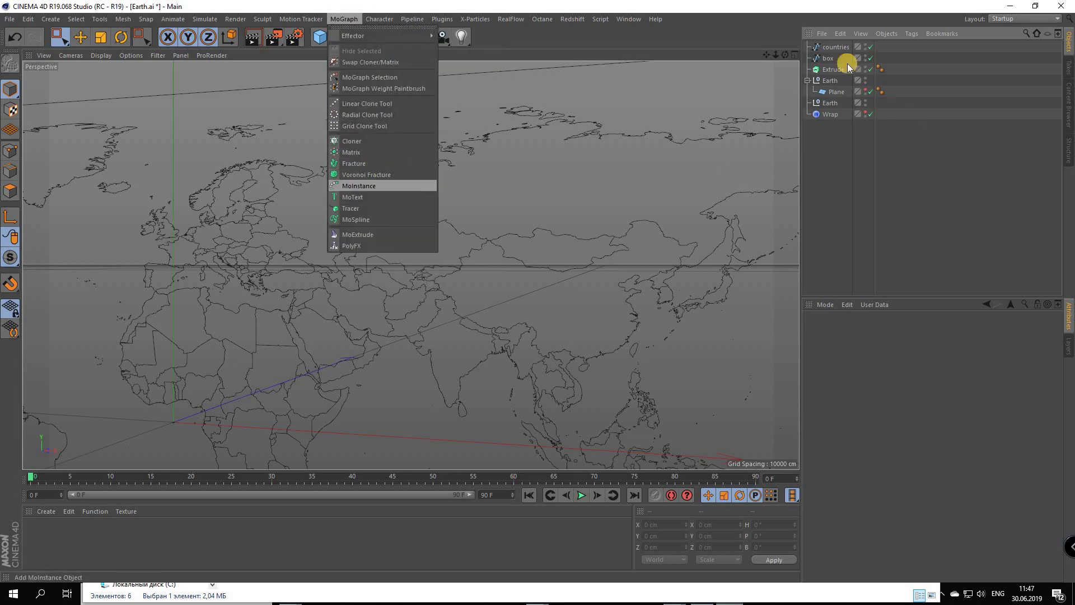
left_click(377, 164)
left_click(828, 71)
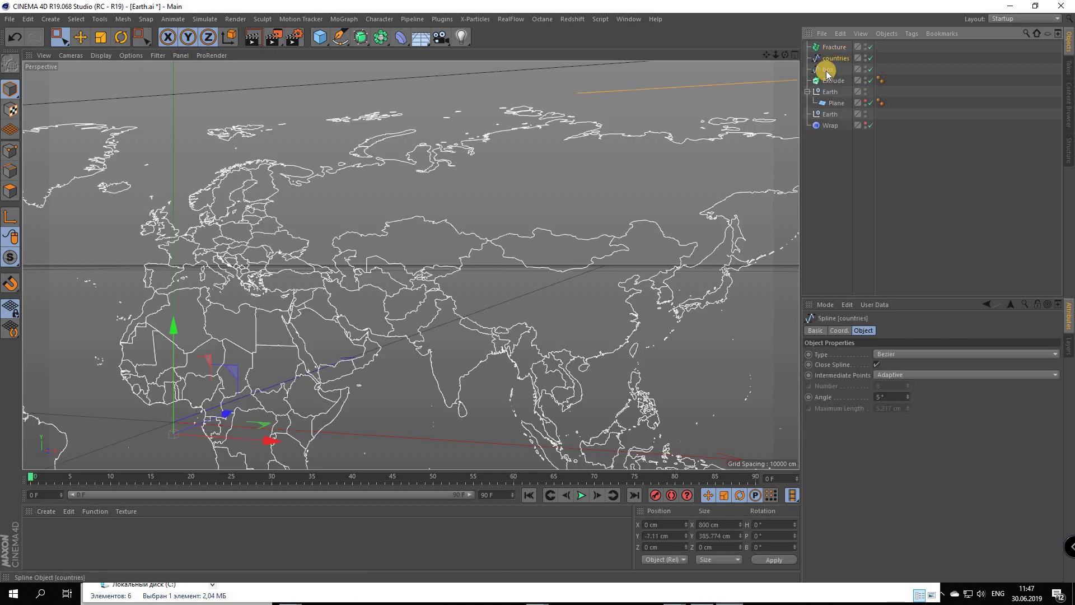
left_click(841, 69)
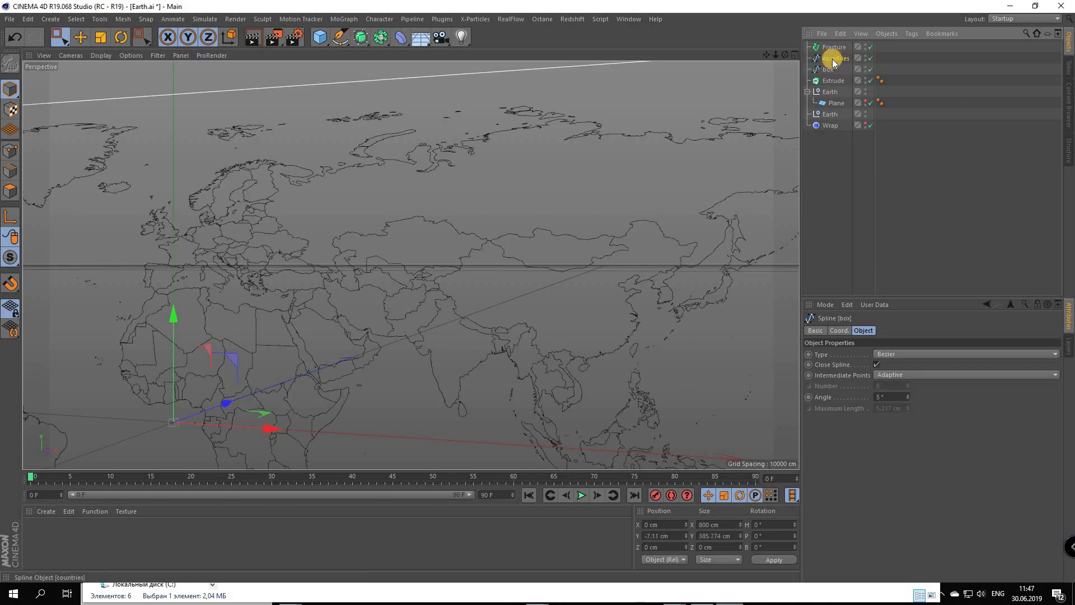
left_click_drag(835, 49, 834, 48)
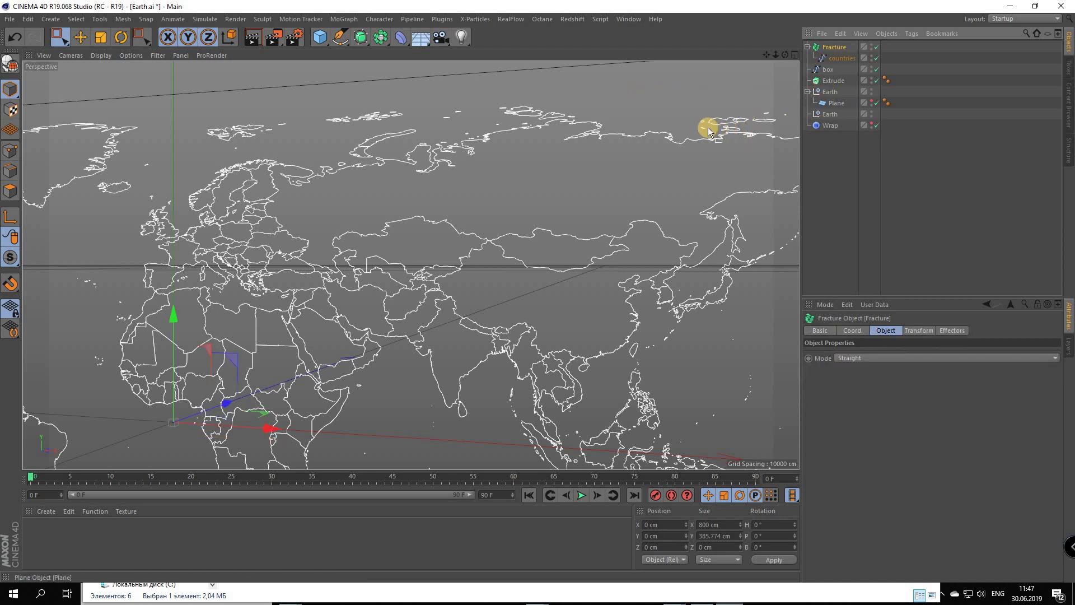
Frame the map and set the Fracture object's mode to Explode Segments
key("h")
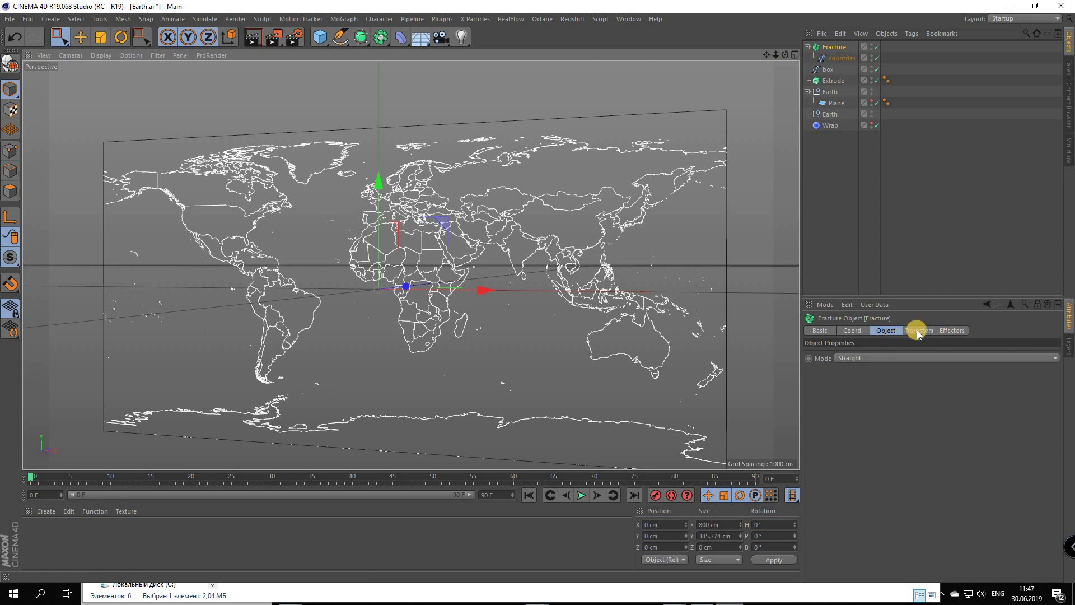
left_click(890, 331)
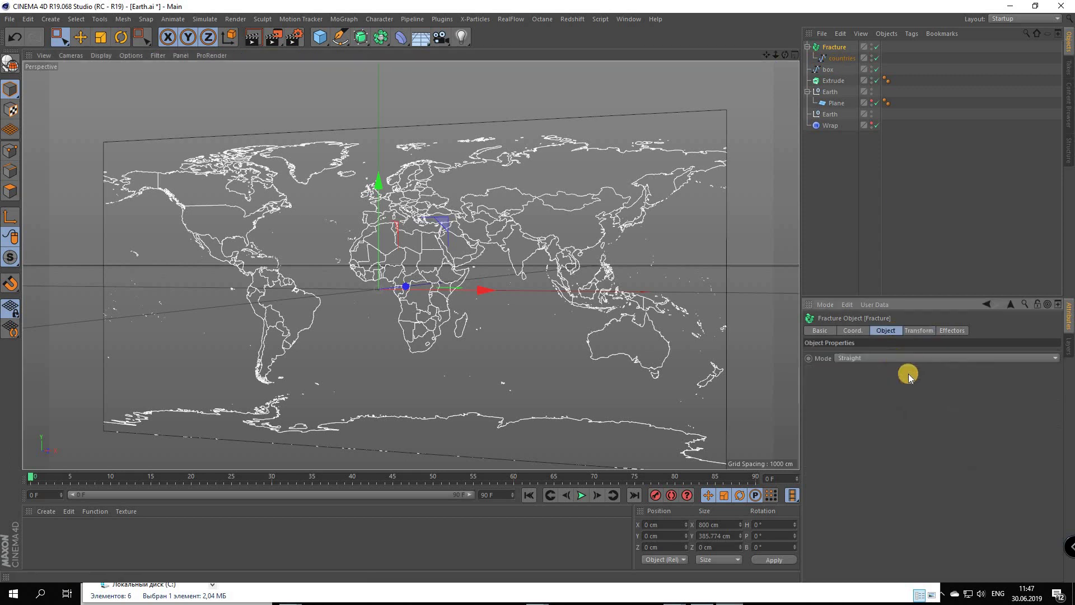
left_click(912, 359)
left_click(896, 380)
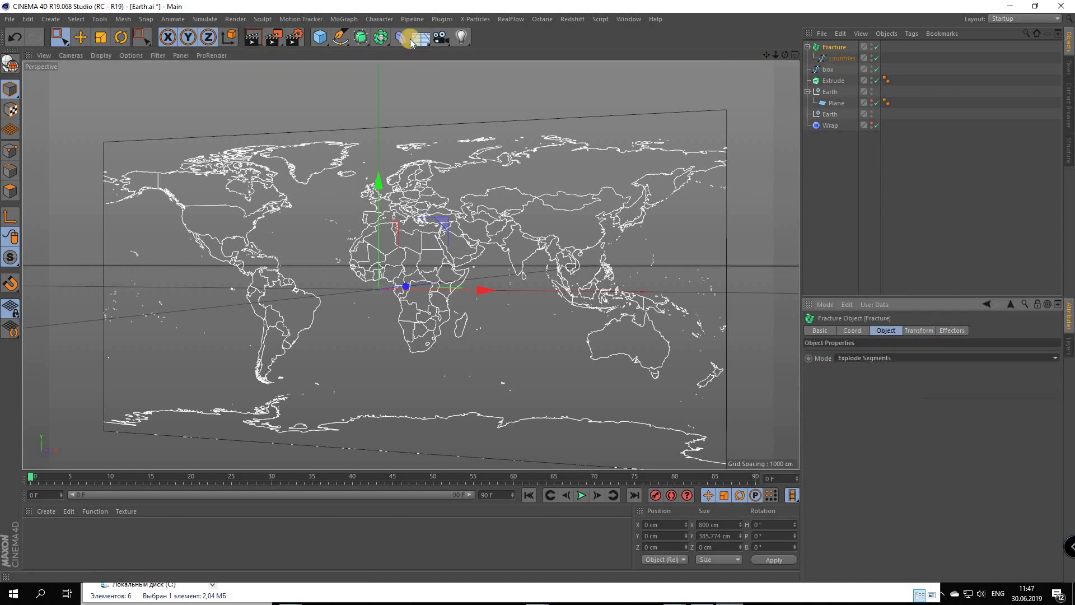
left_click(346, 22)
mouse_move(378, 35)
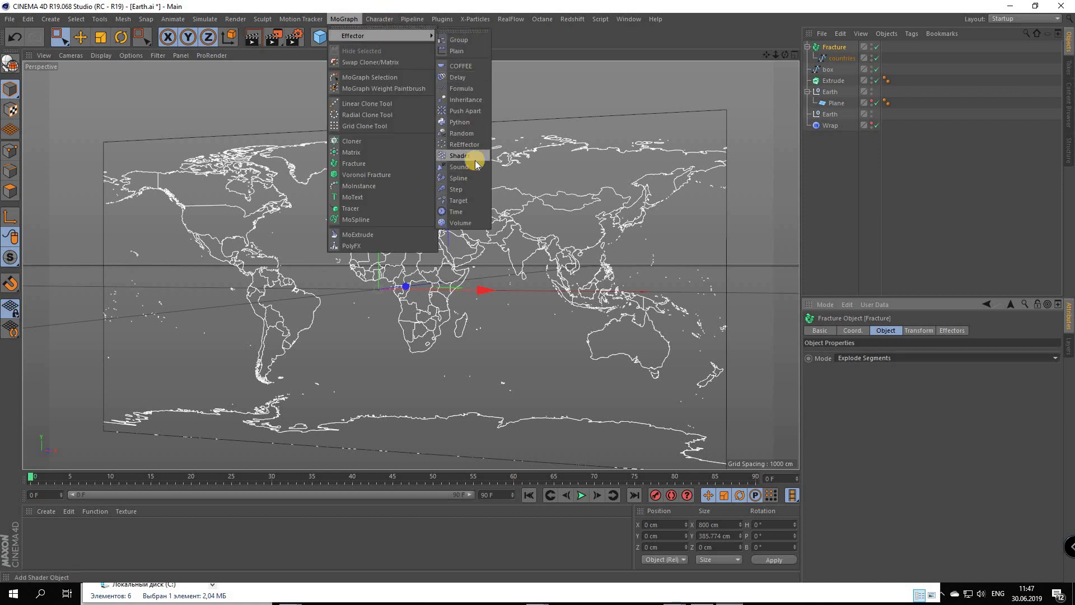
Add a Random effector with position offsets X 0, Y 0 and Z 2 cm
left_click(468, 134)
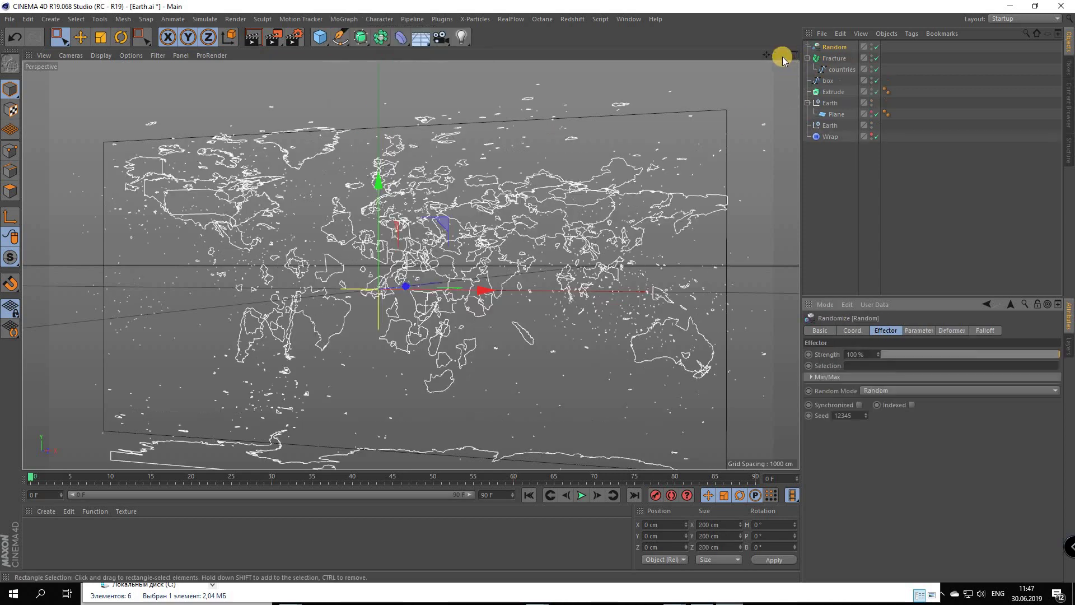
left_click_drag(534, 288, 410, 265, "alt")
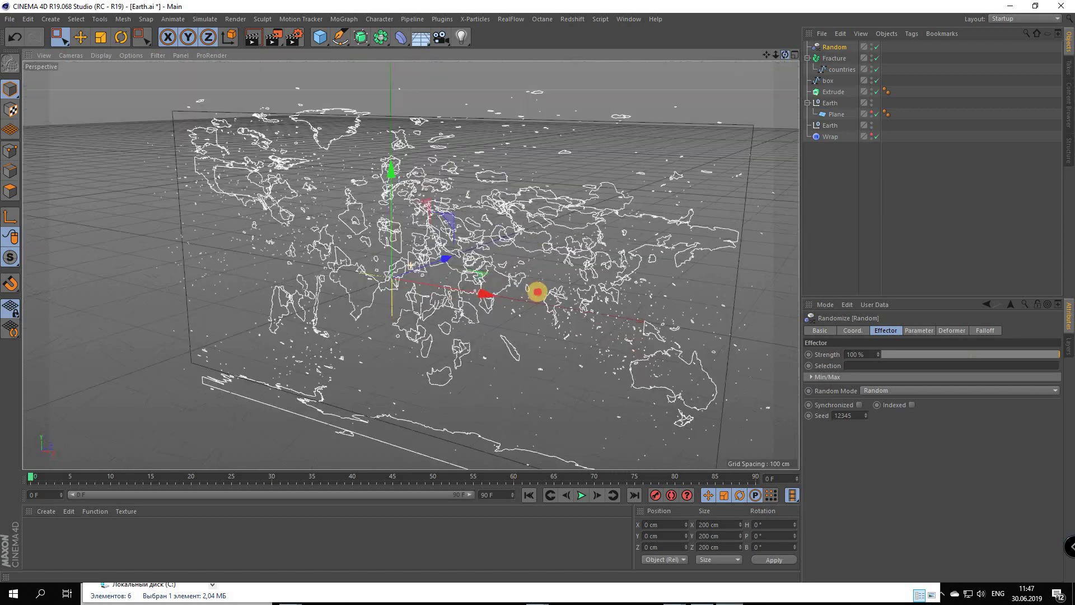
left_click_drag(537, 291, 538, 290, "alt")
left_click(834, 54)
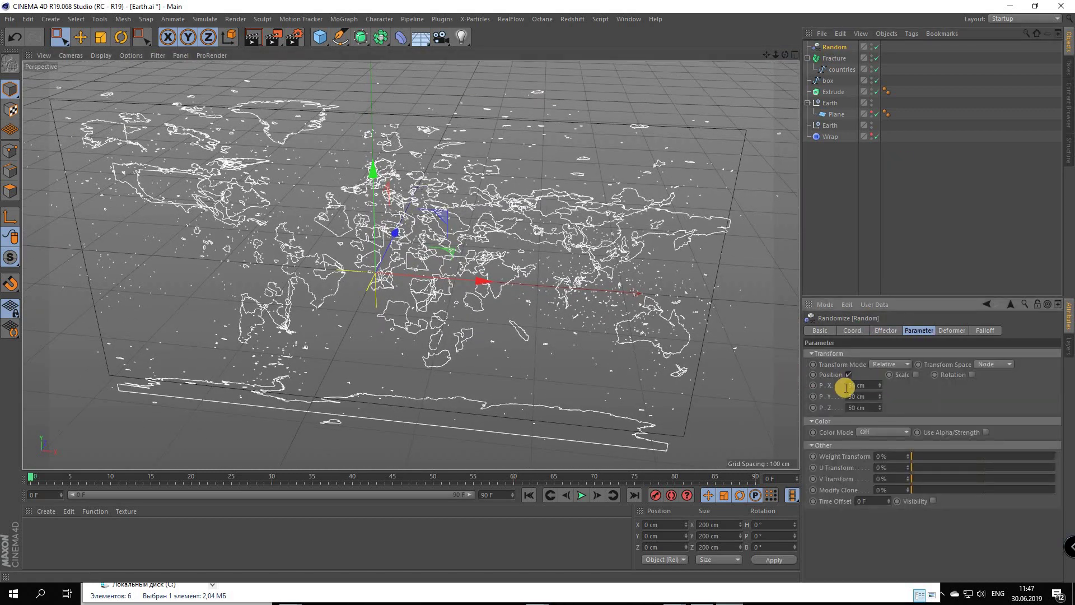
left_click(862, 386)
type("0")
key("Tab")
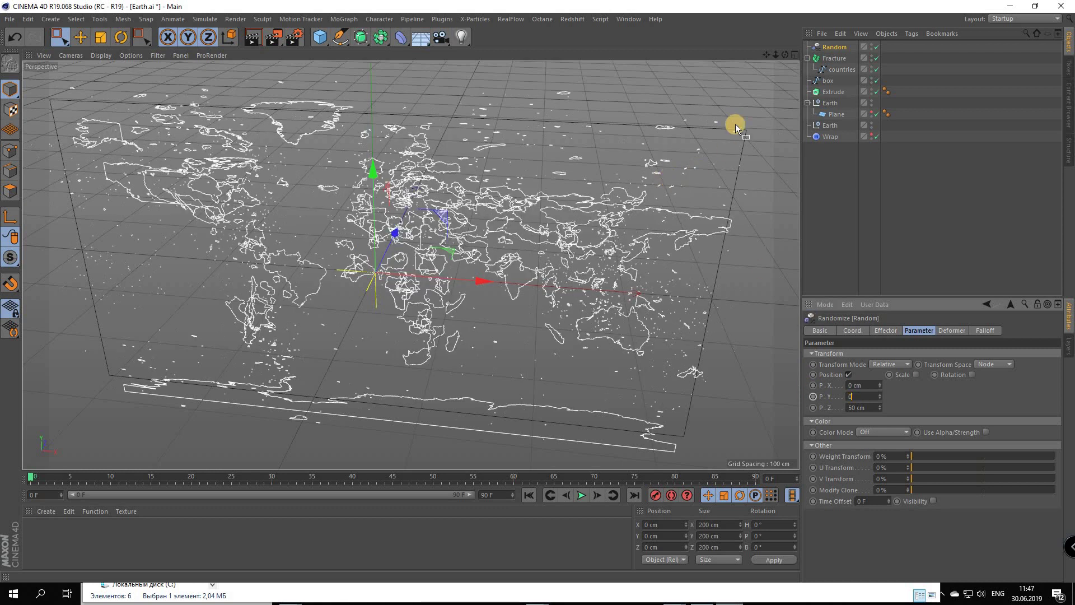
type("0")
key("Return")
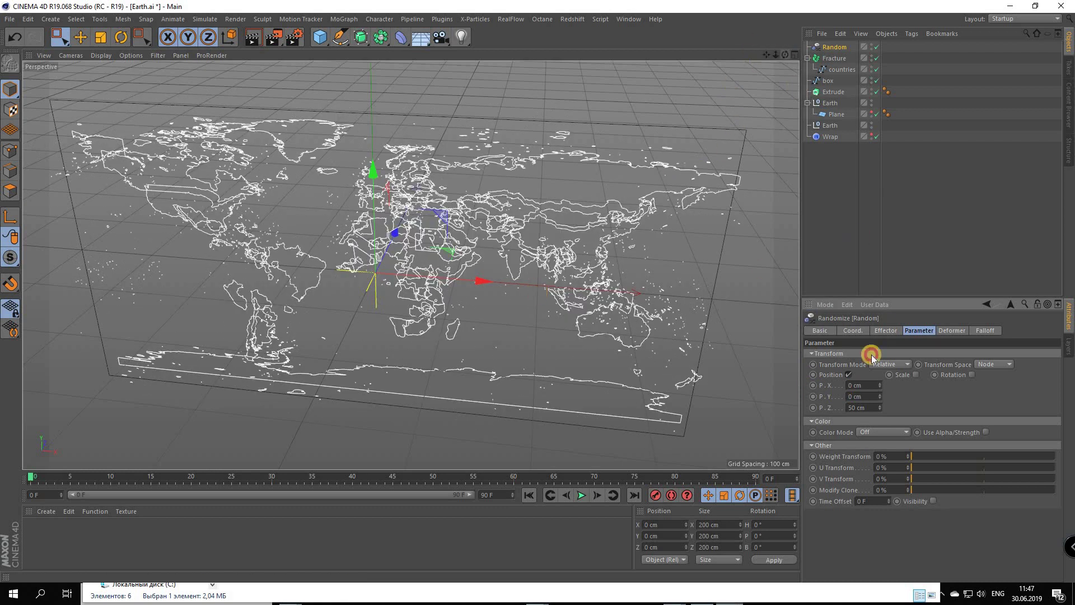
left_click_drag(784, 55, 798, 399)
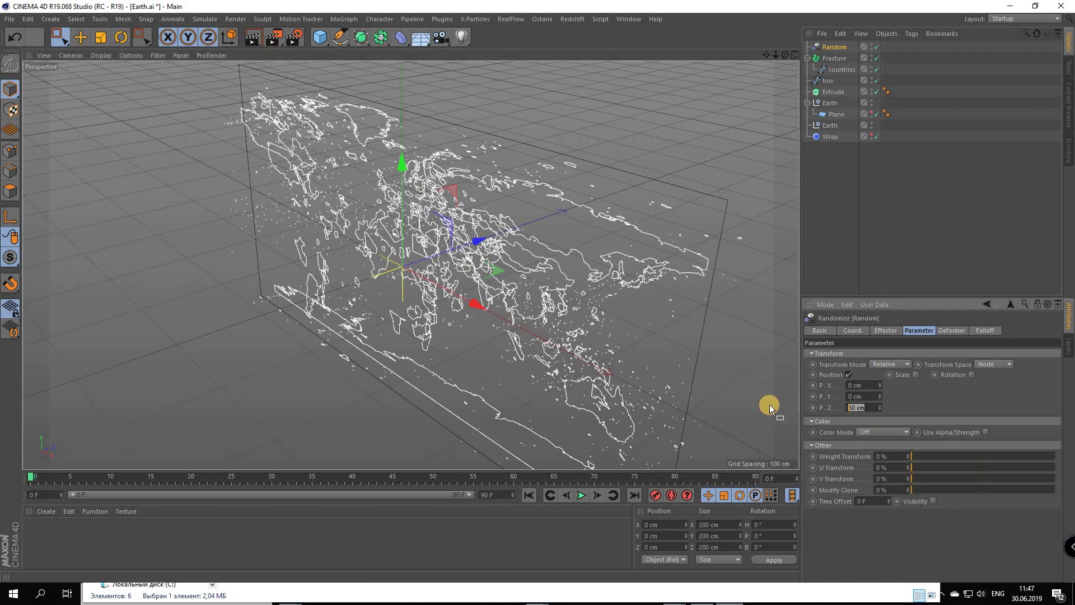
type("2")
key("Return")
Zoom and orbit the viewport to inspect the country pieces over Asia
scroll(404, 193, "up", 3)
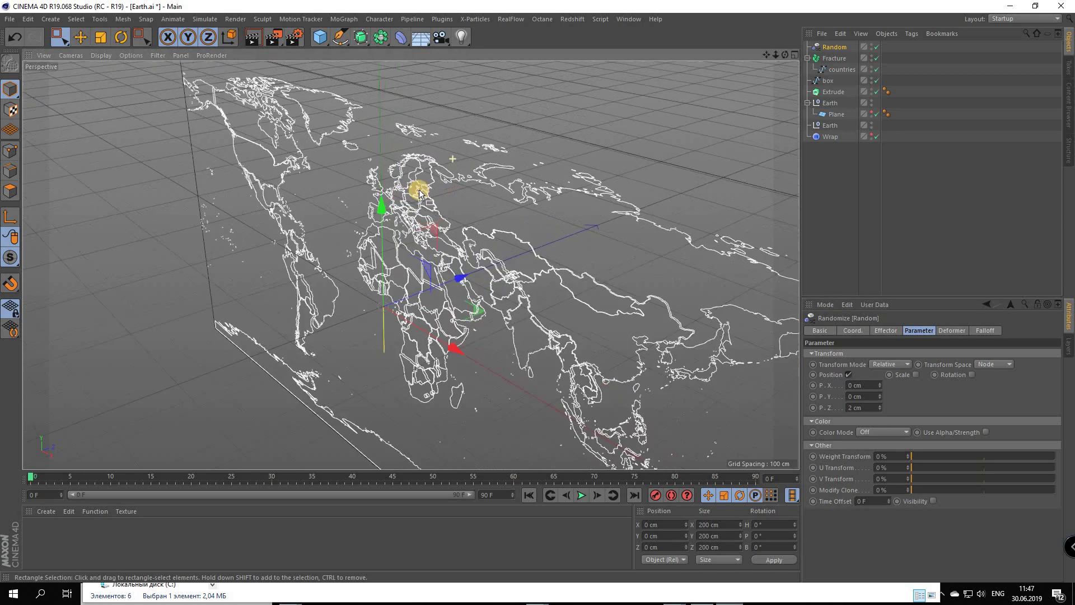
scroll(420, 184, "up", 3)
scroll(532, 289, "up", 3)
mouse_move(529, 291)
left_mouse_down("alt")
mouse_move(637, 199)
mouse_move(663, 219)
mouse_move(738, 80)
mouse_move(767, 52)
left_mouse_up("alt")
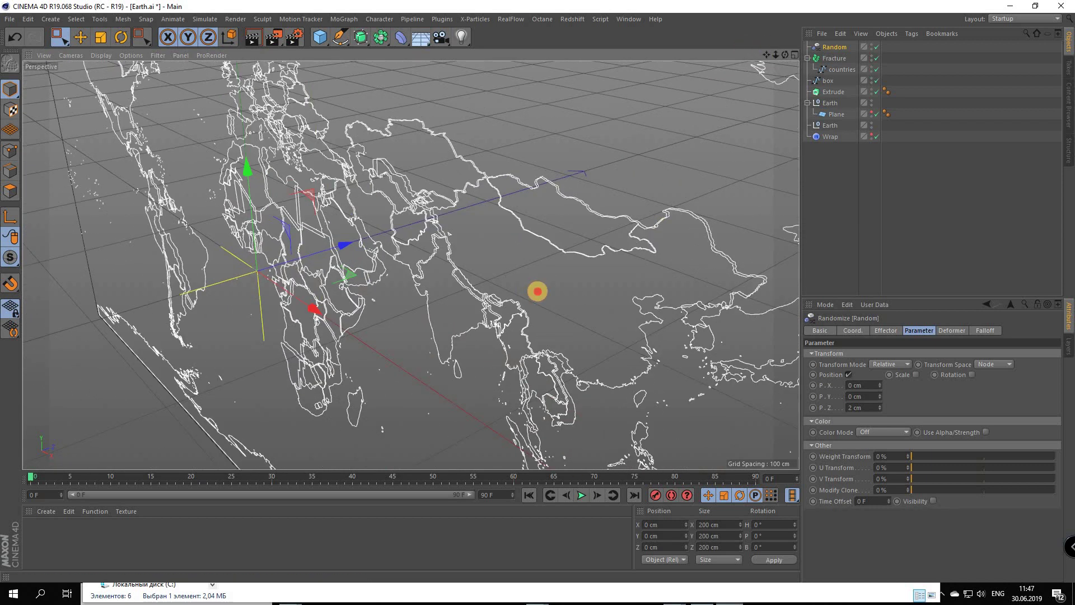
left_click_drag(537, 290, 782, 49, "alt")
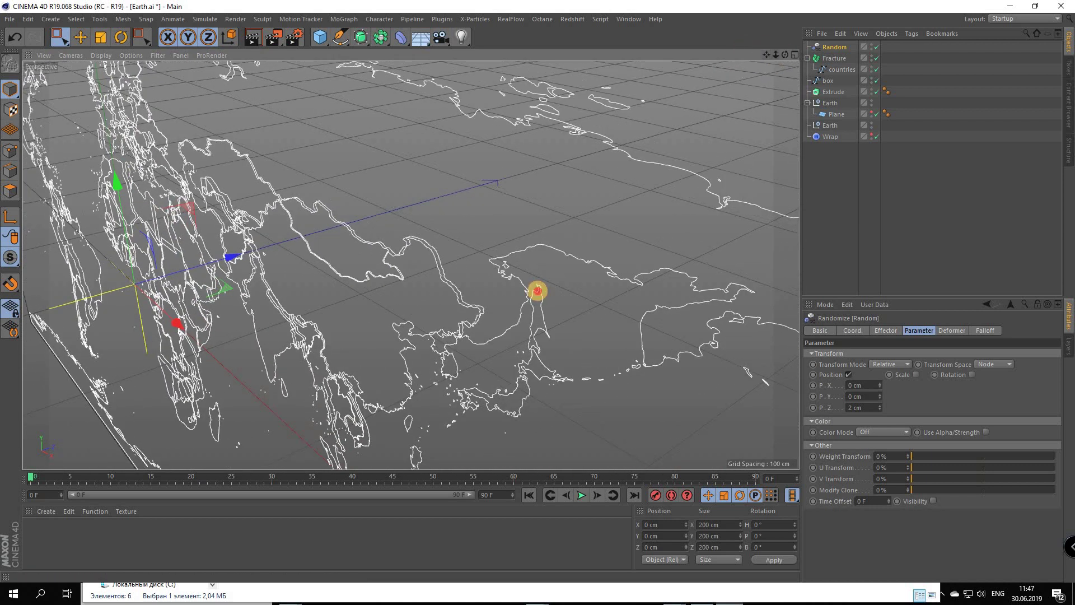
left_click_drag(537, 290, 826, 55, "alt")
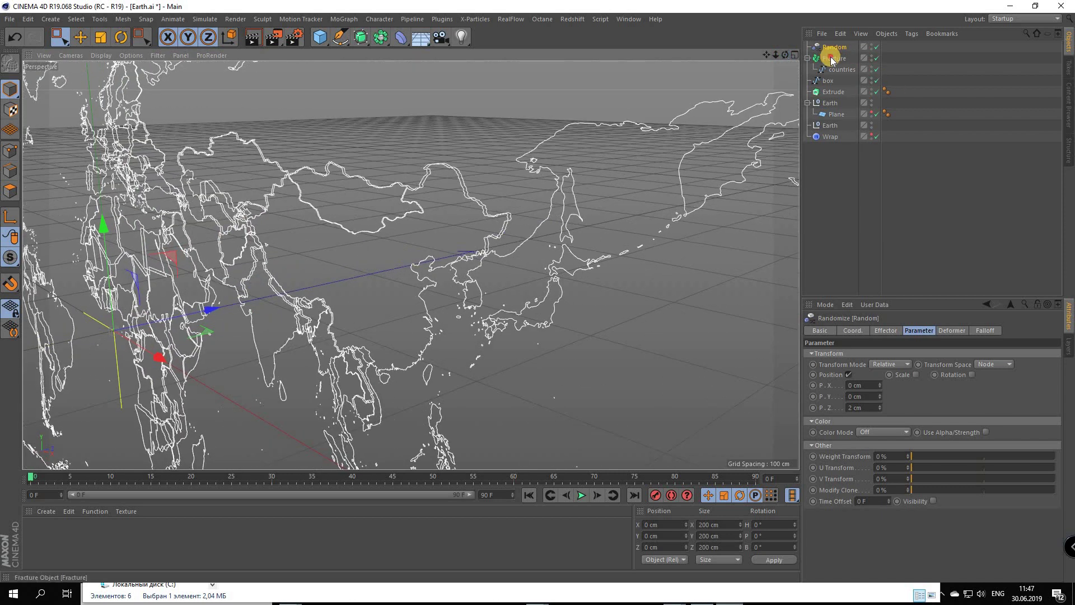
Nest the Fracture object under Extrude and review Extrude's Coord. and Basic settings
left_click(834, 59)
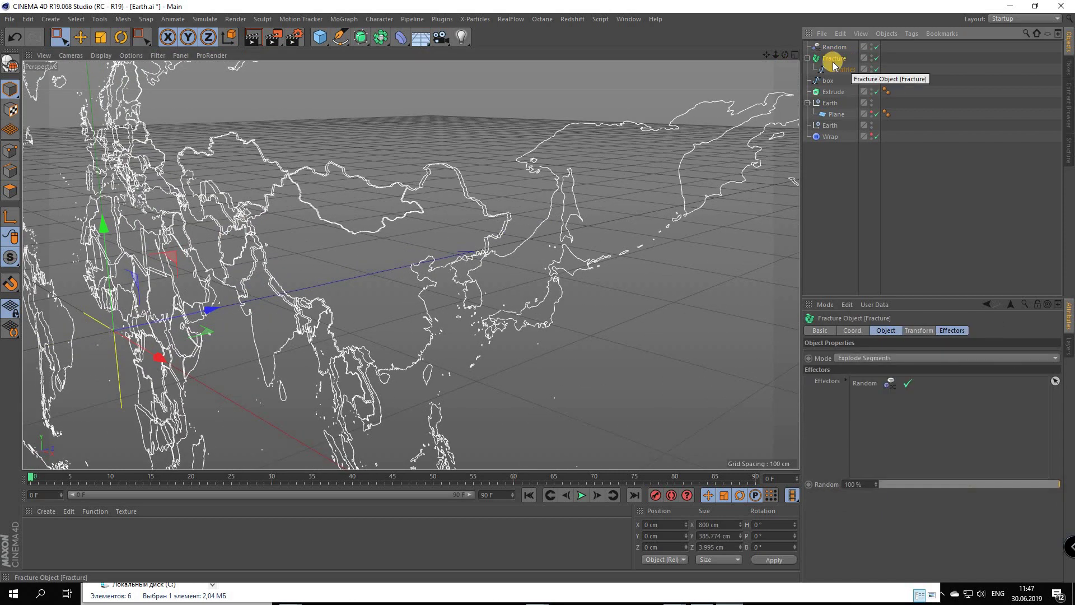
left_click_drag(834, 59, 835, 93)
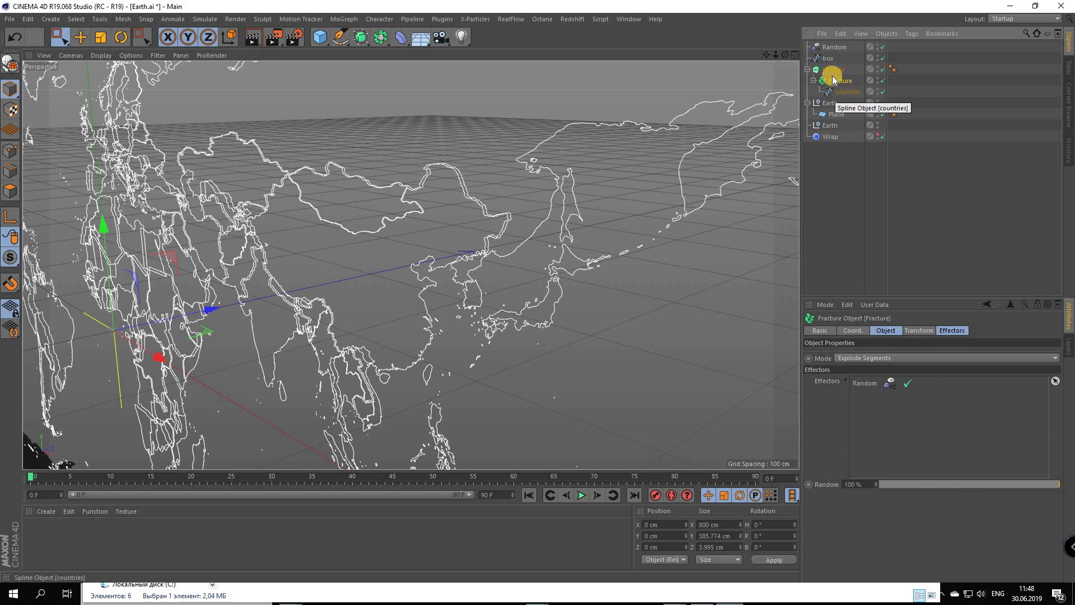
left_click(831, 69)
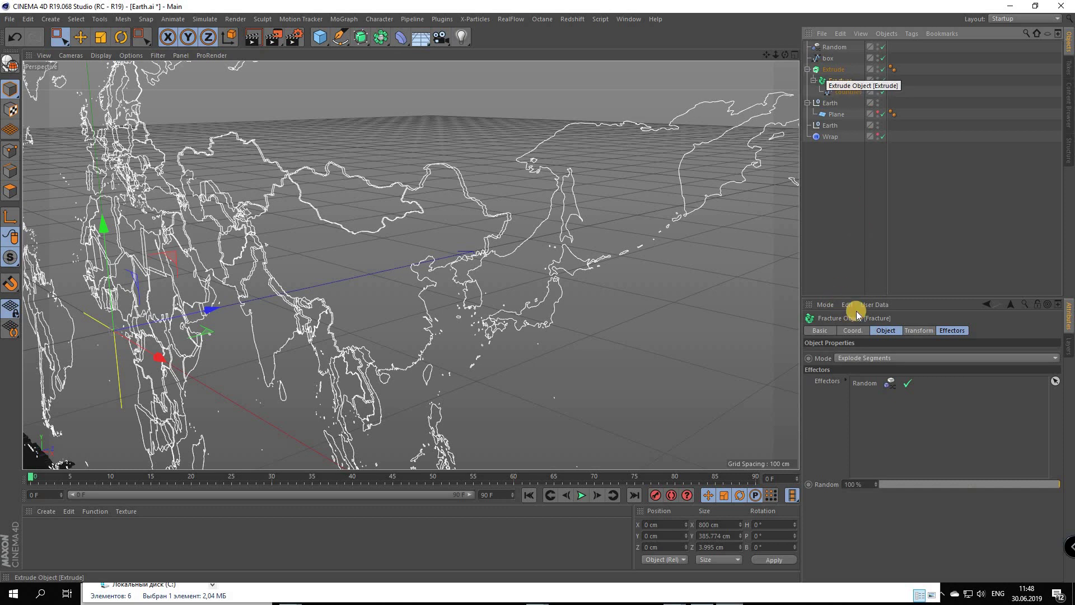
left_click(843, 330)
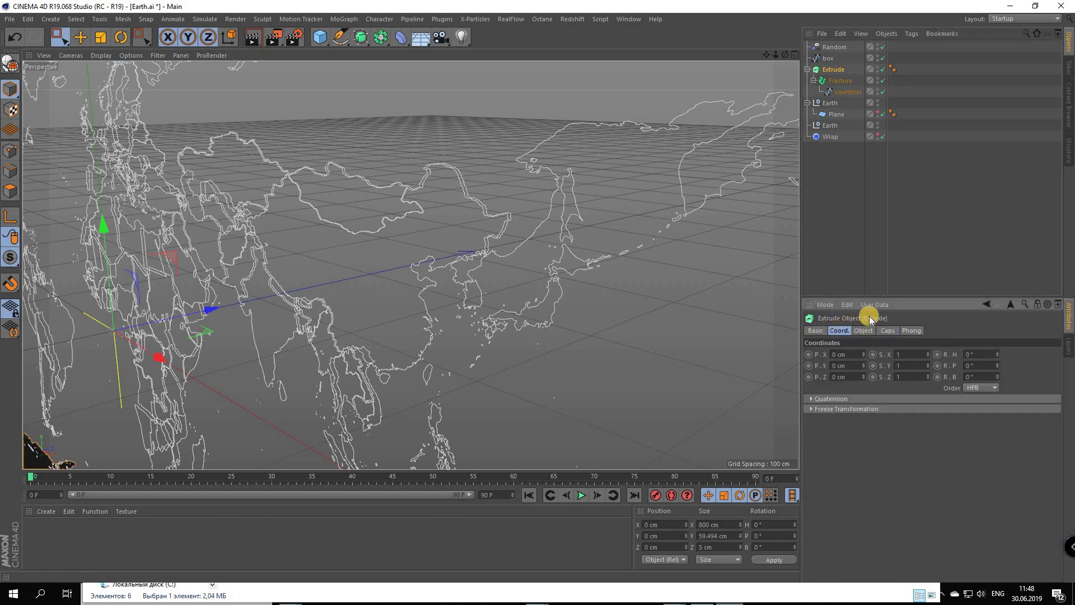
left_click(829, 330)
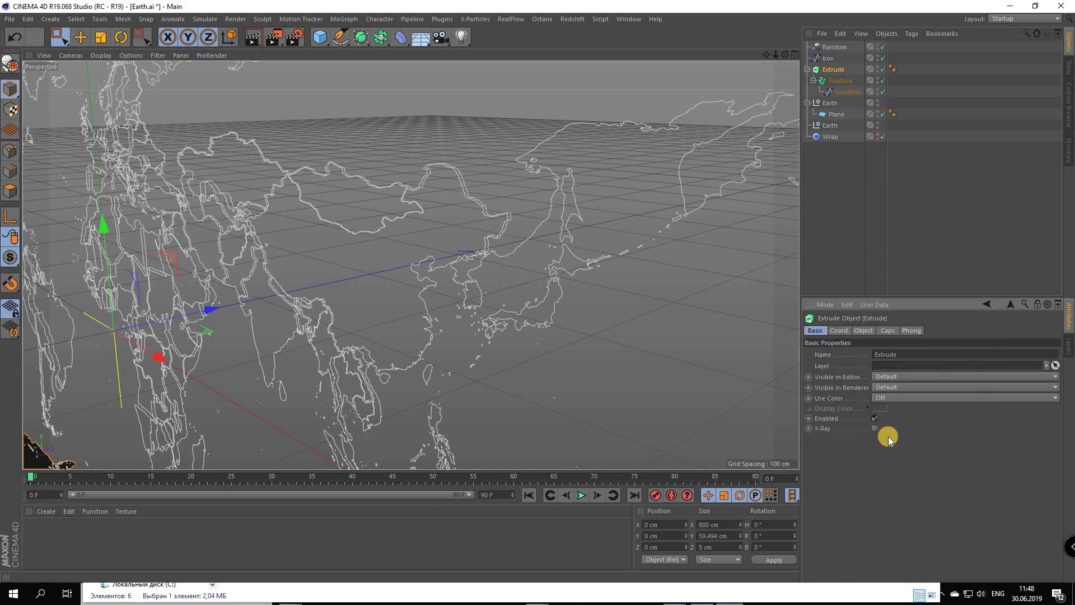
left_click(841, 330)
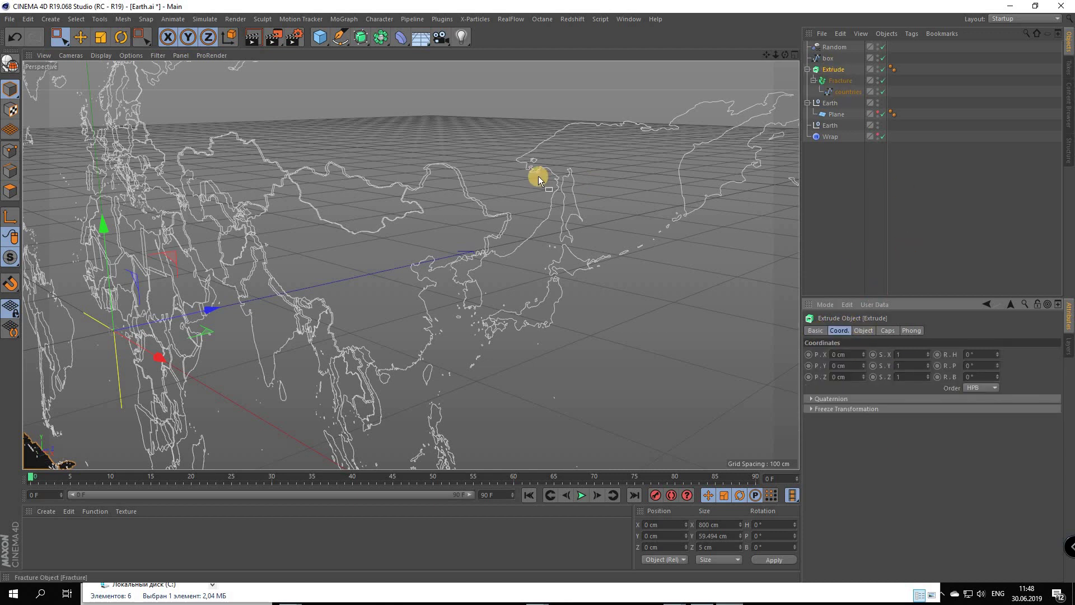
Turn on Hierarchical extrusion with 5 cm Z movement and inspect the solid country pieces
left_click_drag(538, 175, 767, 52, "alt")
left_click_drag(537, 291, 538, 288, "alt")
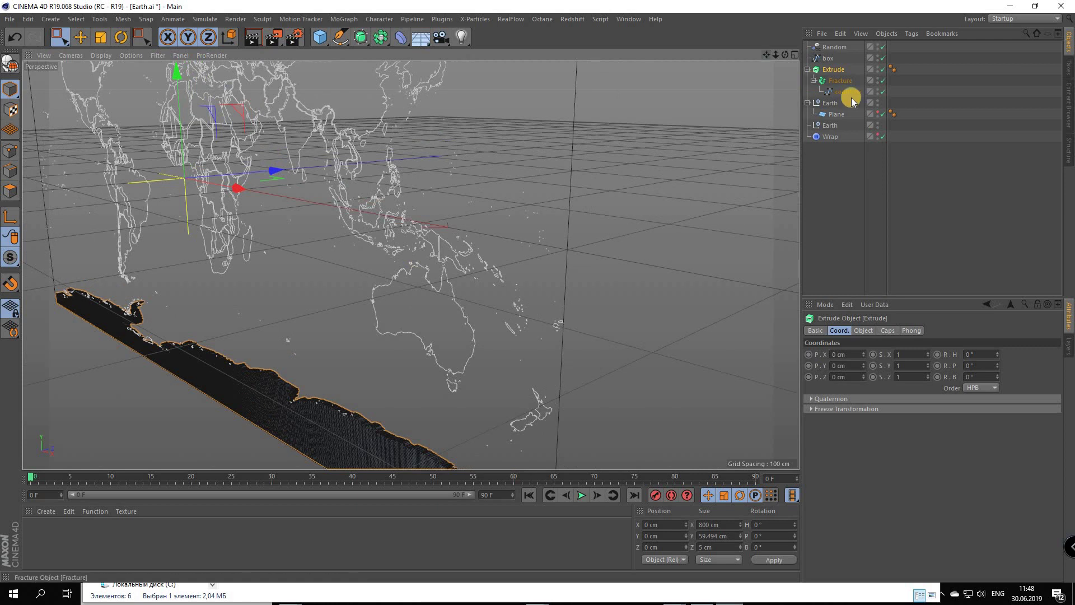
left_click(863, 330)
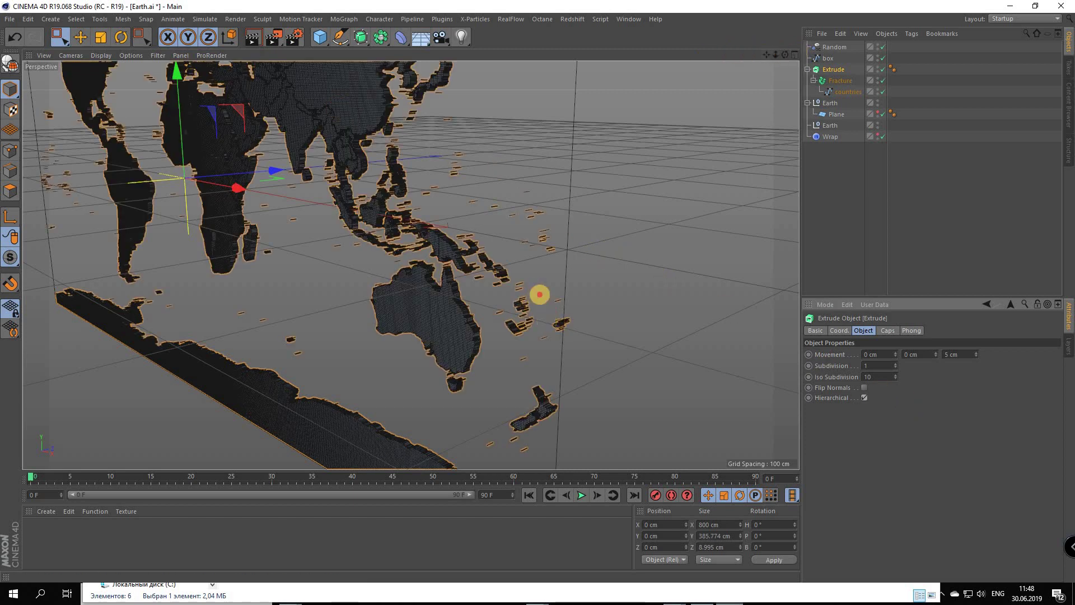
scroll(435, 213, "up", 3)
scroll(434, 214, "down", 3)
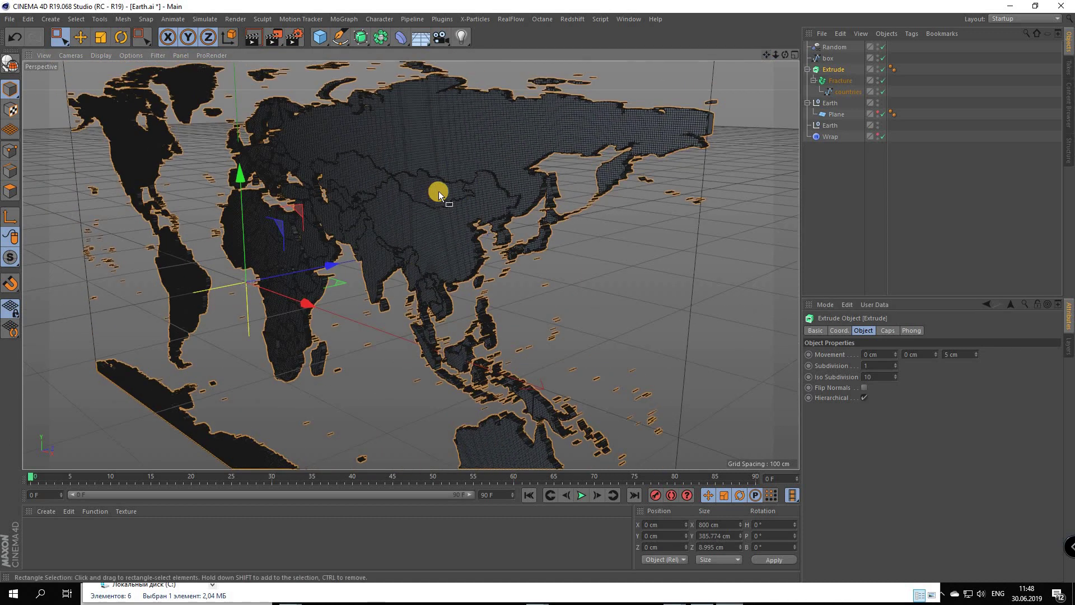
scroll(440, 190, "up", 2)
scroll(440, 189, "up", 2)
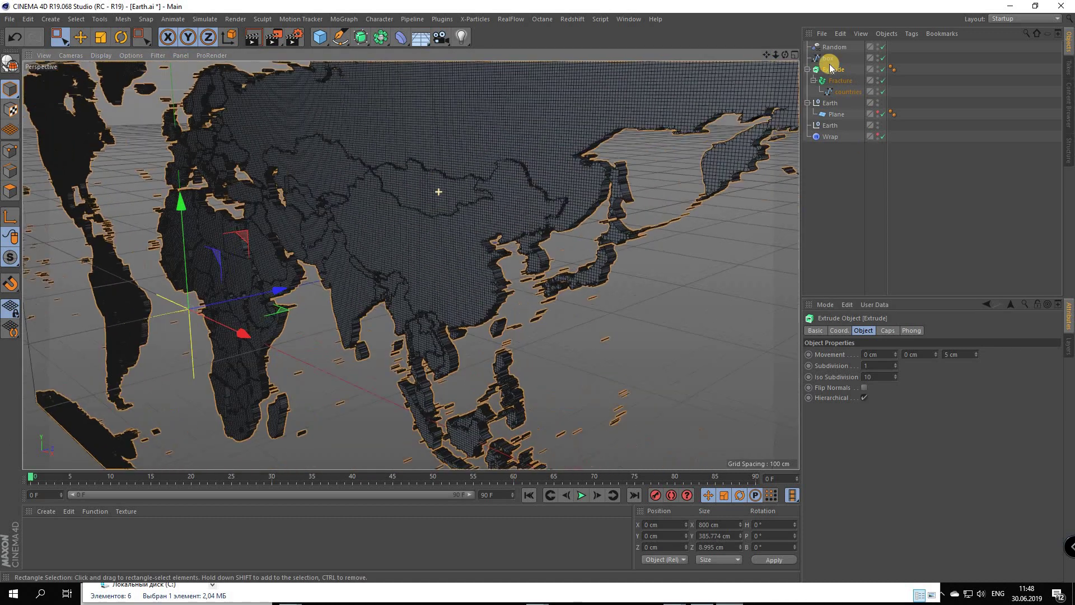
left_click(537, 291)
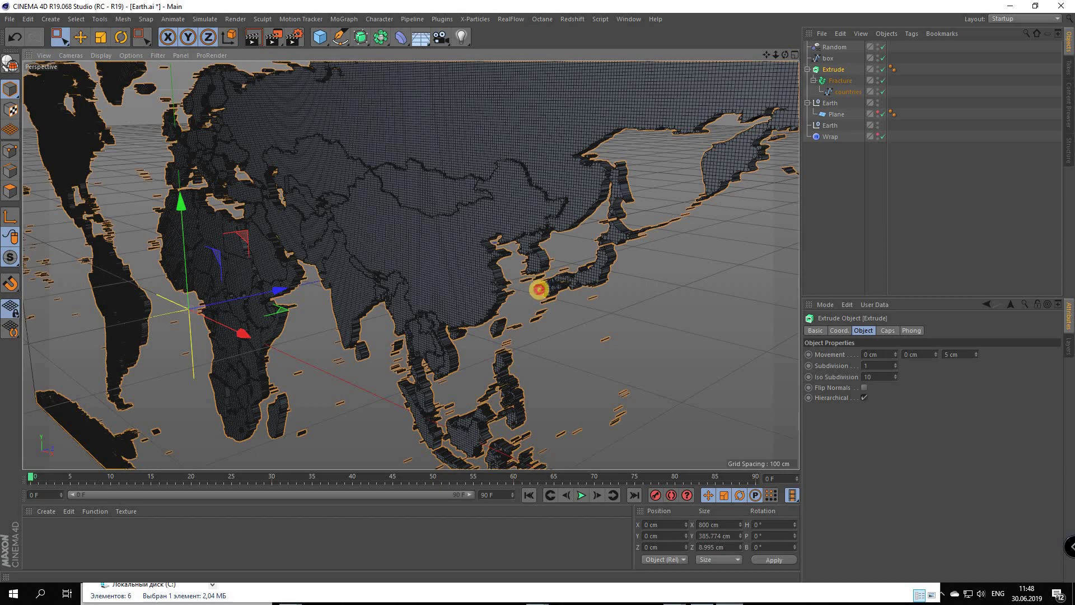
mouse_move(539, 290)
left_mouse_down("alt")
mouse_move(504, 195)
mouse_move(748, 80)
left_mouse_up("alt")
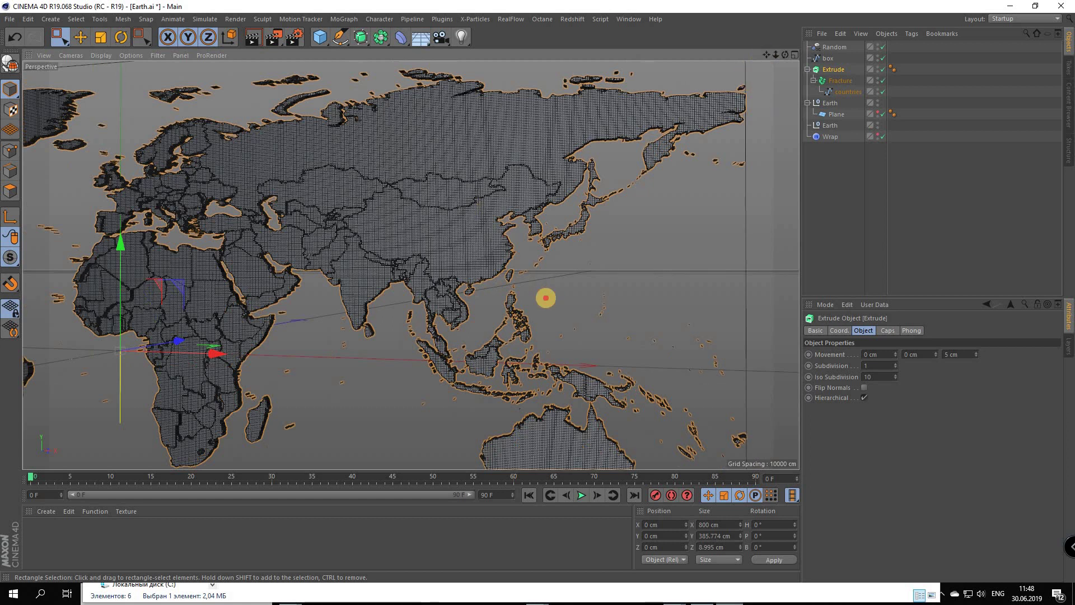
left_click_drag(545, 298, 537, 290, "alt")
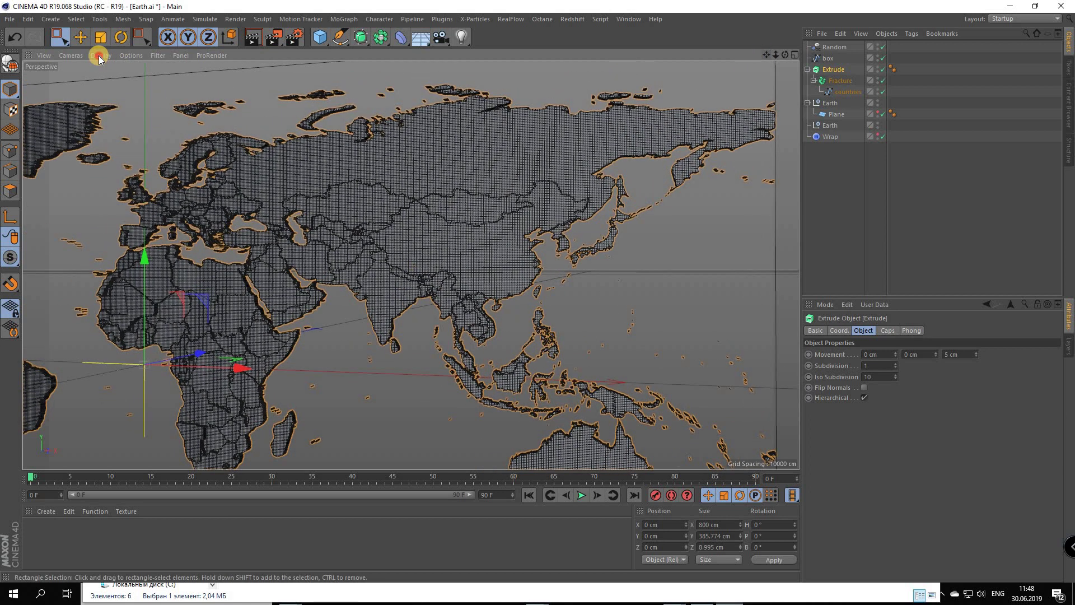
Switch the viewport to Gouraud Shading without wireframe lines and tilt the view
left_click(101, 55)
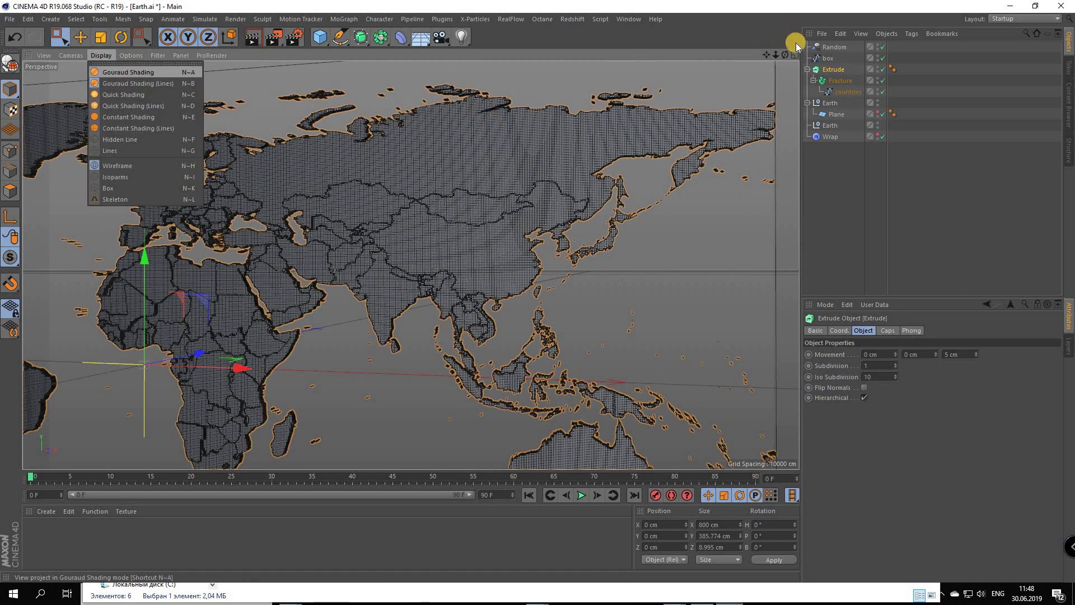
key("Return")
left_click(537, 296)
left_click_drag(538, 296, 304, 186, "alt")
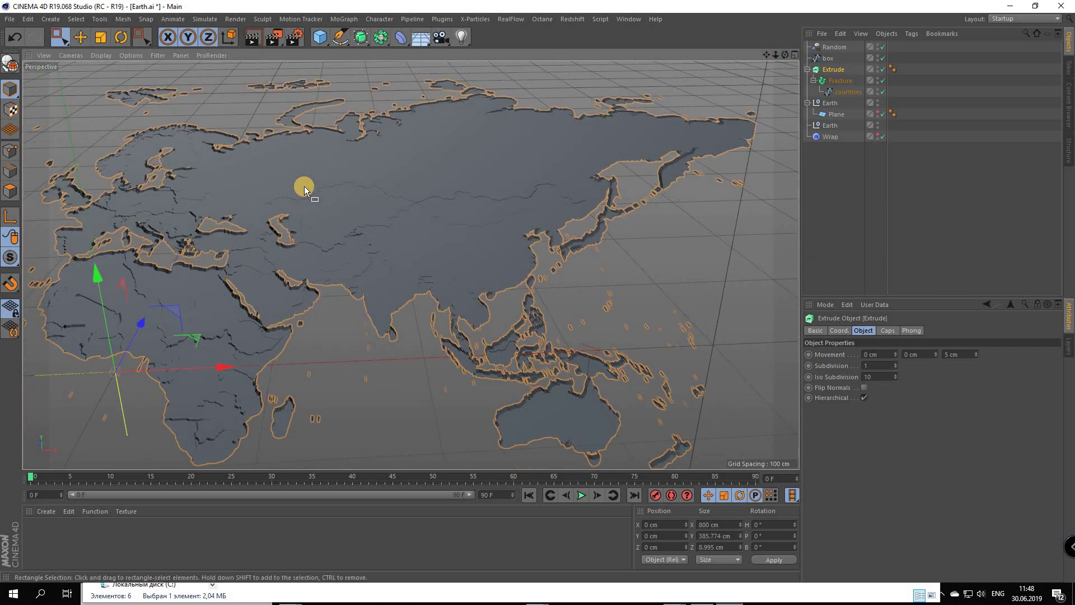
scroll(304, 186, "up", 5)
scroll(304, 186, "up", 3)
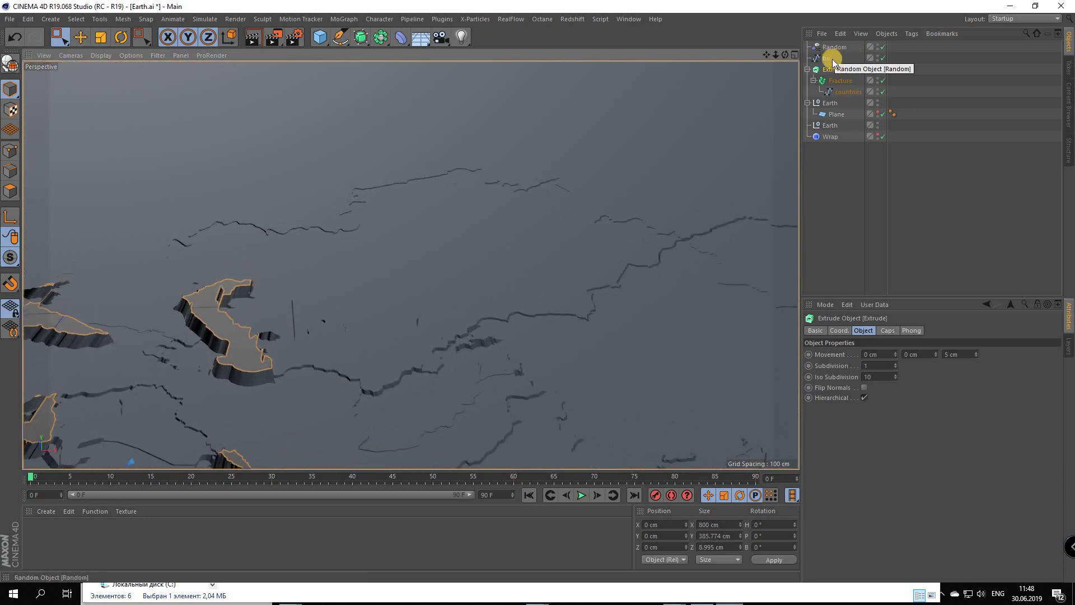
Raise the Random effector's Z position offset to 3 cm
left_click(834, 47)
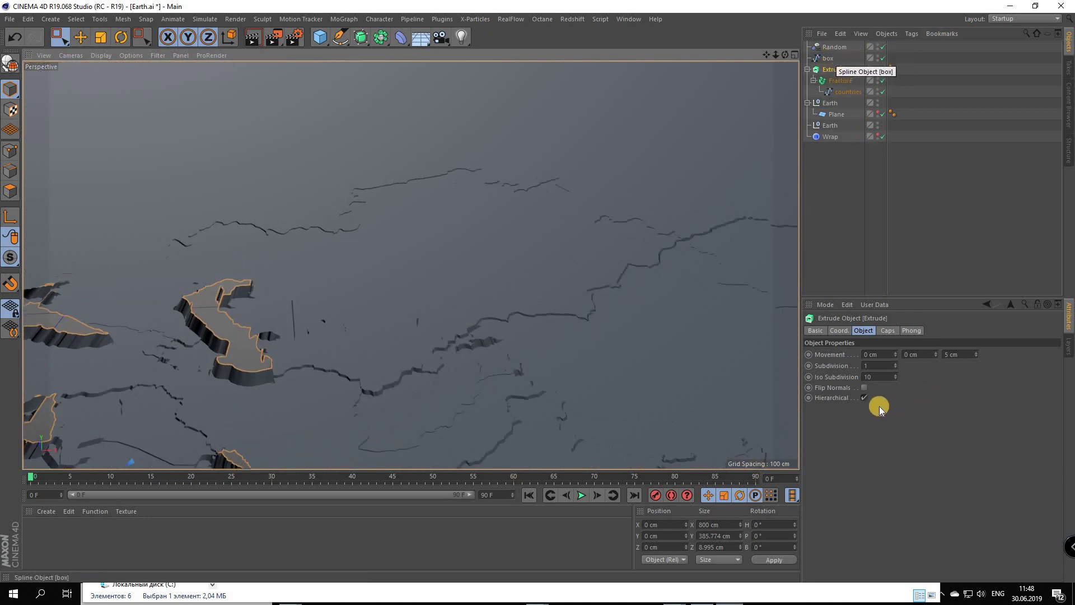
type("3")
key("Return")
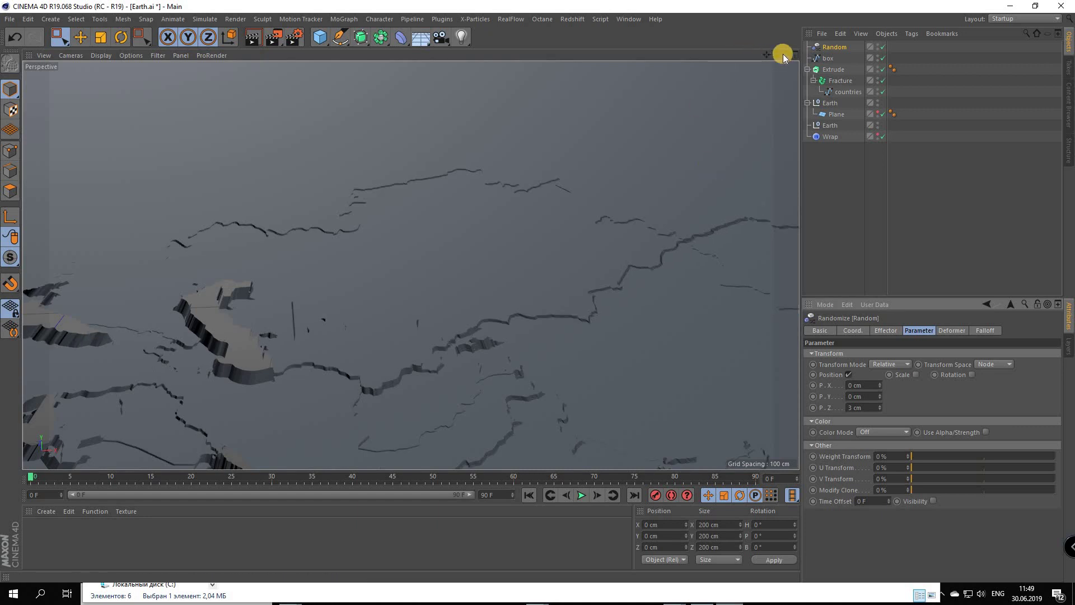
left_click_drag(537, 287, 538, 290, "alt")
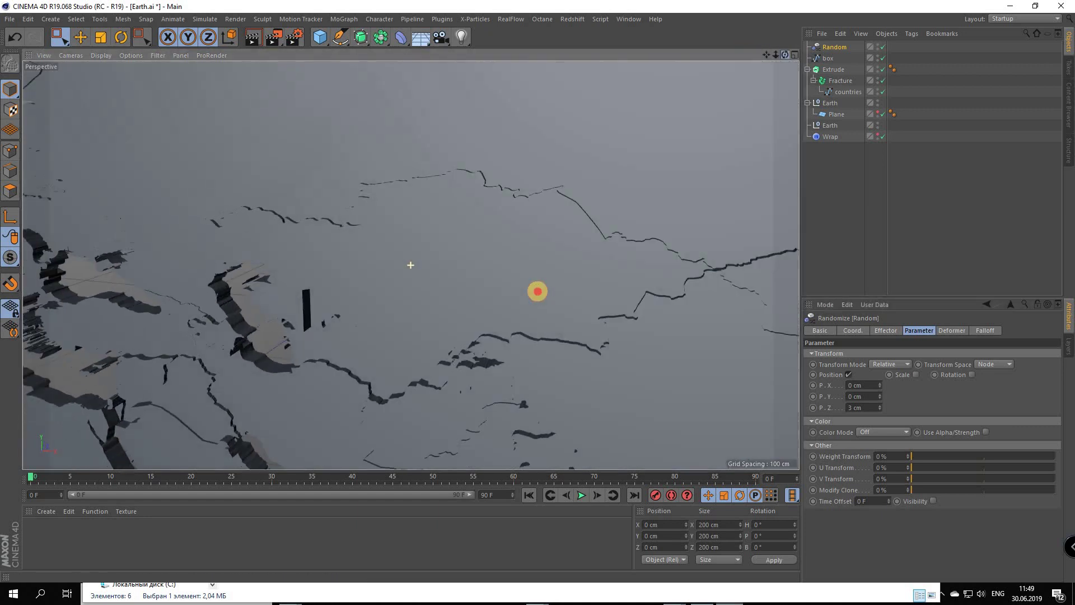
left_click_drag(780, 53, 923, 345)
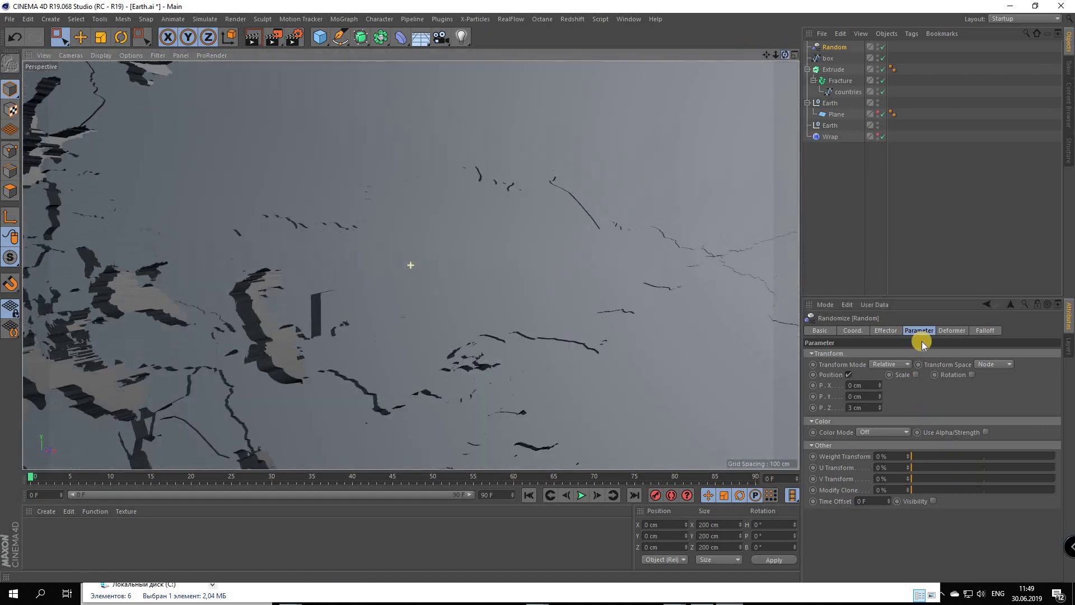
Review Extrude's Caps settings while orbiting around the extruded map
left_click(835, 70)
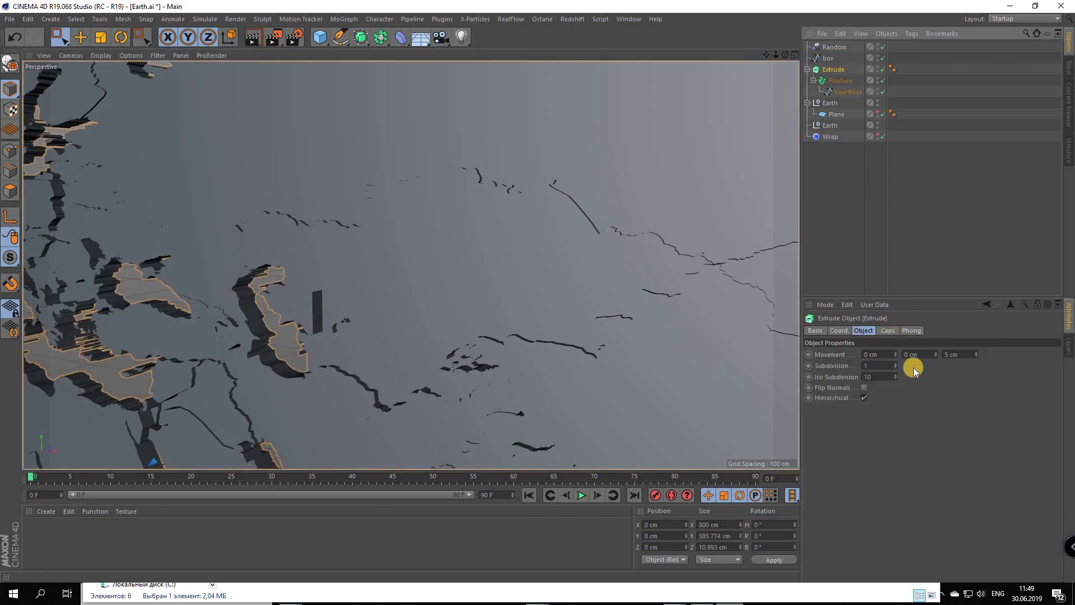
left_click(888, 331)
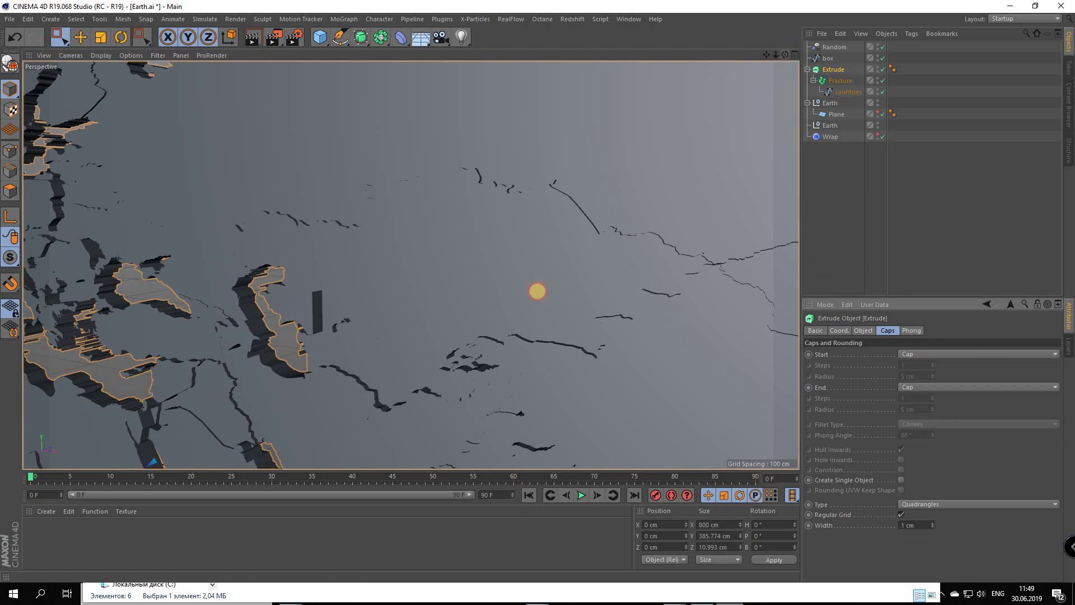
left_click_drag(538, 283, 538, 291, "alt")
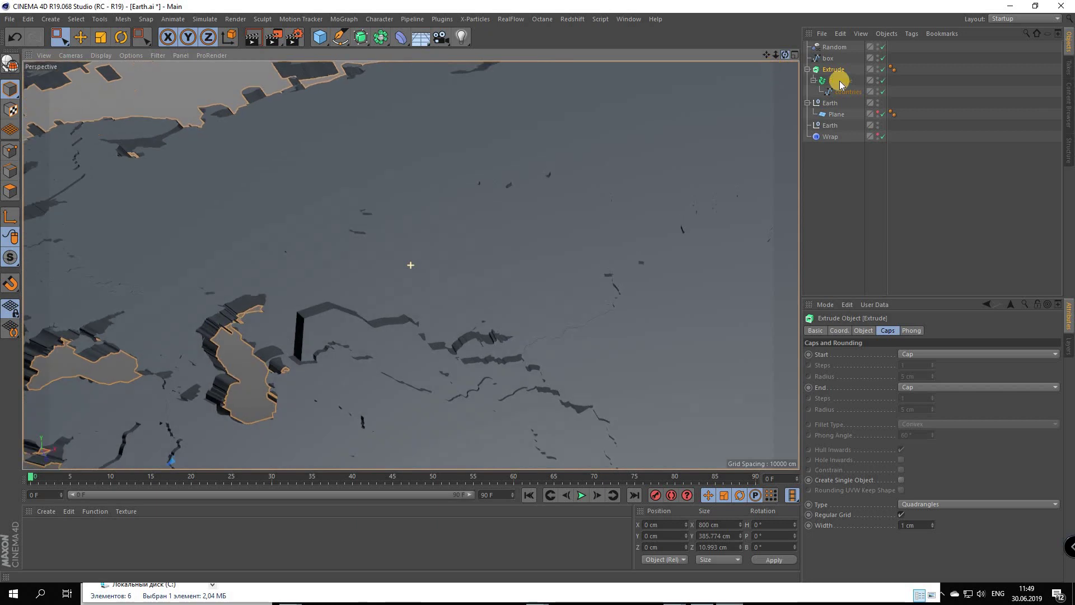
left_click_drag(538, 290, 526, 177, "alt")
scroll(526, 177, "down", 2)
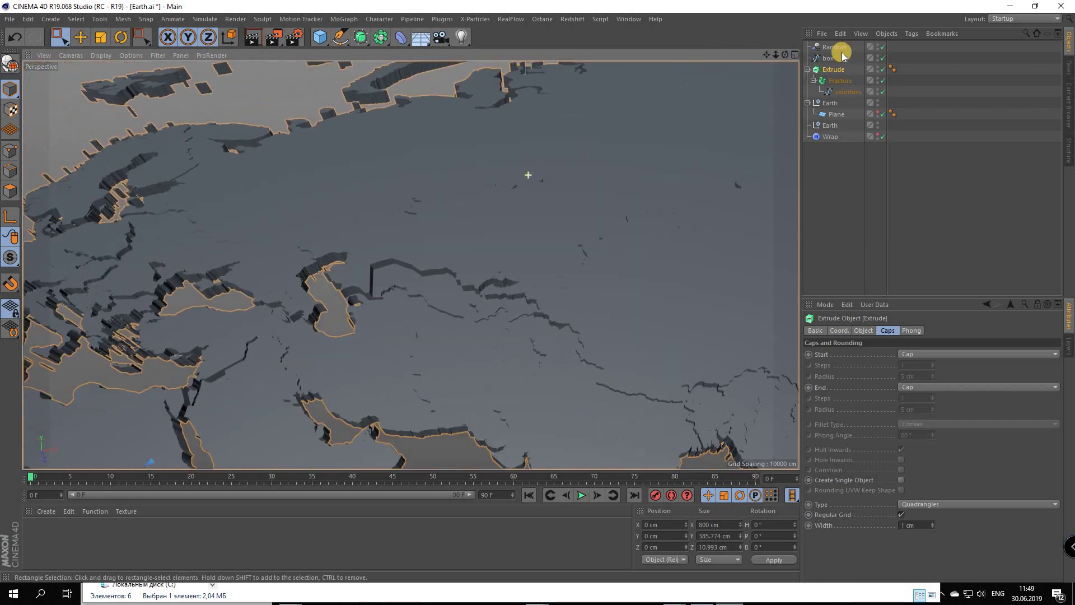
Move the box spline to the top of the hierarchy and disable it
left_click(829, 63)
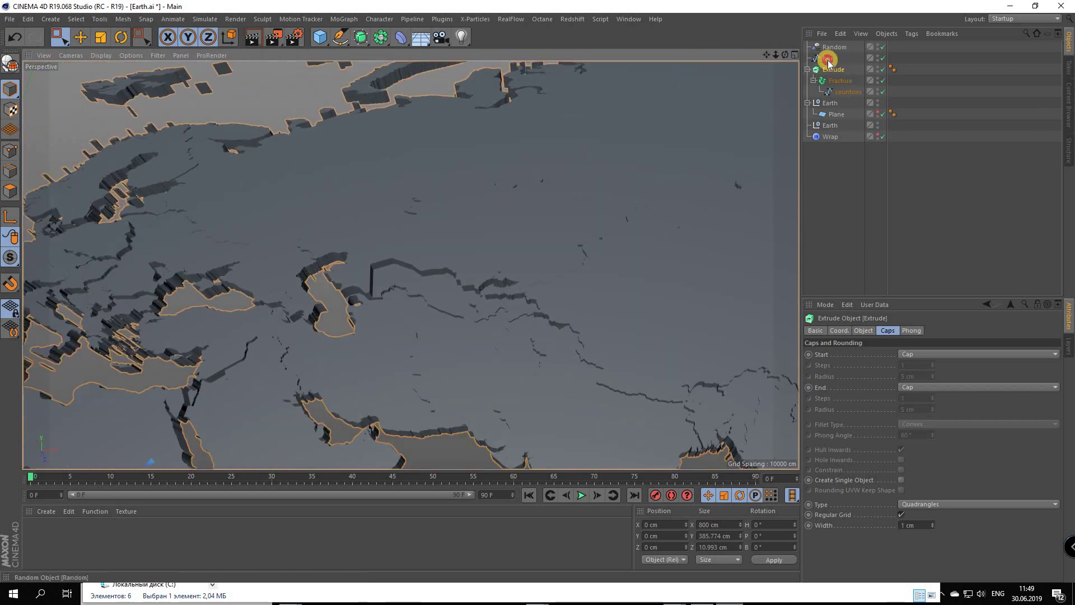
left_click_drag(826, 61, 828, 45)
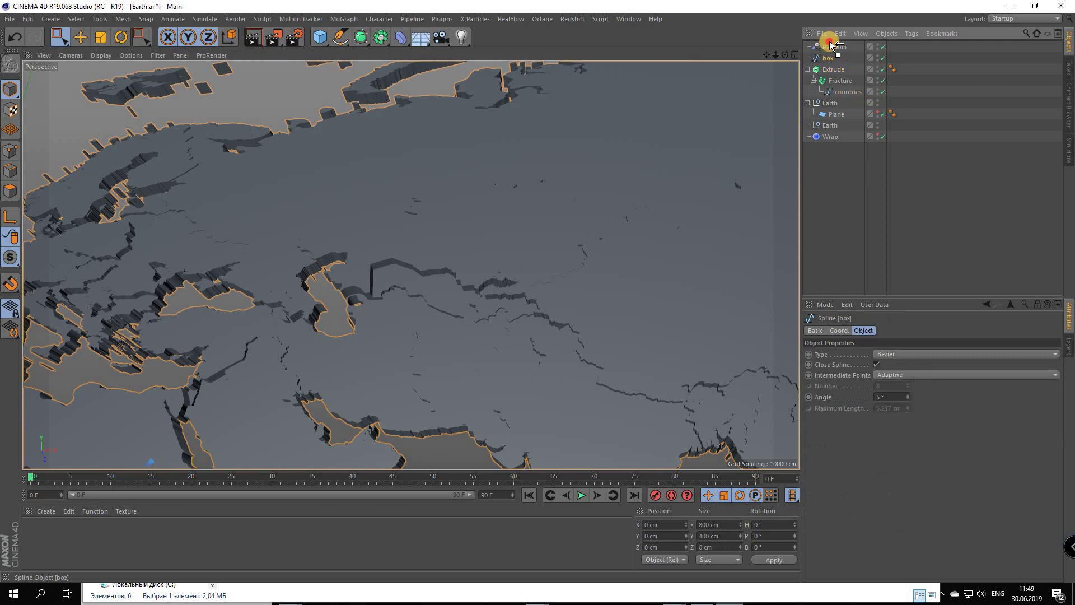
left_click(882, 47)
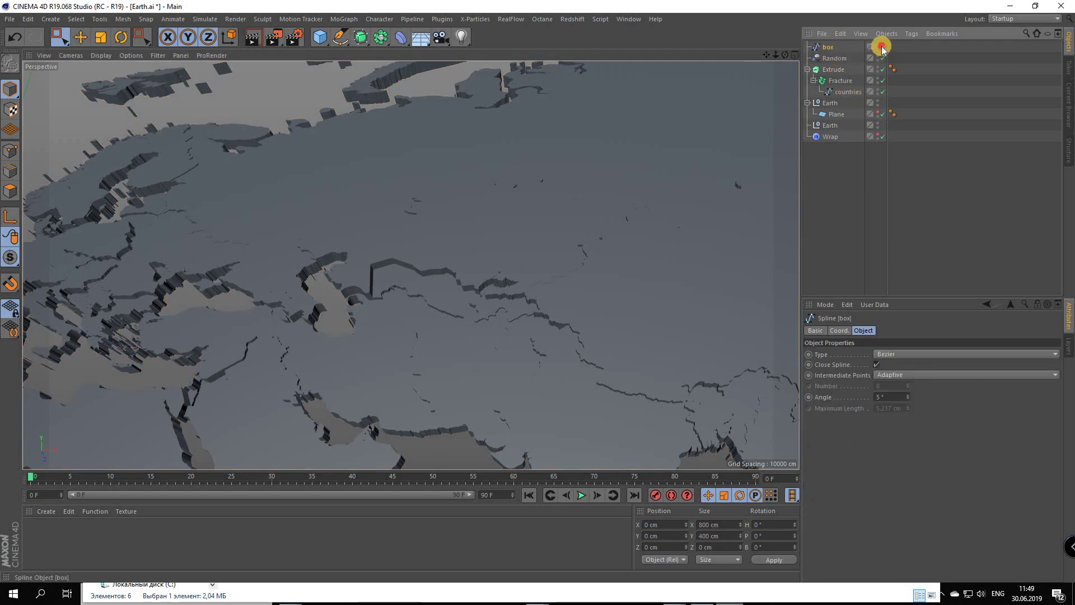
left_click(840, 65)
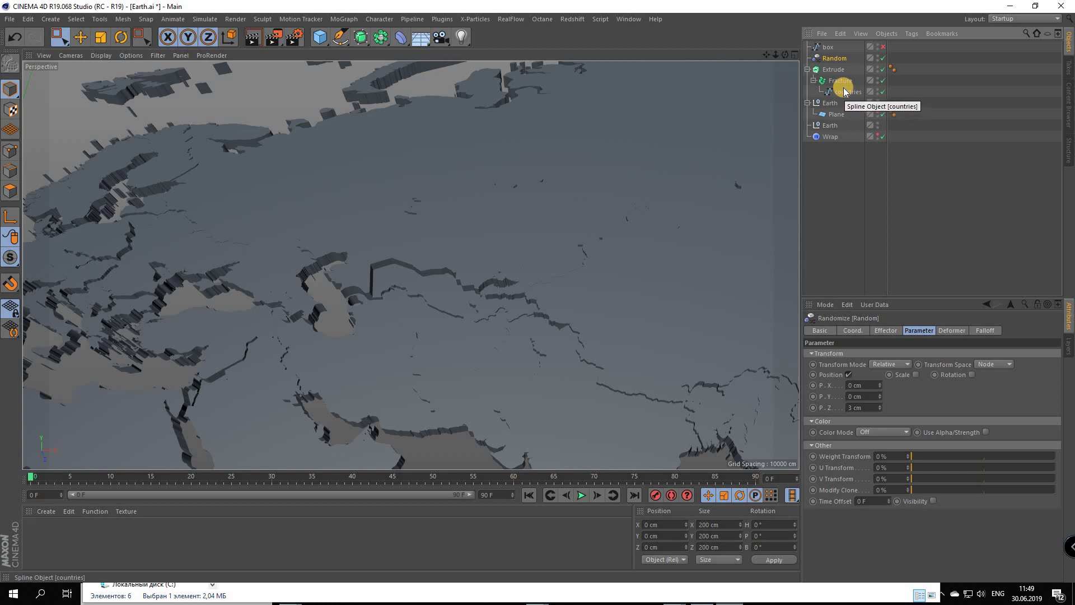
Group Random, Extrude, Fracture and countries into a null named 'extrude'
left_click(845, 91, "shift")
right_click(844, 91)
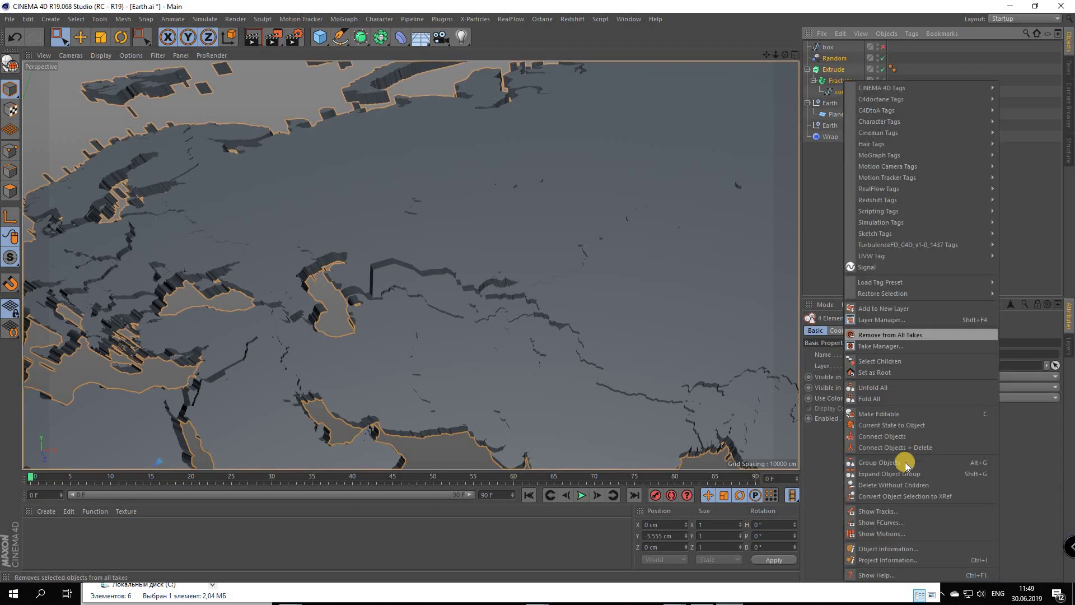
key("Return")
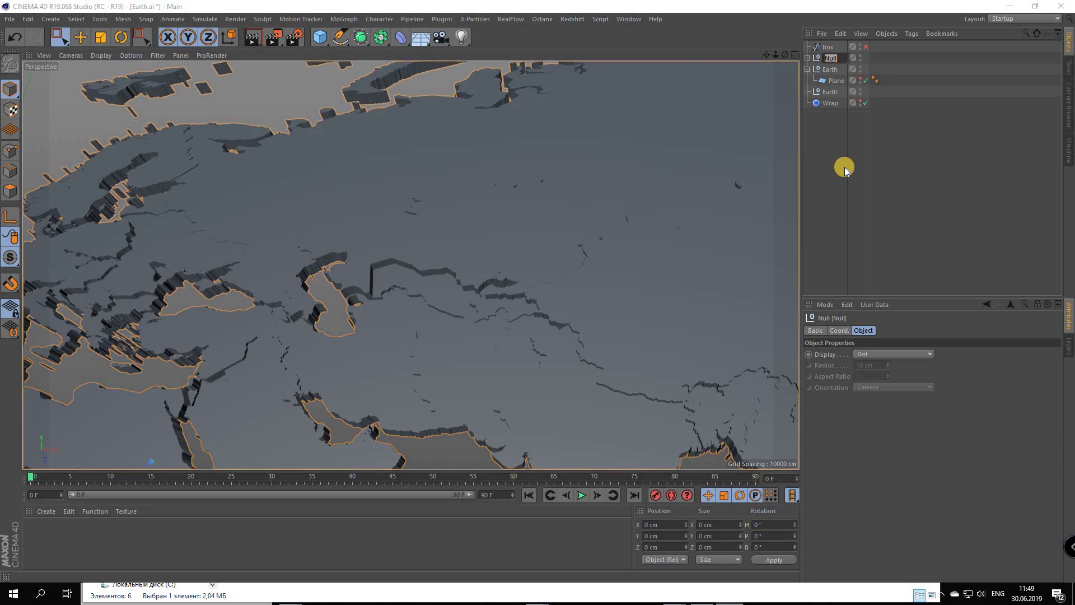
type("ex")
type("trude")
key("Return")
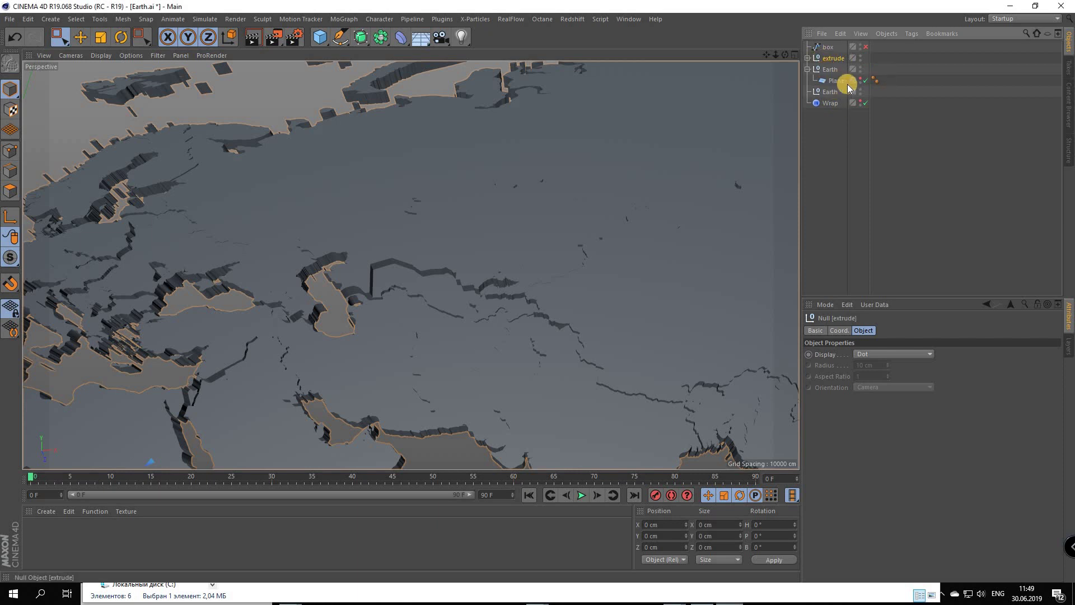
Nest the extrude null under Earth and switch to the four-view layout
left_click_drag(848, 87, 870, 82)
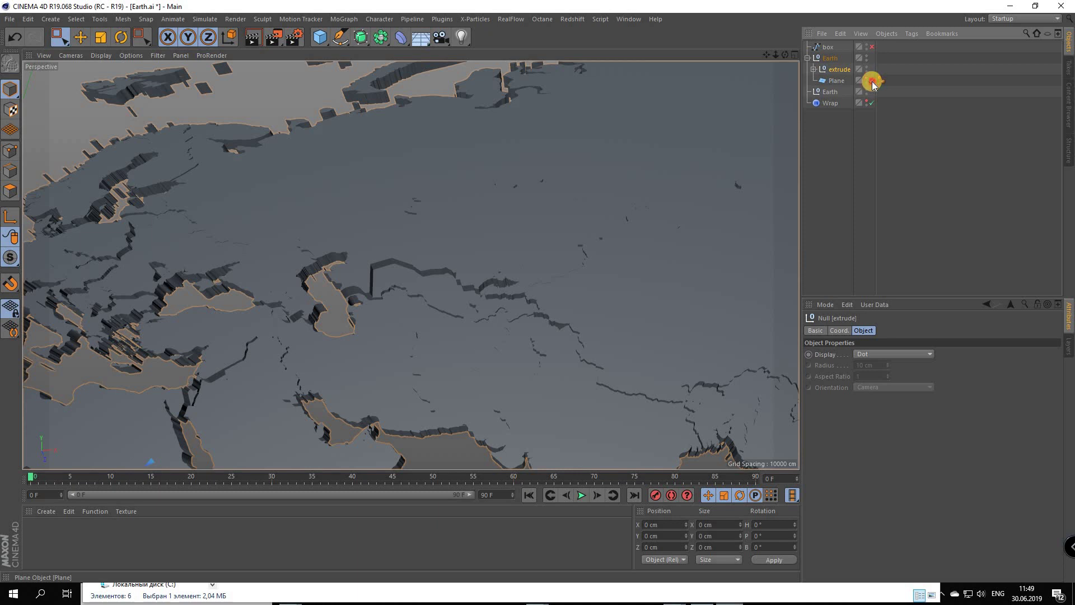
key("o")
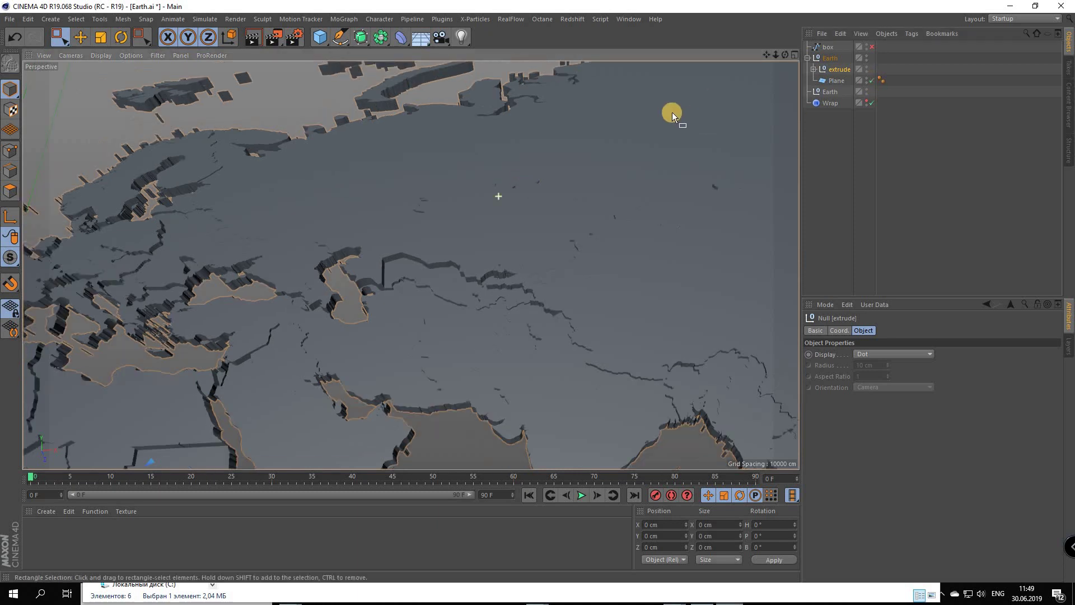
middle_click(576, 161)
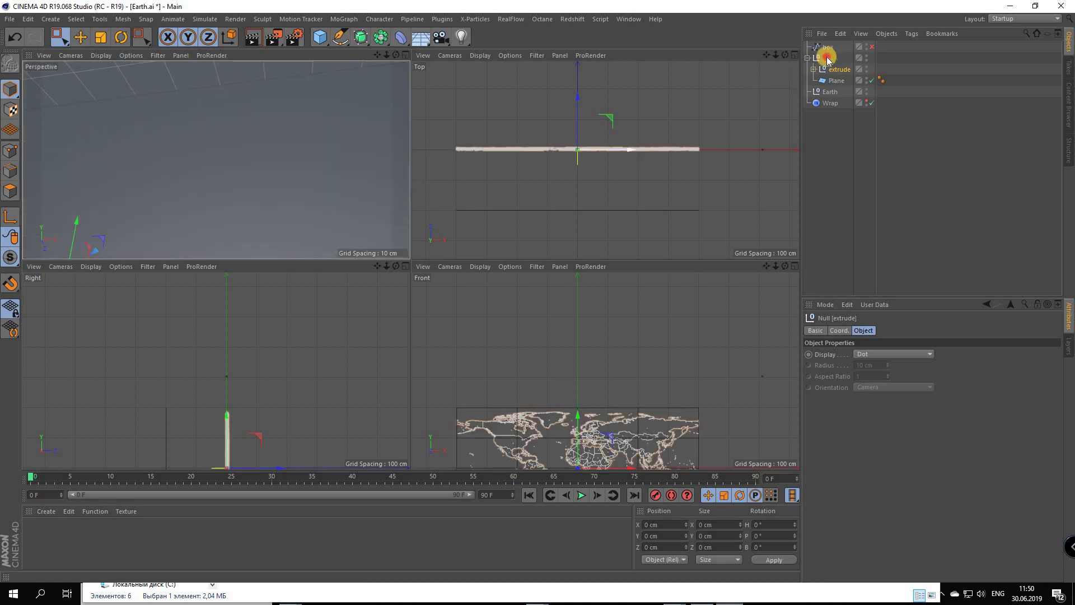
Undo an accidental Z move of the Earth object in the Top view
left_click(560, 113)
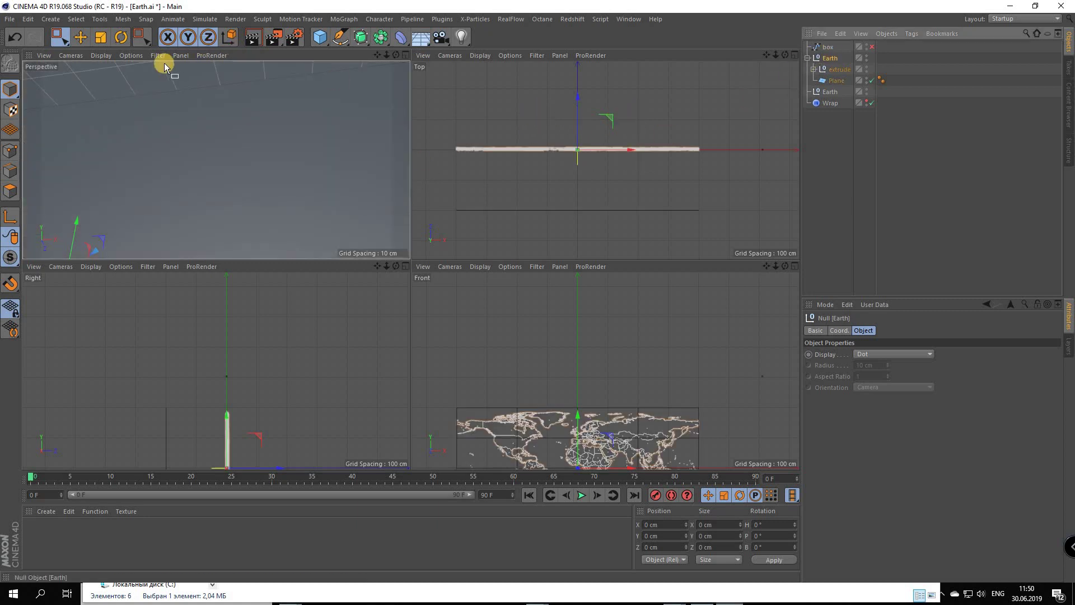
left_click(59, 37)
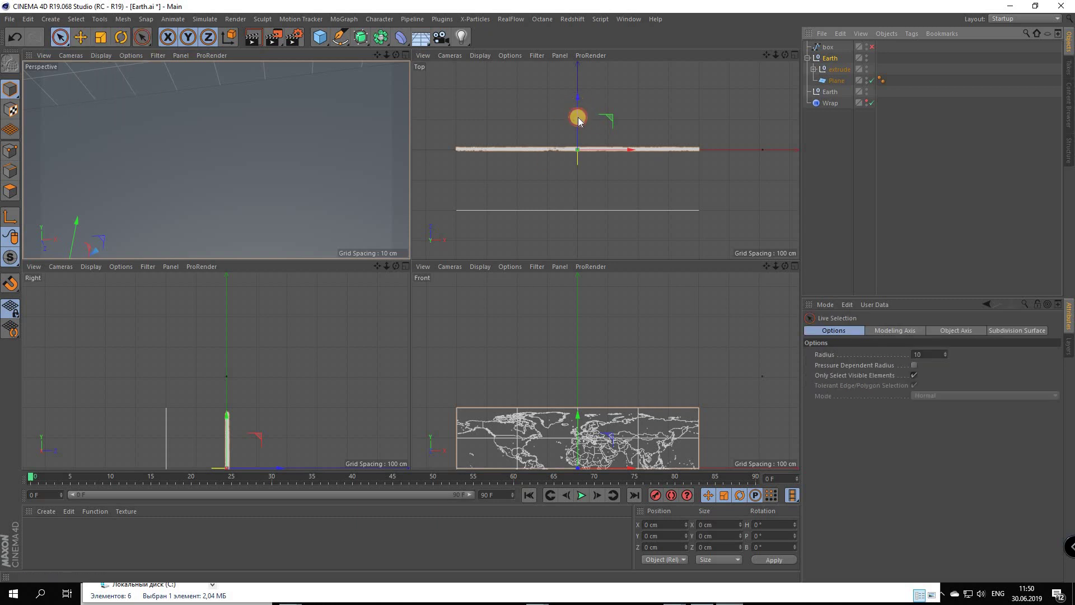
left_click_drag(579, 120, 579, 170)
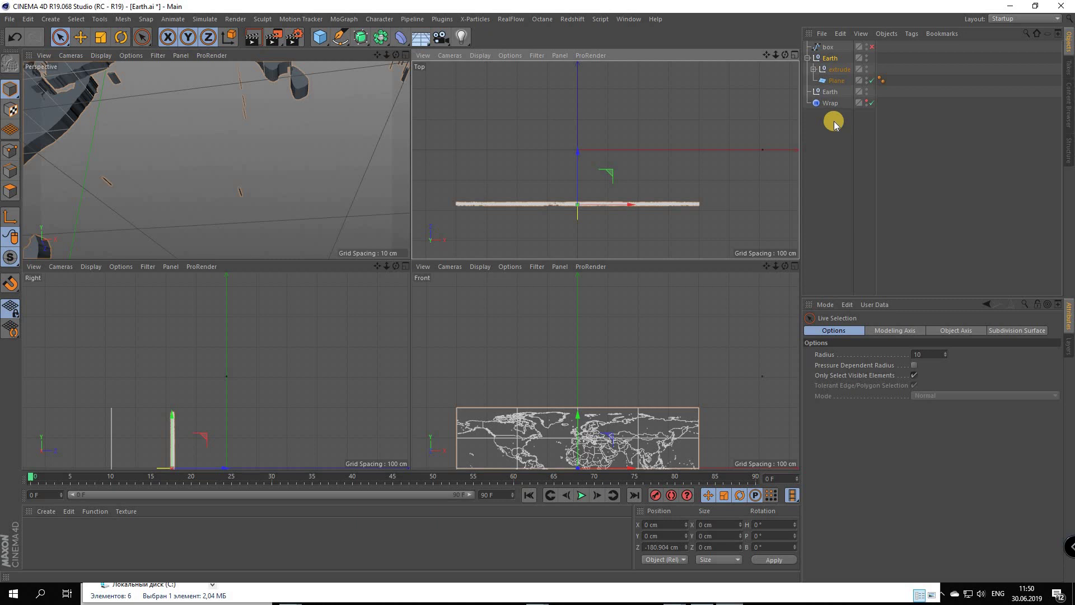
key("ctrl+z")
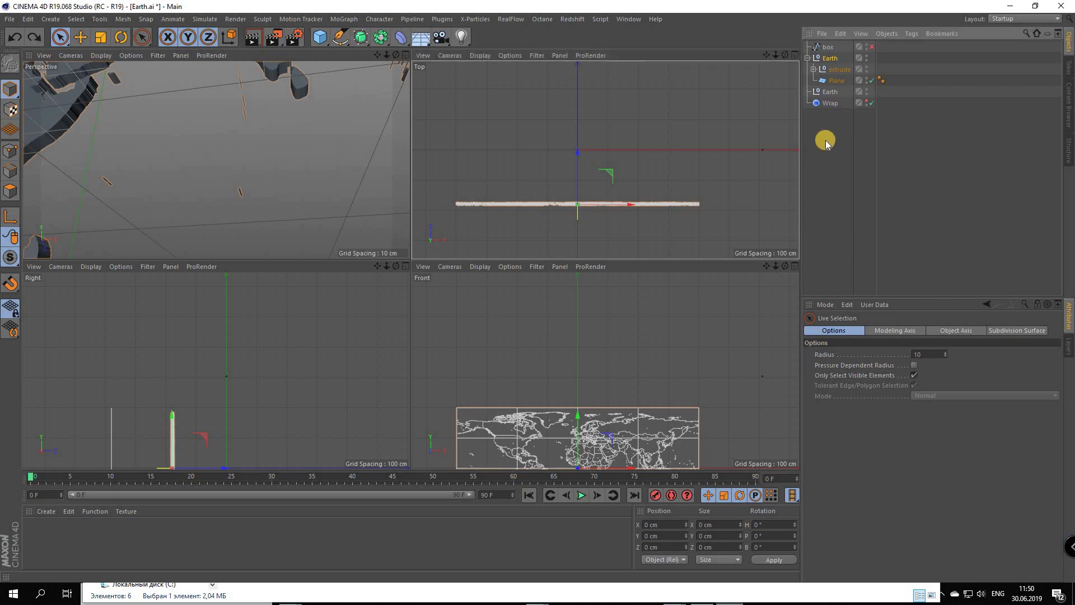
key("ctrl+z")
left_click(763, 102)
left_click(578, 112)
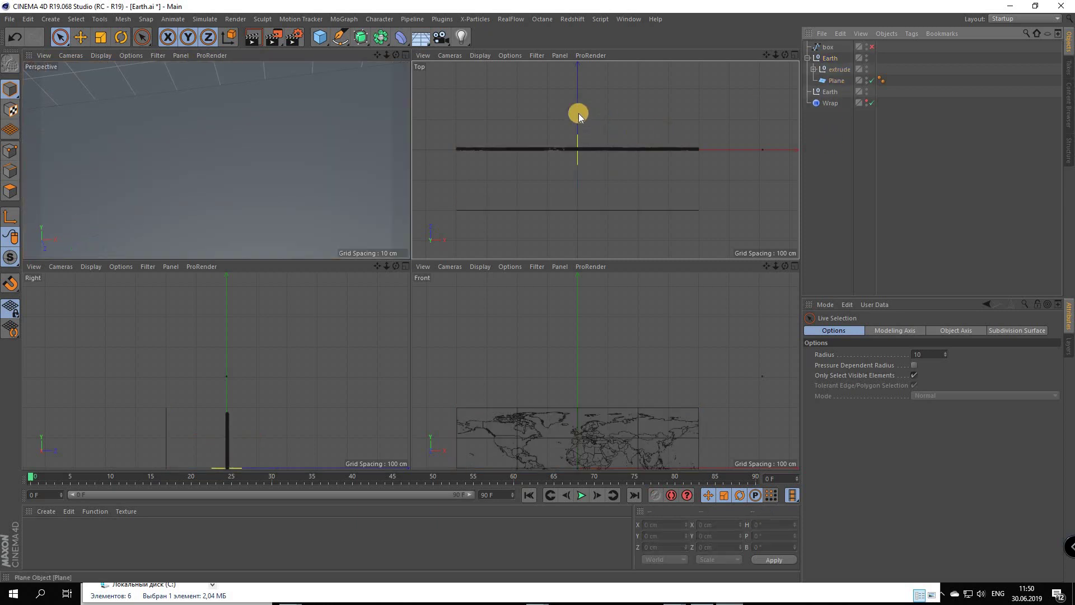
Drag the extrude null along Z from -232.591 cm to -204.187 cm
left_click(579, 147)
left_click(579, 159)
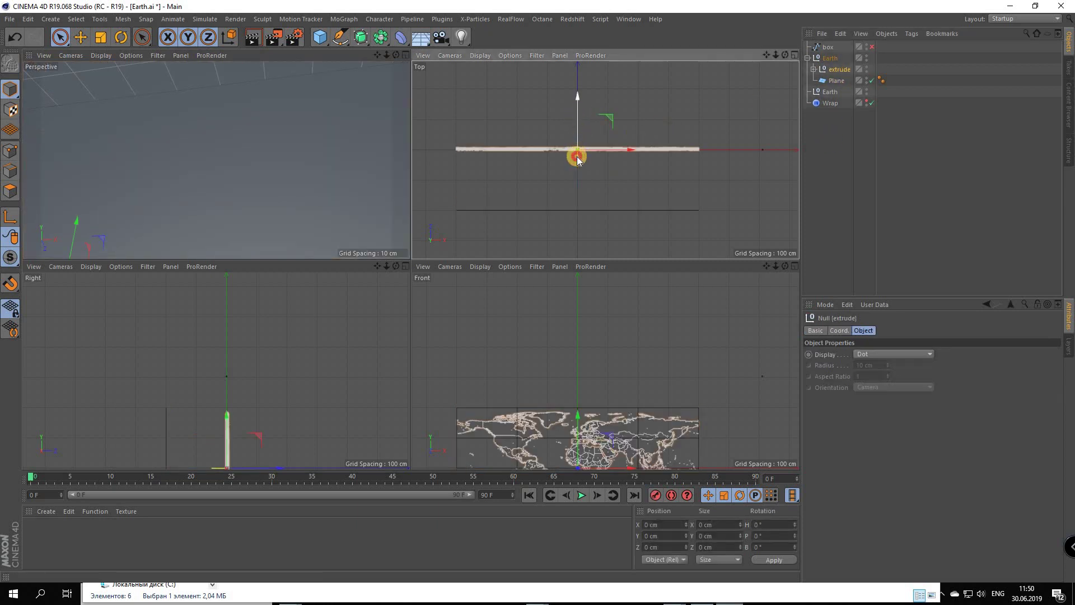
left_click_drag(578, 168, 574, 187)
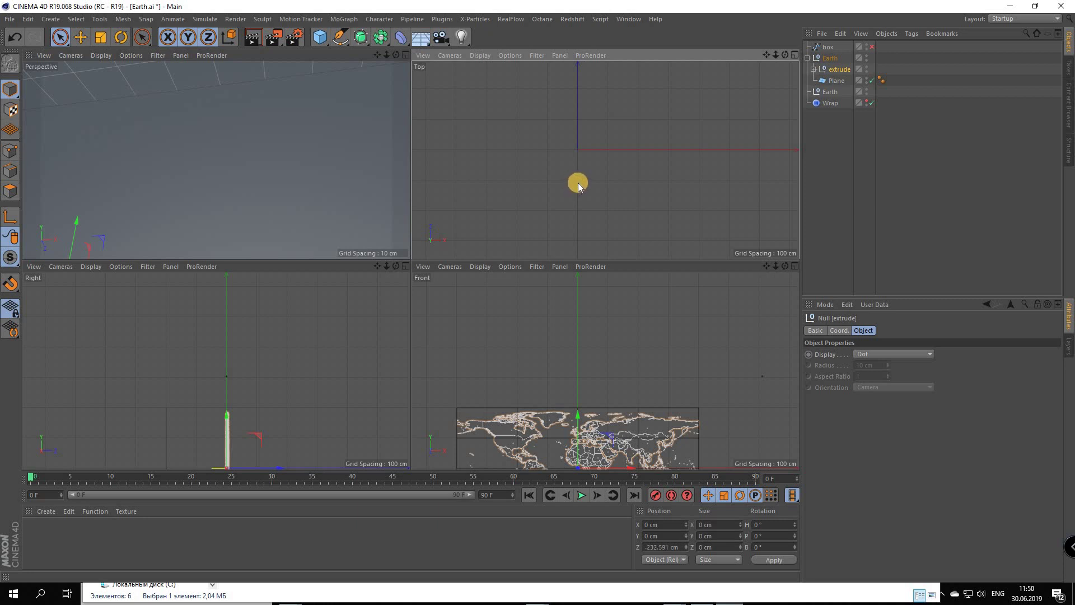
left_click(811, 70)
left_click(893, 91)
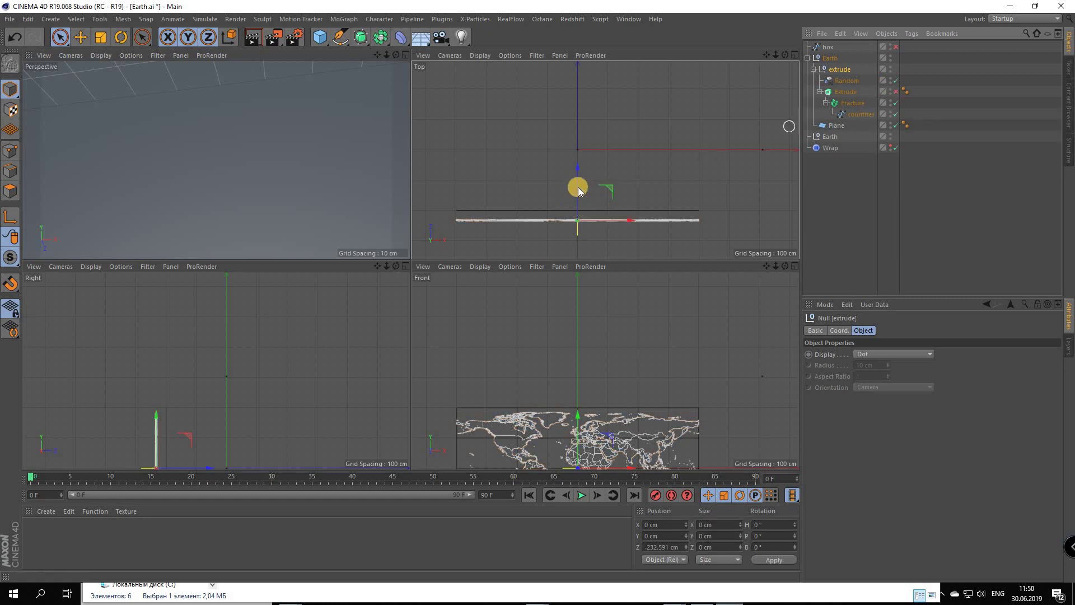
left_click_drag(578, 191, 582, 144)
scroll(582, 168, "up", 2)
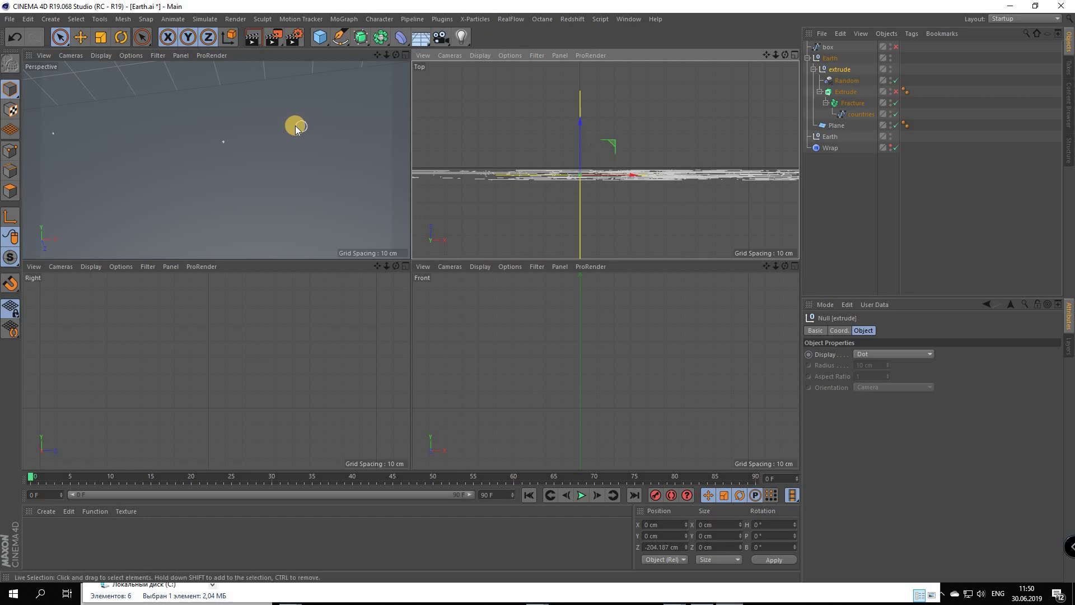
Frame the scene in a maximized perspective view, orbited to a near-front view of the world map
key("h")
key("F1")
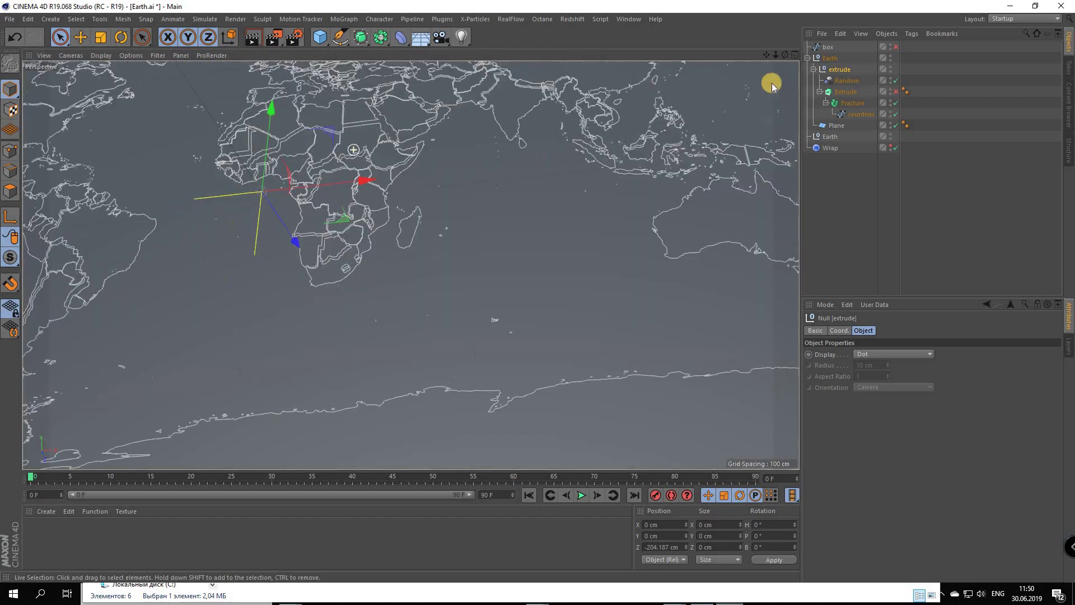
left_click_drag(766, 56, 781, 58)
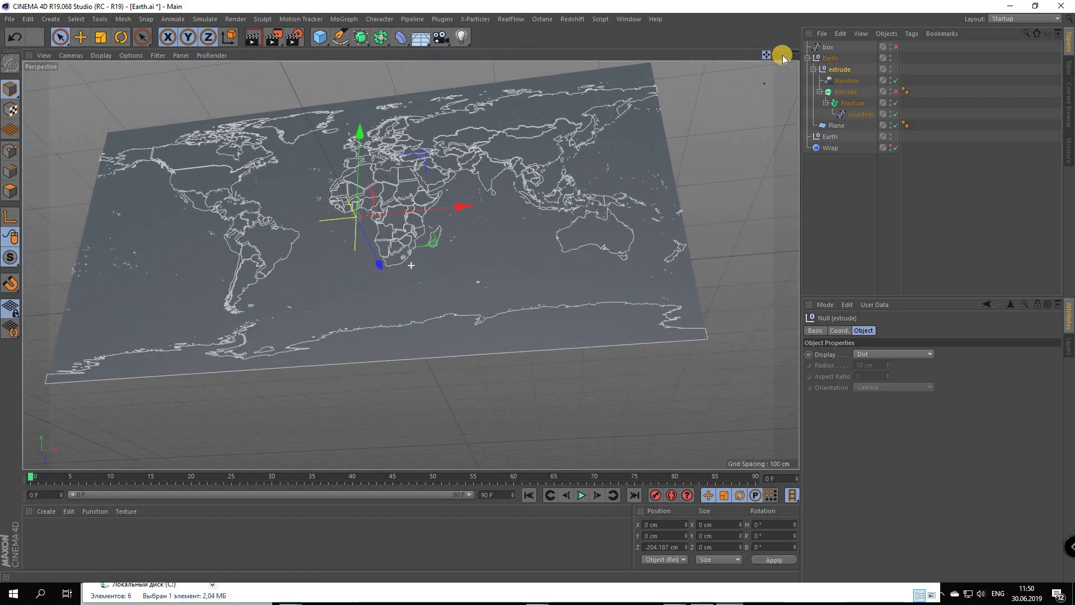
left_click_drag(784, 55, 812, 68)
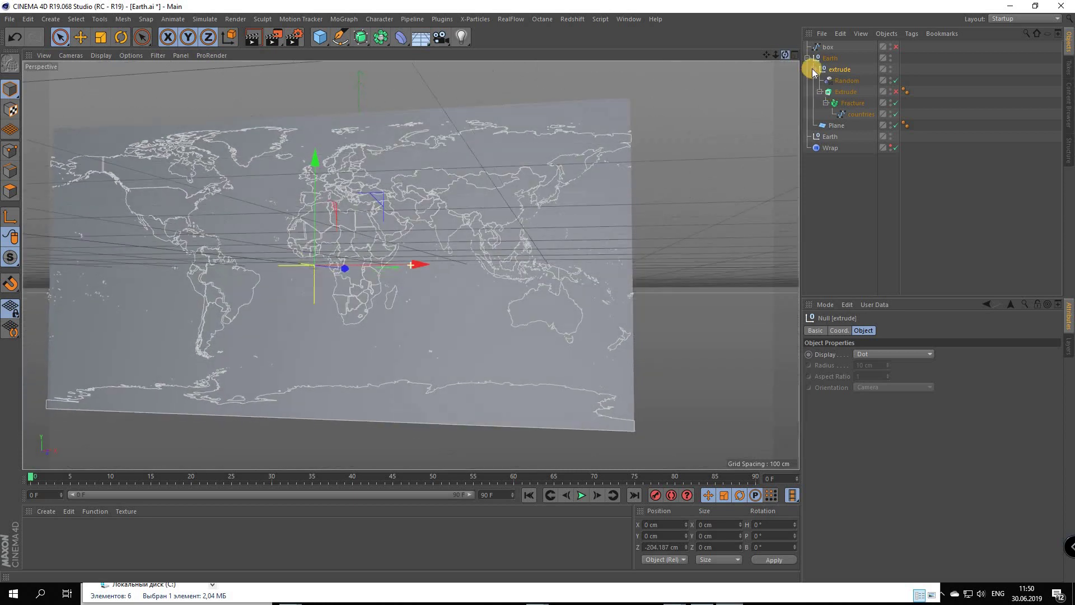
left_click(813, 69)
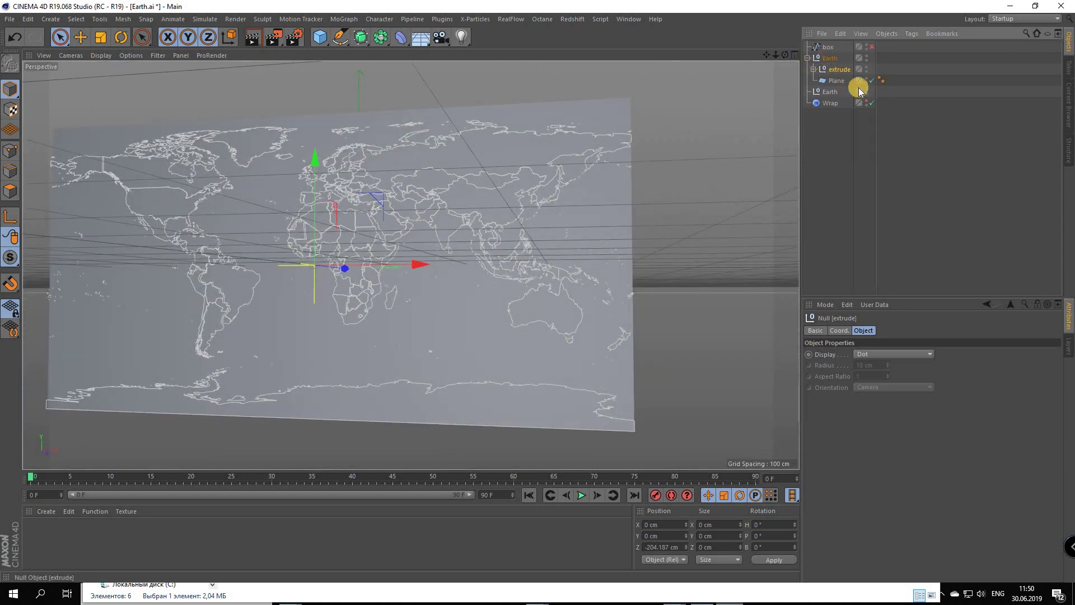
Move the Wrap deformer under the Earth null so the map bends into a sphere
left_click(823, 104)
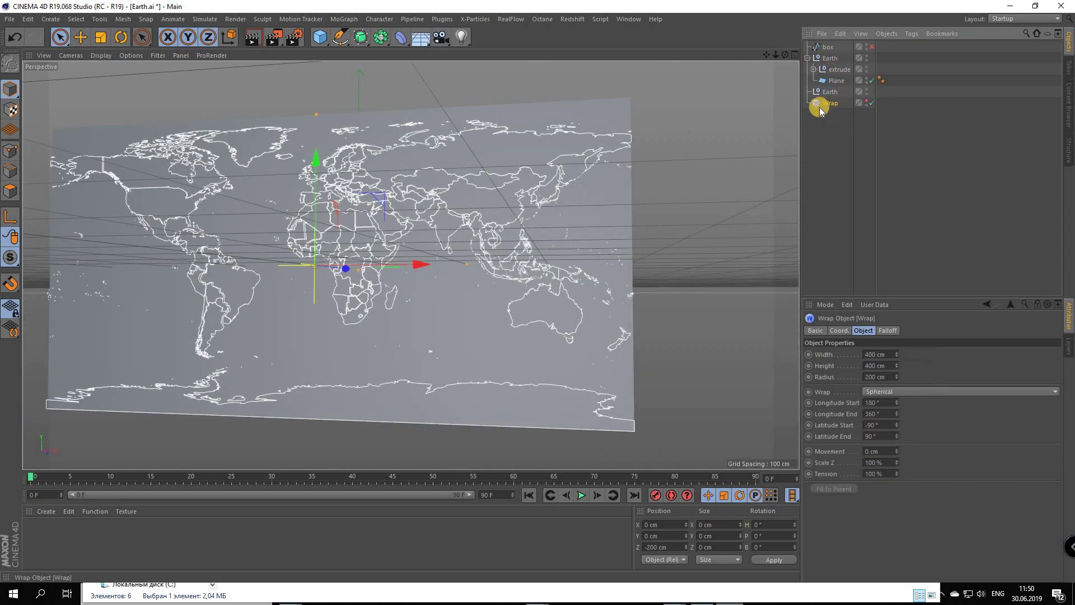
left_click_drag(823, 106, 837, 61)
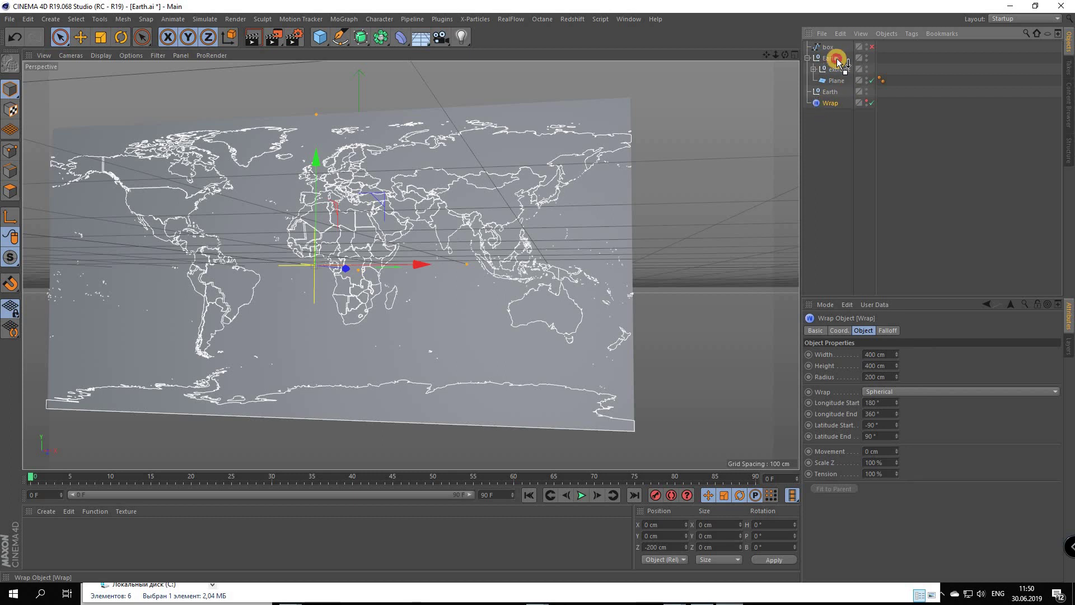
left_click_drag(837, 60, 836, 59)
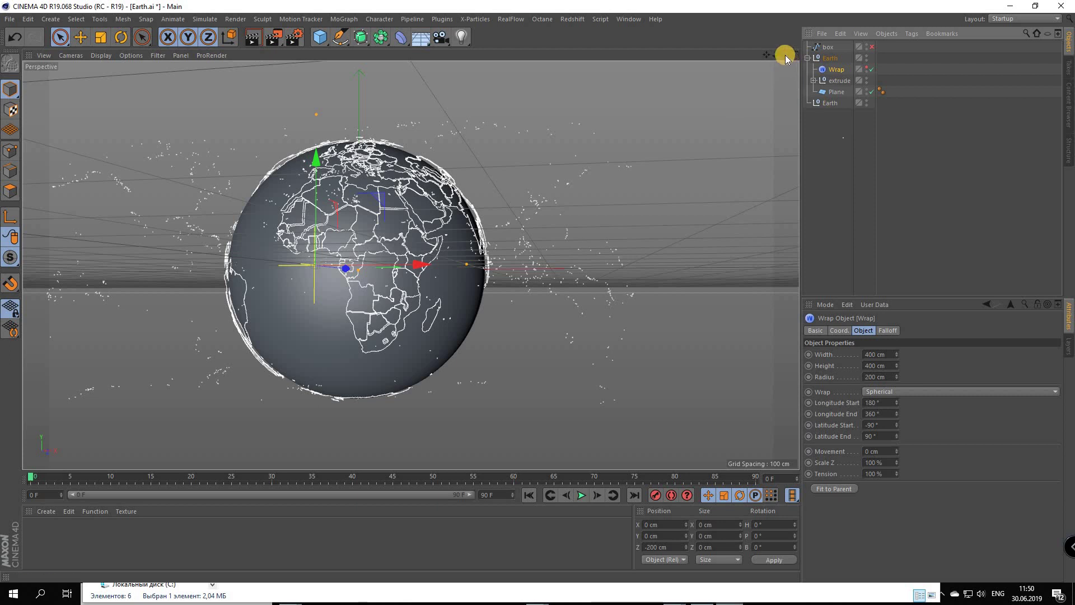
left_click(538, 291)
Zoom in on the globe and expand the extrude group to reveal Random, Extrude, Fracture and countries
mouse_move(537, 291)
left_mouse_down("alt")
mouse_move(852, 187)
mouse_move(809, 134)
left_mouse_up("alt")
left_click_drag(768, 54, 48, 82)
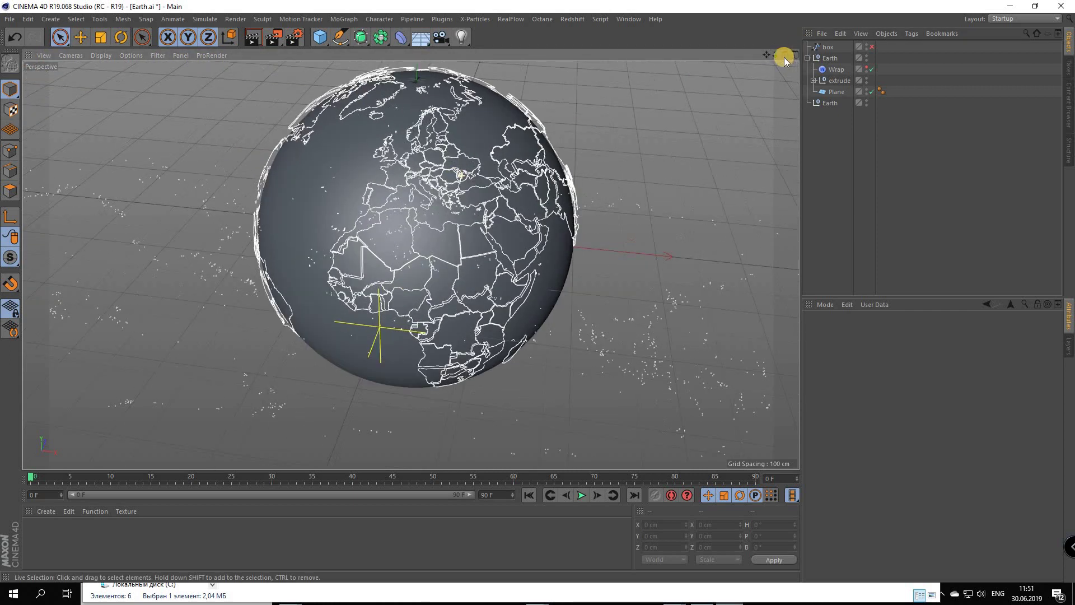
left_click_drag(784, 54, 532, 291)
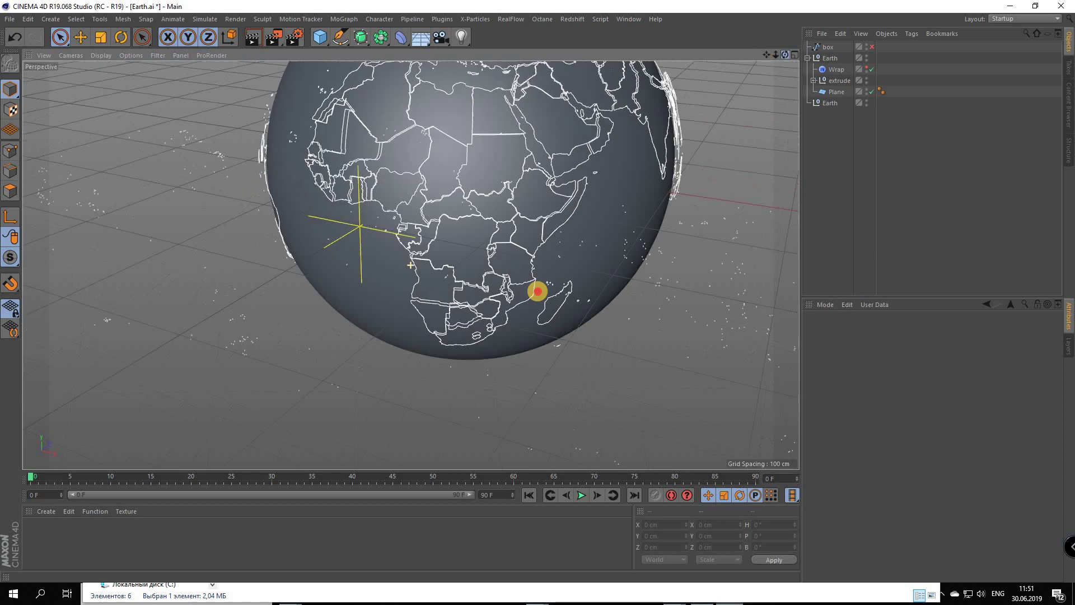
left_click(814, 80)
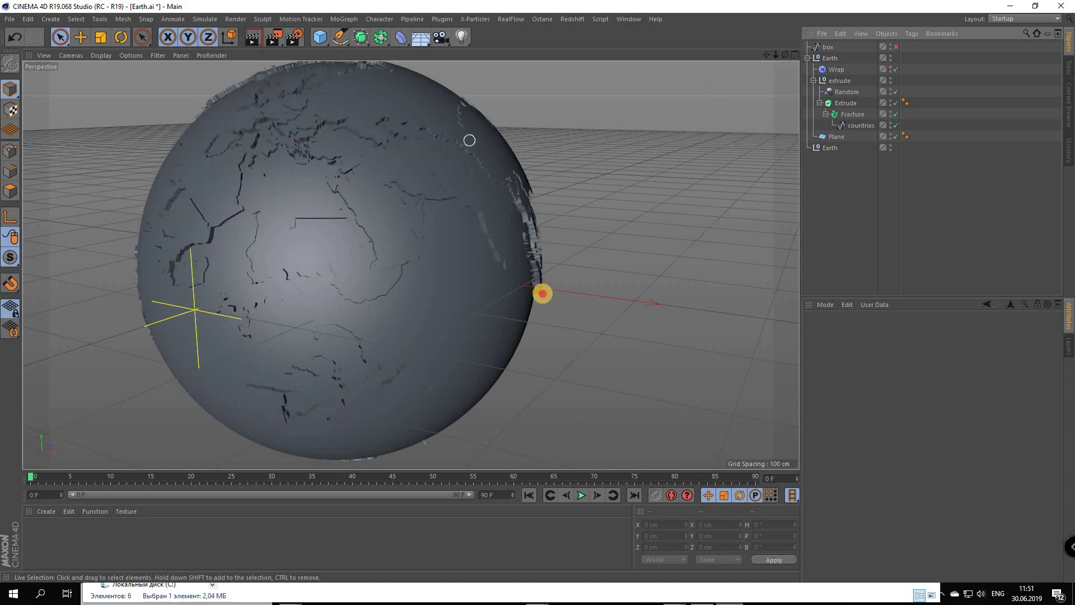
Frame a close view over the globe's top and launch the Octane Live Viewer window
left_click_drag(641, 125, 324, 187, "alt")
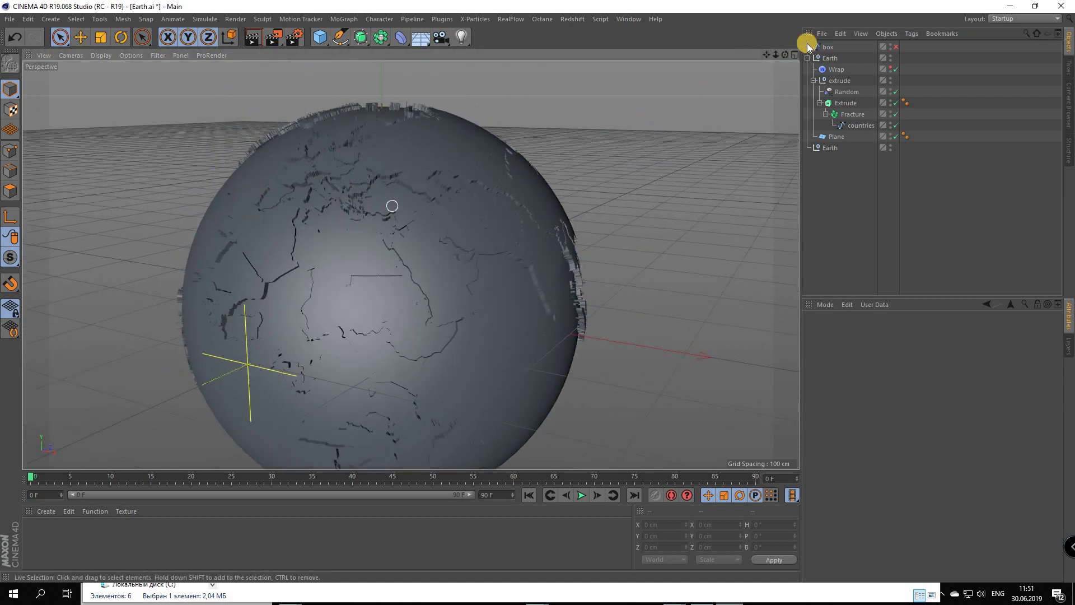
scroll(325, 189, "up", 3)
scroll(325, 188, "up", 2)
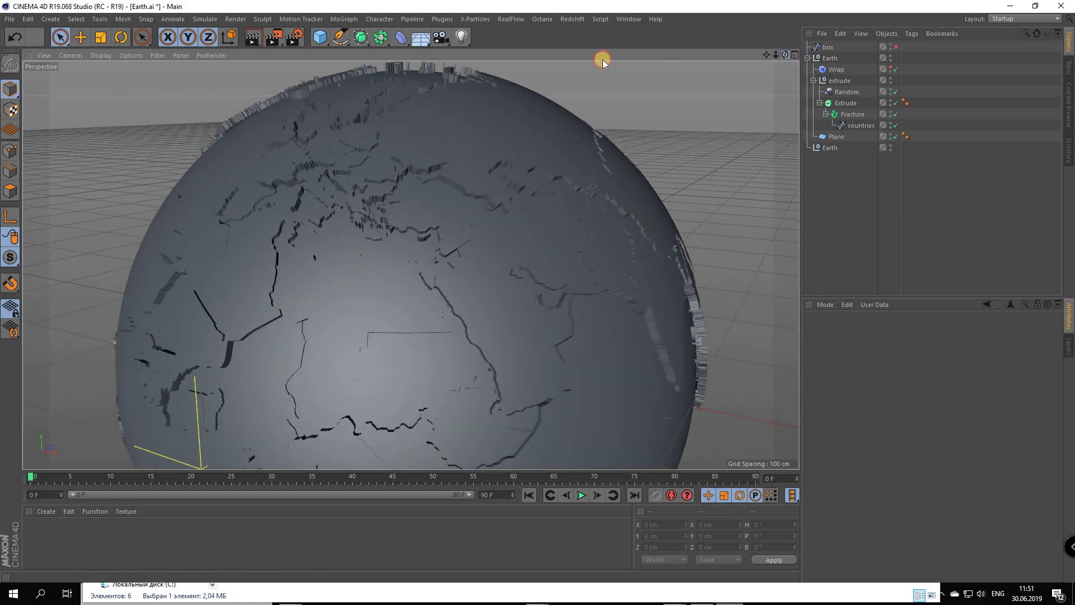
left_click_drag(602, 63, 414, 259, "alt")
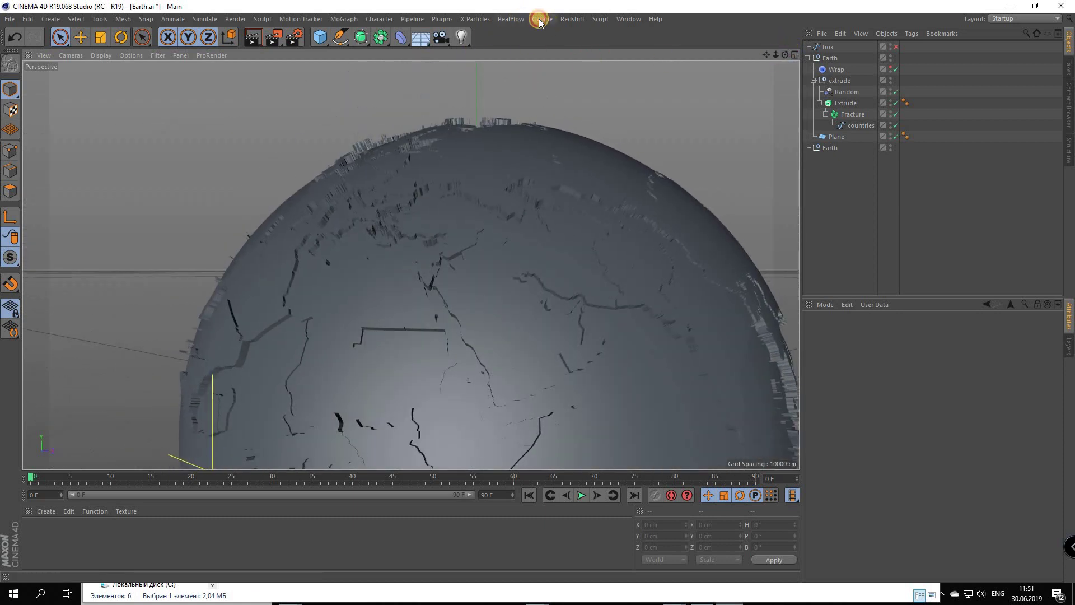
left_click(562, 45)
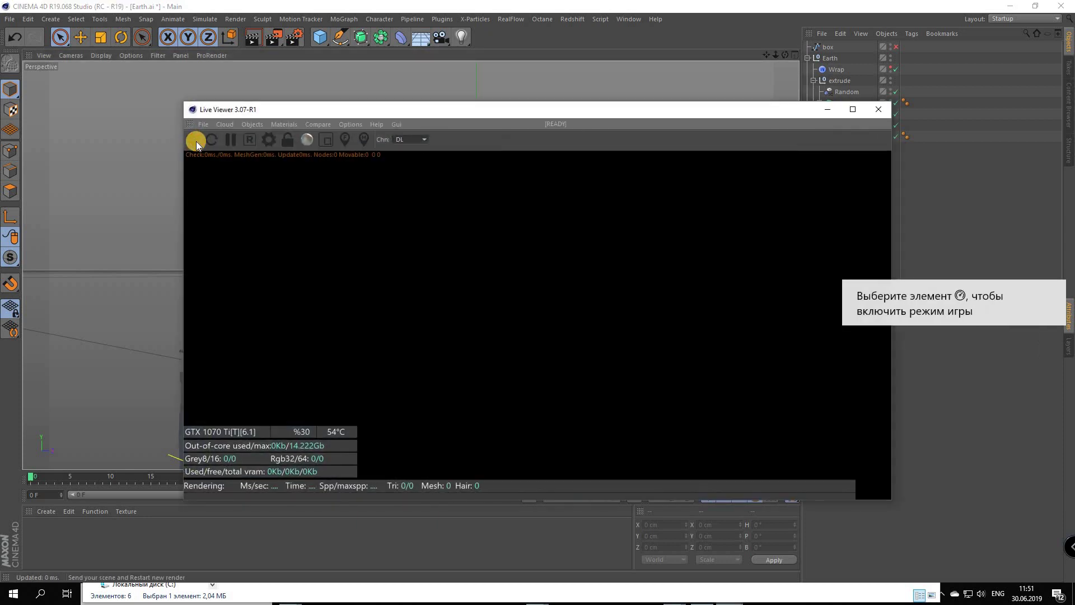
Start the Octane live render and rotate the view to show Europe on the globe
left_click(196, 141)
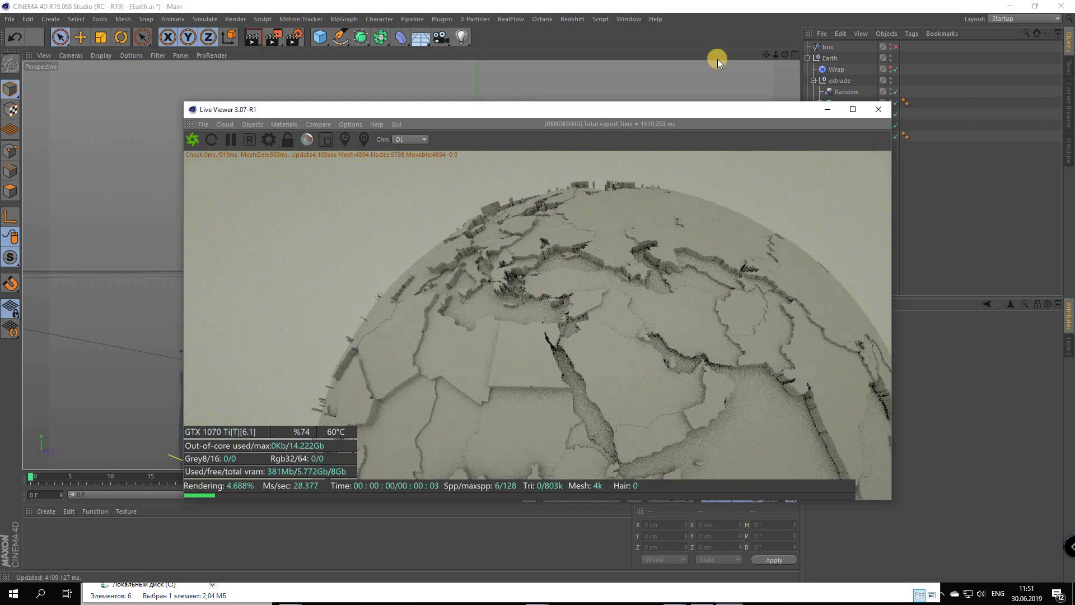
left_click_drag(716, 113, 591, 73)
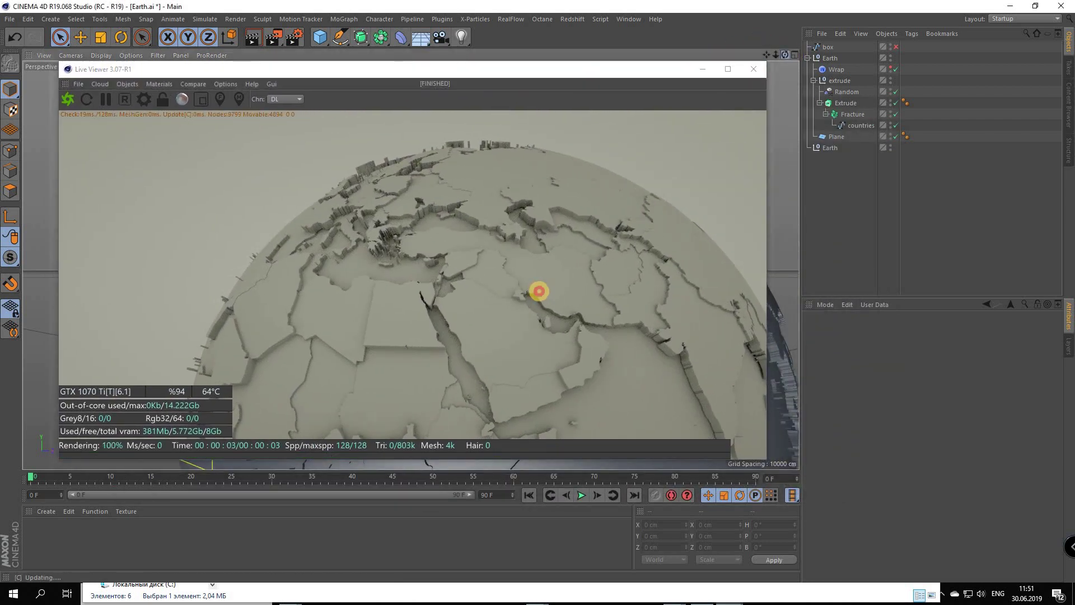
scroll(539, 289, "up", 2)
left_click_drag(539, 289, 657, 77)
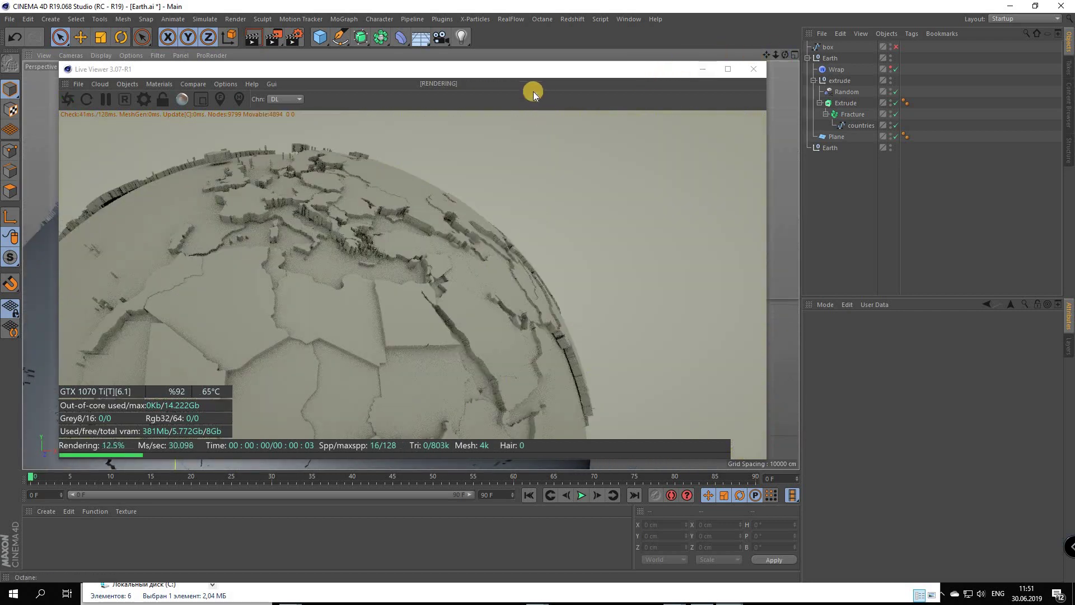
Reposition the Live Viewer window down and right, making it narrower and shorter
left_click_drag(690, 129, 492, 204)
left_click_drag(392, 69, 551, 119)
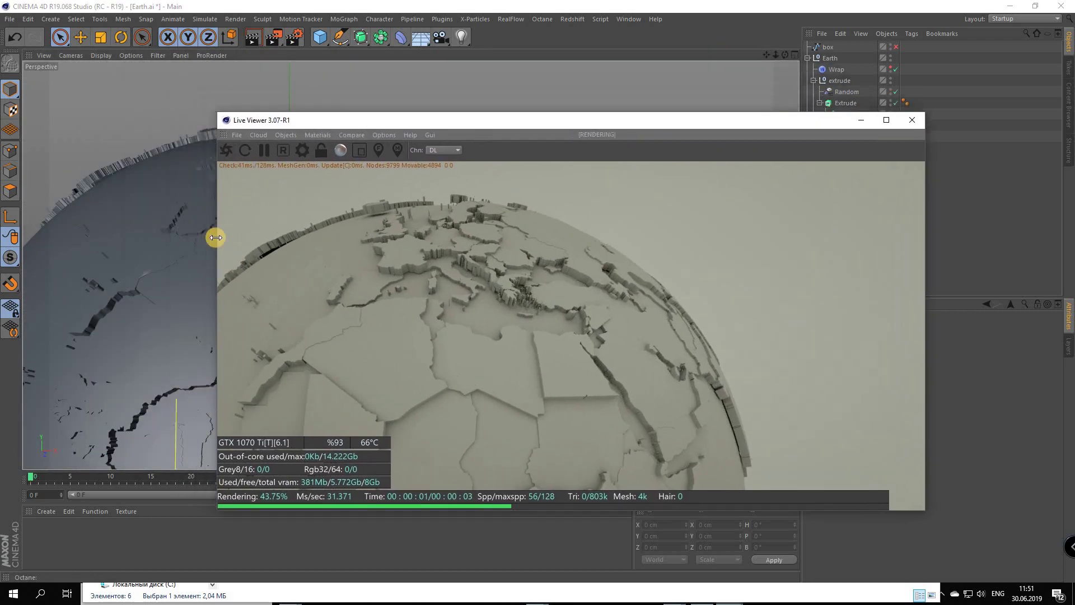
left_click_drag(404, 231, 500, 232)
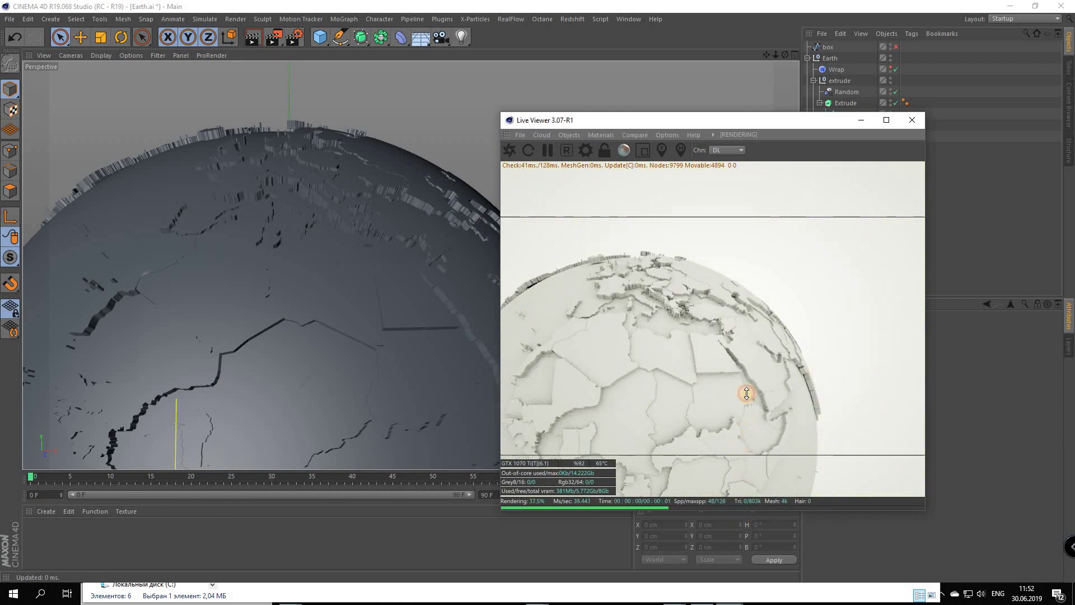
left_click_drag(747, 391, 746, 393)
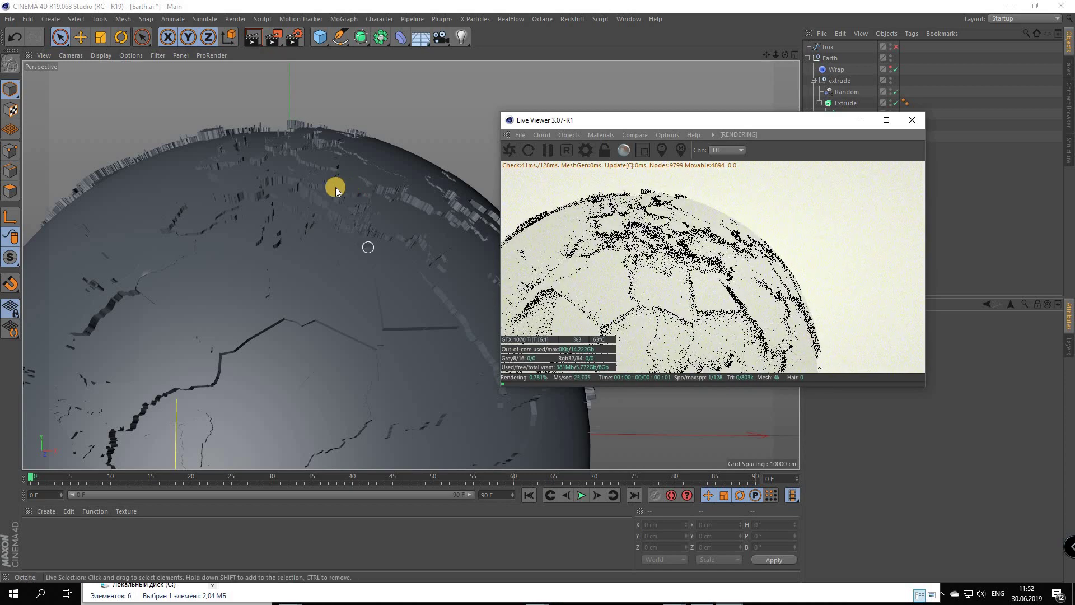
Zoom in and tilt the view to show the globe's horizon in the live render
scroll(335, 187, "up", 2)
scroll(335, 187, "up", 2)
scroll(335, 187, "up", 2)
scroll(335, 187, "up", 2)
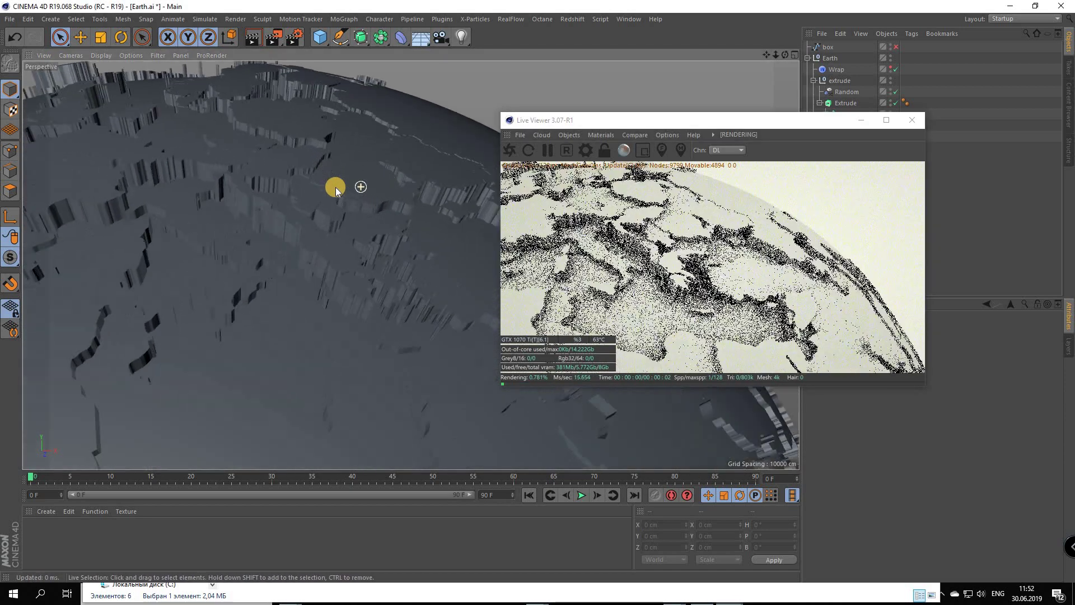
scroll(335, 187, "up", 1)
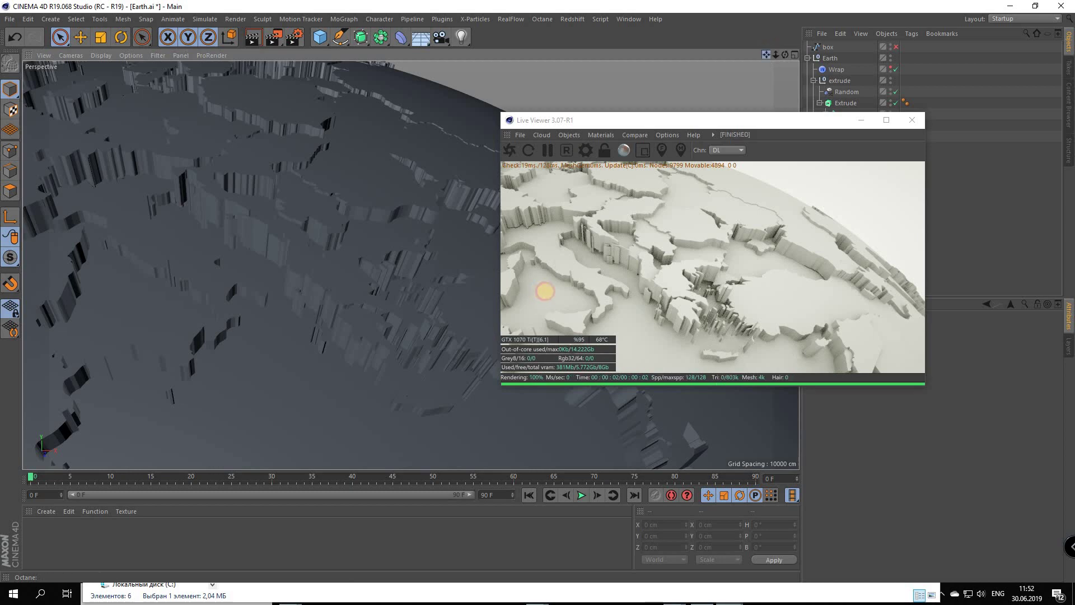
left_click_drag(545, 290, 712, 49)
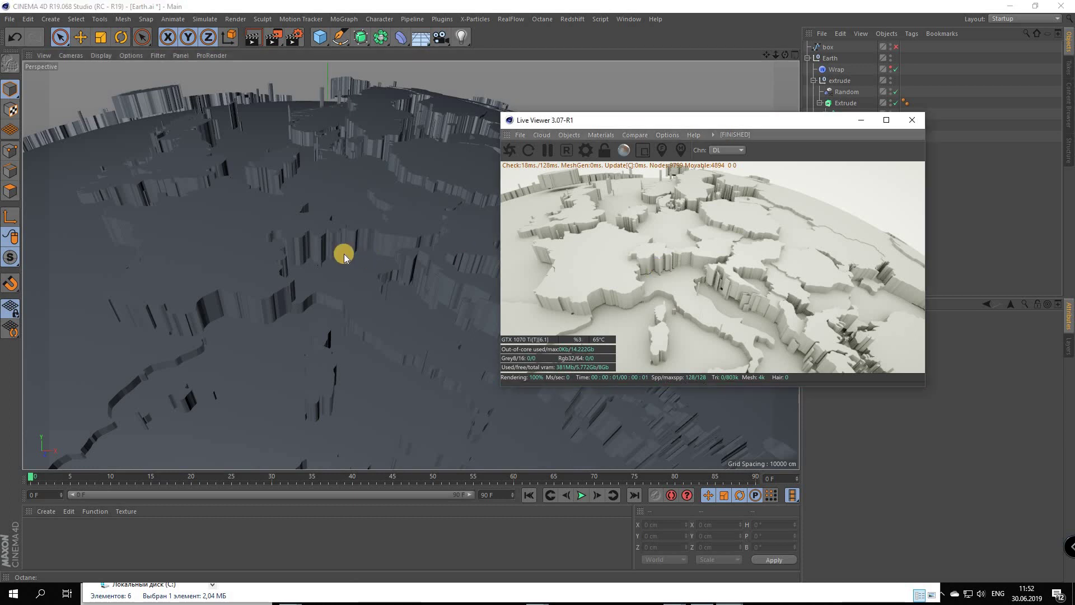
Zoom back out from the globe and close the Octane Live Viewer
scroll(343, 253, "down", 3)
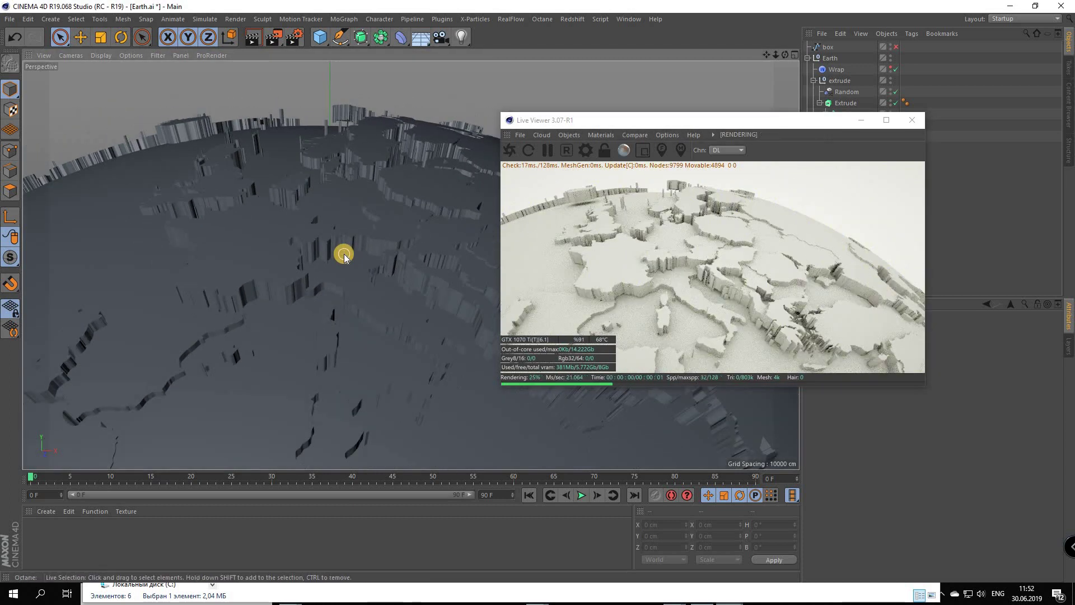
scroll(344, 253, "down", 2)
scroll(344, 253, "down", 1)
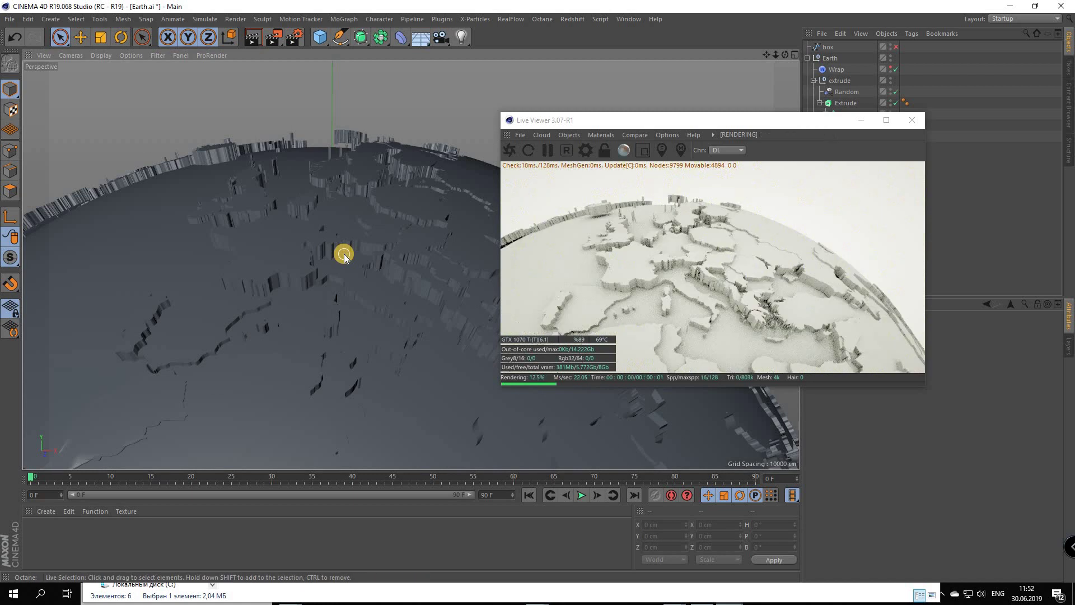
scroll(344, 254, "down", 1)
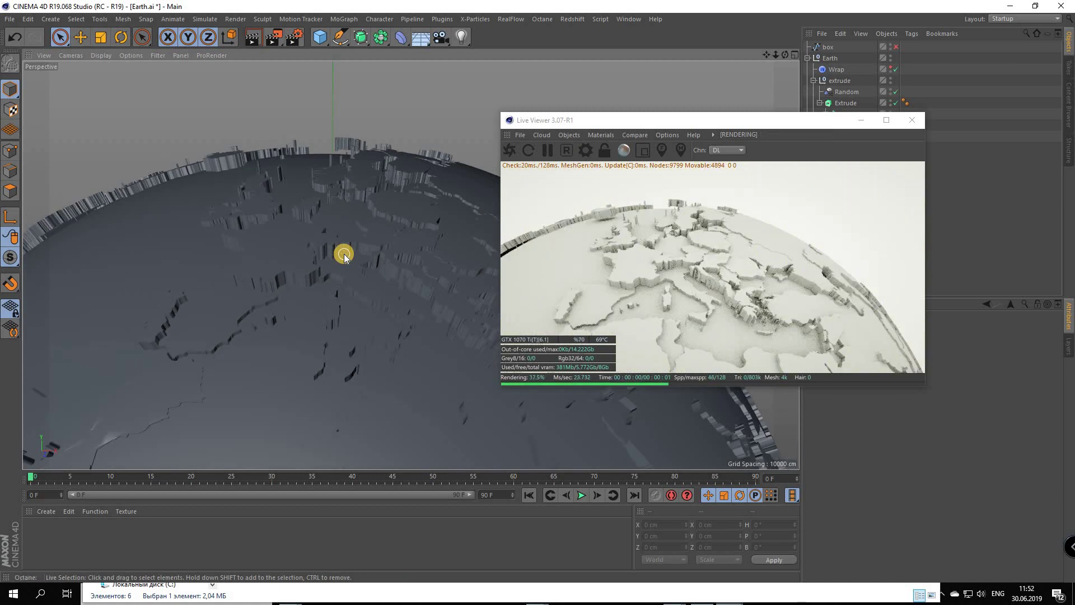
scroll(343, 254, "down", 1)
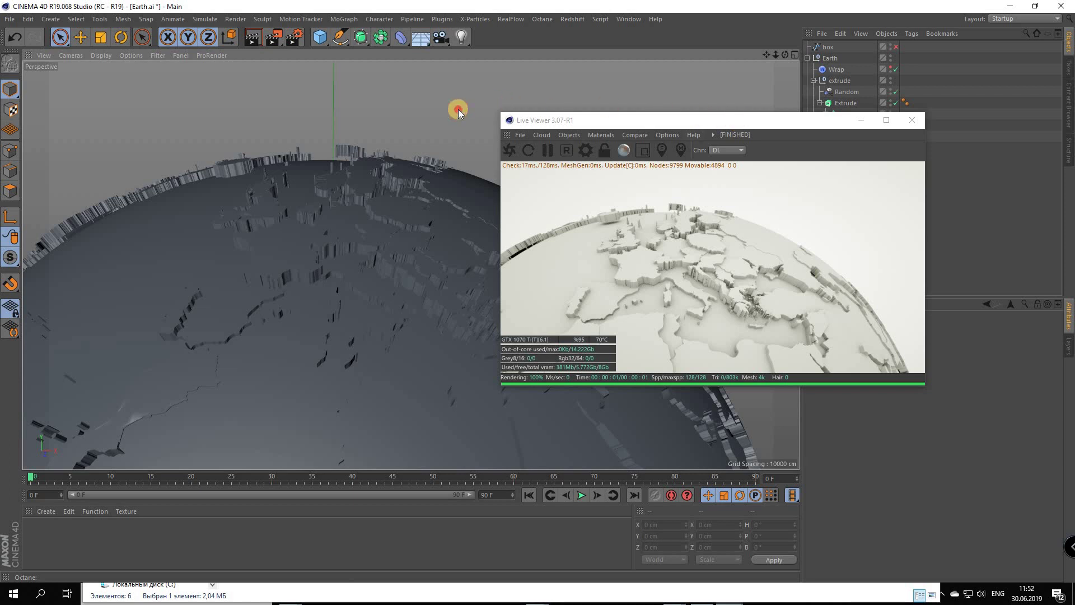
left_click_drag(458, 111, 458, 111)
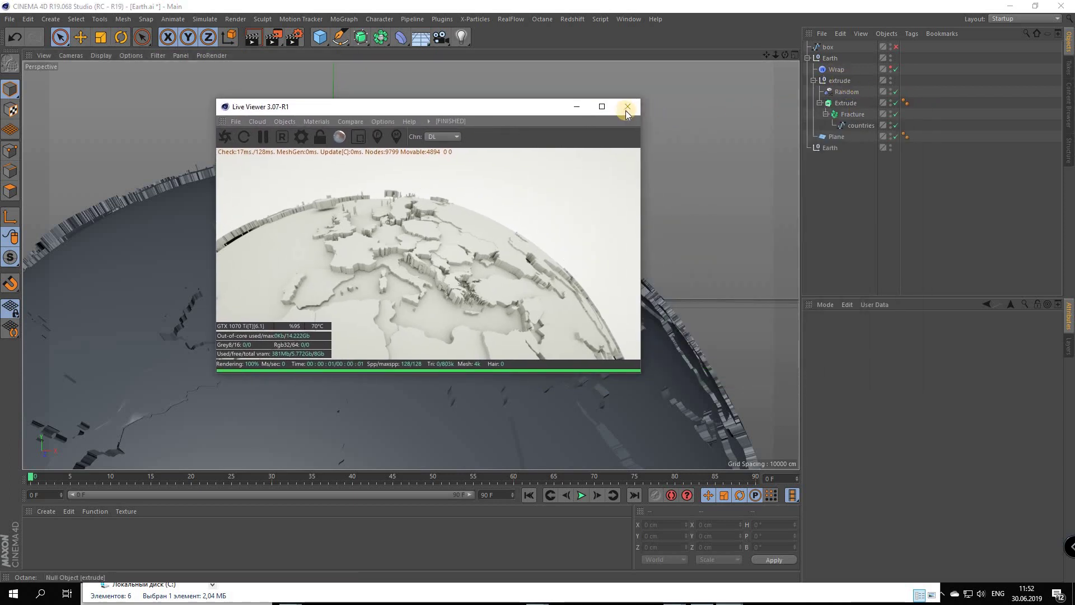
left_click(626, 107)
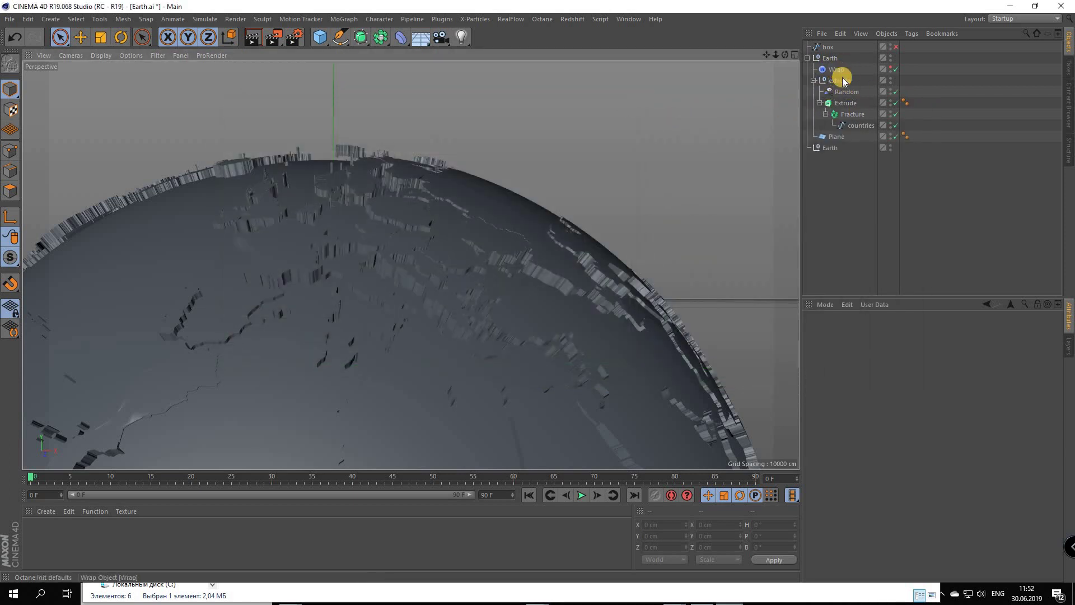
Review the Random effector's 3 cm Z offset and Extrude cap settings, then orbit close to the globe
left_click(838, 81)
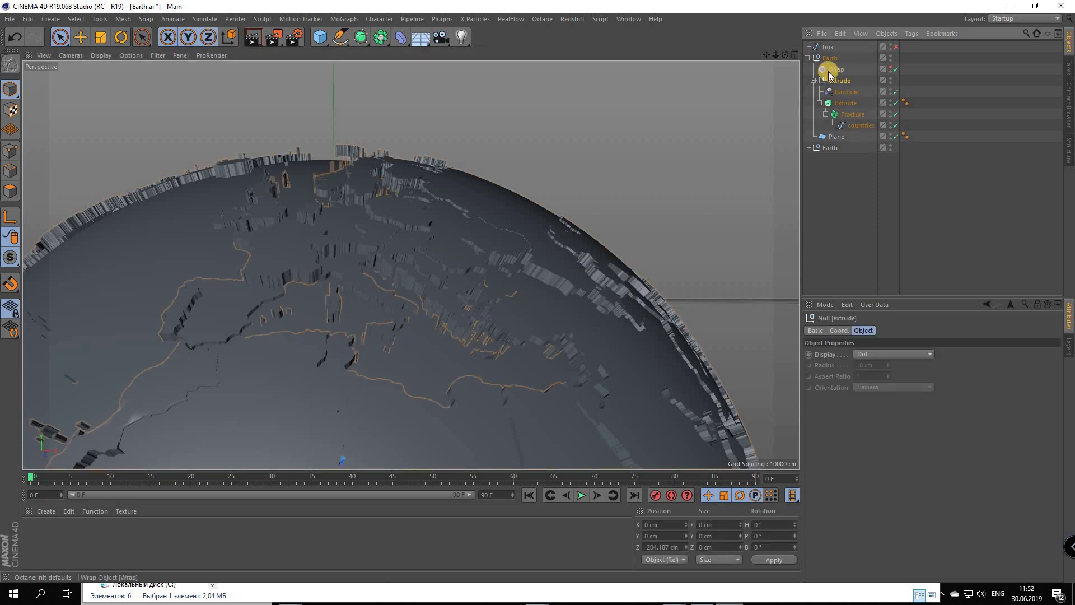
left_click(847, 96)
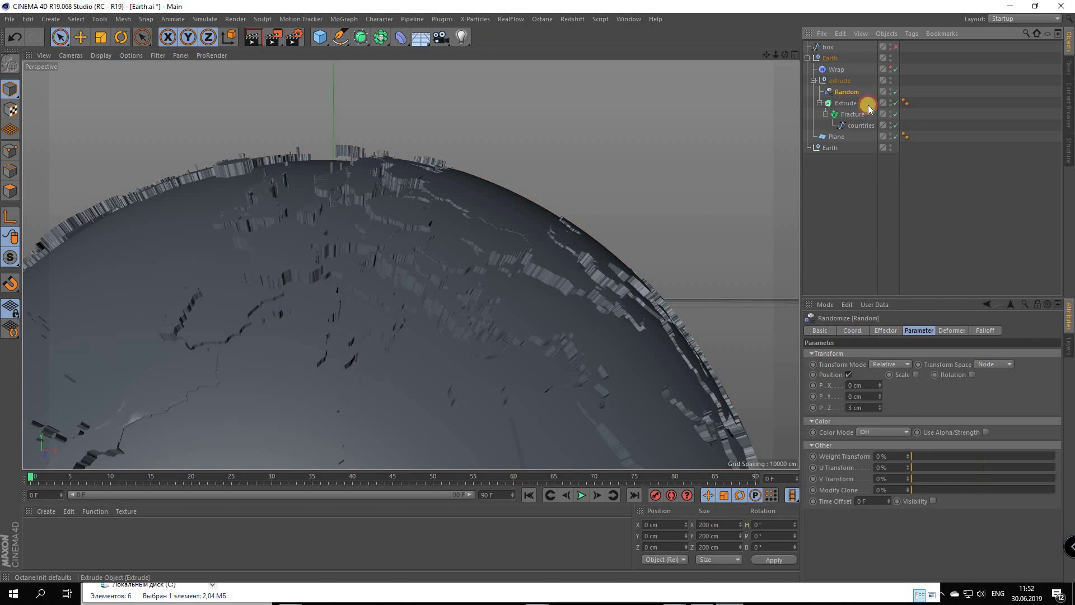
left_click(854, 115)
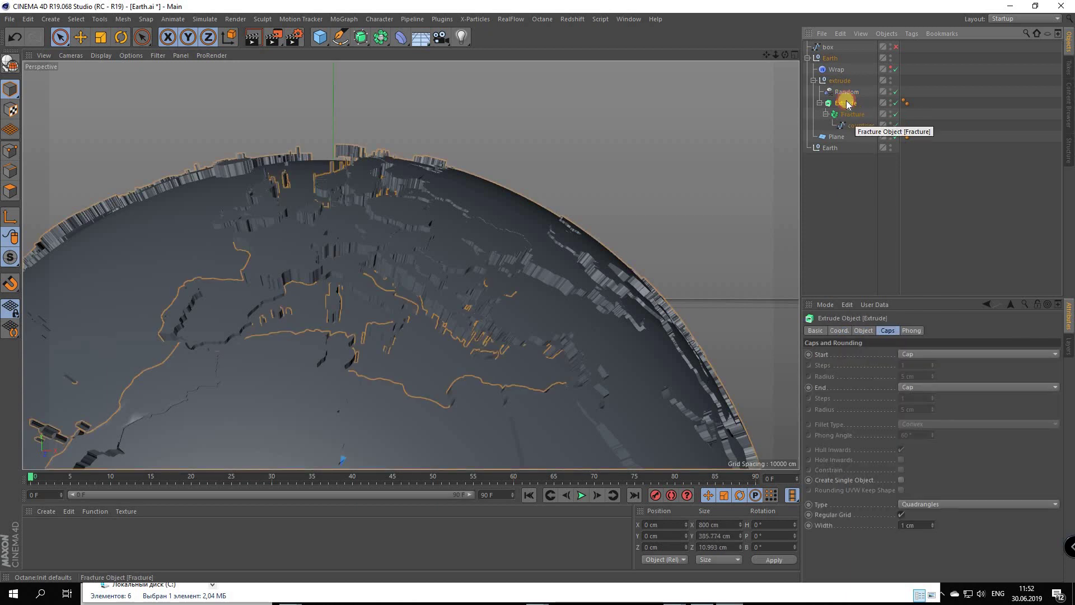
left_click(846, 96)
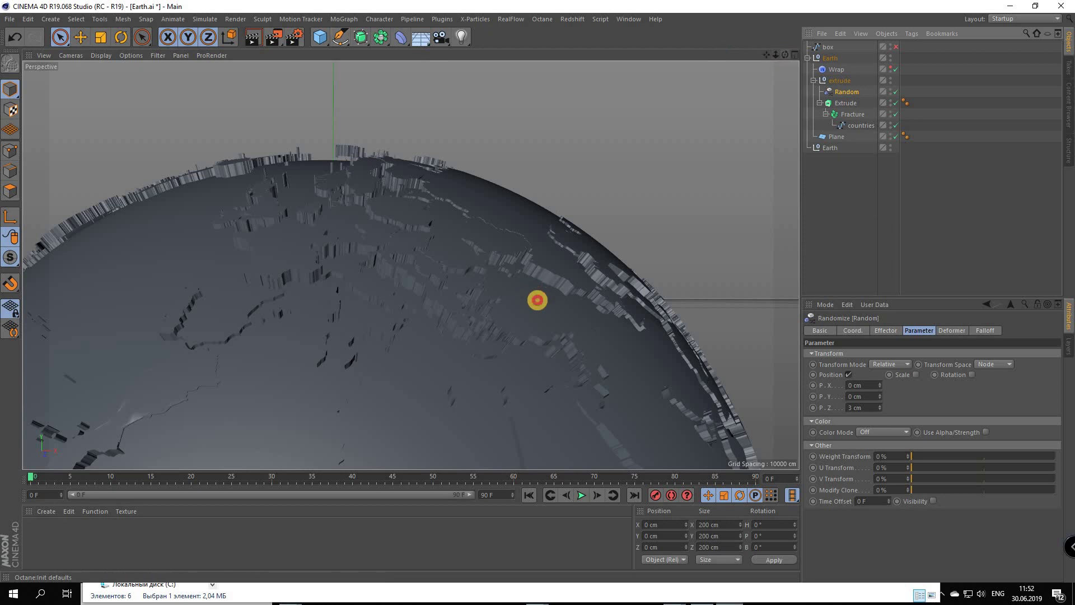
left_click_drag(534, 292, 777, 56, "alt")
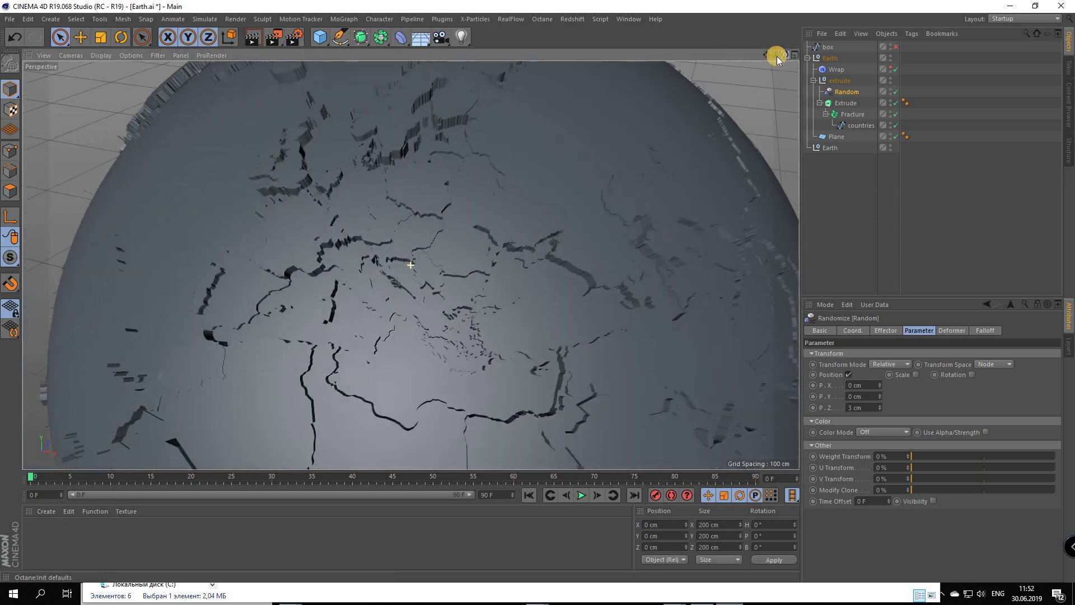